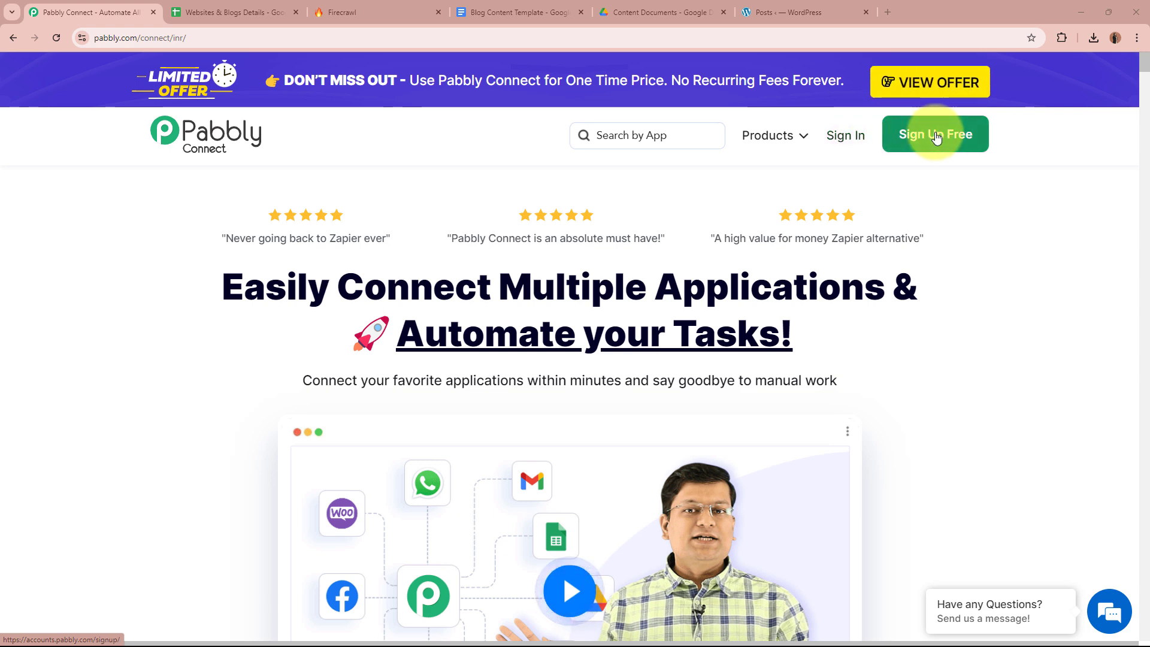
Step: Sign in to the existing Pabbly account and open the Pabbly Connect dashboard
left_click(848, 146)
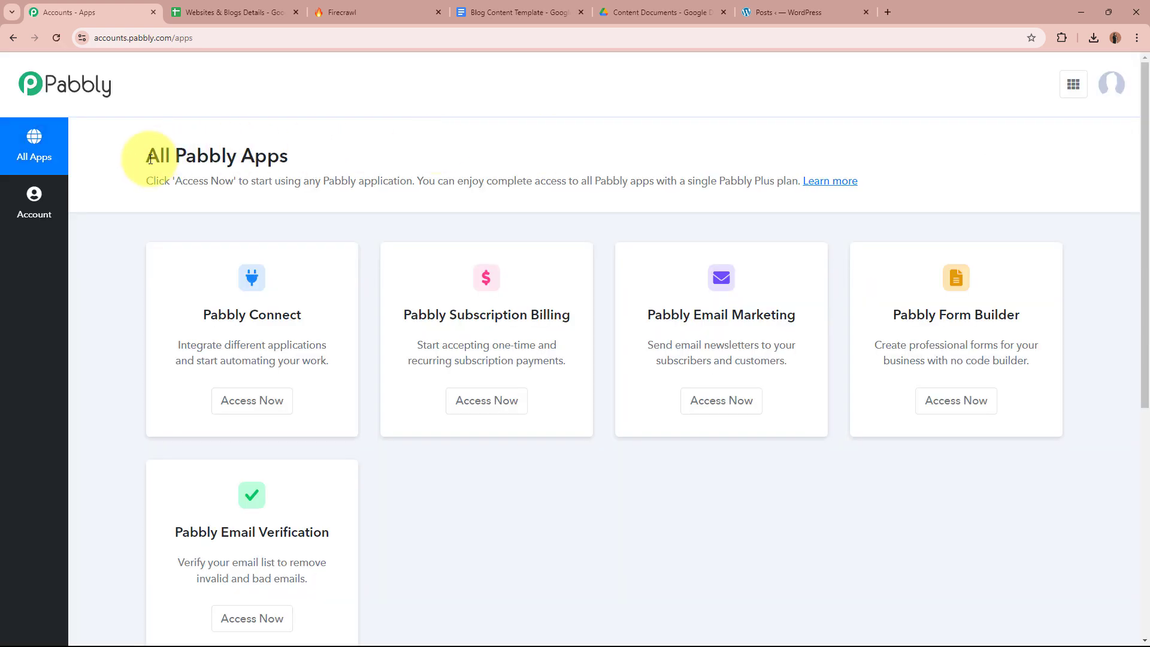
left_click_drag(147, 157, 398, 159)
left_click(397, 159)
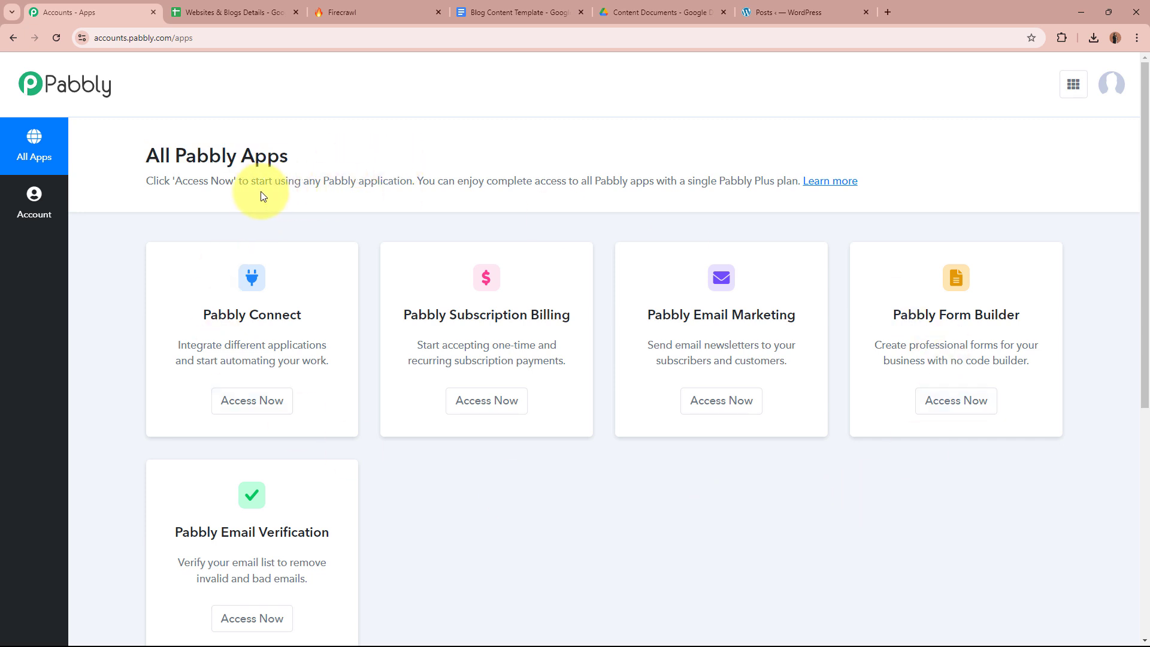
left_click_drag(204, 315, 303, 314)
left_click(303, 316)
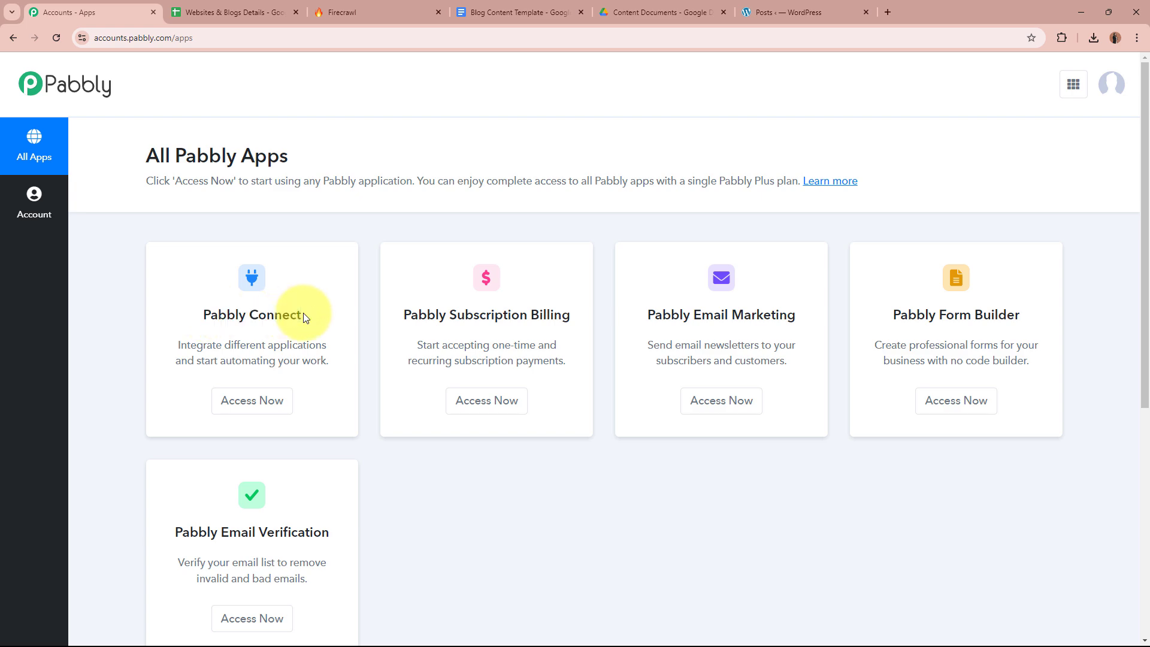
left_click(266, 406)
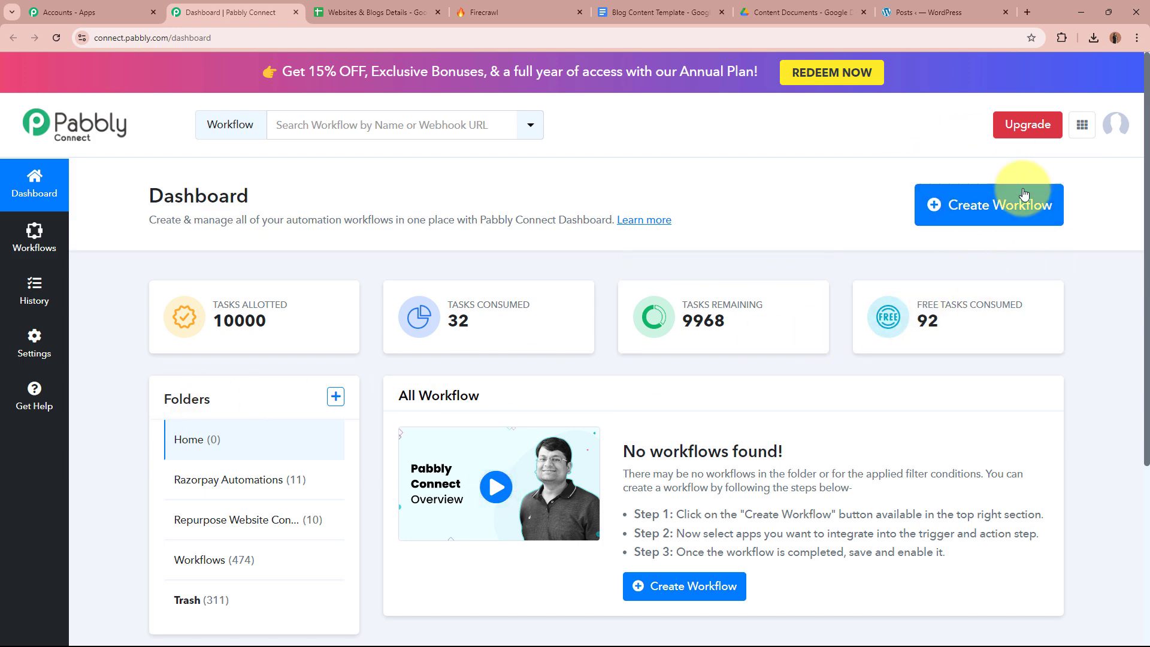
Step: Start a new workflow and name it "Automatically Repurpose Website Content into a WordPress Blog Using AI"
left_click(998, 201)
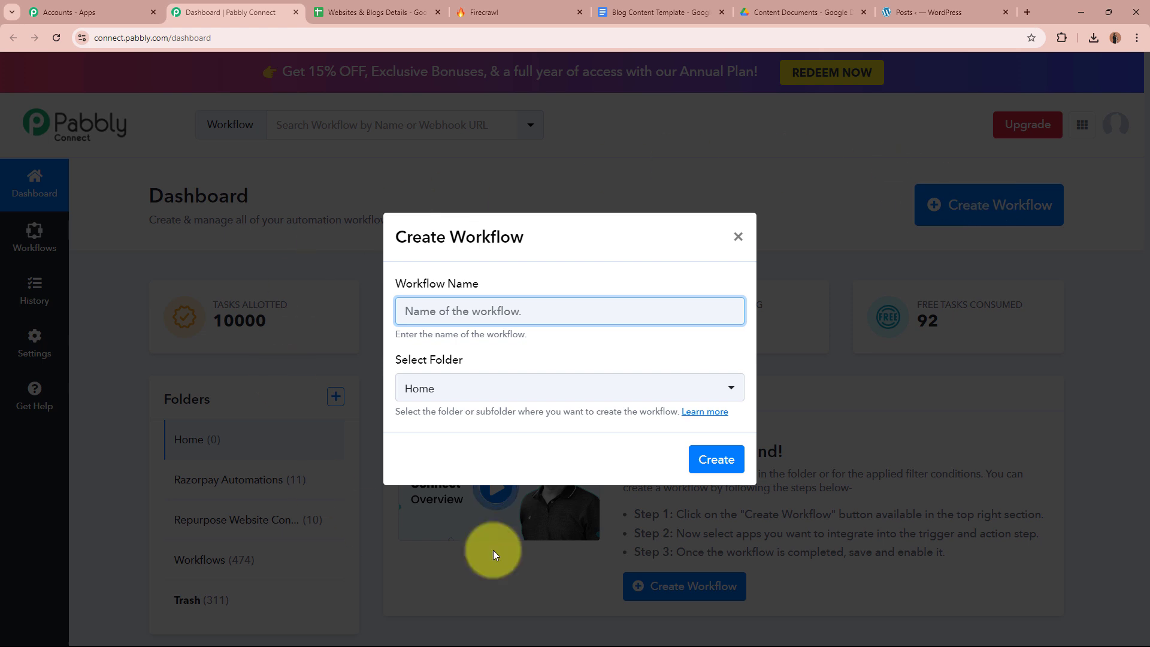
left_click_drag(397, 277, 518, 288)
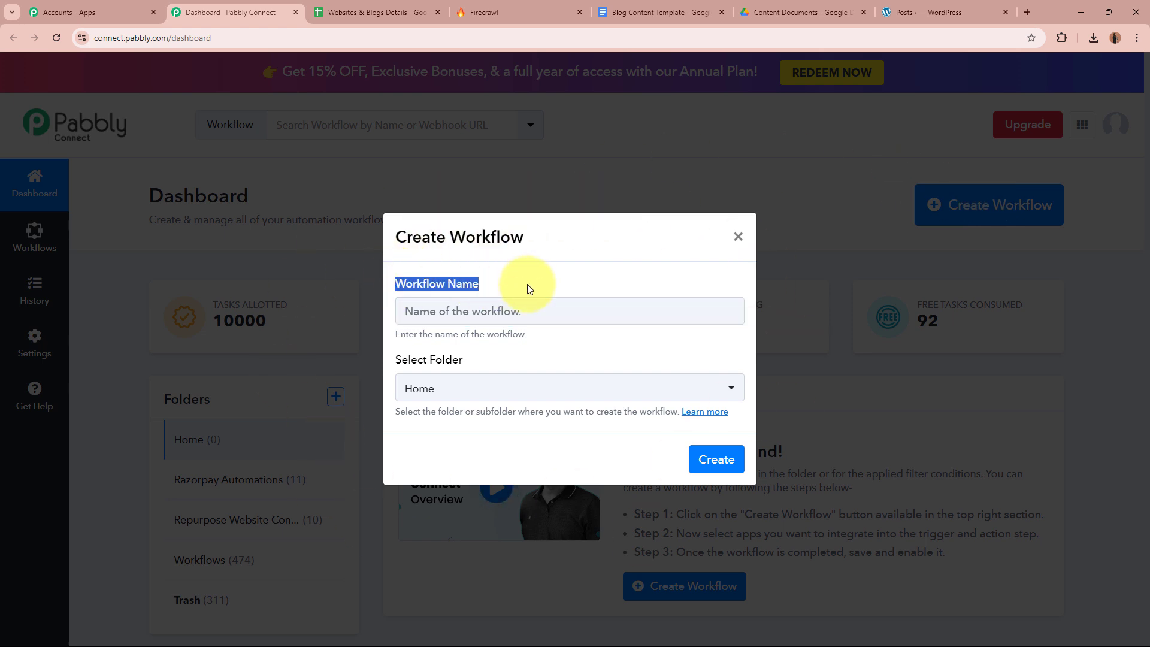
left_click_drag(394, 359, 524, 366)
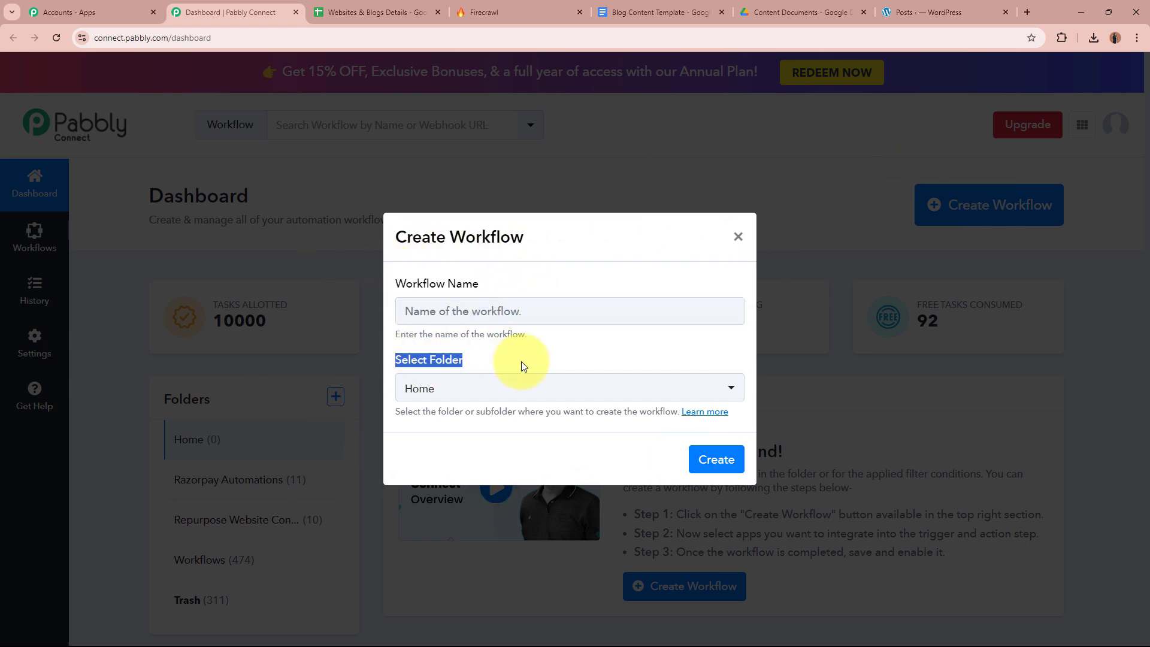
left_click(518, 319)
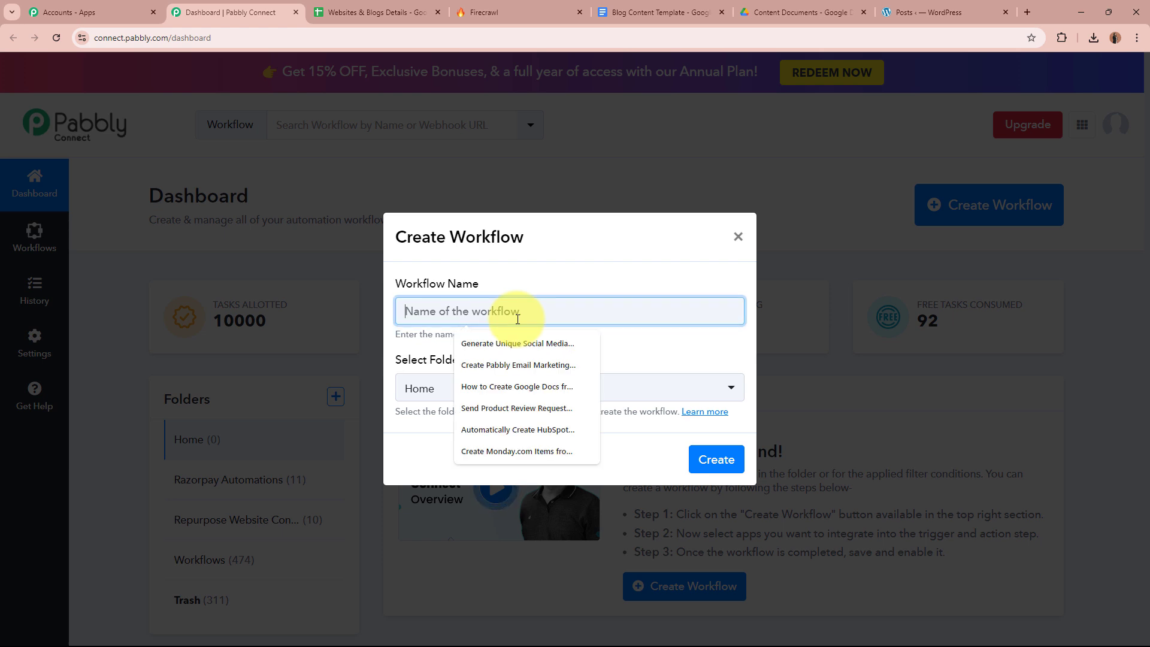
type("Automatically Repurpose Website Content into a WordPress Blog Using AI")
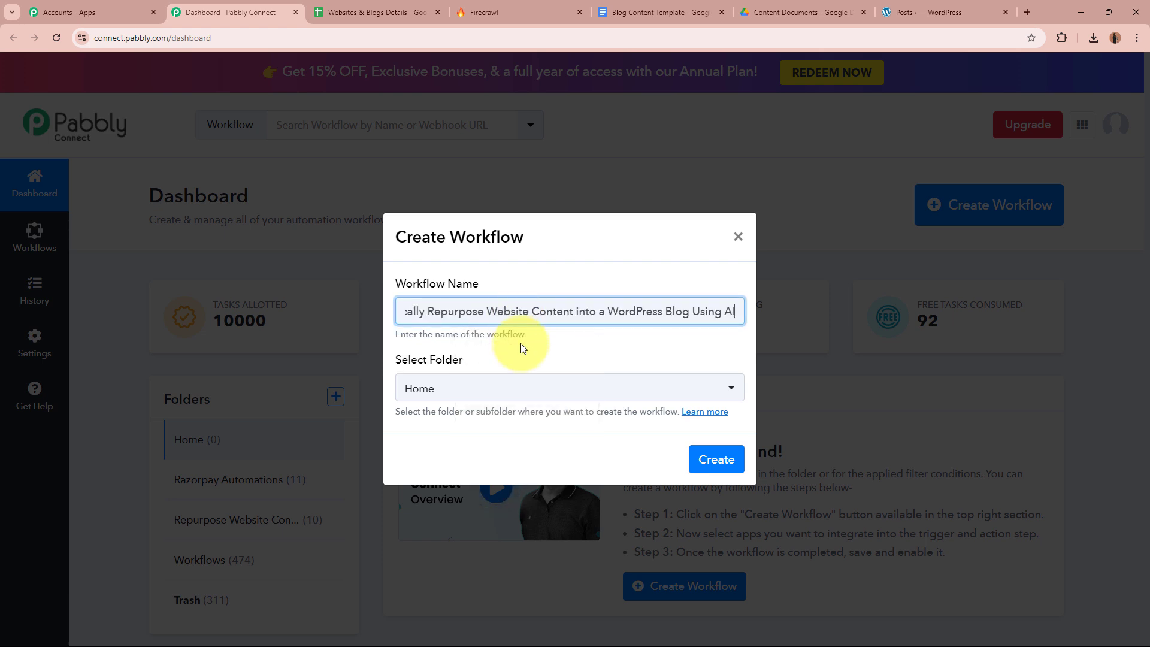
left_click(520, 343)
left_click_drag(485, 311, 736, 312)
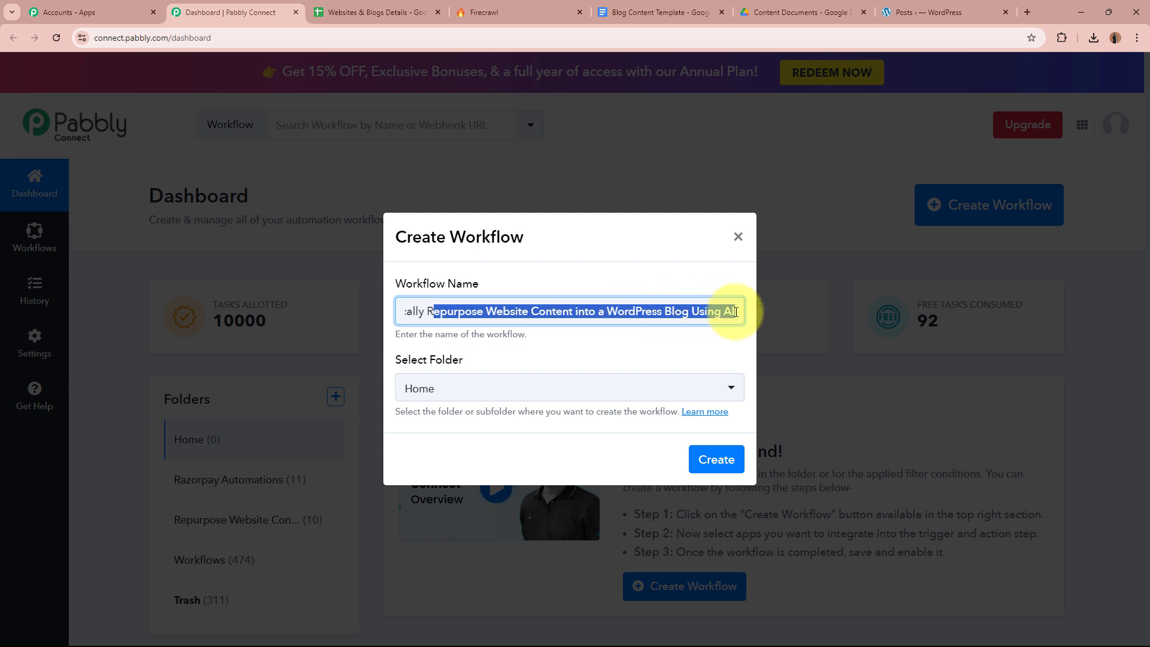
left_click(684, 347)
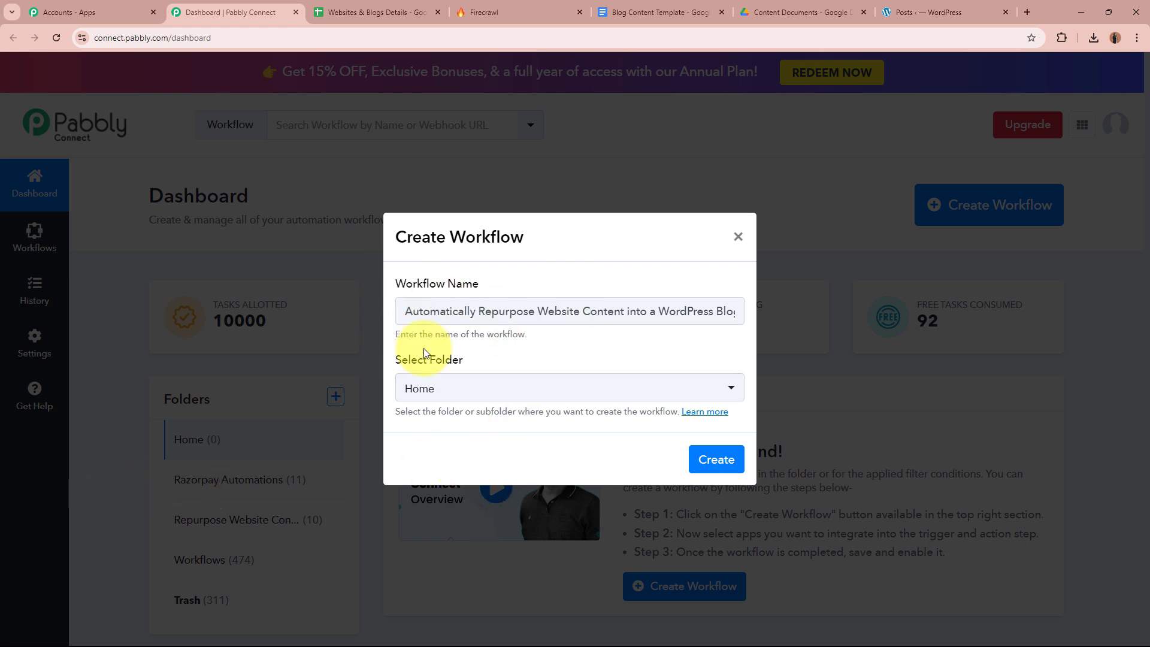
Step: Assign the workflow to the "Repurpose Website Content Automations" folder and create it
left_click(529, 385)
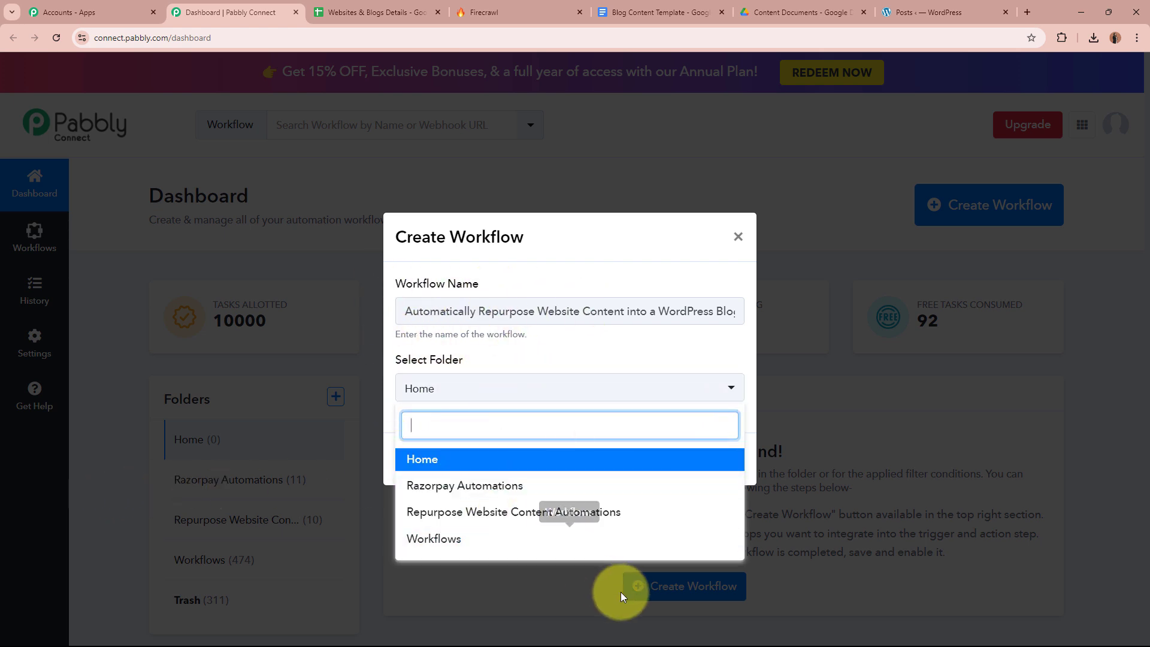
left_click(505, 514)
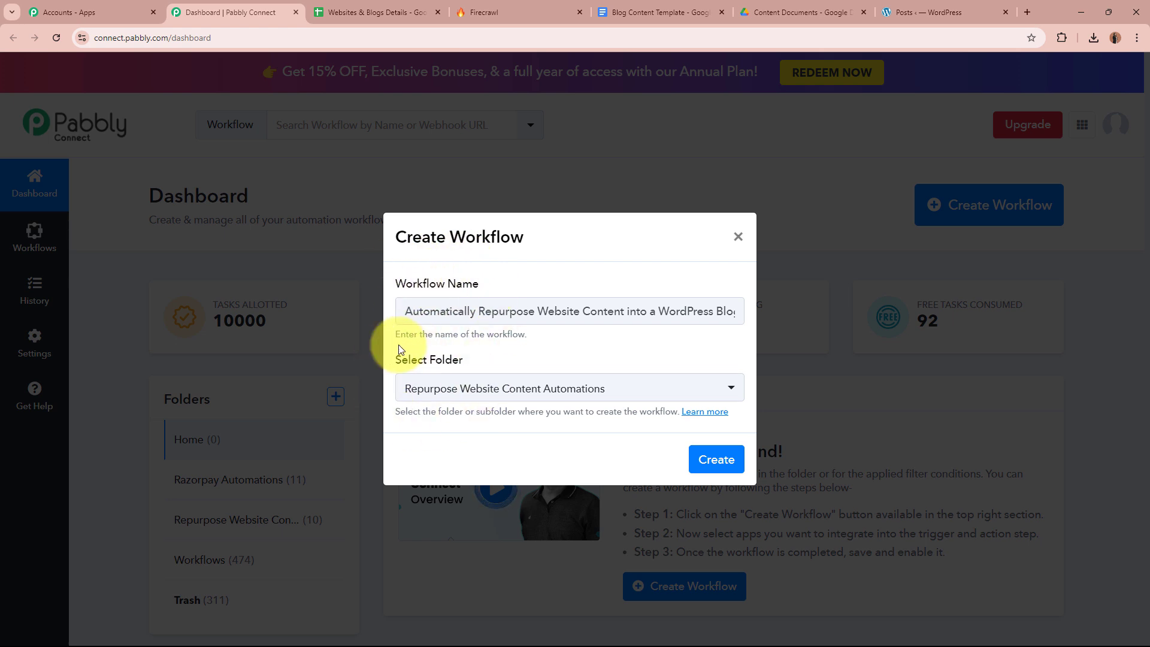
left_click(718, 460)
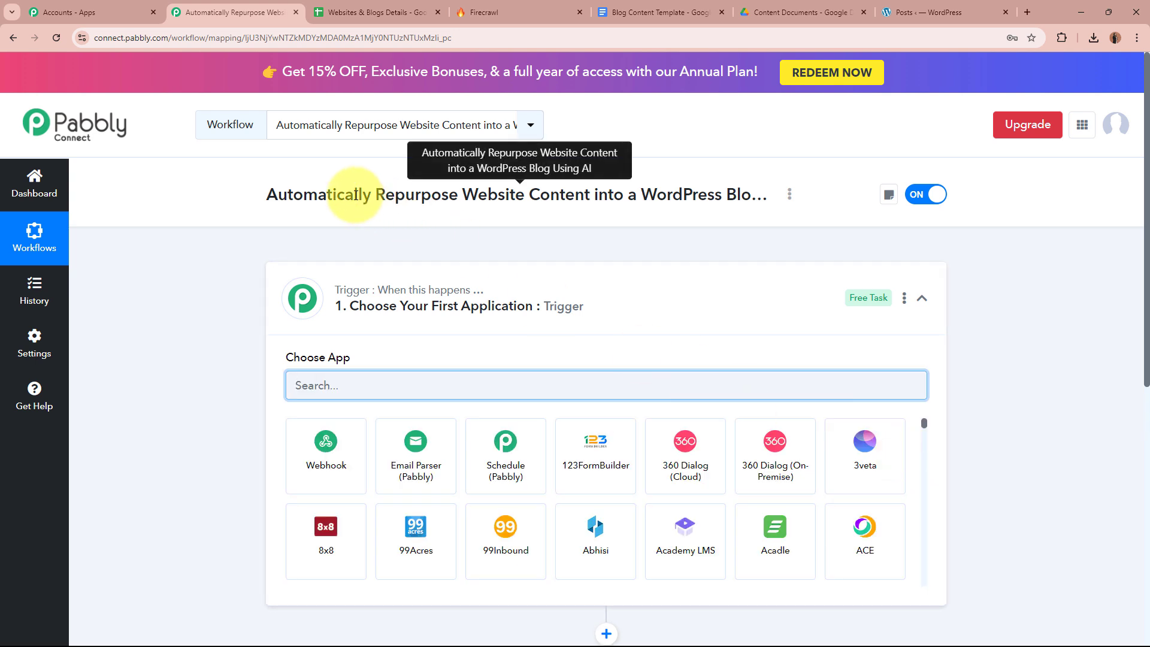
Step: Choose Google Sheets as the workflow's trigger application
left_click(761, 311)
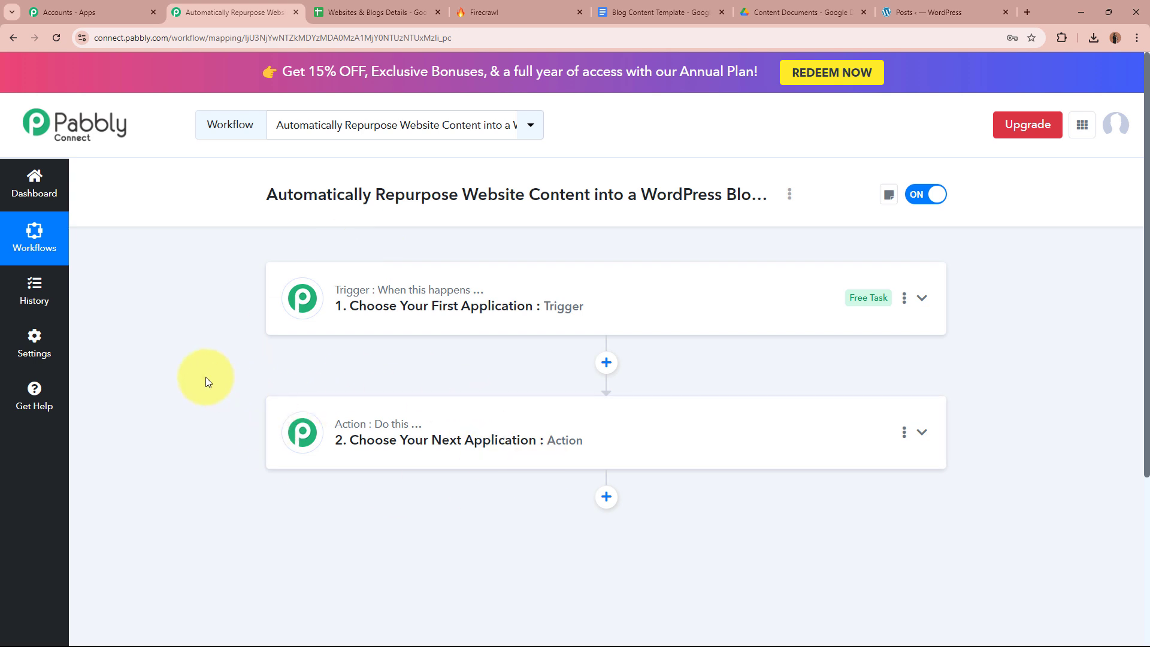
left_click(773, 299)
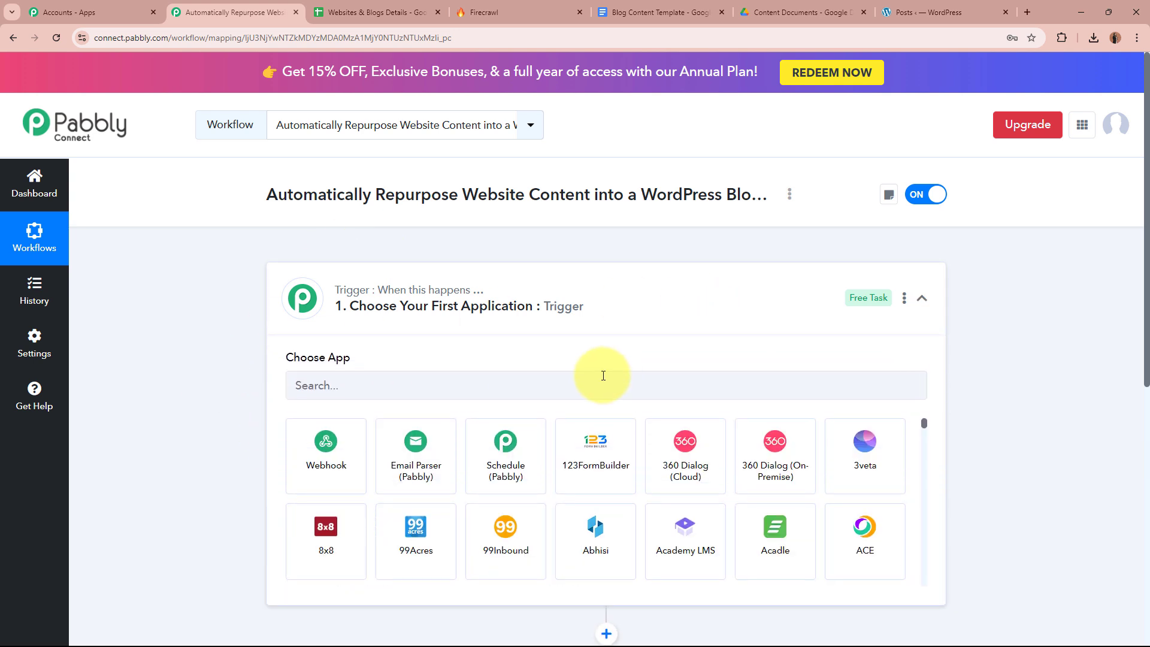
left_click(603, 376)
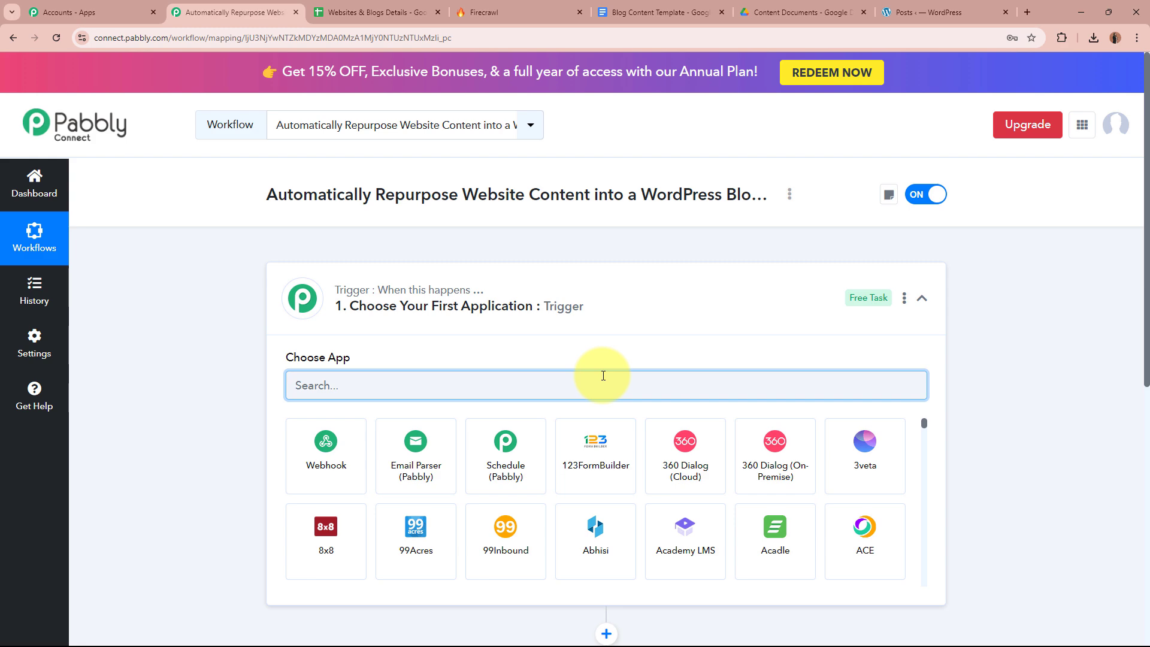
type("Google")
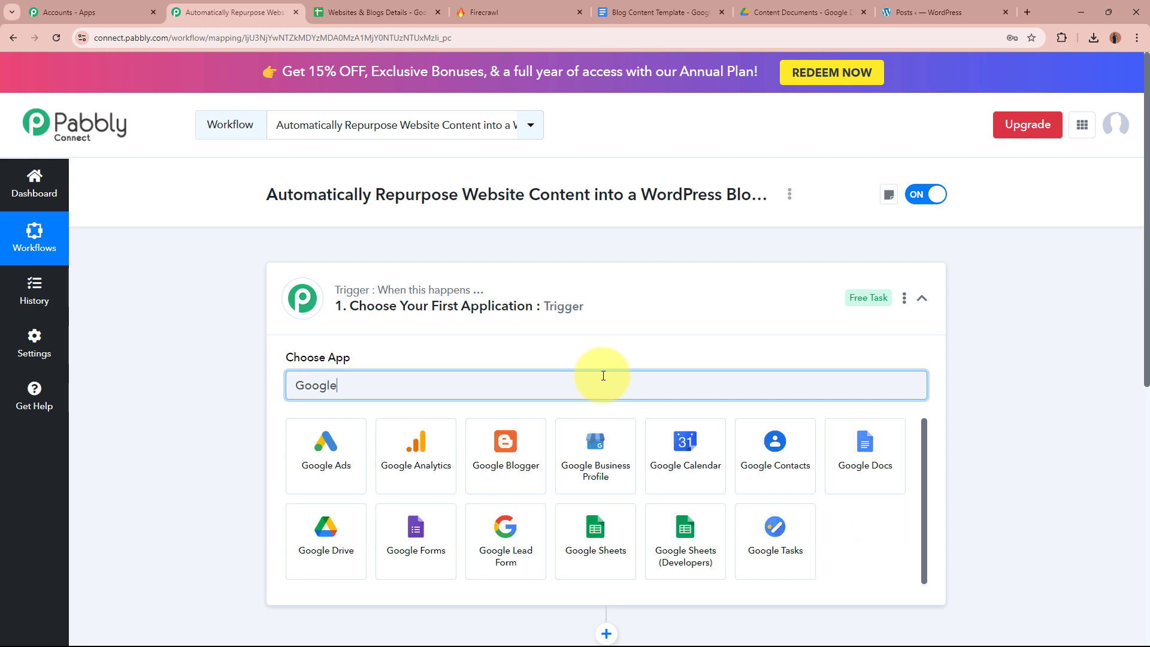
left_click(595, 541)
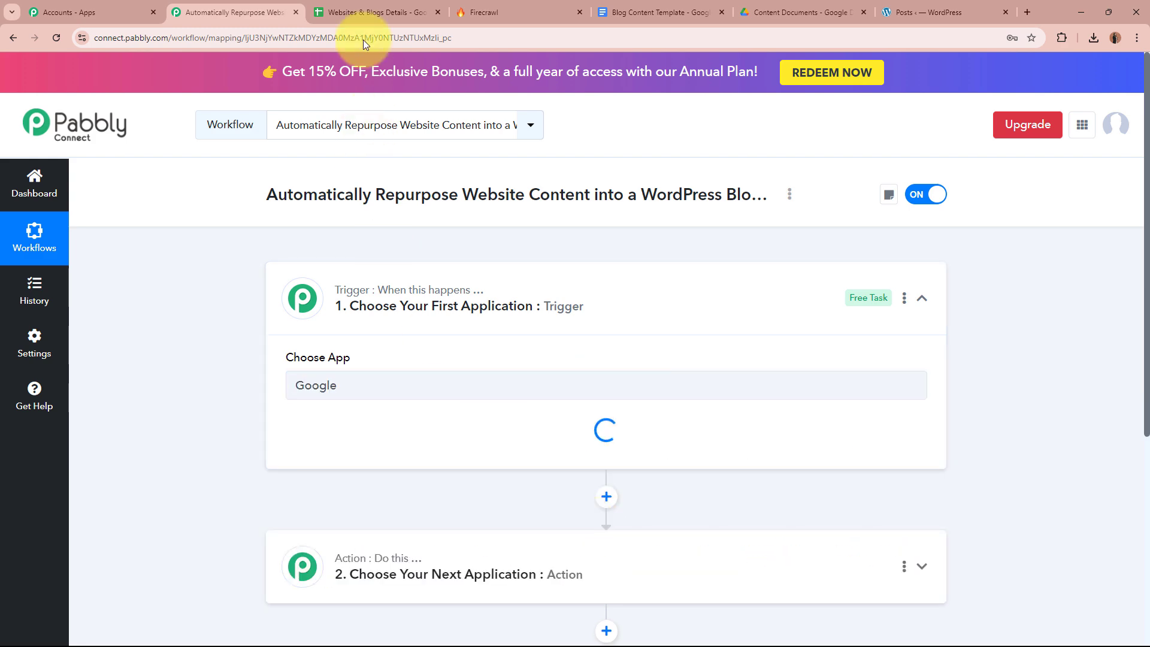
Step: Examine the title and post URL entries in the "Websites & Blogs Details" spreadsheet
left_click(360, 6)
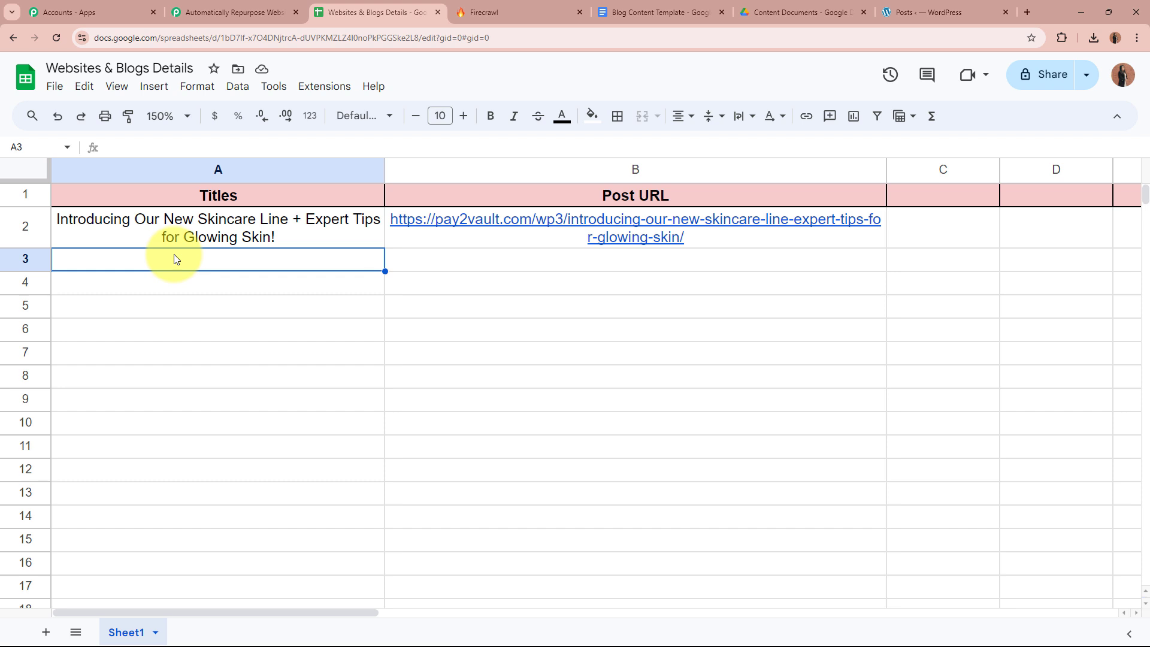
left_click(202, 231)
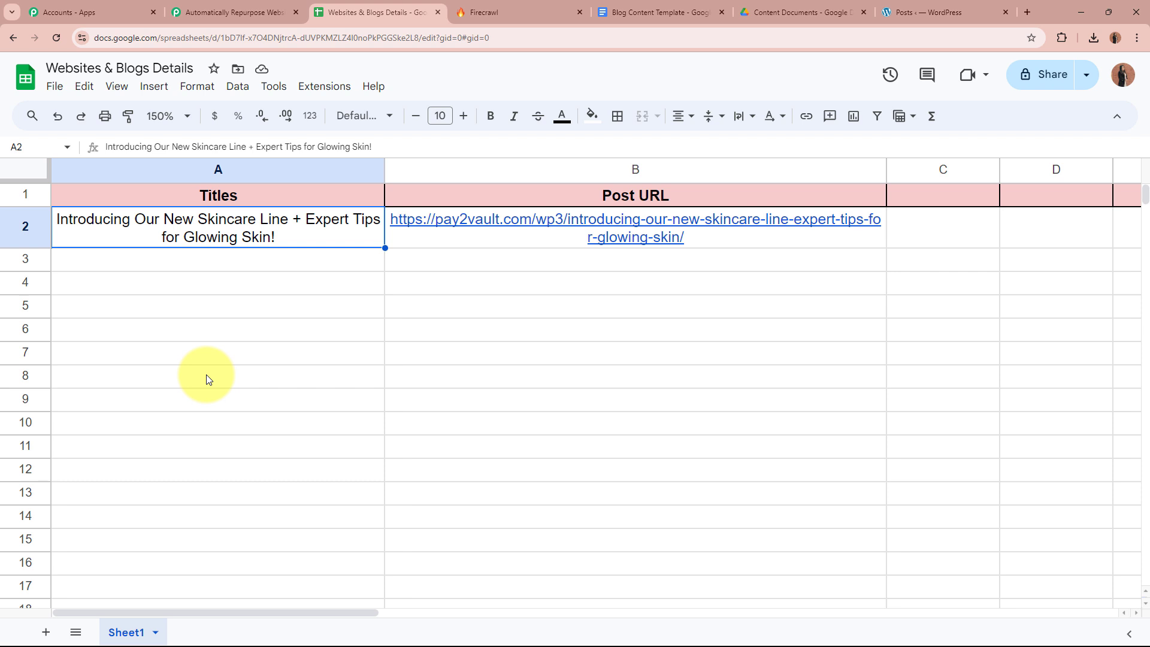
left_click(453, 245)
left_click_drag(438, 247, 324, 254)
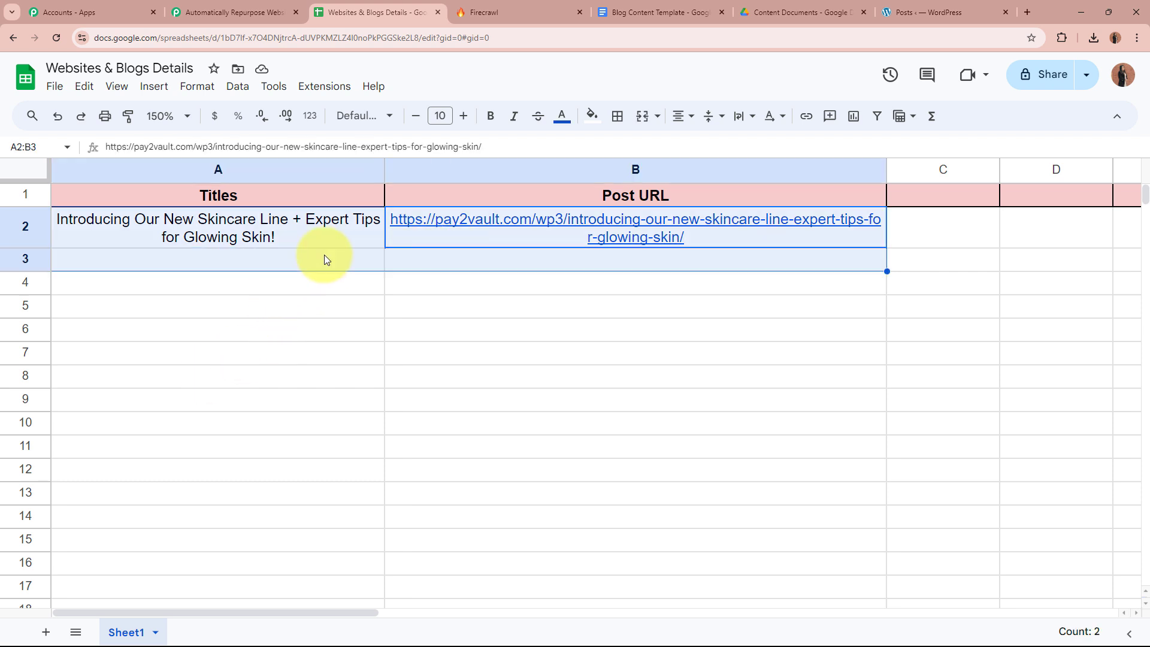
left_click(315, 302)
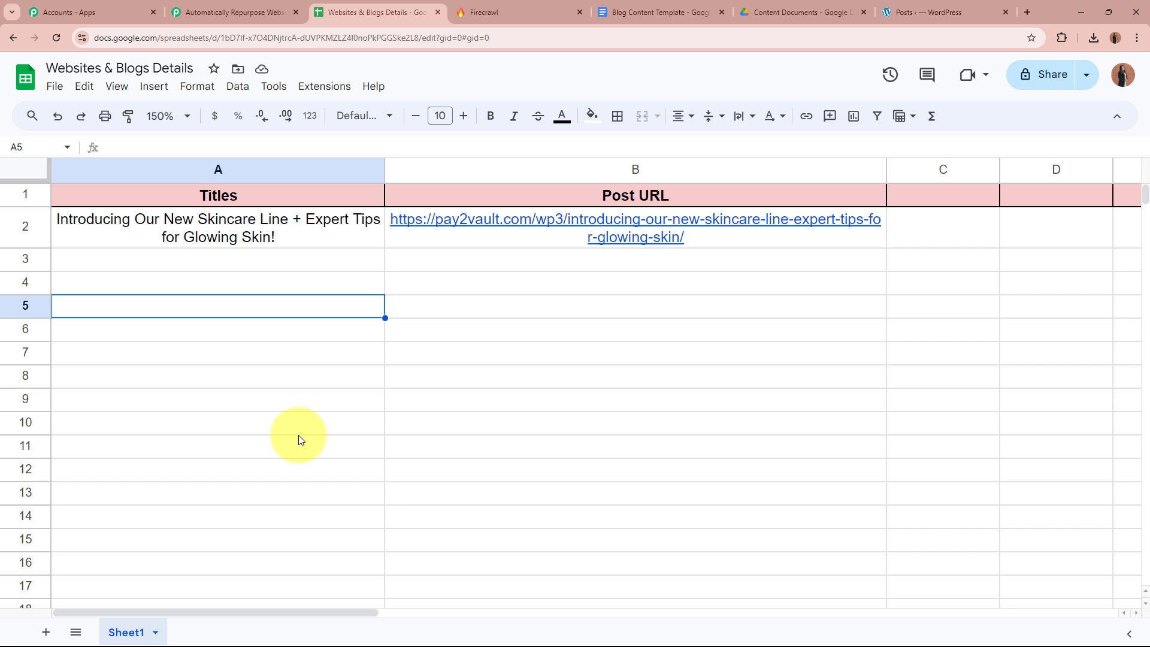
left_click(281, 236)
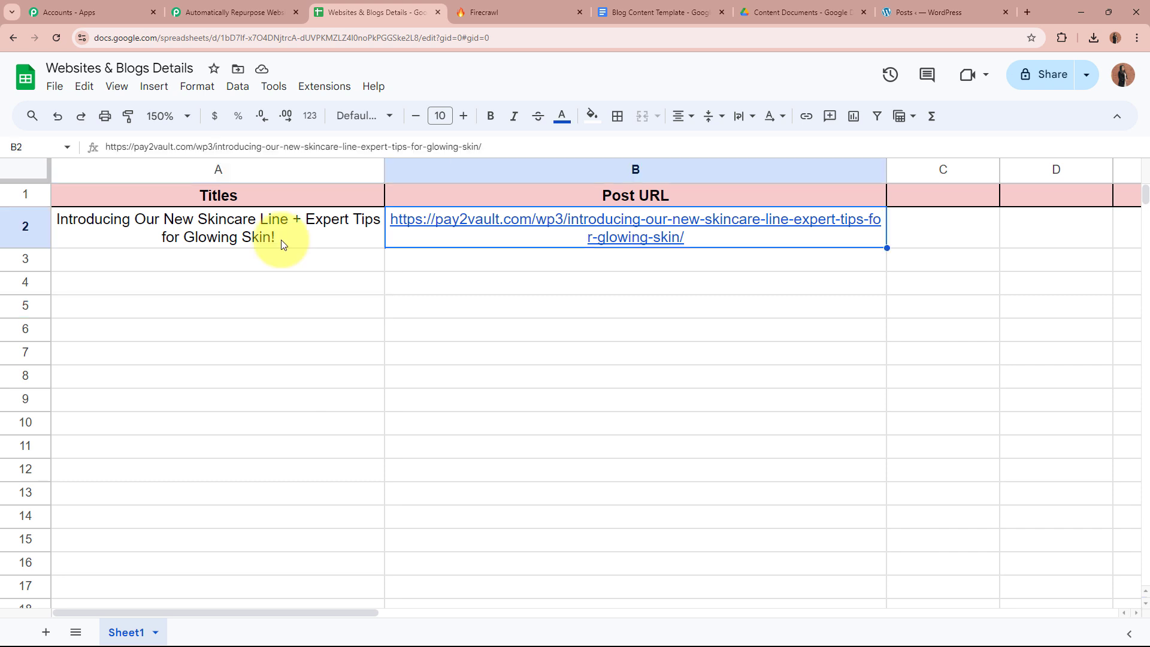
left_click(523, 247)
left_click(500, 413)
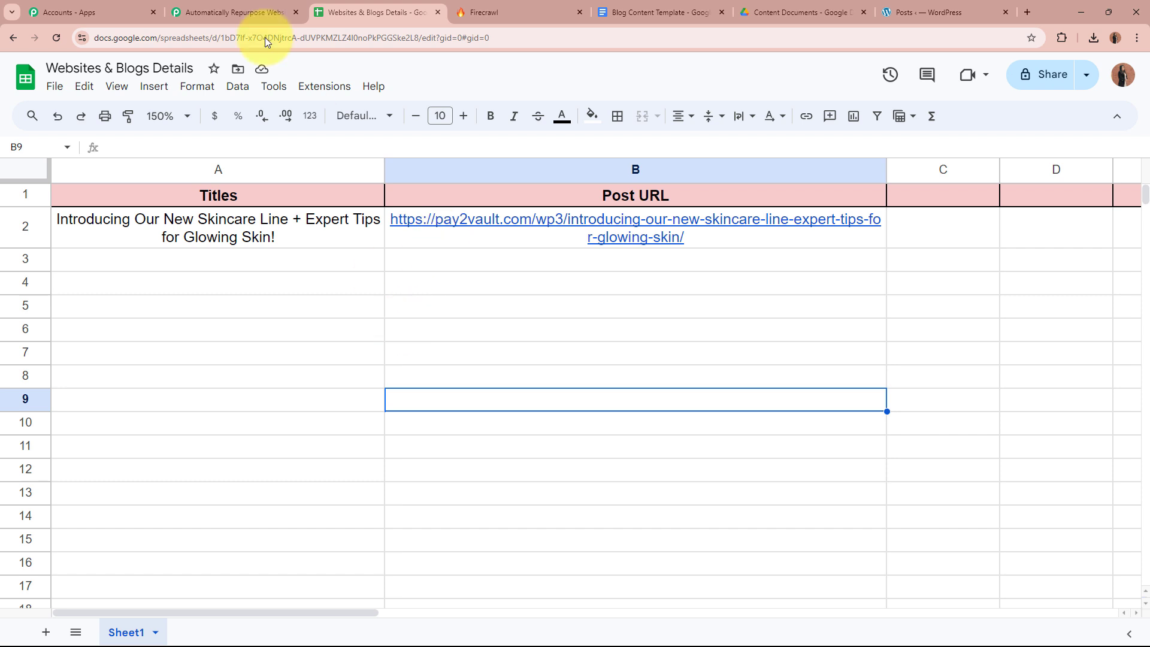
Step: Back in the Pabbly Connect workflow, set the Google Sheets trigger event to New or Updated Spreadsheet Row
left_click(231, 12)
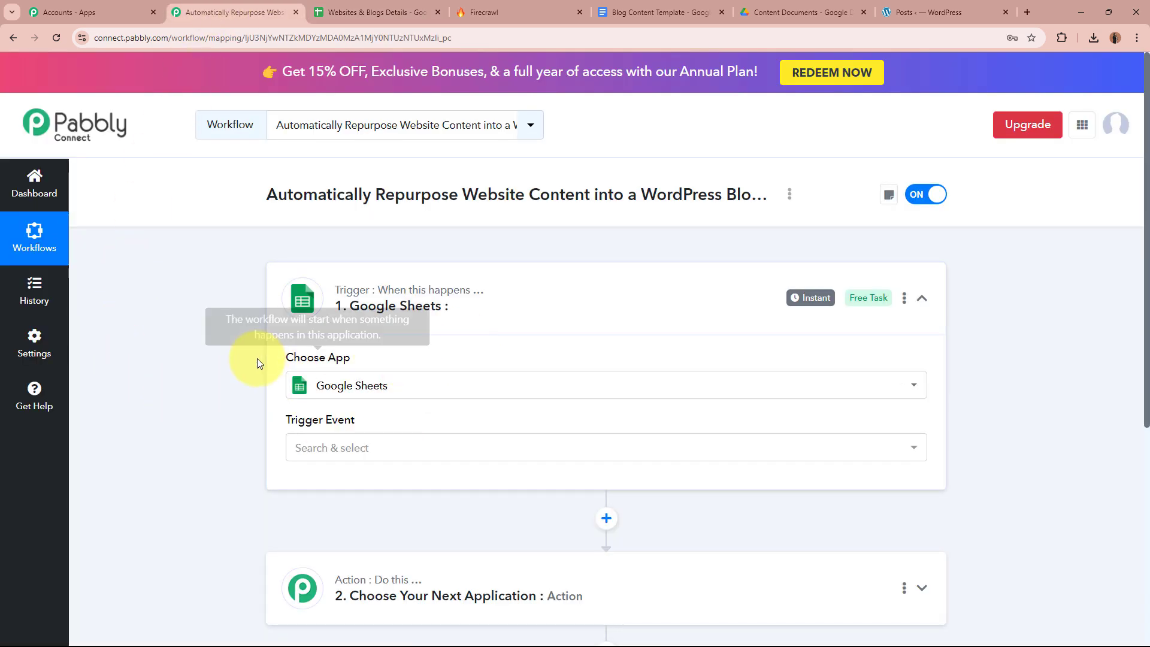
left_click(398, 450)
left_click(385, 516)
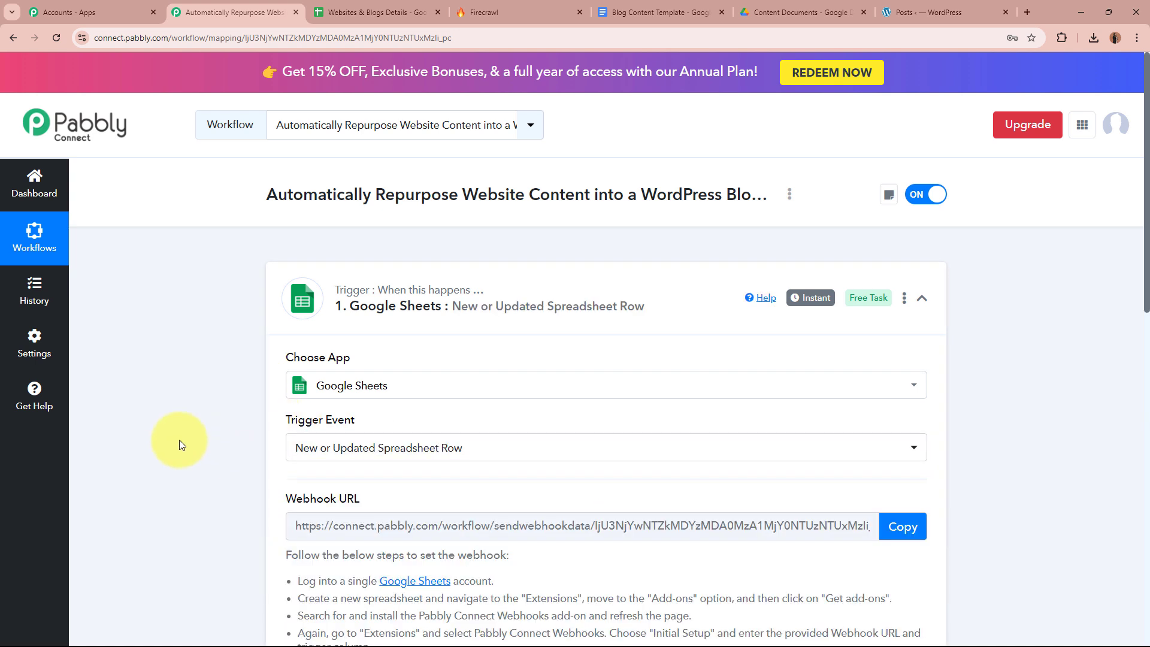
left_click(365, 12)
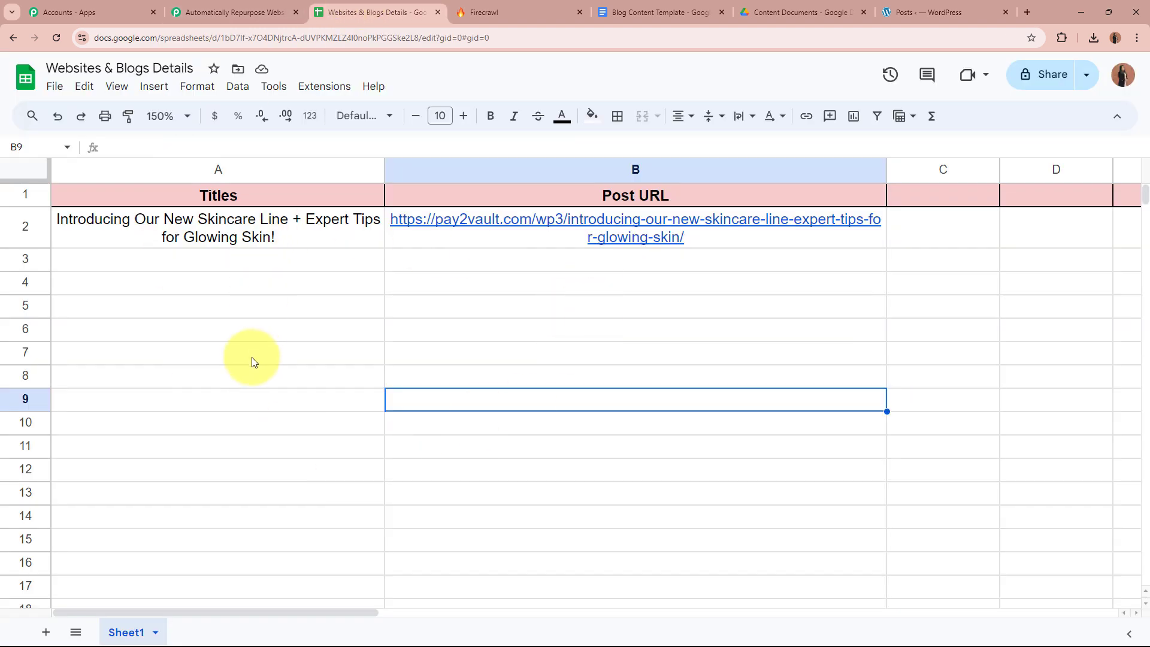
left_click(269, 7)
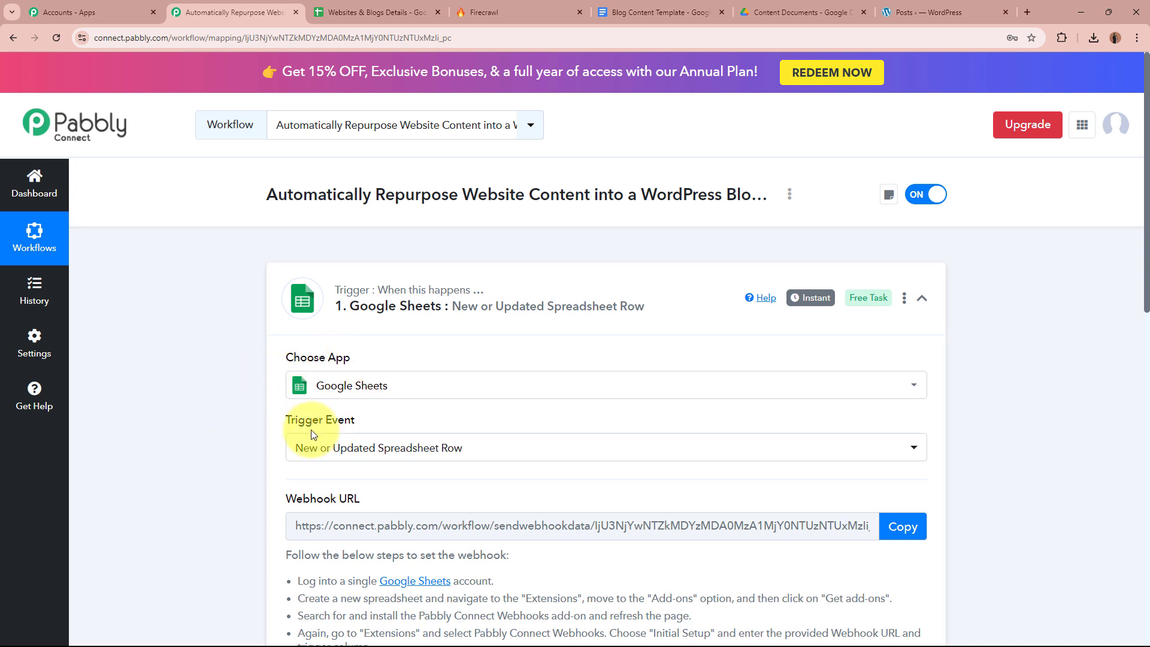
Step: Copy the trigger's webhook URL after reviewing its setup instructions, and switch to the "Websites & Blogs Details" spreadsheet
scroll(200, 418, "down", 3)
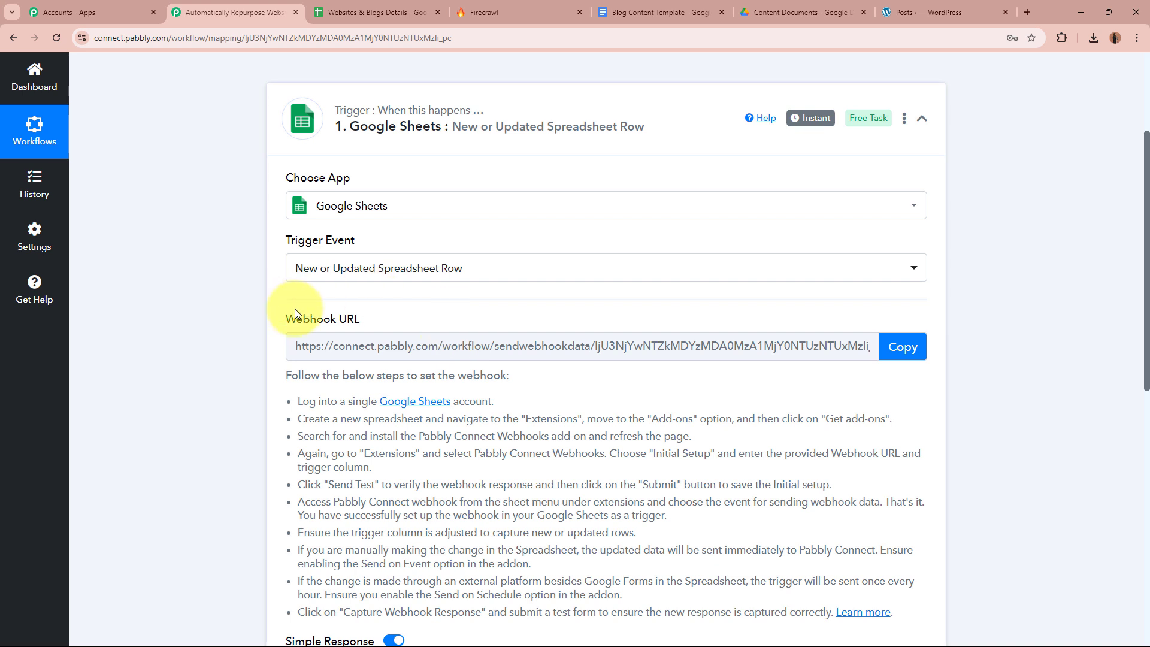
left_click_drag(287, 316, 425, 323)
left_click(157, 352)
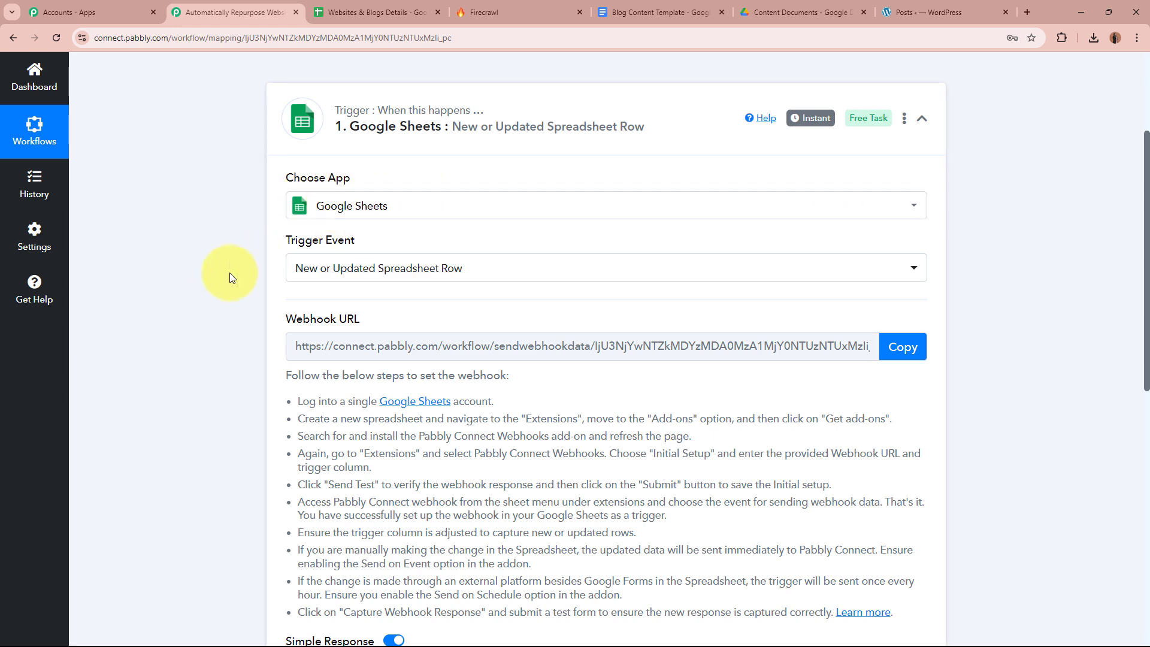
left_click_drag(293, 400, 817, 606)
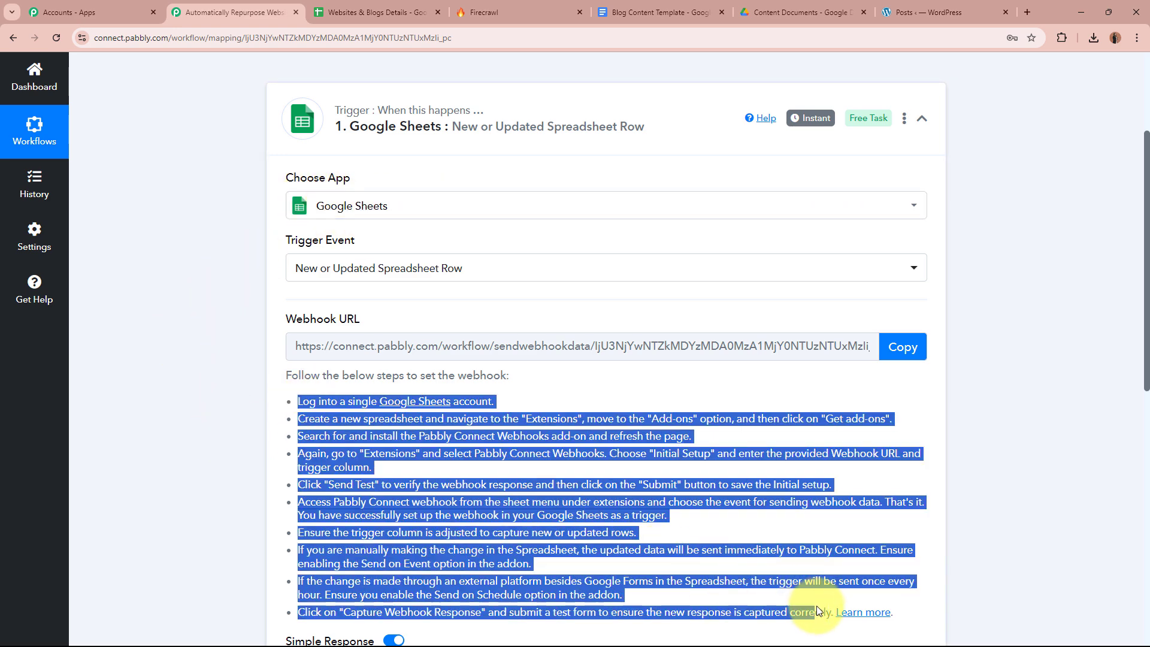
left_click(817, 606)
left_click(908, 347)
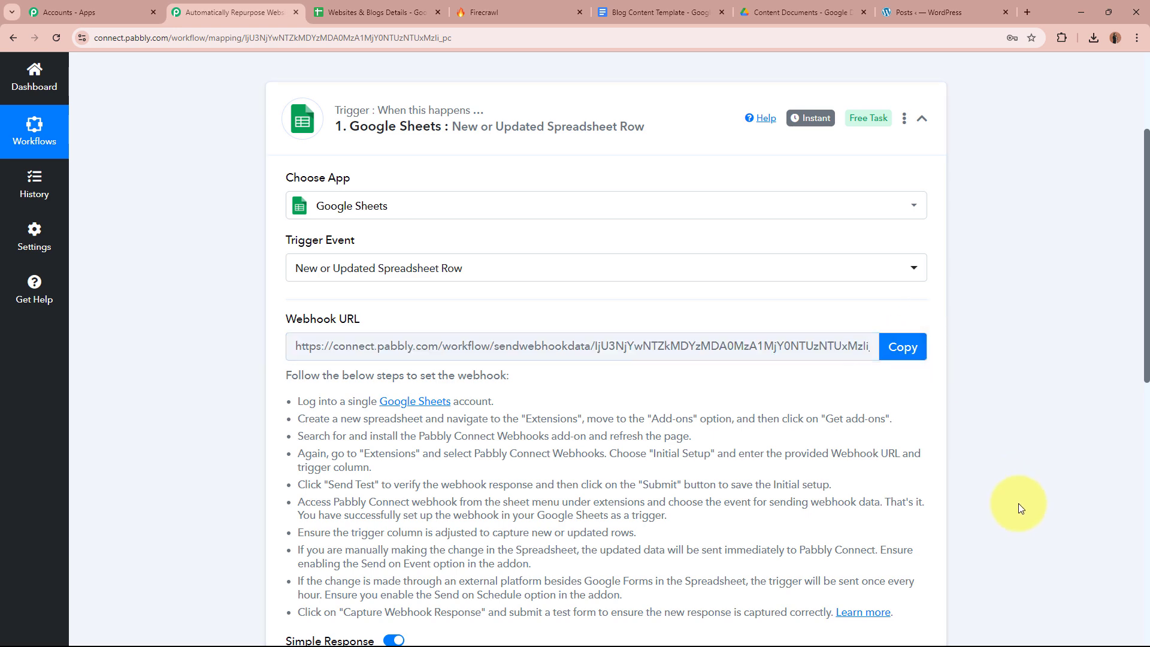
scroll(1018, 508, "up", 3)
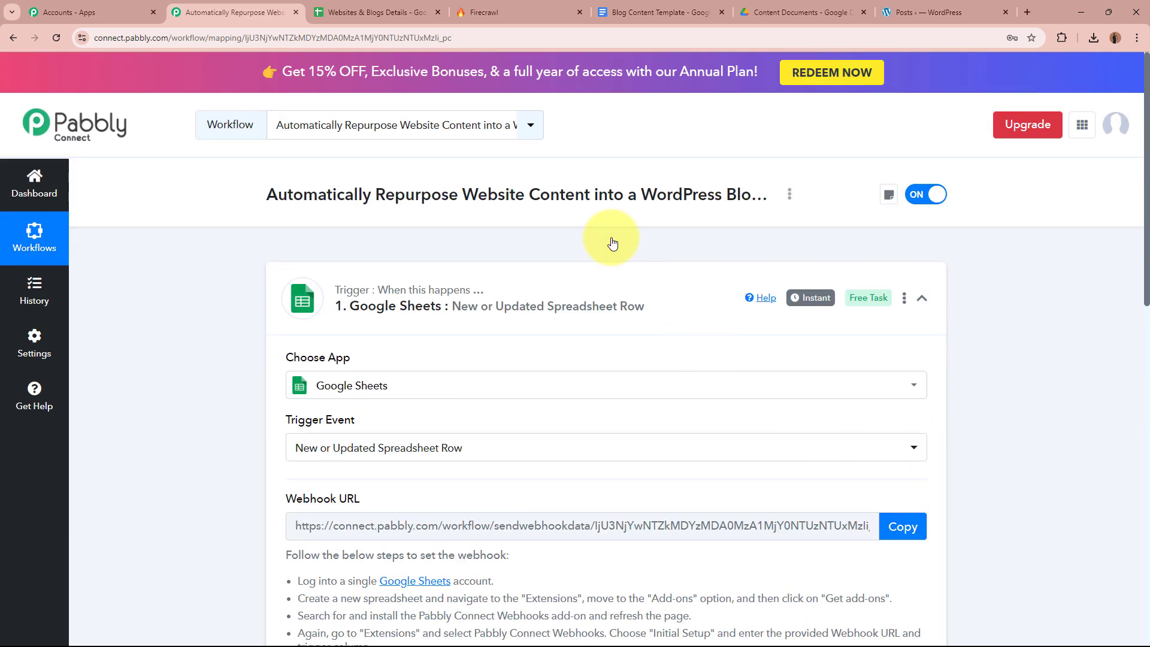
left_click(409, 6)
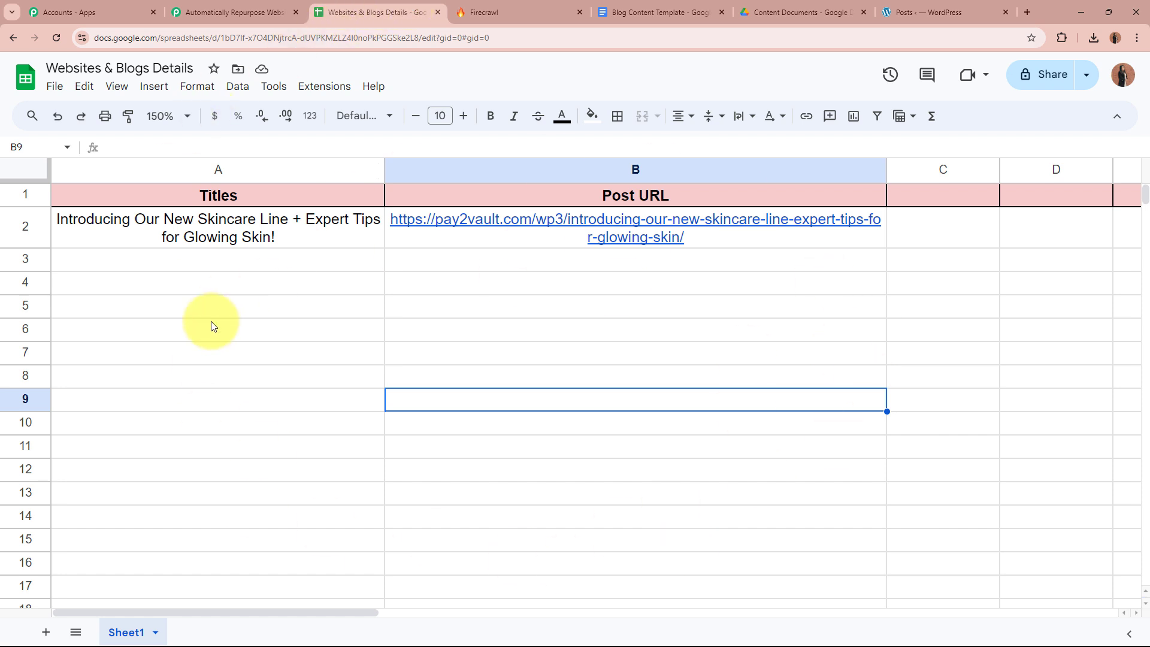
left_click_drag(206, 270, 635, 473)
left_click(637, 475)
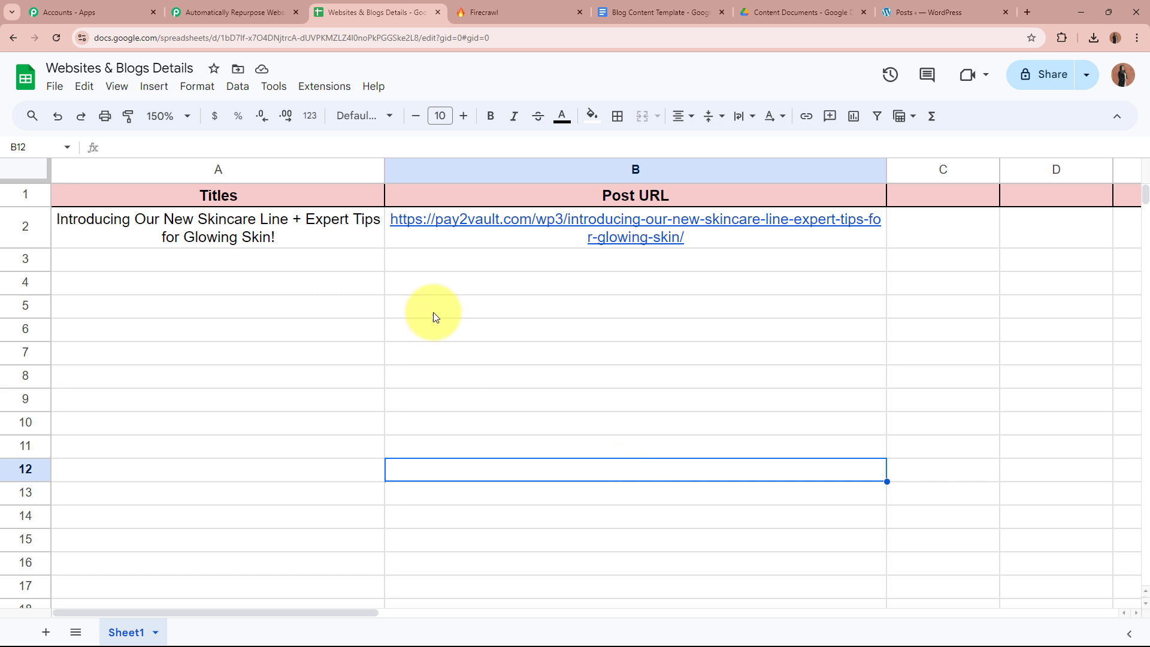
Step: Search the Google Workspace Marketplace for the Pabbly Connect Webhooks add-on and open its listing
left_click(327, 87)
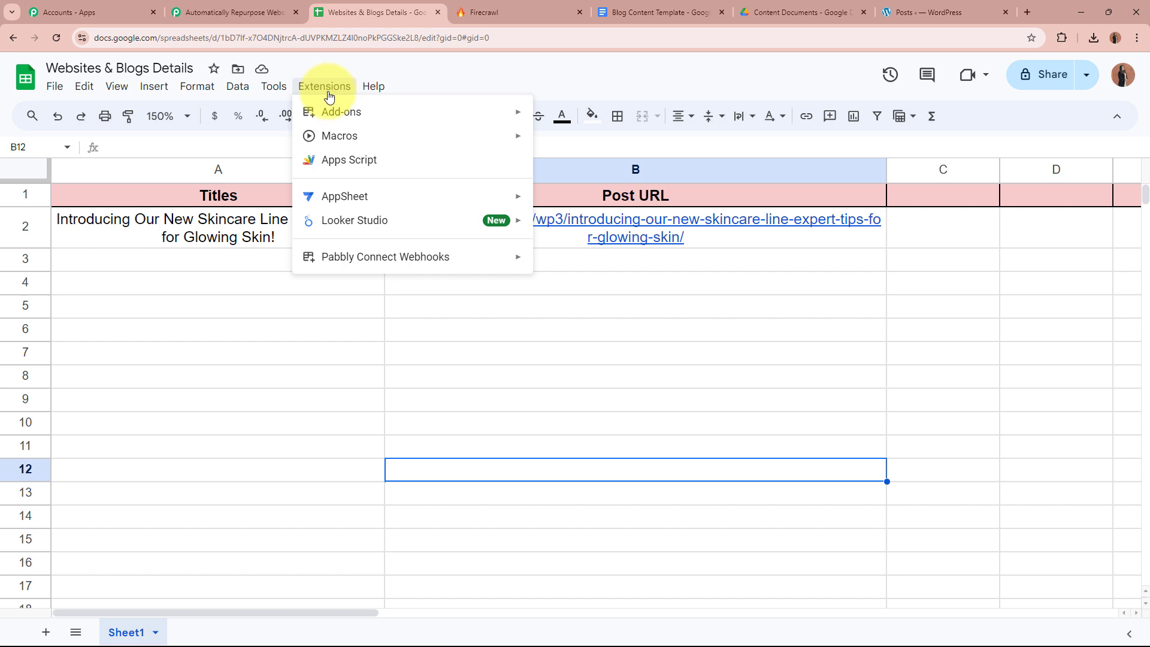
mouse_move(335, 112)
left_click(575, 117)
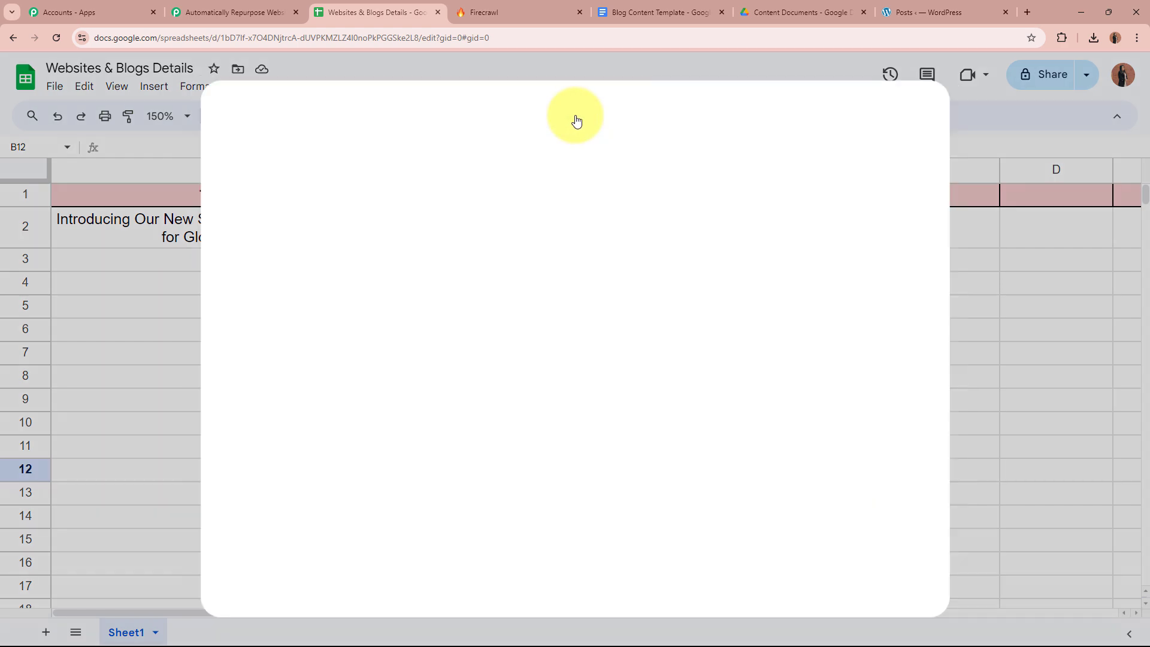
left_click(684, 119)
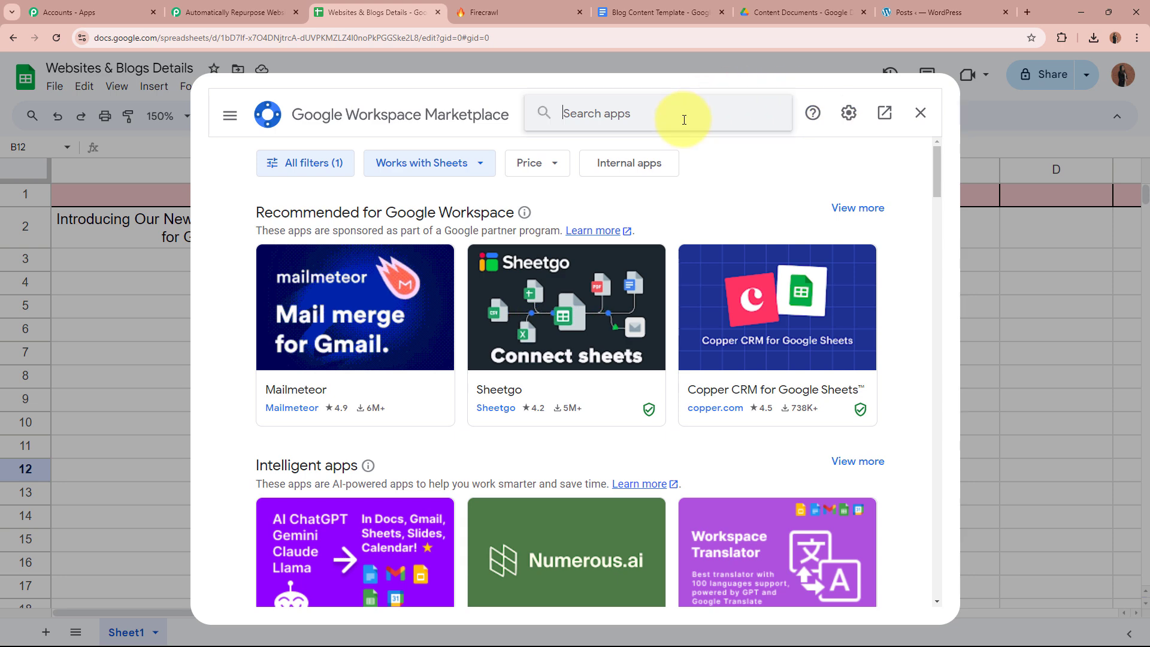
type("P")
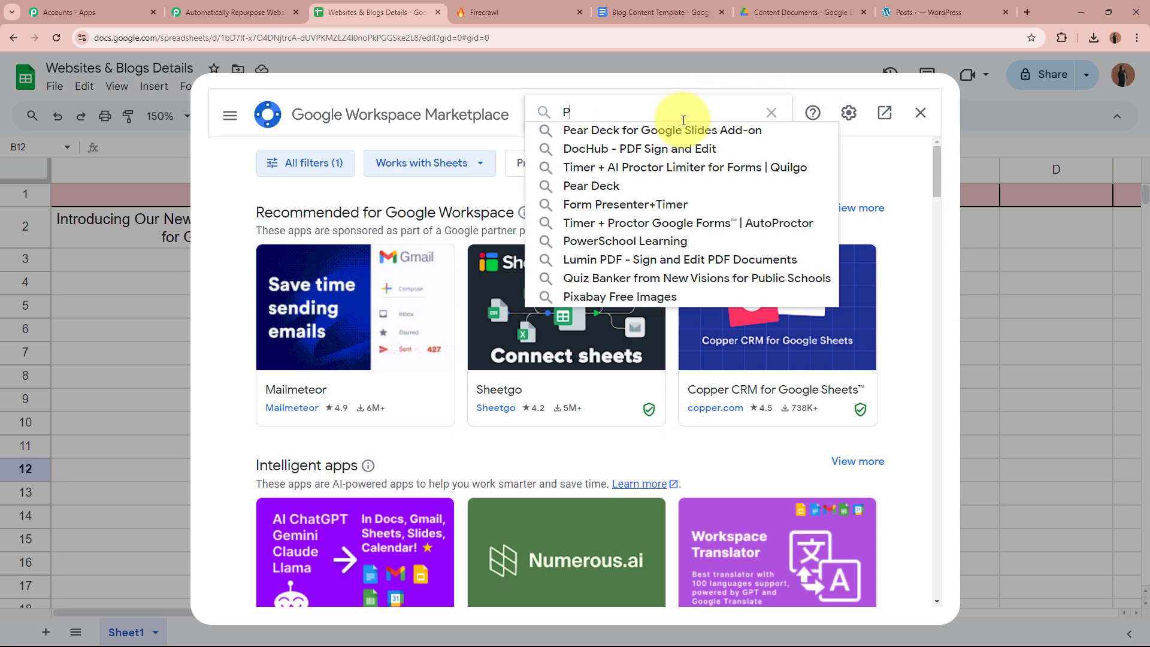
type("abb;l")
key("BackSpace")
key("BackSpace")
type("l")
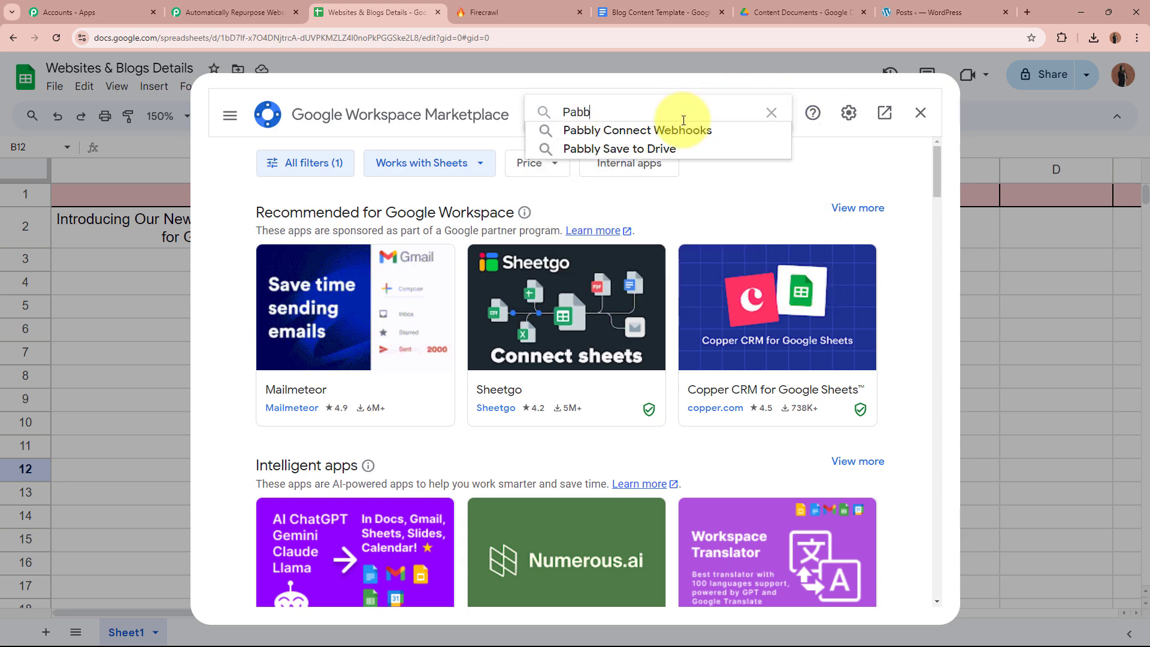
type("y")
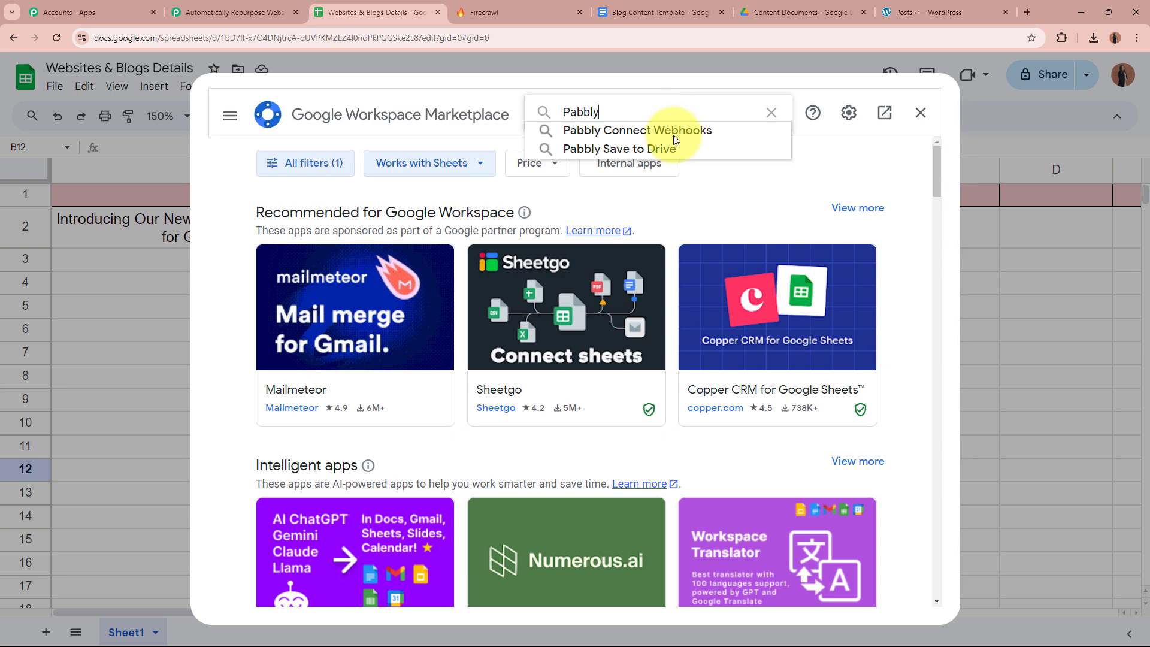
left_click(673, 132)
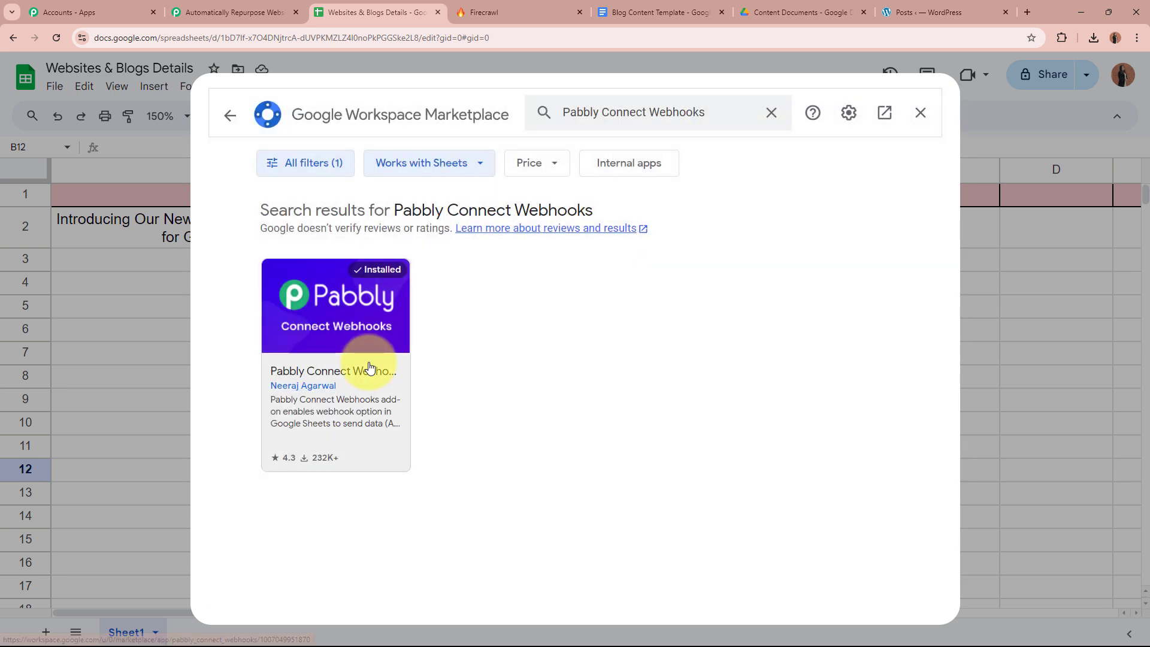
left_click(370, 367)
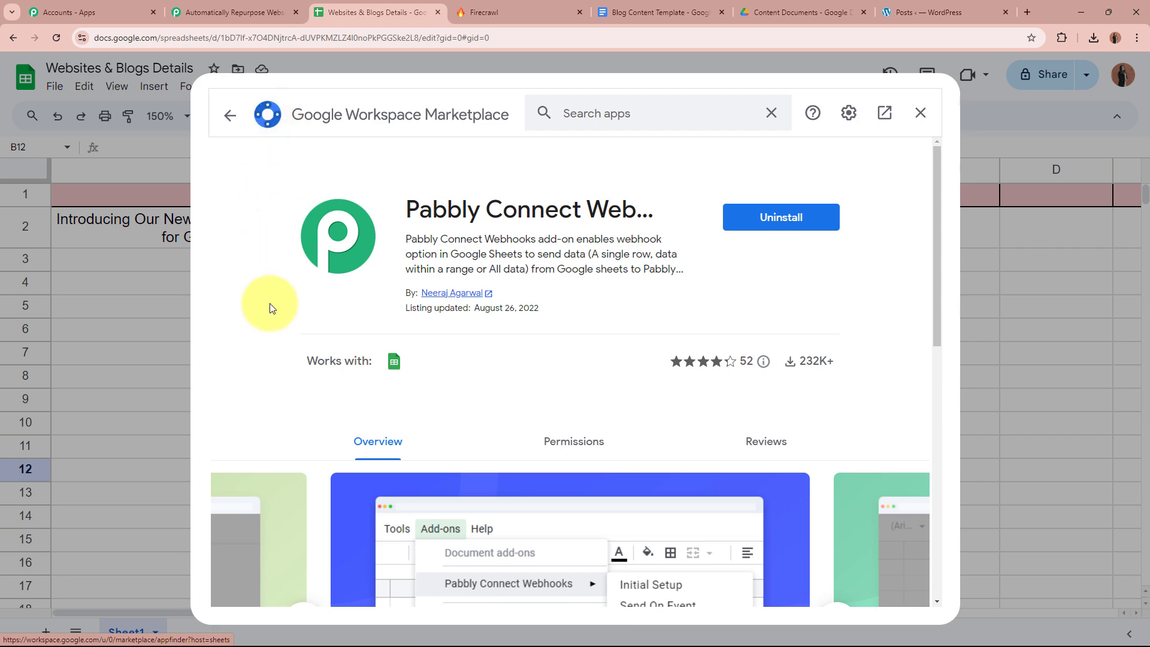
Step: Close the Marketplace, reload the spreadsheet and open the Initial Setup of the Pabbly Connect Webhooks add-on
left_click(920, 112)
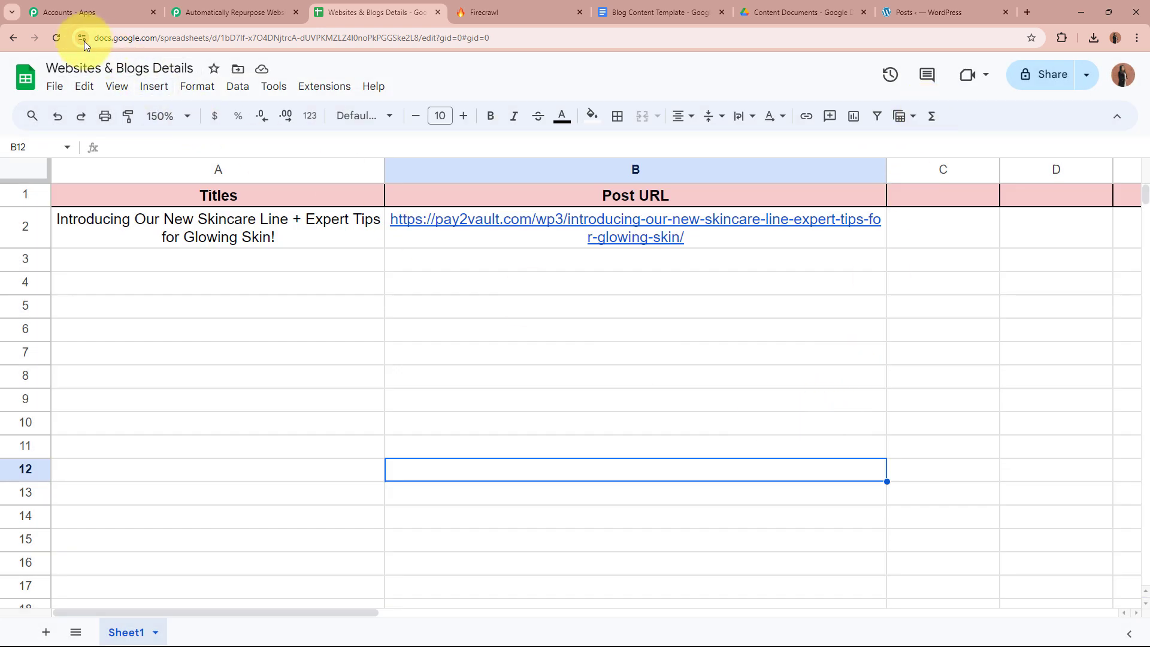
left_click(57, 38)
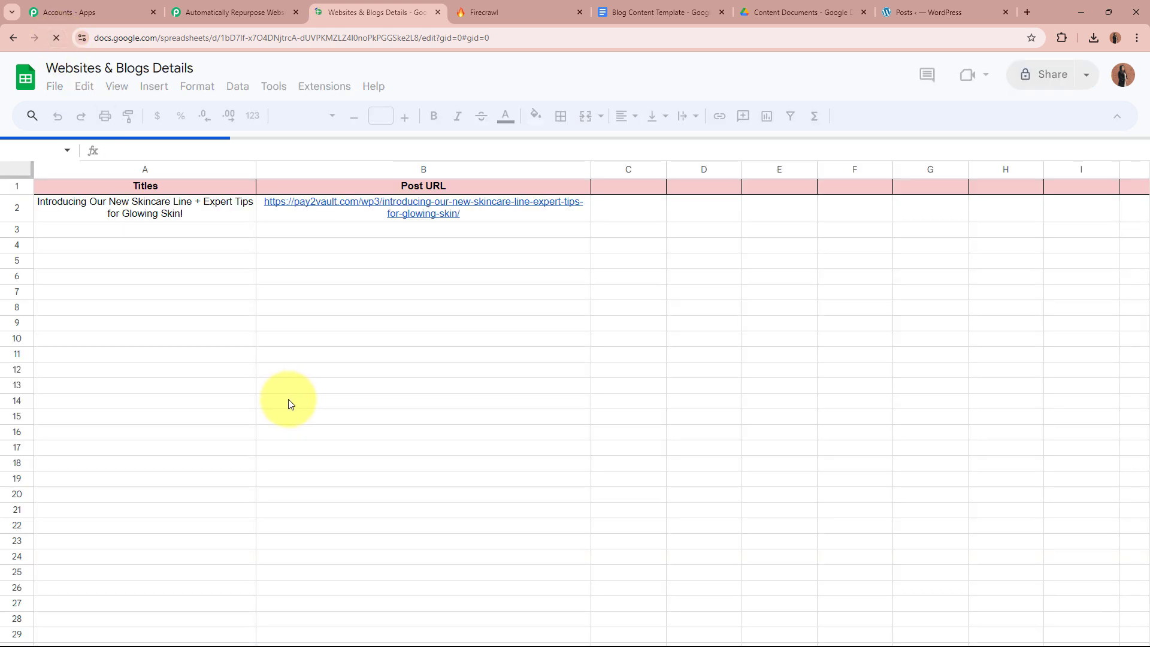
left_click(327, 88)
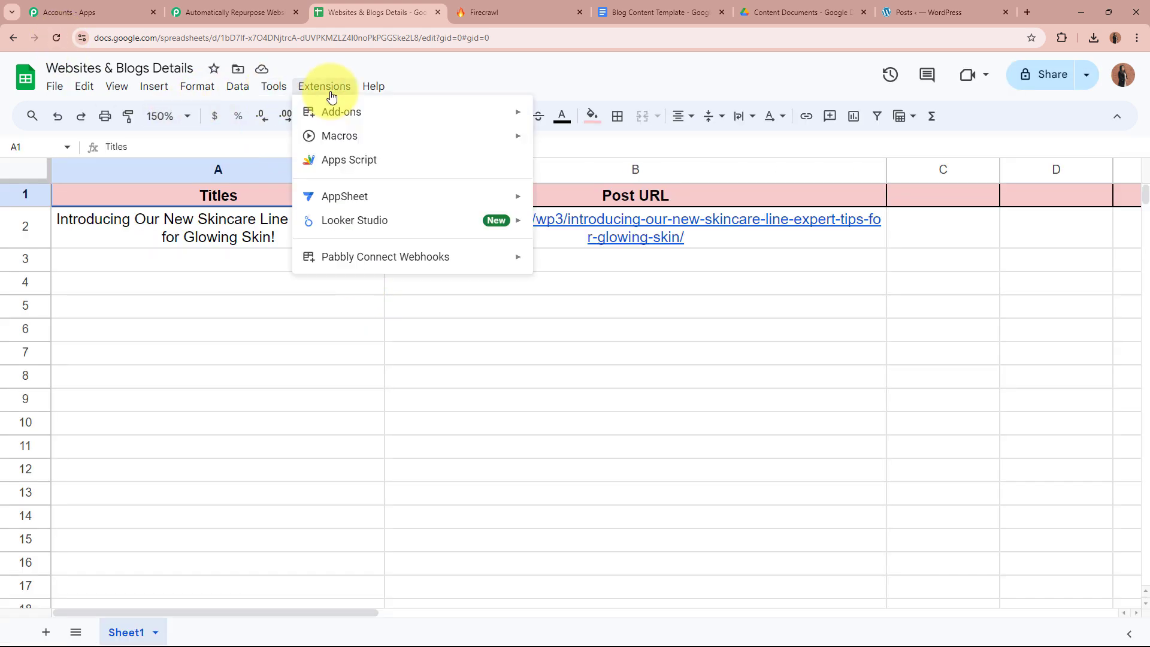
mouse_move(333, 107)
mouse_move(376, 258)
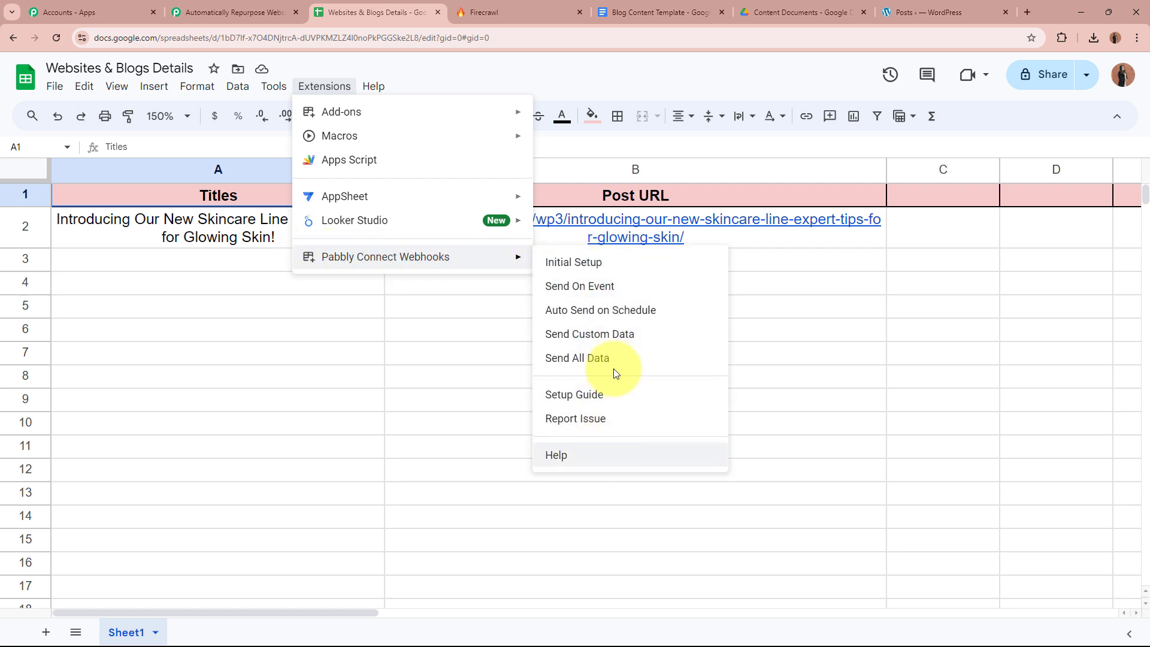
left_click(595, 267)
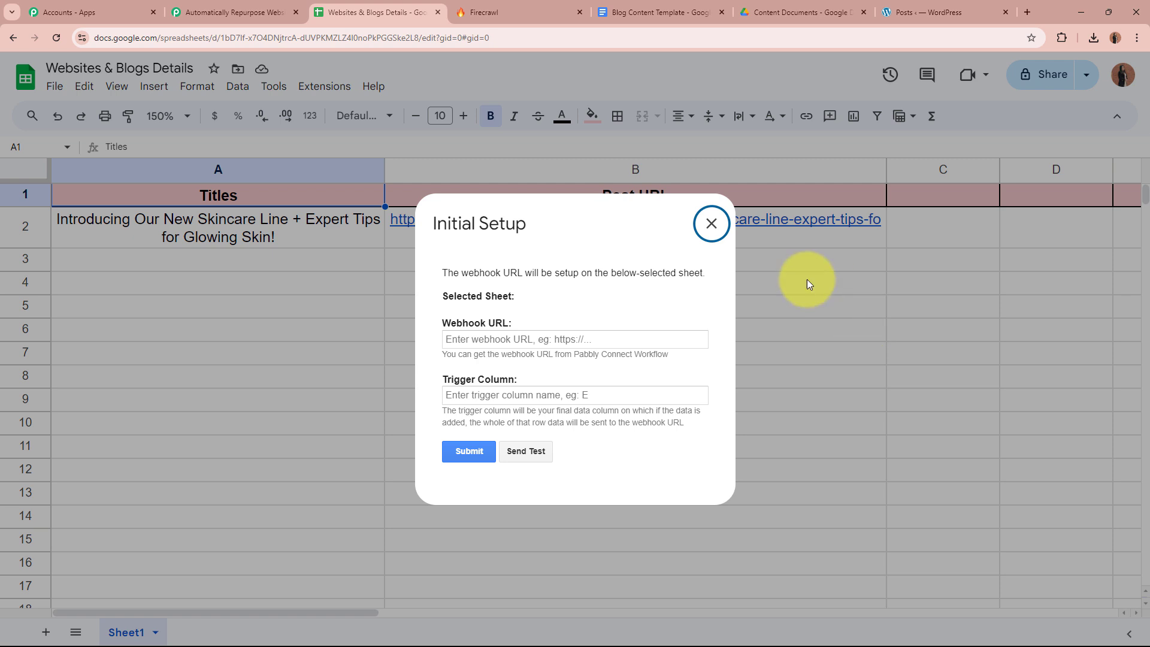
Step: Paste the copied workflow webhook URL as the Webhook URL in the Initial Setup
left_click_drag(444, 322, 509, 324)
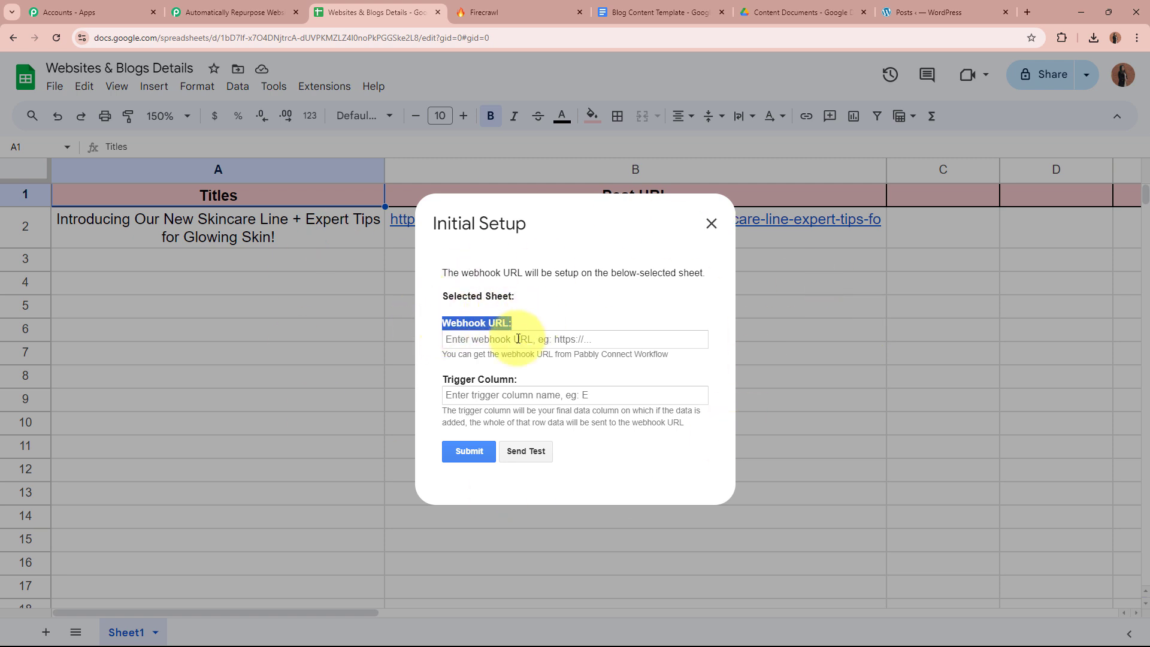
left_click_drag(442, 379, 601, 383)
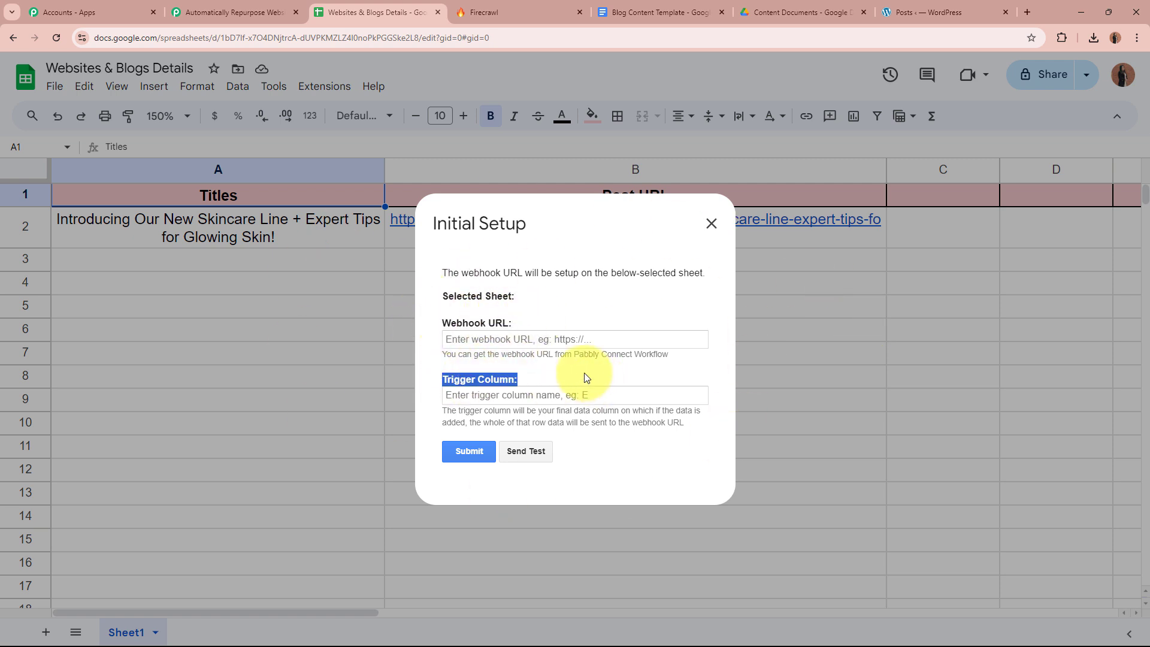
left_click(505, 344)
key("ctrl+v")
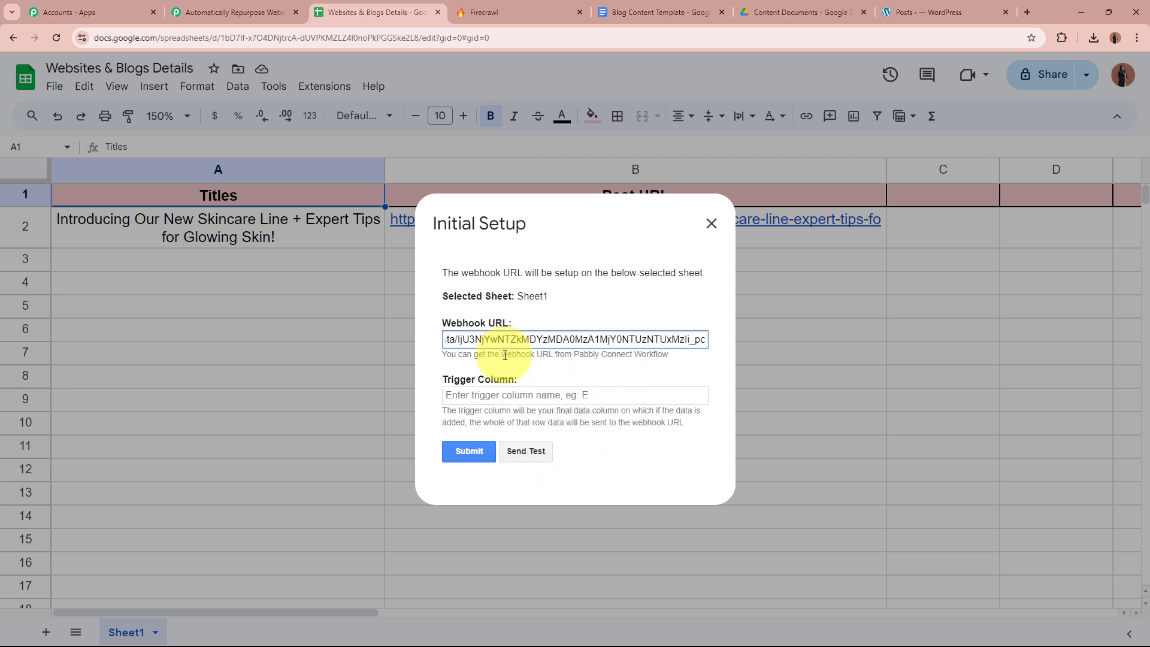
Step: Set the trigger column to B and submit the webhook setup for Sheet1
left_click(462, 395)
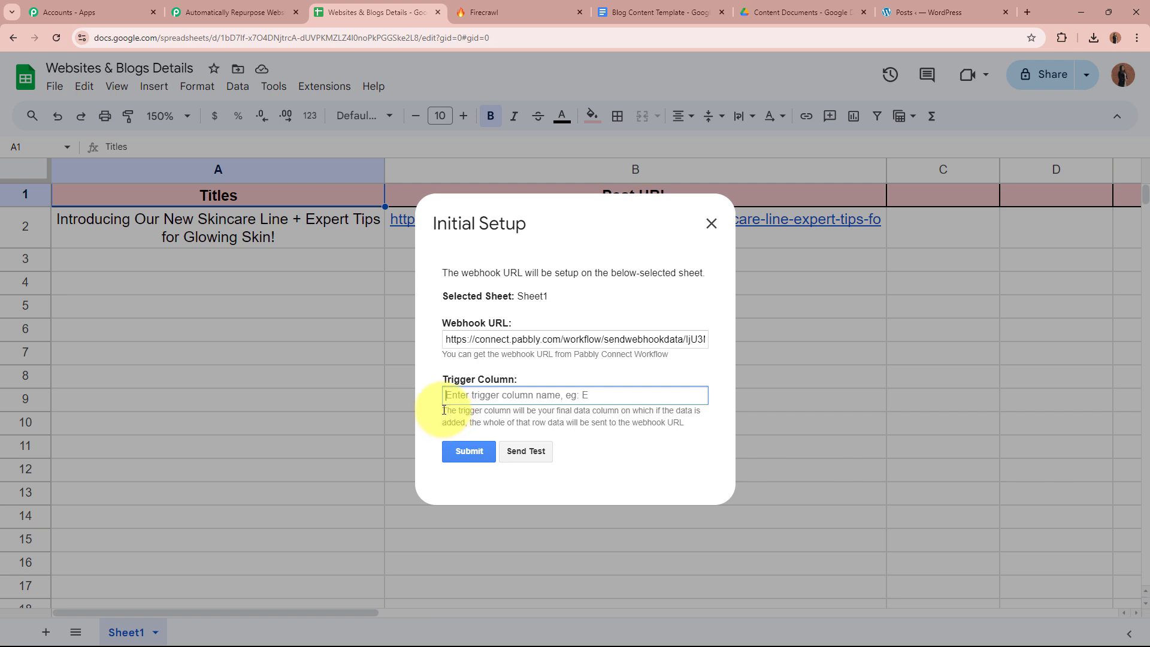
left_click_drag(444, 410, 691, 411)
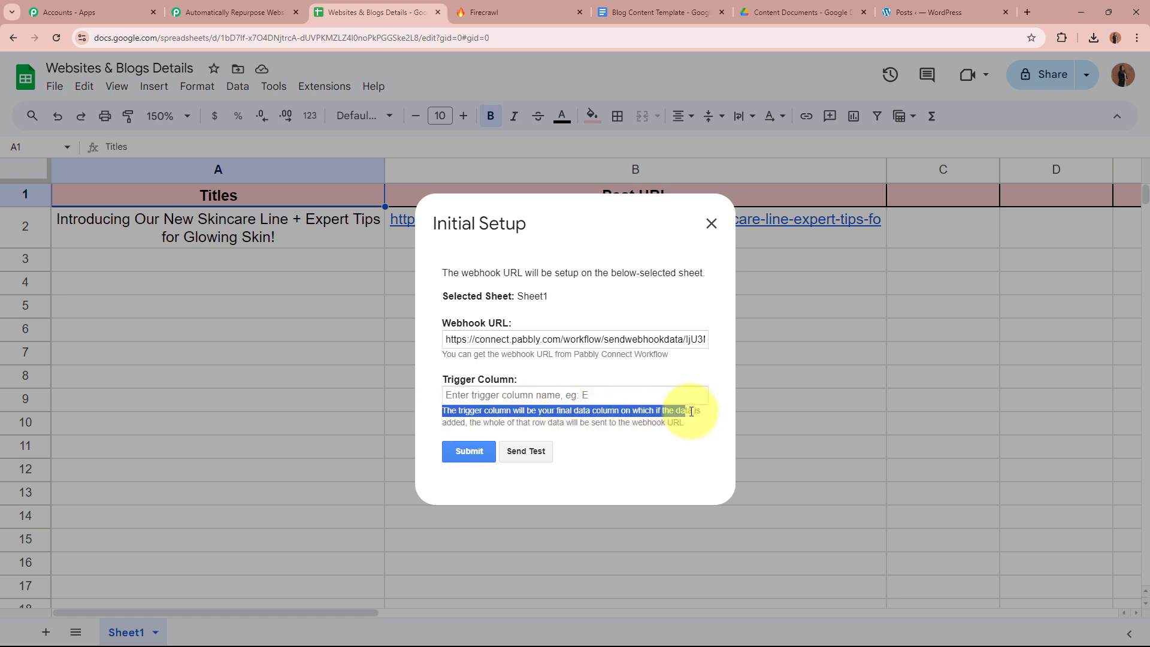
left_click(470, 418)
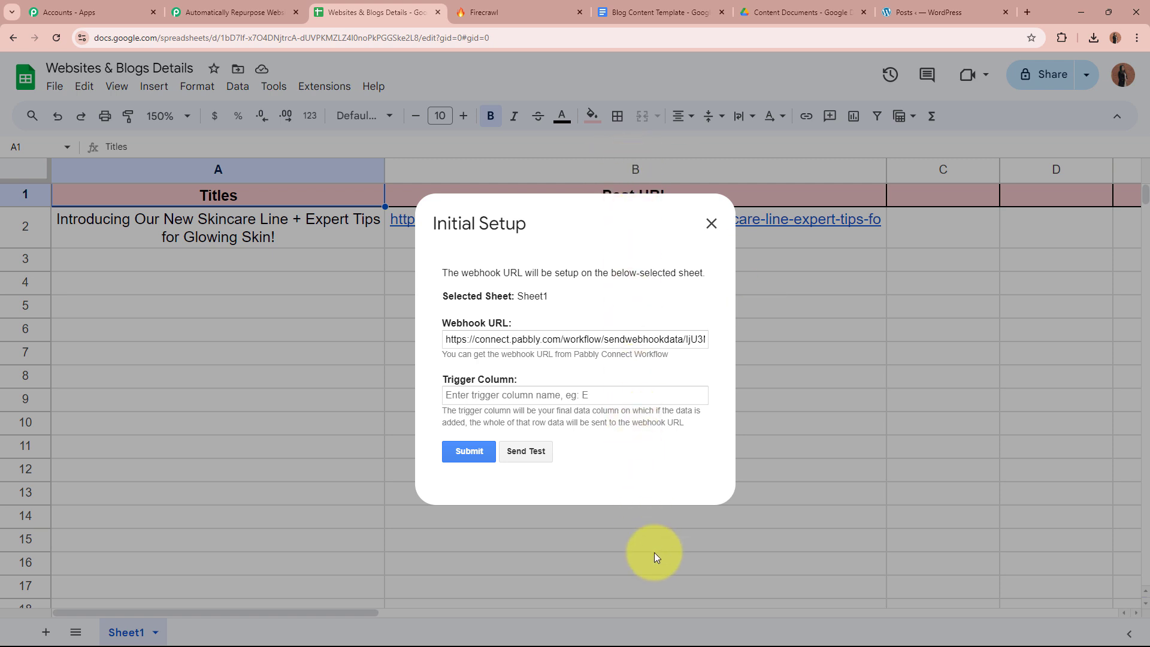
left_click(601, 390)
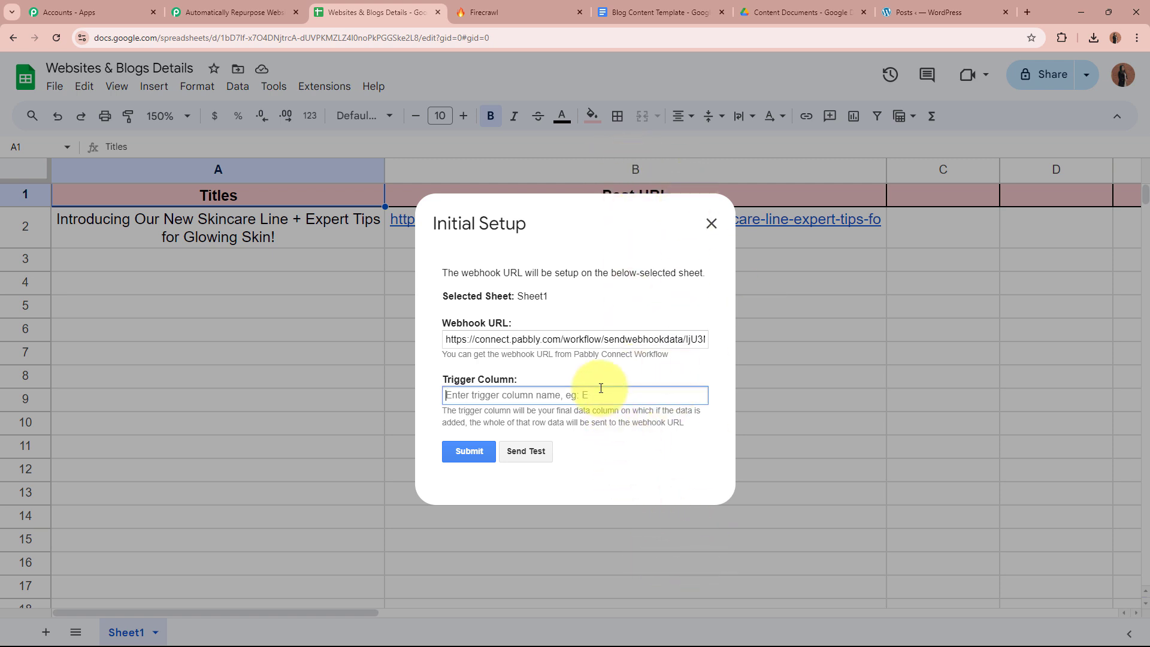
type("B")
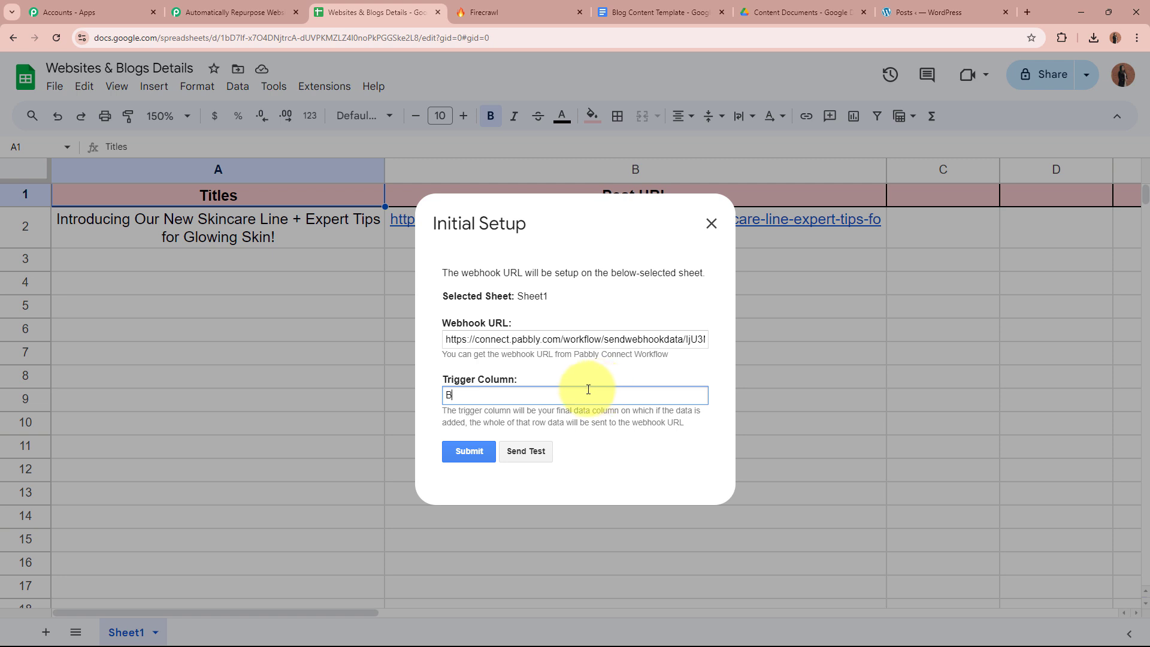
left_click(480, 454)
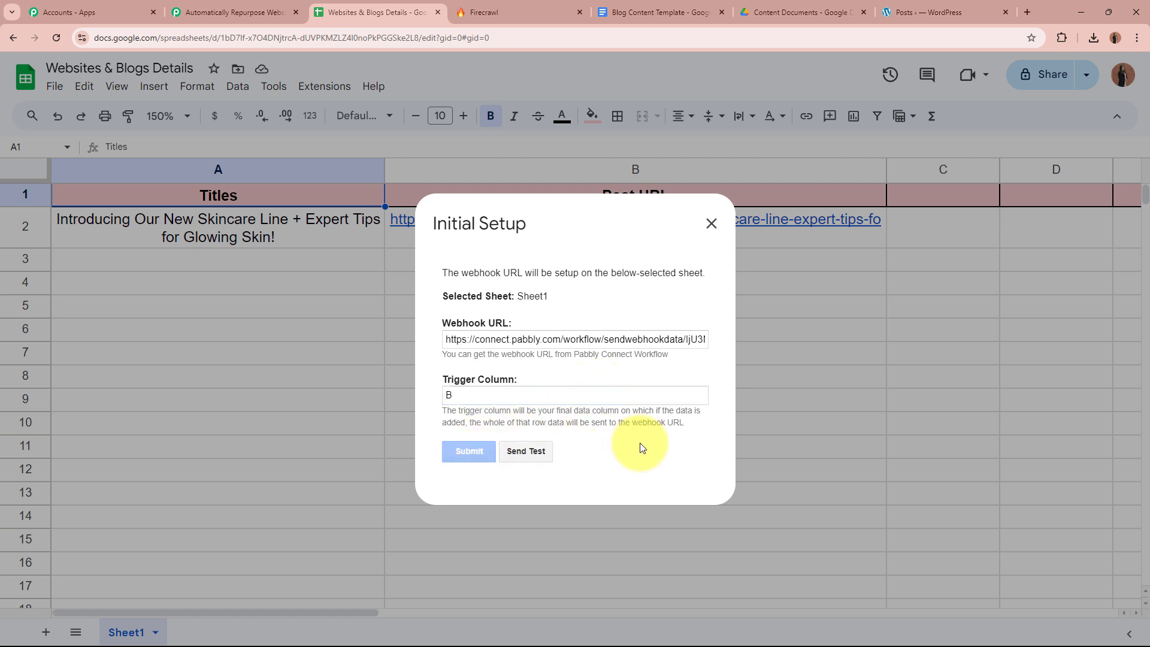
left_click_drag(423, 465, 614, 467)
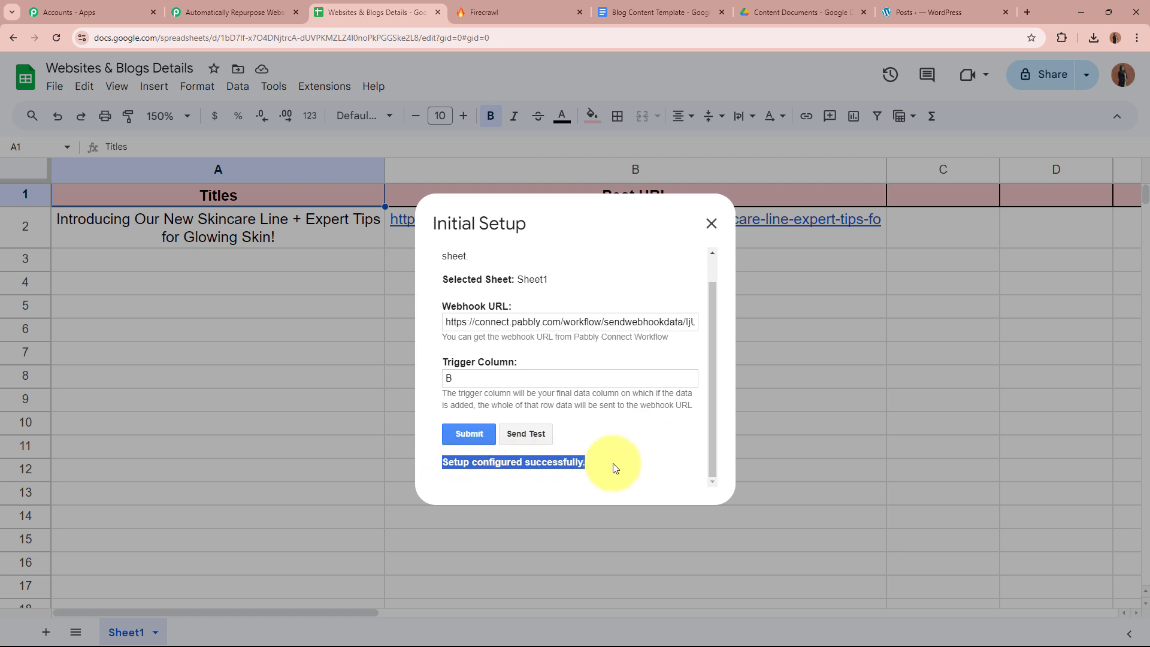
left_click(614, 463)
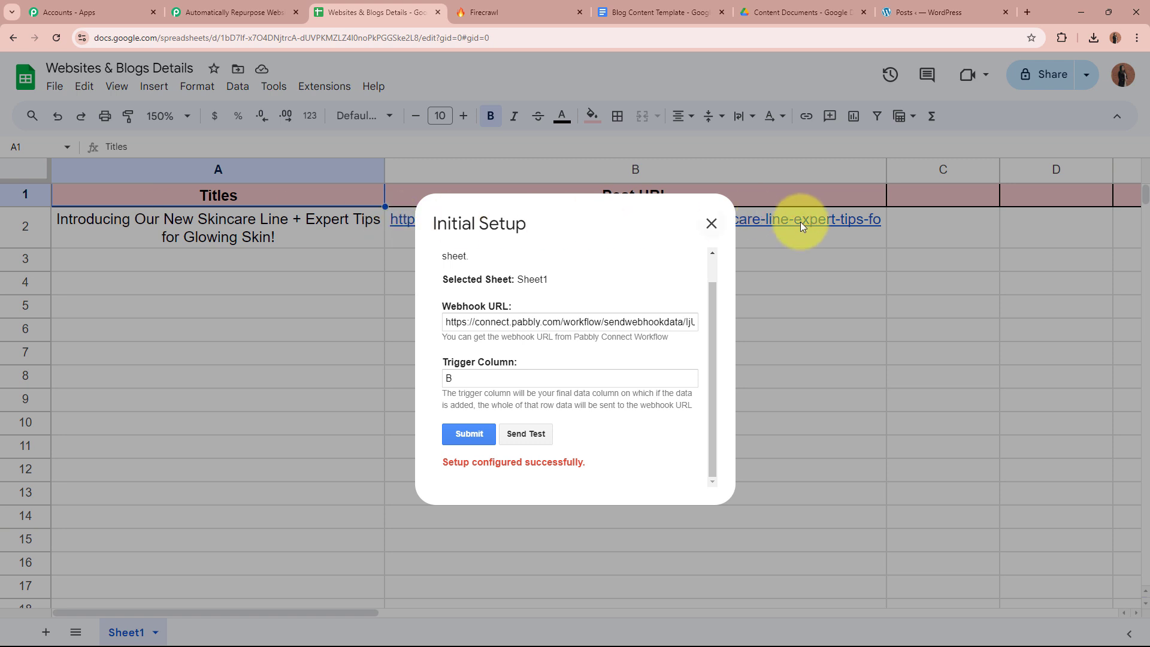
Step: Send test data from the sheet to the webhook and close the Initial Setup
left_click(525, 433)
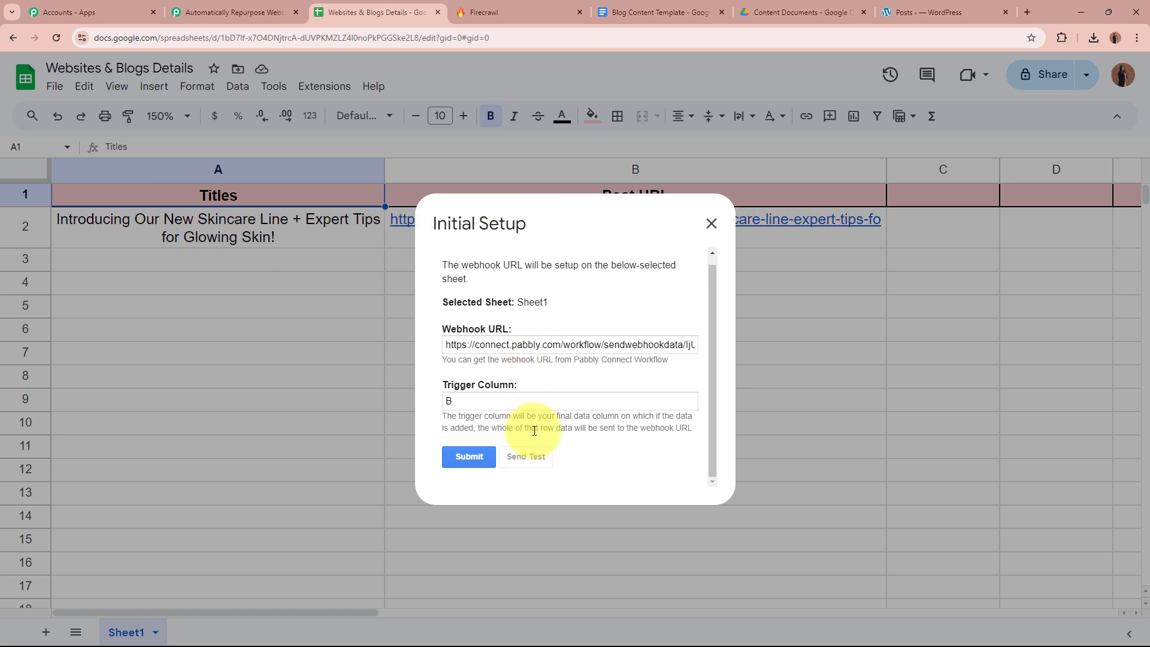
scroll(646, 437, "down", 2)
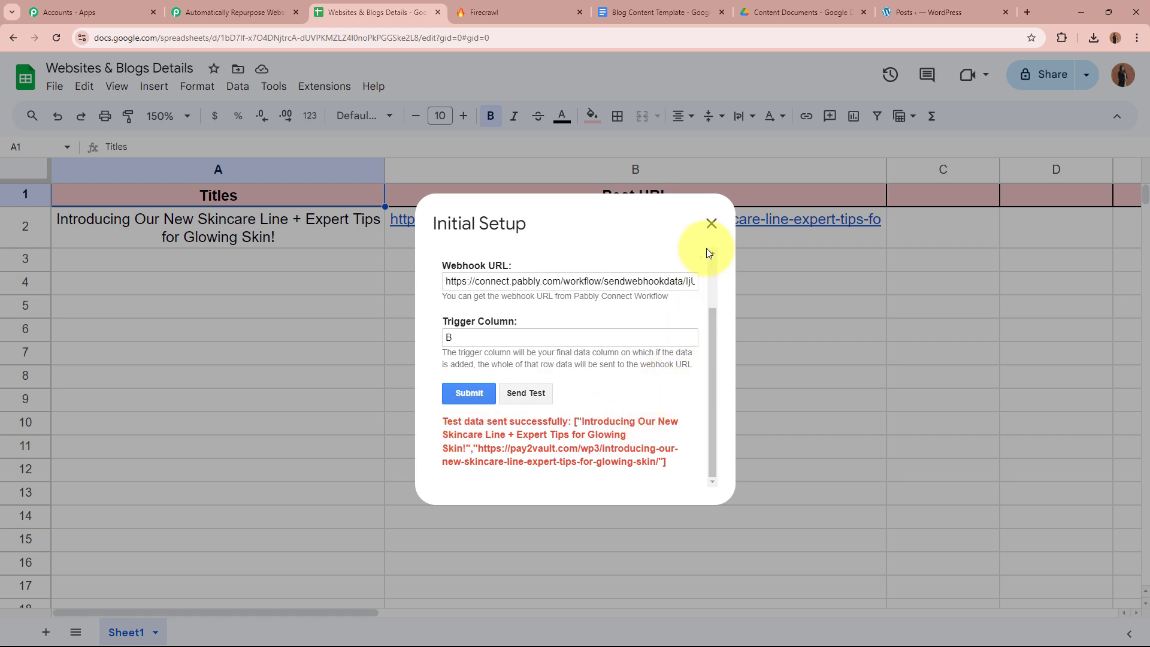
left_click(712, 224)
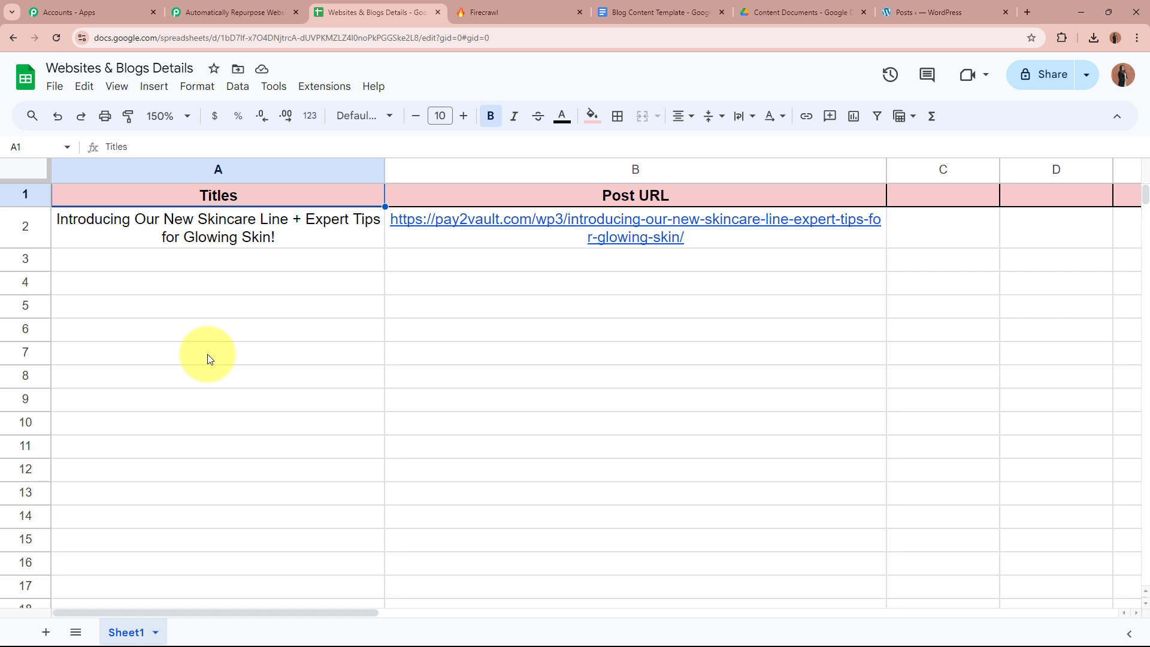
Step: Enable Send On Event in the Pabbly Connect Webhooks add-on and check that the option is ticked
left_click(331, 88)
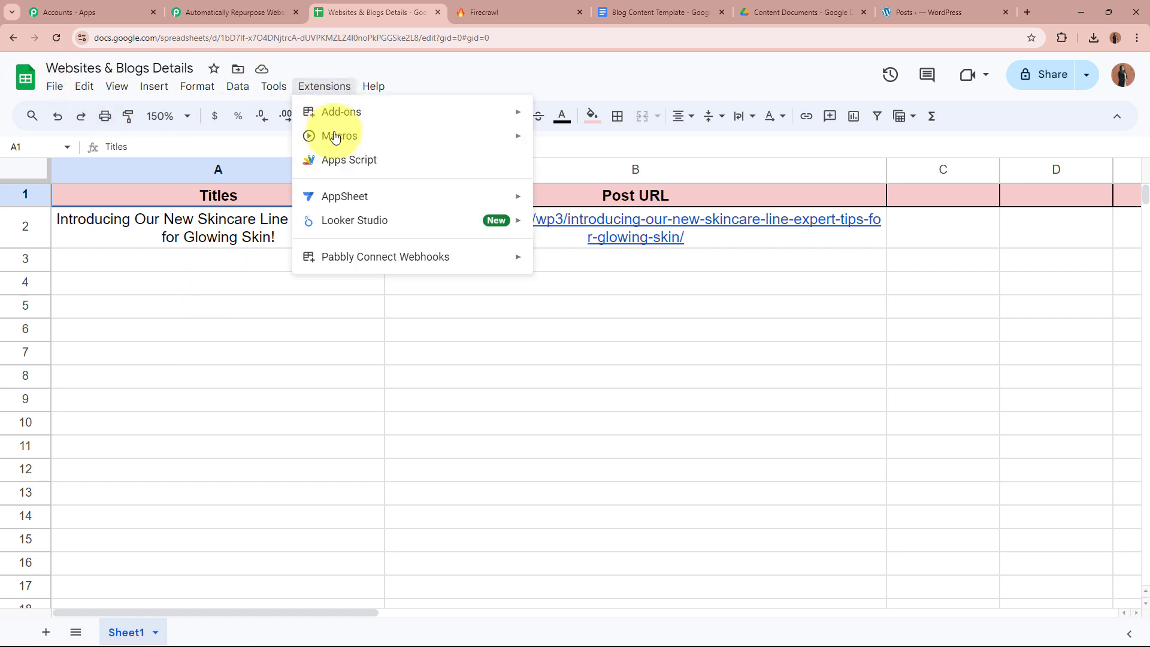
mouse_move(336, 256)
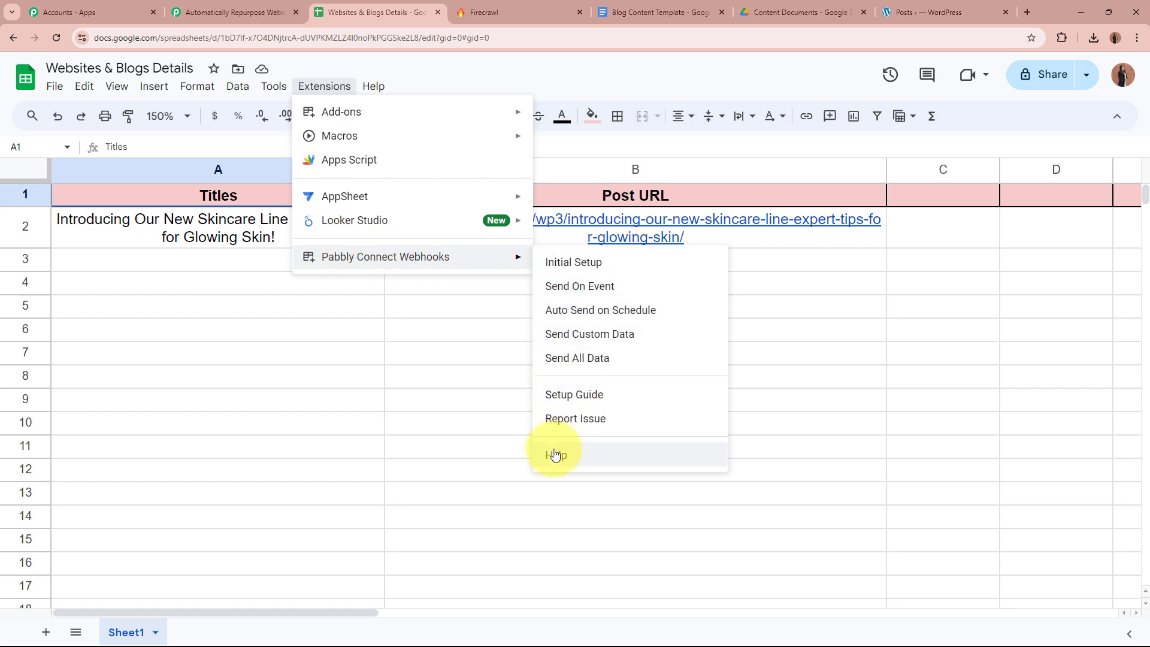
left_click(576, 286)
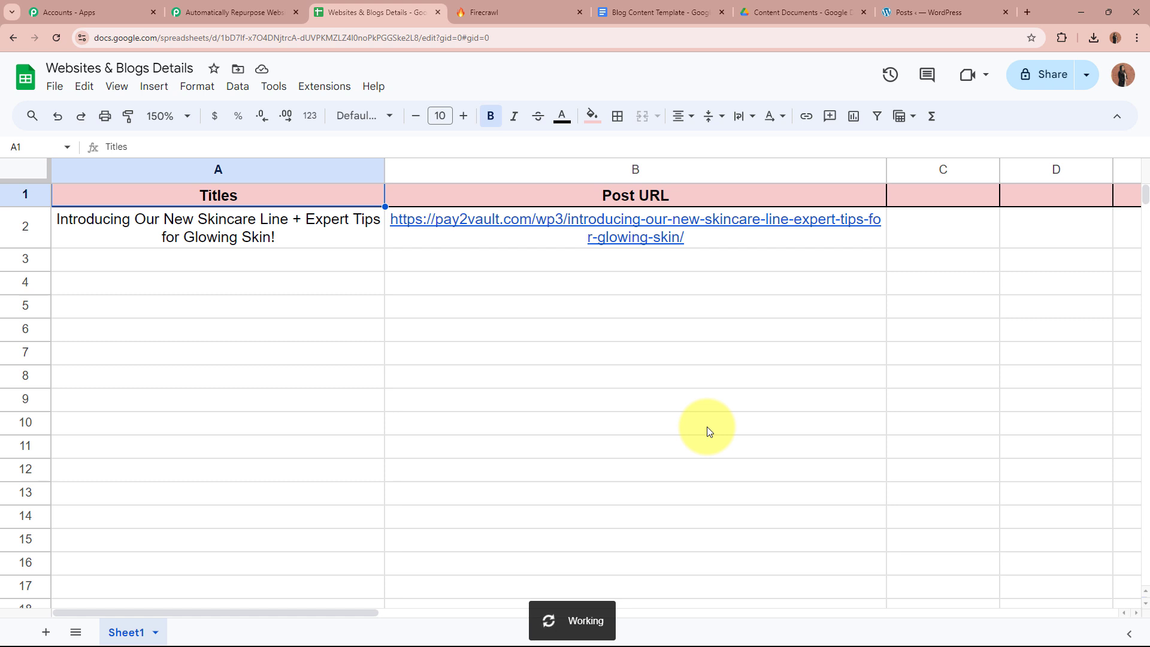
left_click(322, 88)
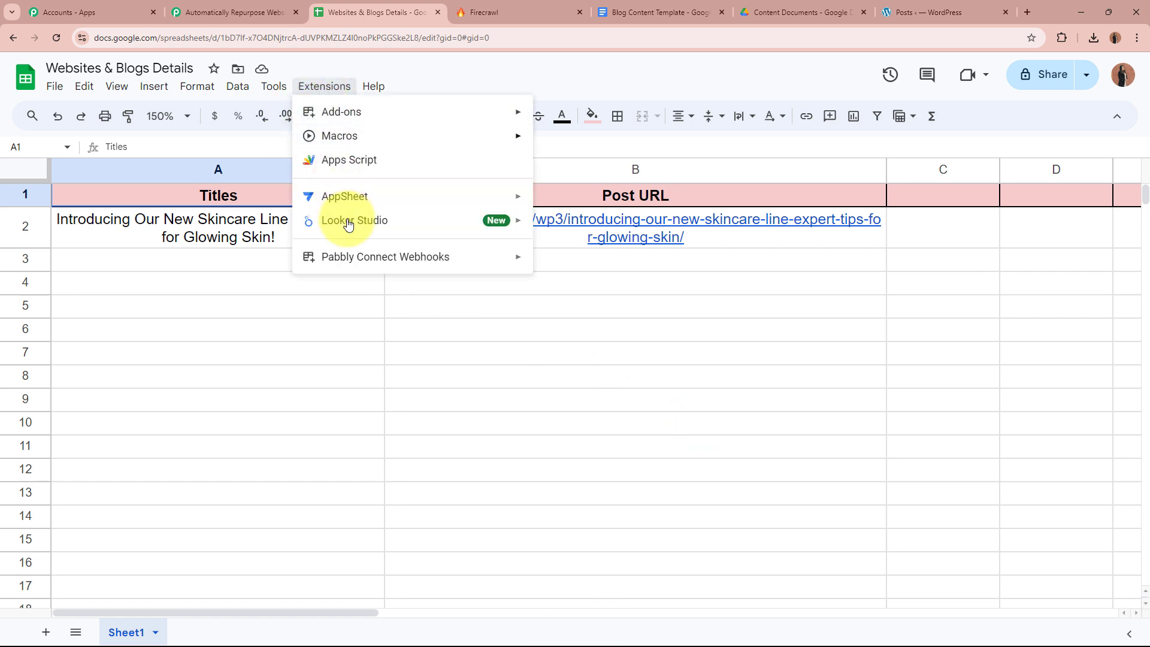
mouse_move(405, 260)
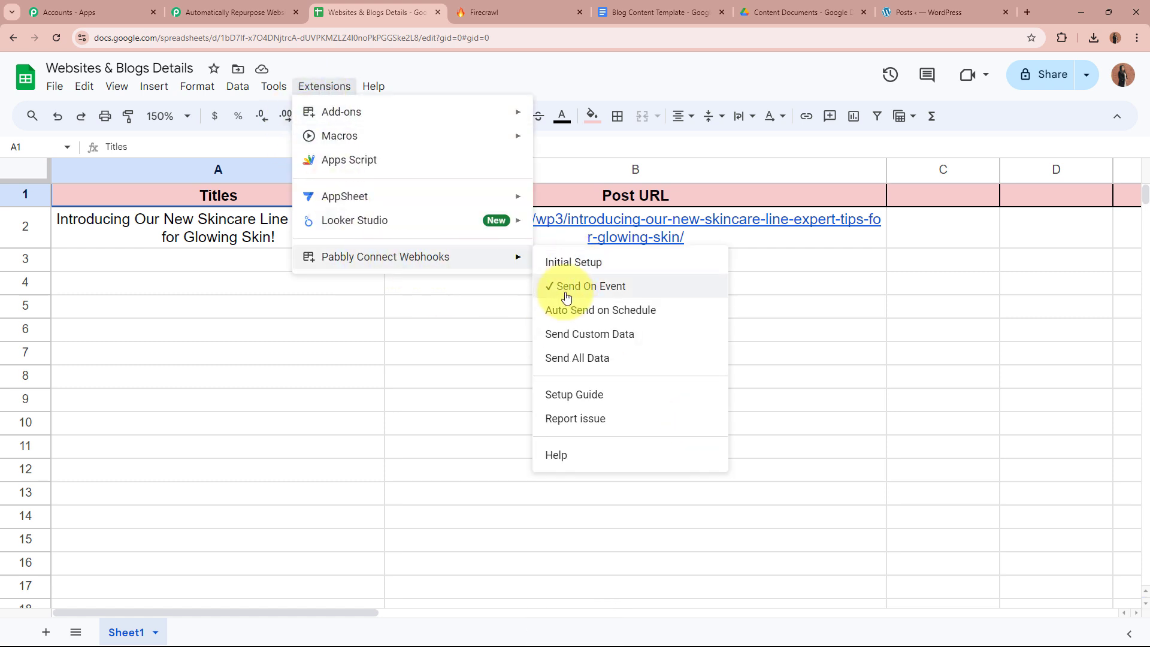
left_click(471, 310)
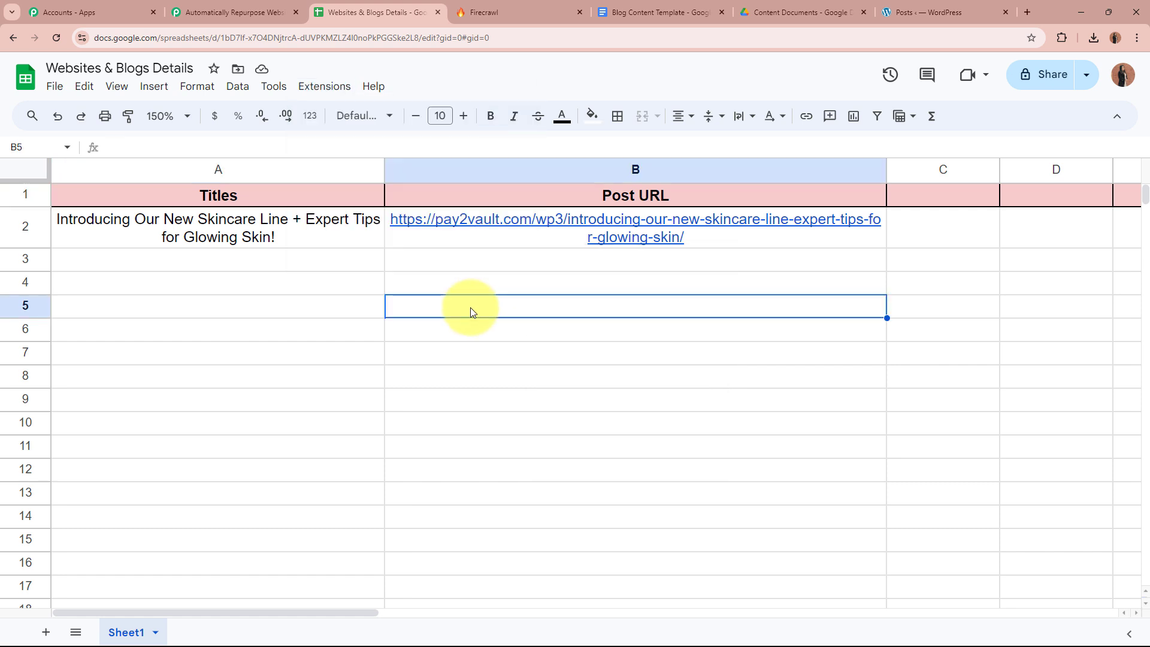
left_click(286, 264)
left_click(505, 264)
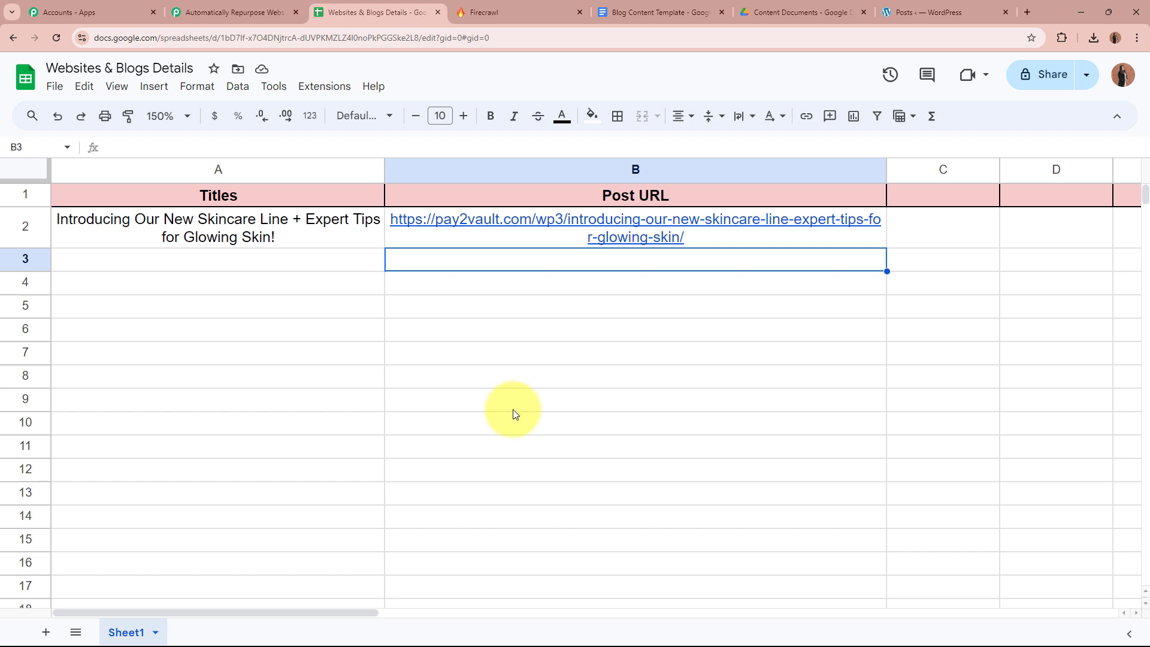
left_click(243, 267)
left_click(426, 278)
left_click(280, 305)
left_click(455, 318)
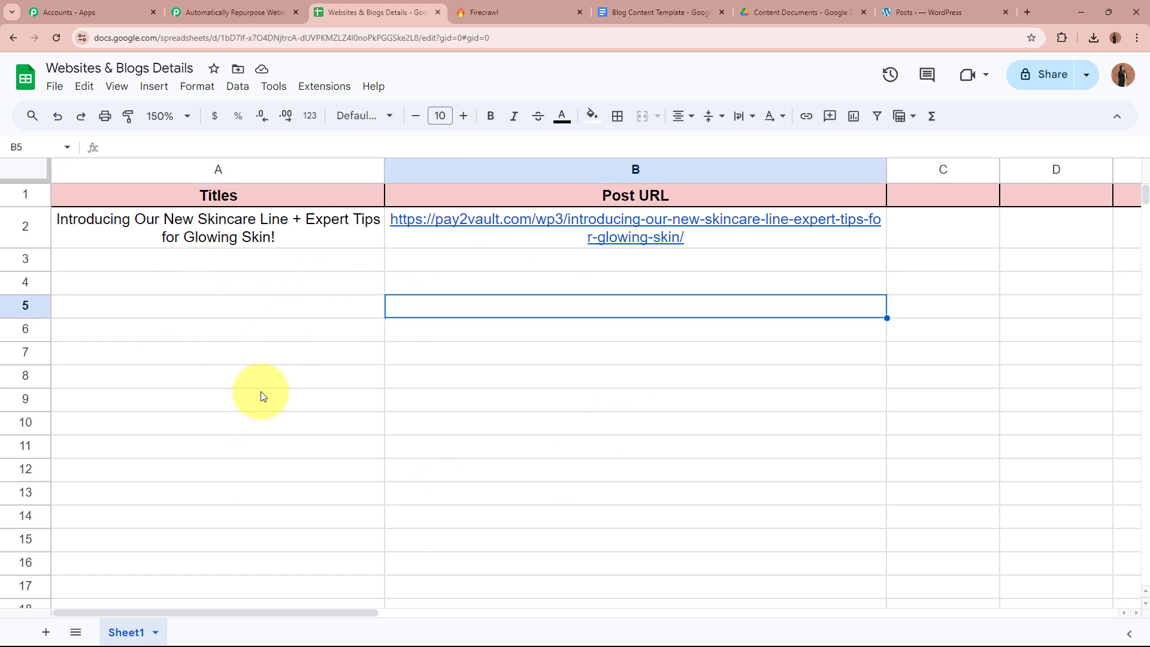
Step: Switch to the Pabbly Connect workflow and inspect the captured webhook response, enlarging the Titles value to read it in full
left_click(237, 12)
scroll(188, 382, "down", 5)
scroll(188, 379, "down", 8)
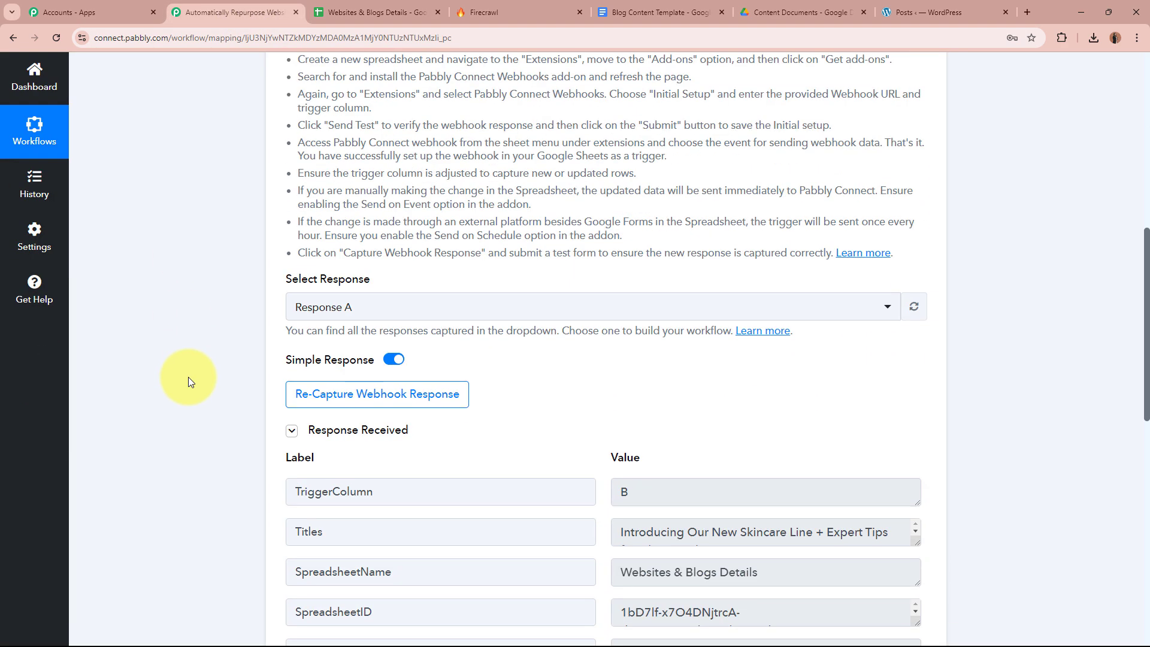
scroll(188, 385, "down", 2)
scroll(680, 351, "up", 1)
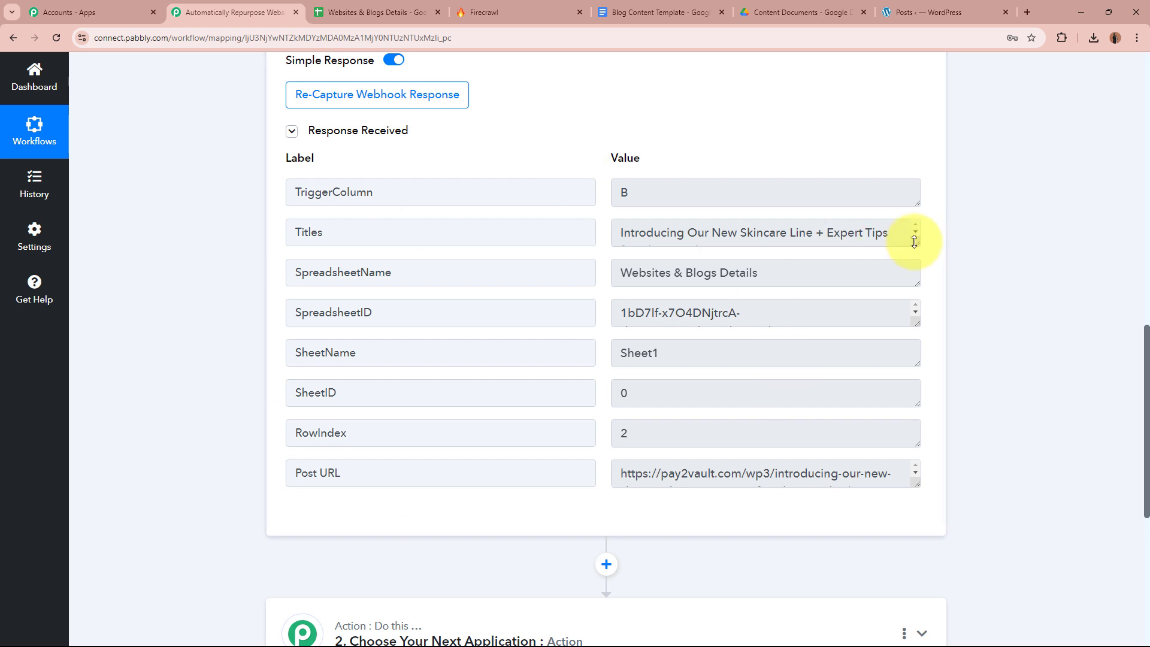
left_click_drag(916, 241, 916, 300)
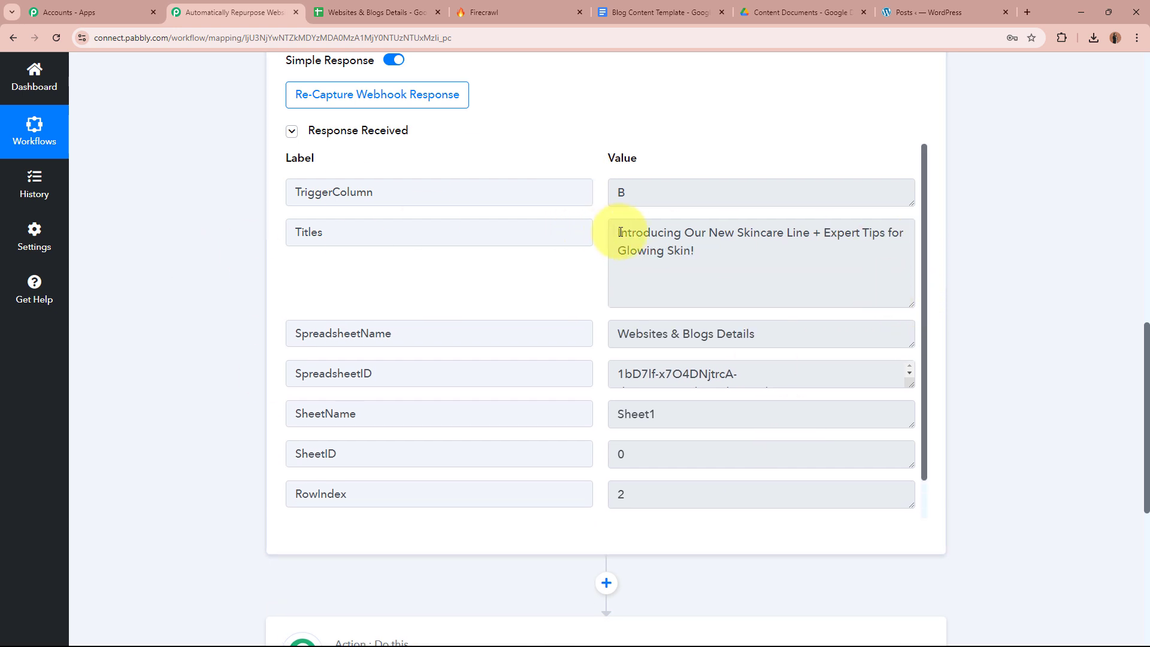
left_click_drag(616, 234, 728, 260)
left_click(727, 260)
scroll(849, 312, "down", 1)
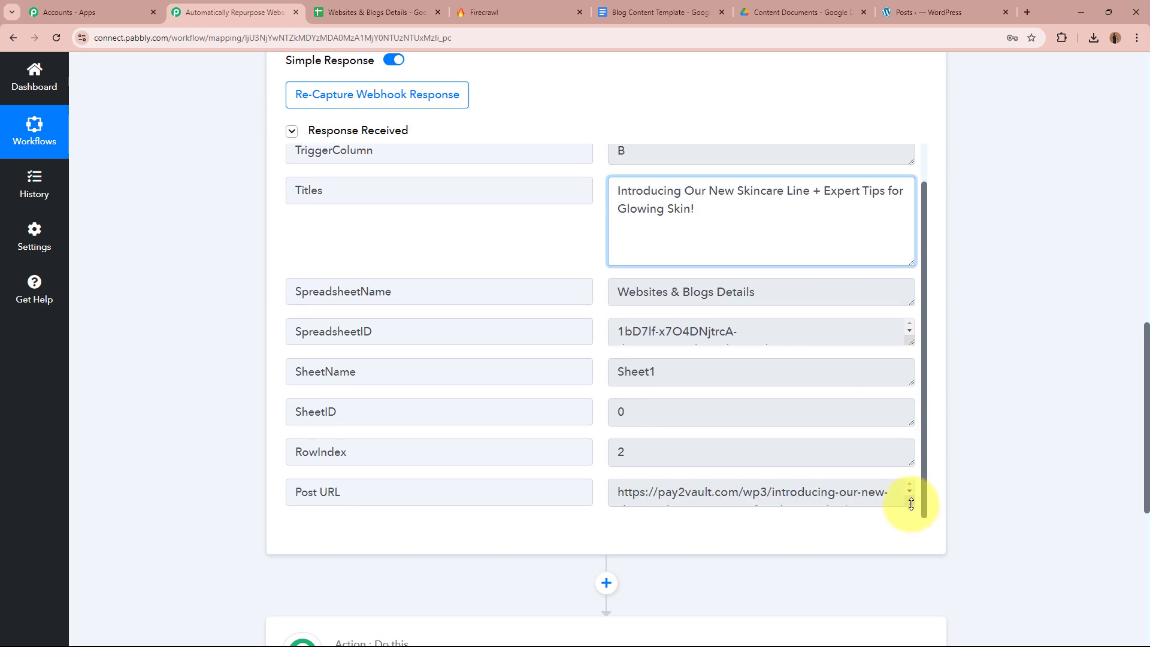
Step: Enlarge the Post URL value in the received response and read the full link
left_click_drag(908, 505, 889, 531)
scroll(577, 470, "down", 1)
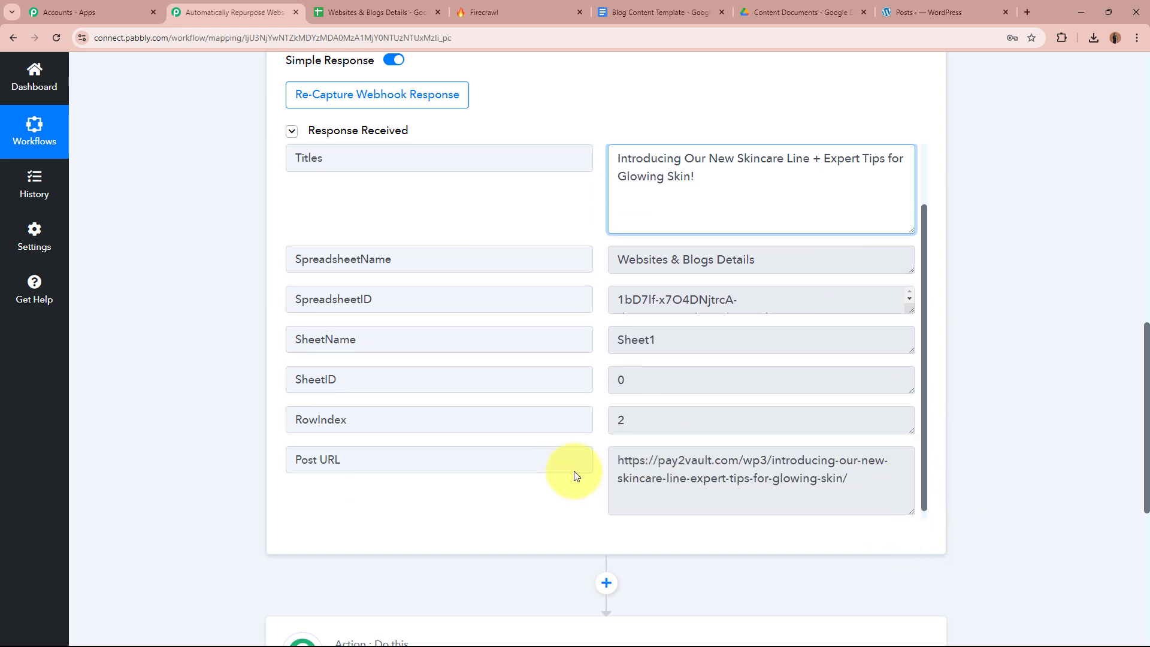
left_click_drag(617, 450, 896, 479)
left_click(896, 480)
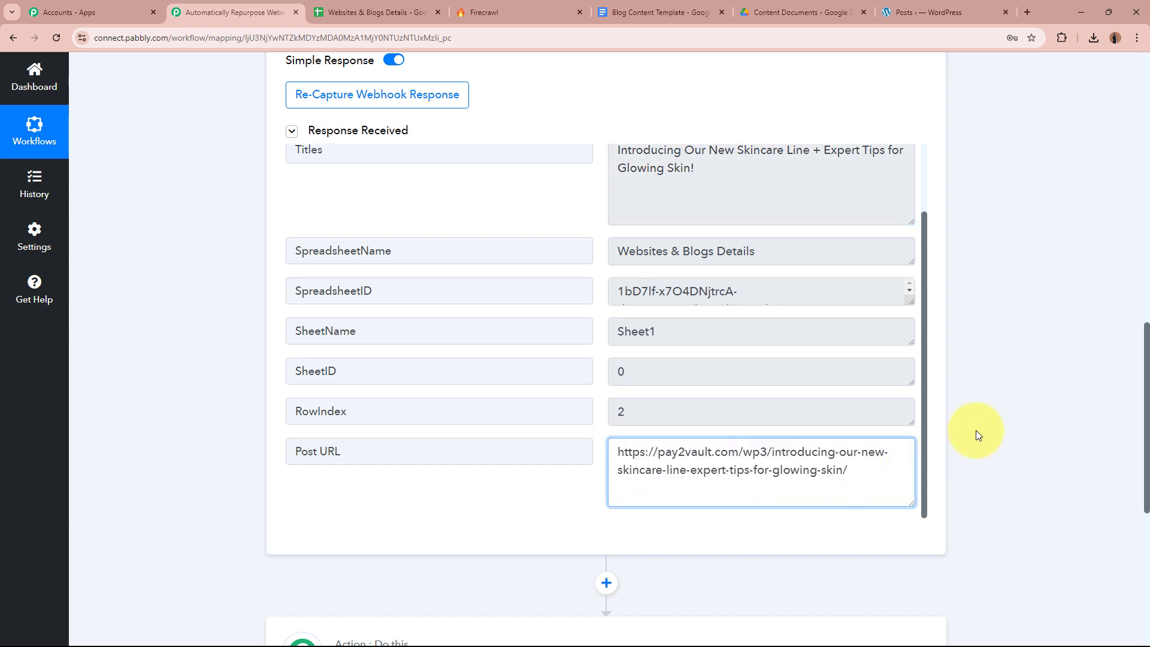
left_click(975, 430)
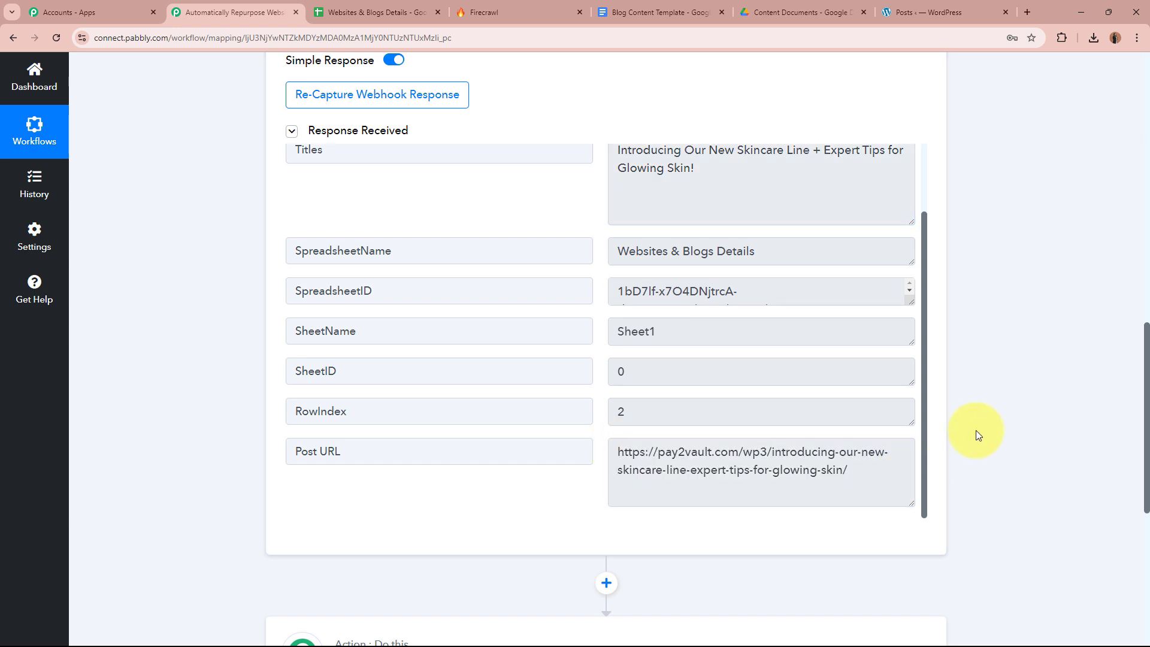
Step: Check the title in row 2 of the Websites & Blogs Details sheet and open that row's post URL
left_click(386, 12)
left_click(144, 235)
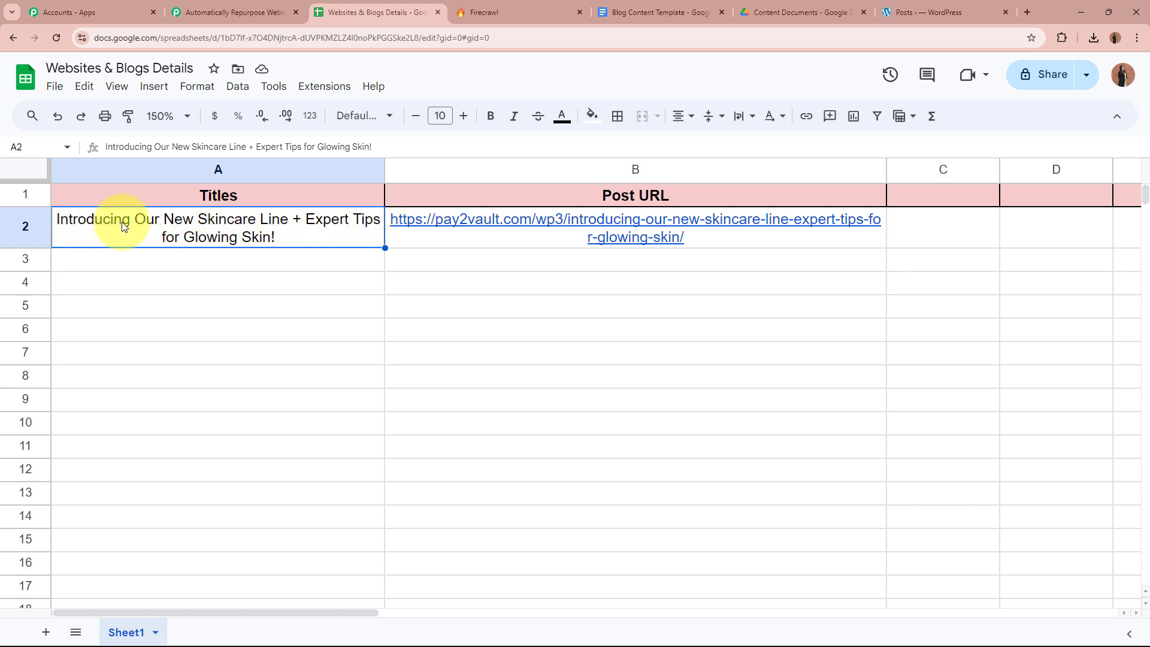
double_click(198, 235)
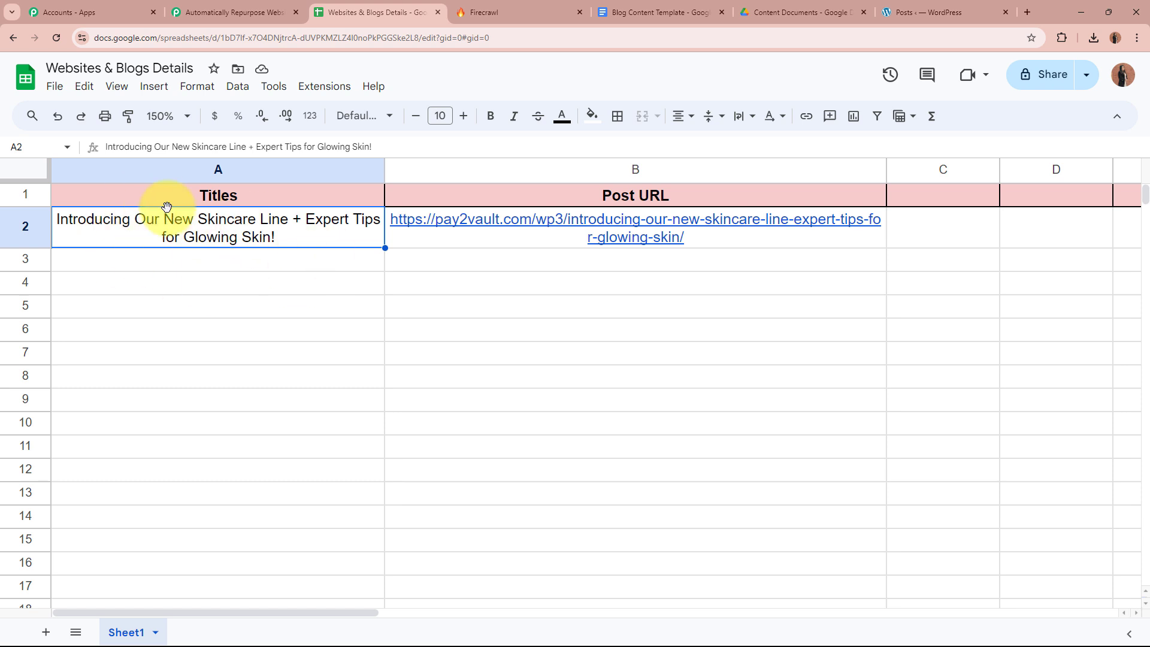
left_click(484, 239)
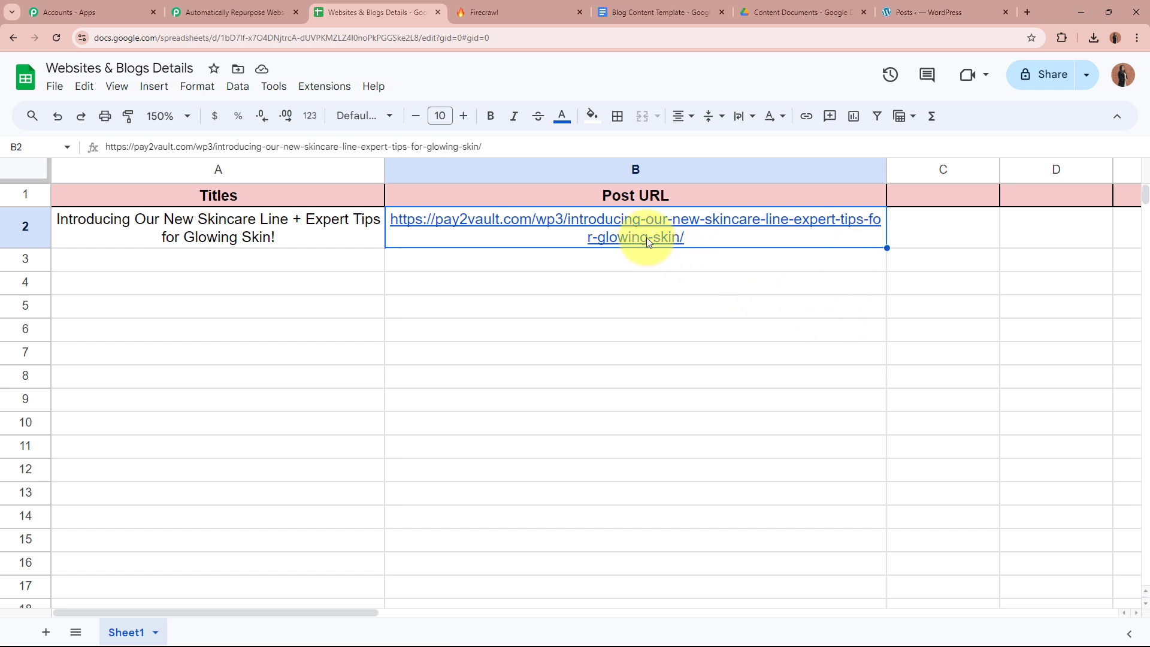
mouse_move(637, 237)
left_click(503, 264)
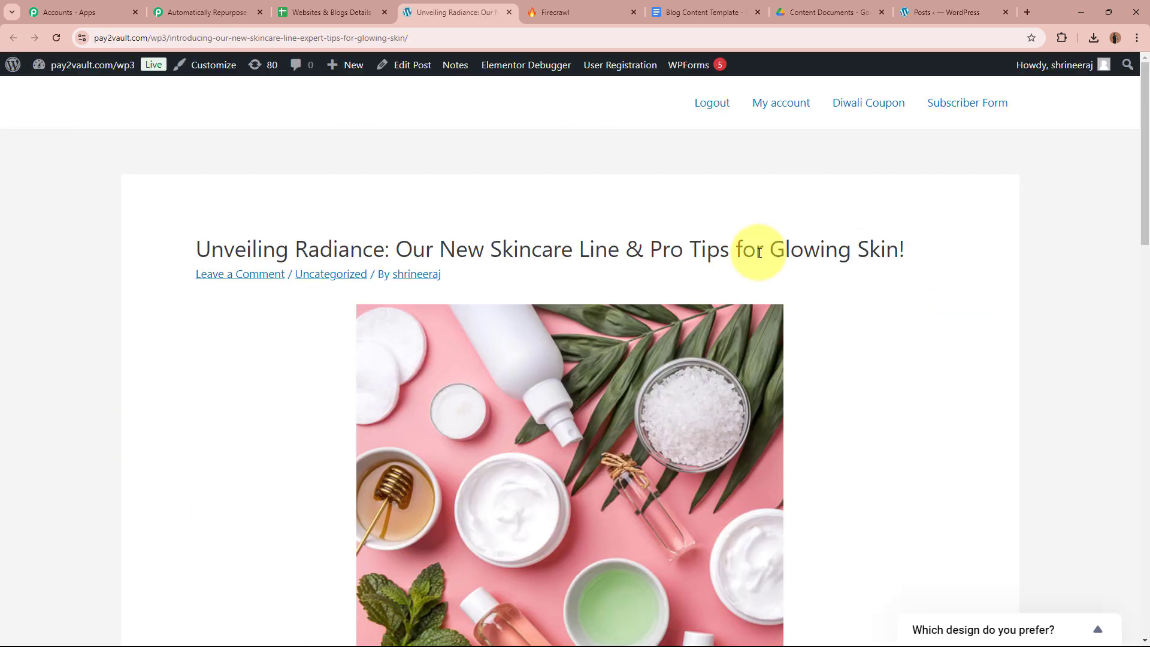
Step: Read through the skincare blog post on the linked page and close the page
scroll(979, 393, "down", 2)
scroll(978, 394, "down", 10)
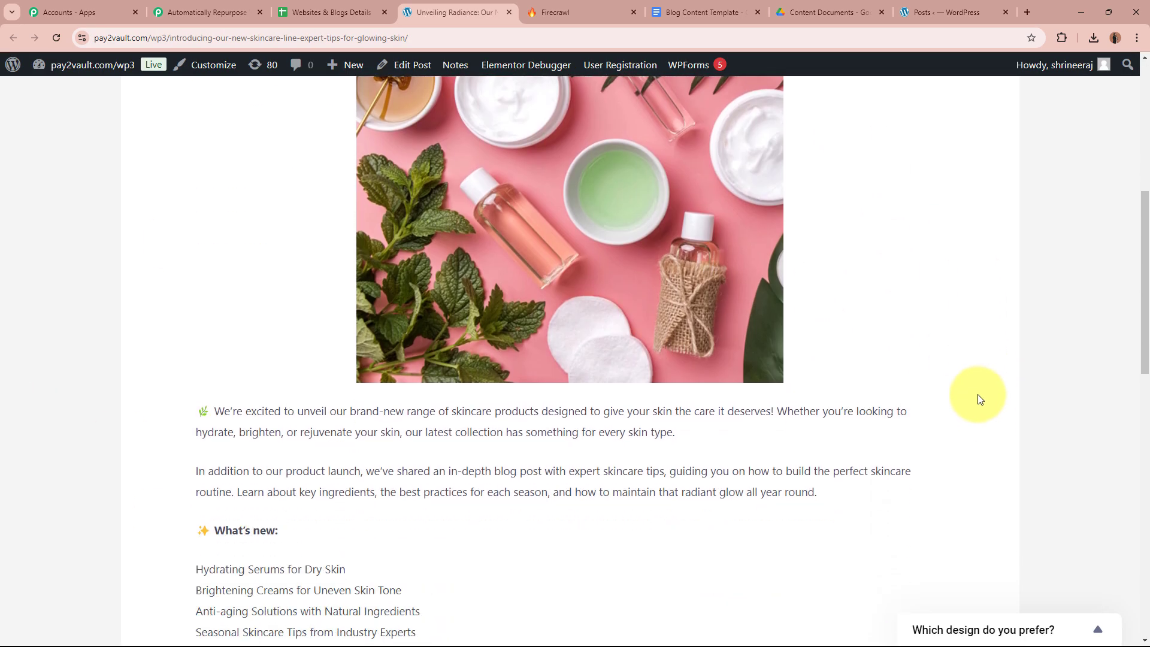
left_click_drag(199, 288, 569, 521)
scroll(505, 465, "down", 3)
left_click(578, 428)
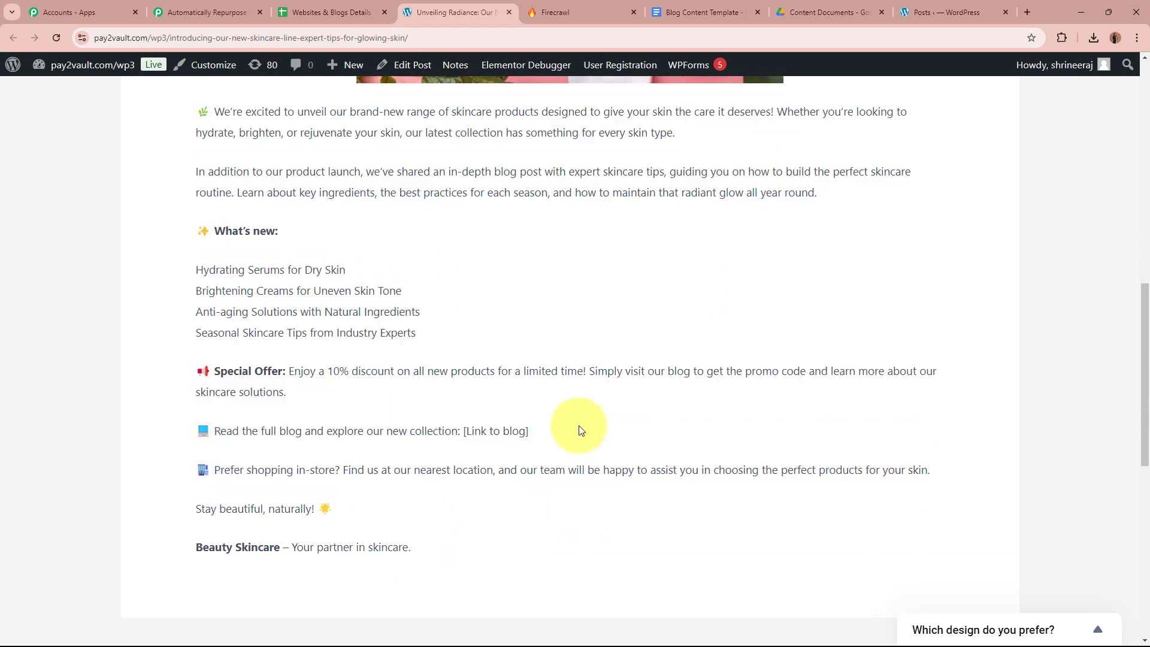
left_click(511, 12)
left_click(419, 259)
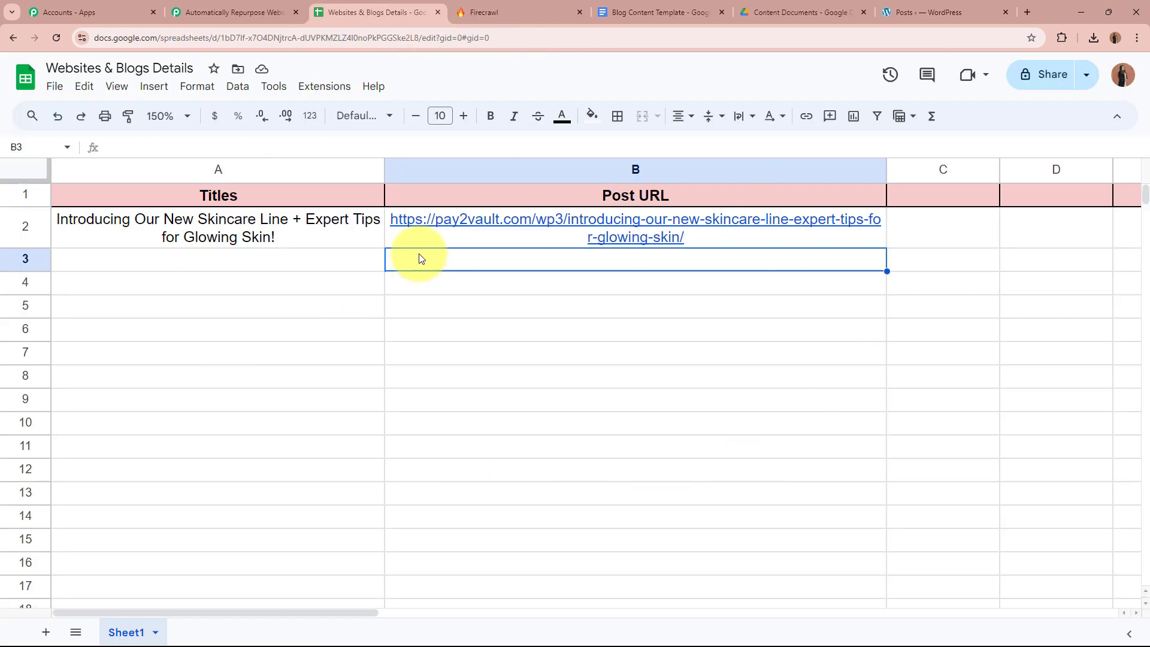
key("Up")
left_click(403, 376)
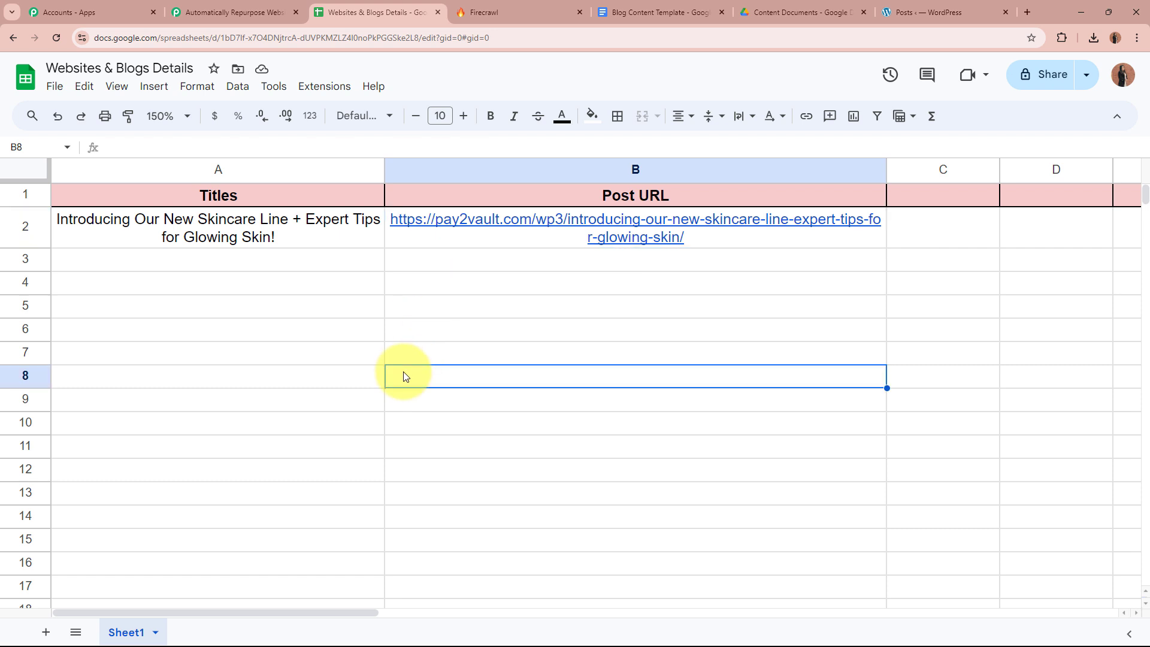
left_click(283, 237)
Step: Copy the Post URL value from the Pabbly Connect response, view that page in a new browser tab and close it
left_click(231, 10)
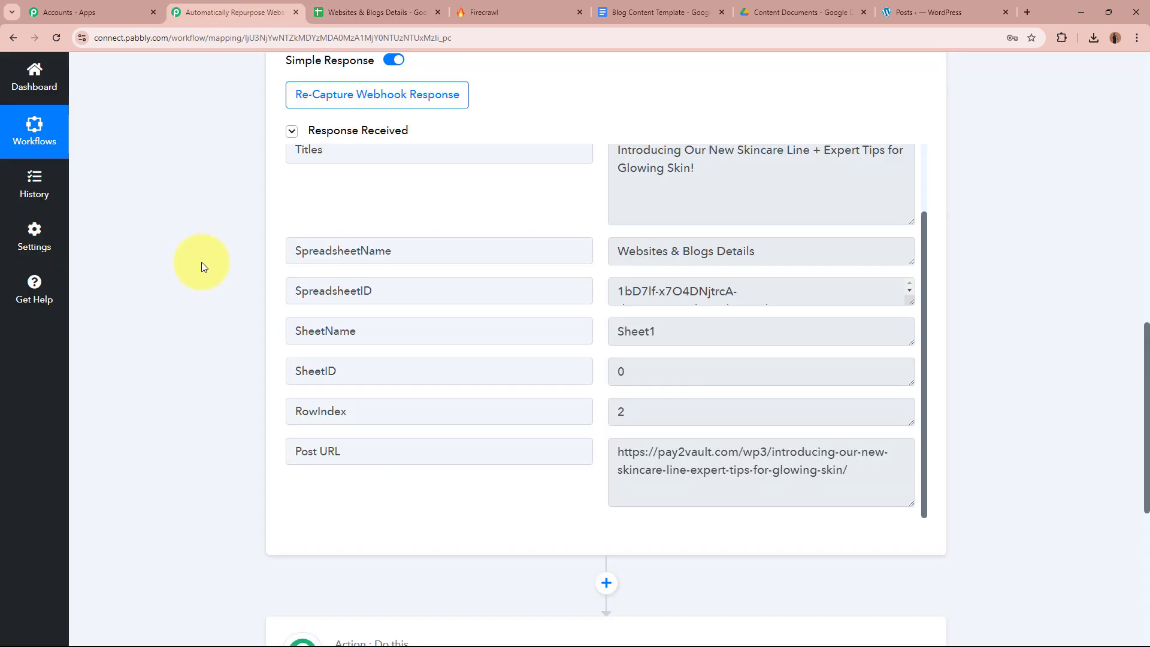
left_click_drag(617, 452, 964, 482)
key("ctrl+c")
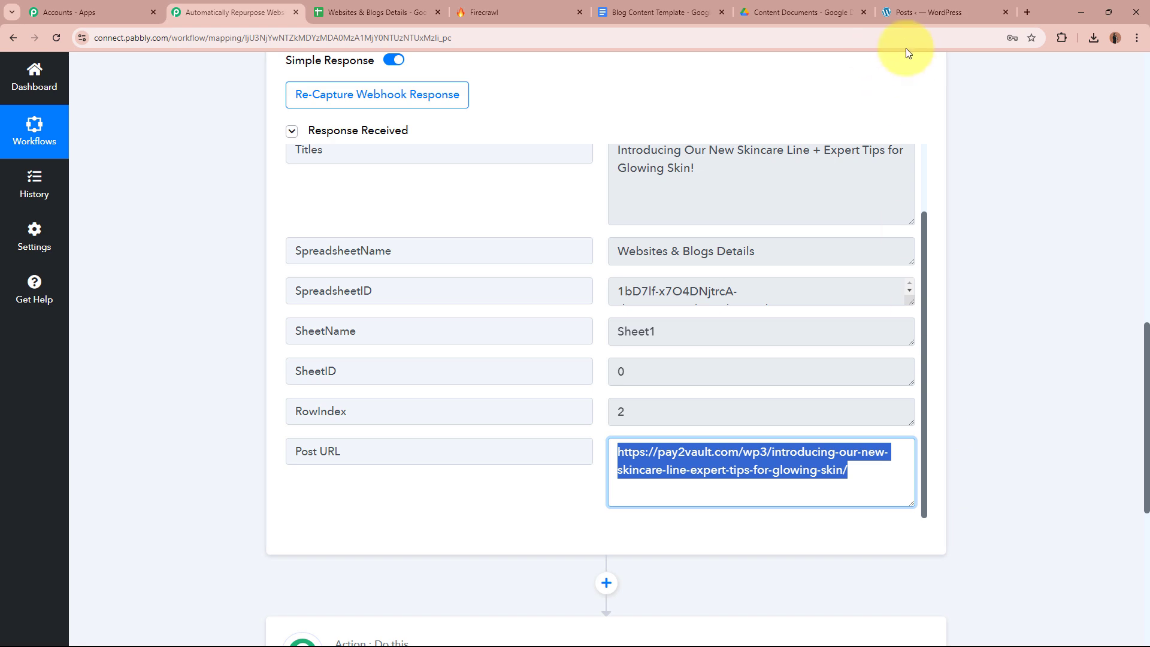
left_click(1027, 12)
key("ctrl+v")
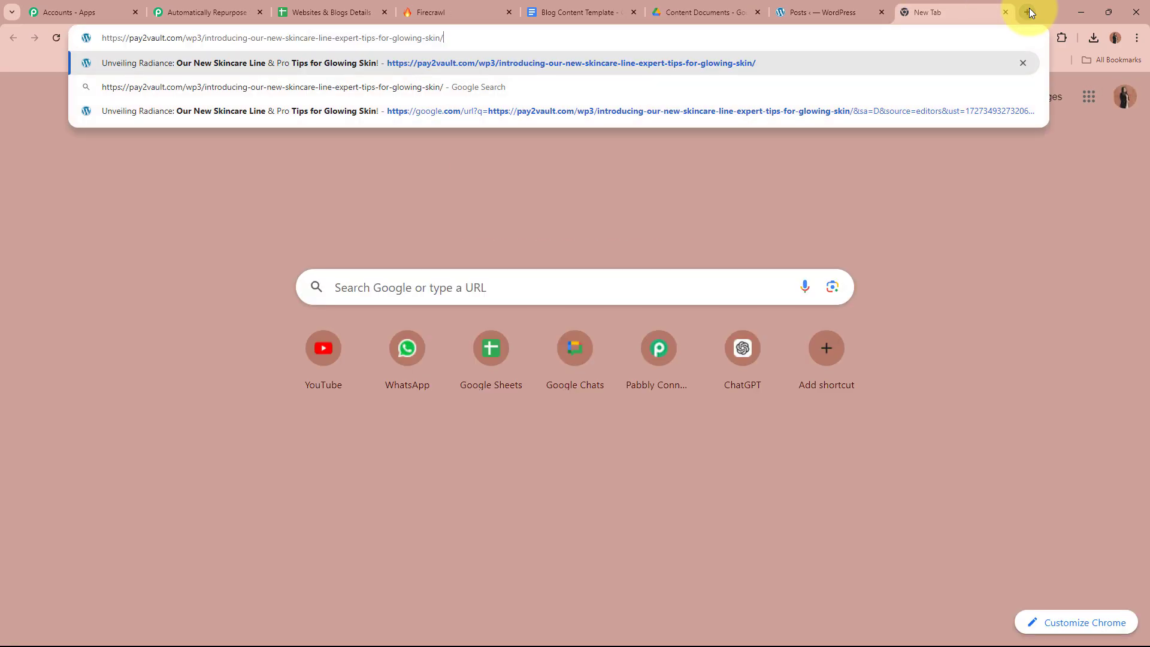
key("Return")
scroll(413, 433, "down", 7)
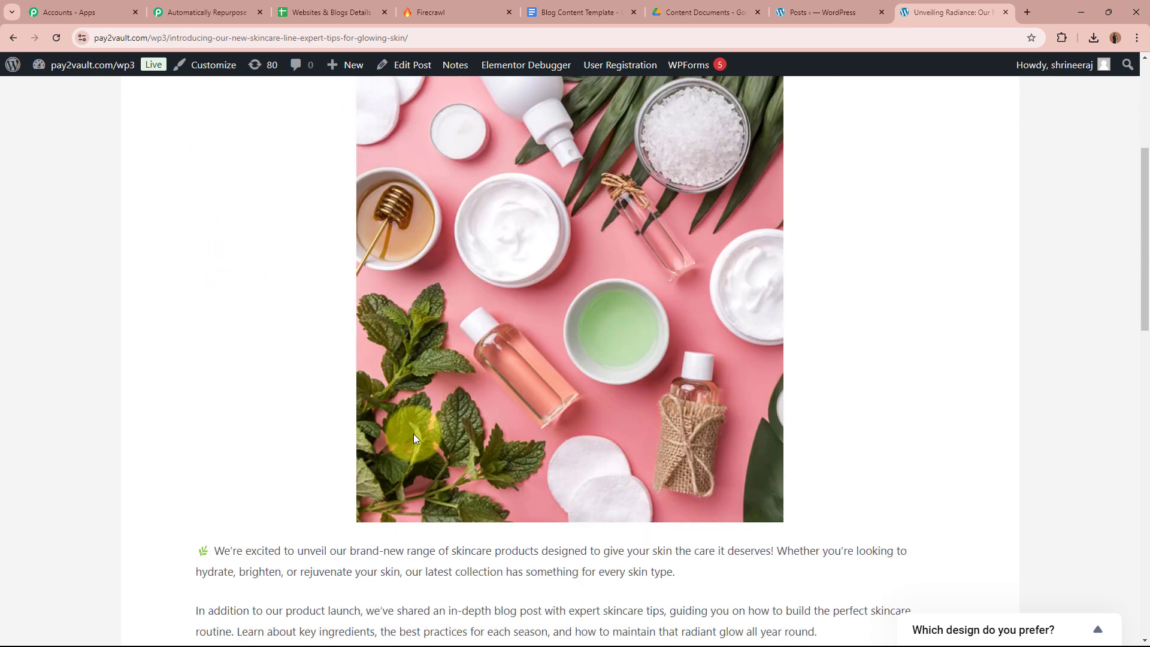
scroll(413, 434, "up", 4)
left_click(1007, 12)
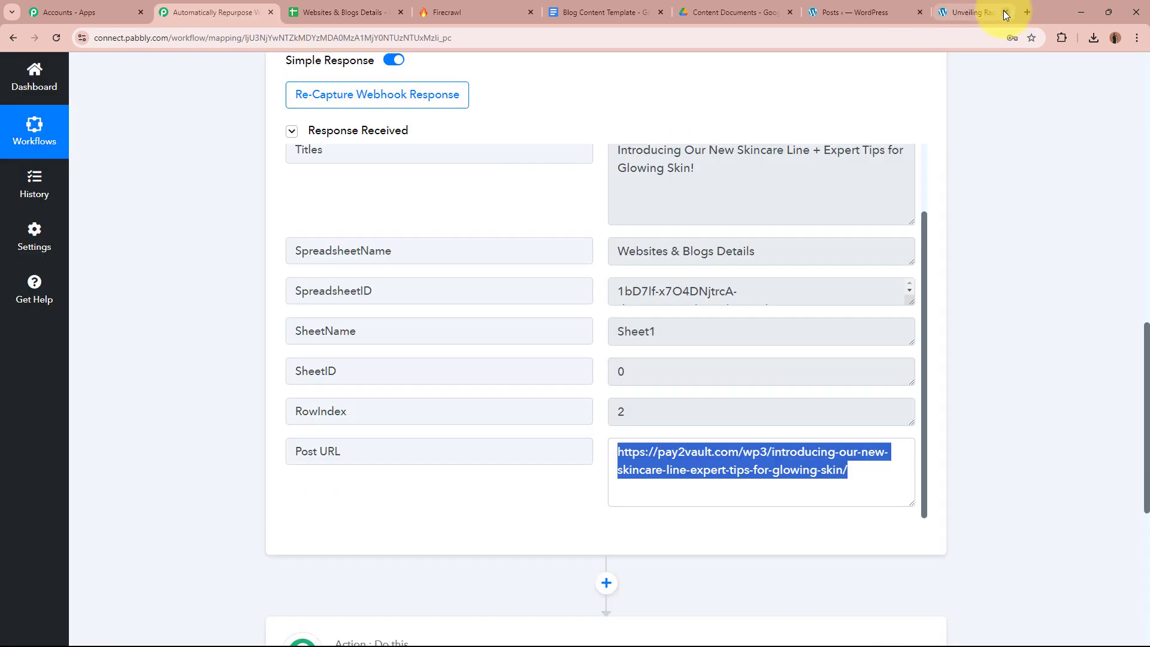
Step: Review the Titles value in the received response and collapse the Google Sheets trigger step
left_click(778, 360)
scroll(719, 287, "up", 2)
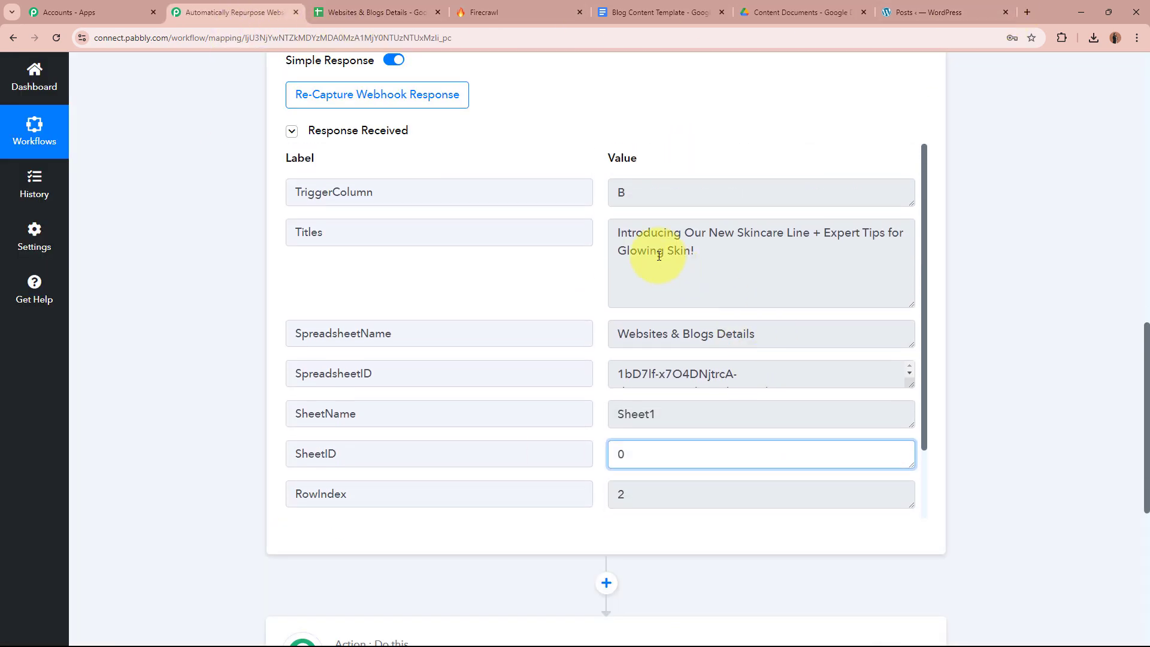
left_click_drag(617, 233, 842, 249)
left_click(810, 235)
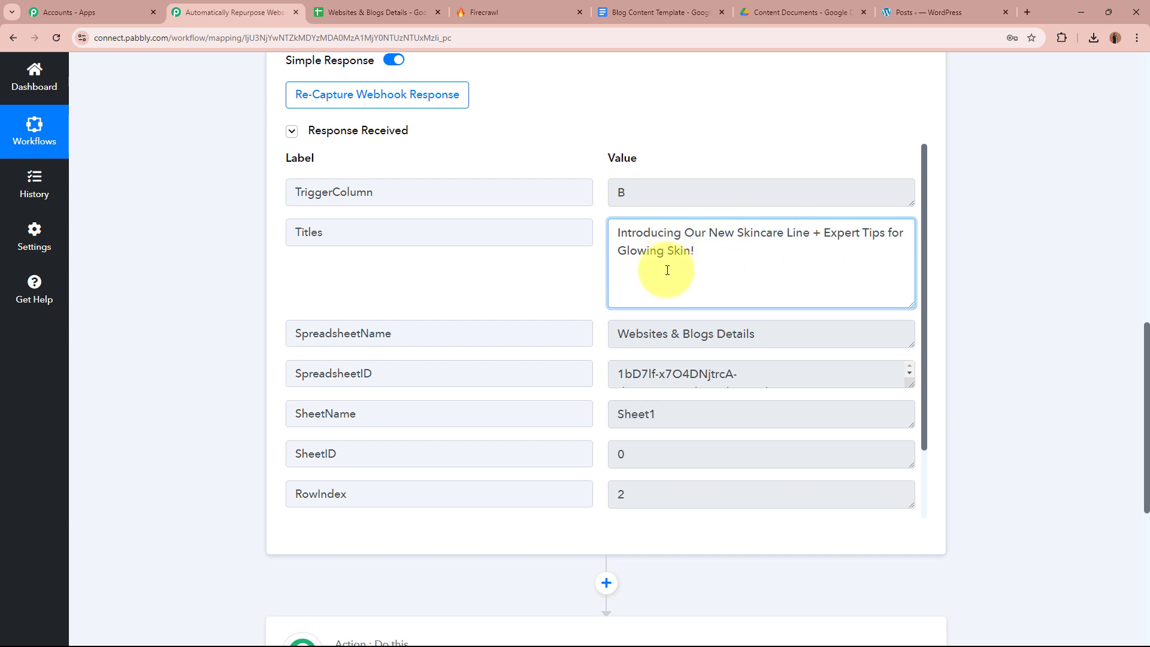
left_click(488, 279)
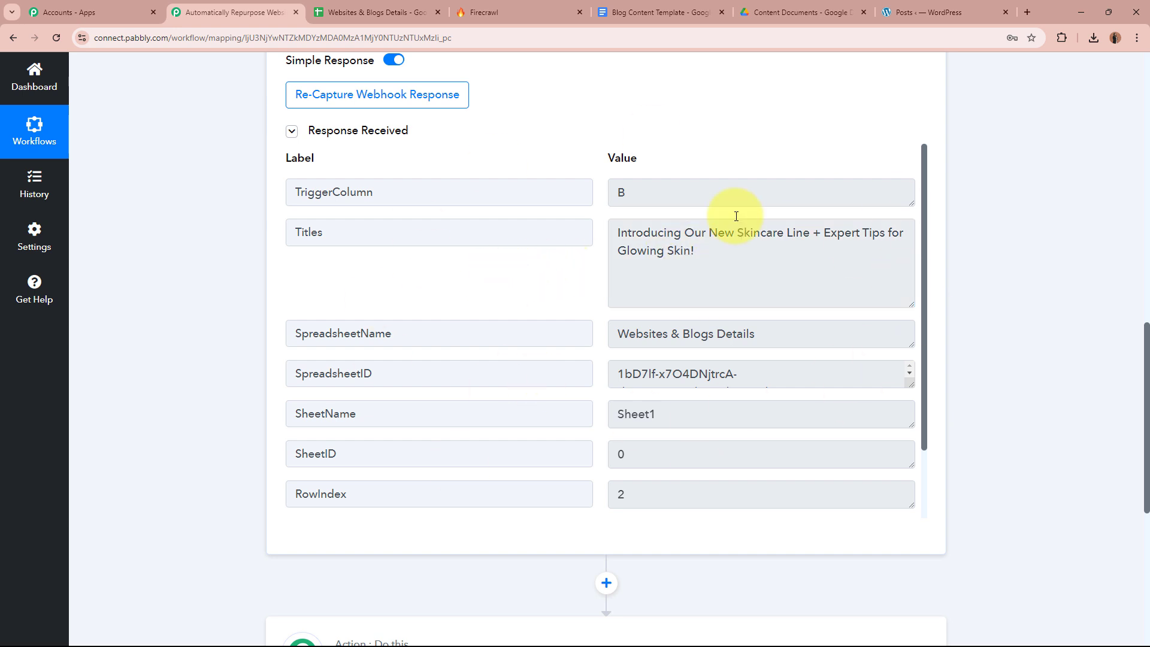
scroll(1016, 367, "up", 15)
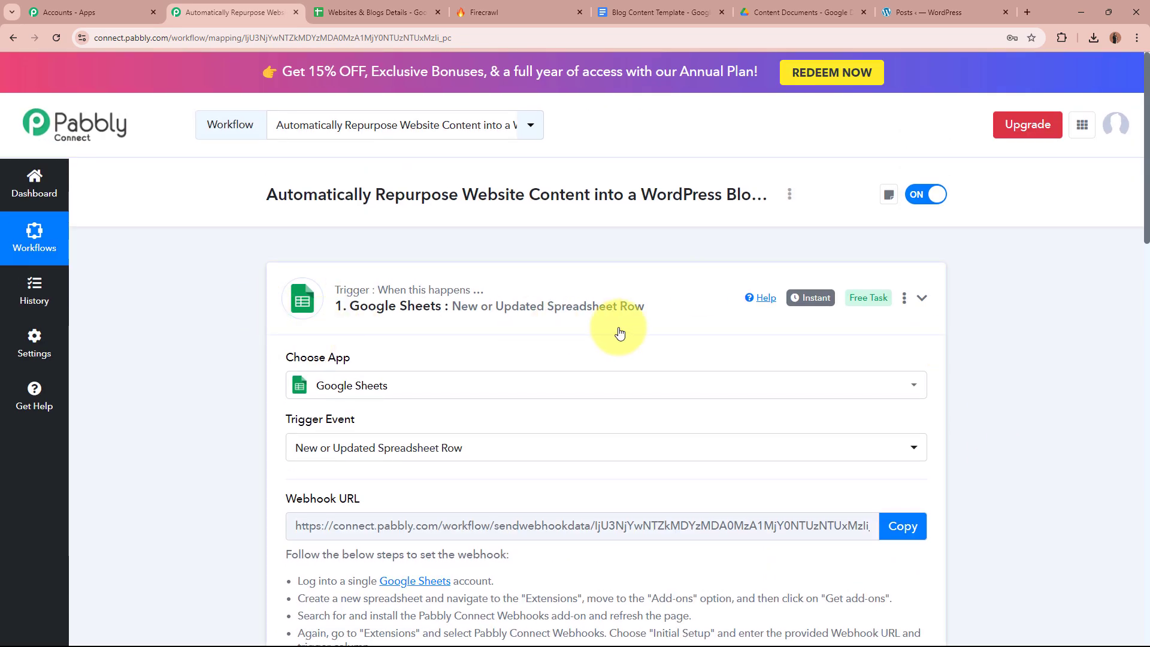
left_click(544, 326)
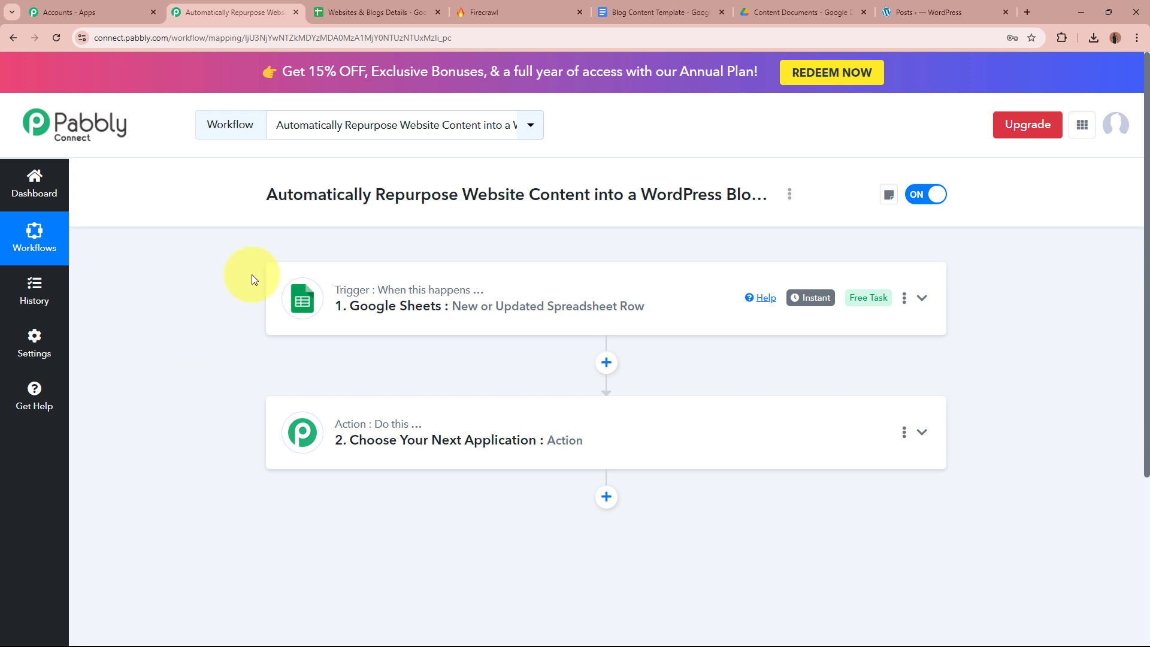
left_click(371, 12)
key("Down")
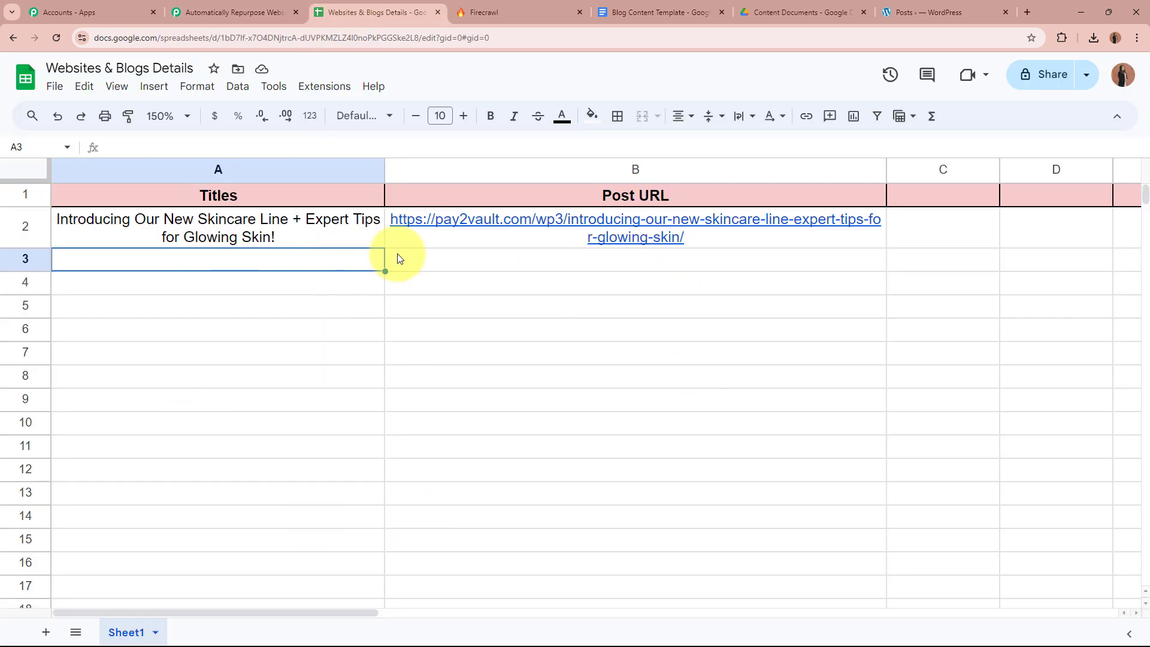
left_click(400, 258)
left_click(518, 451)
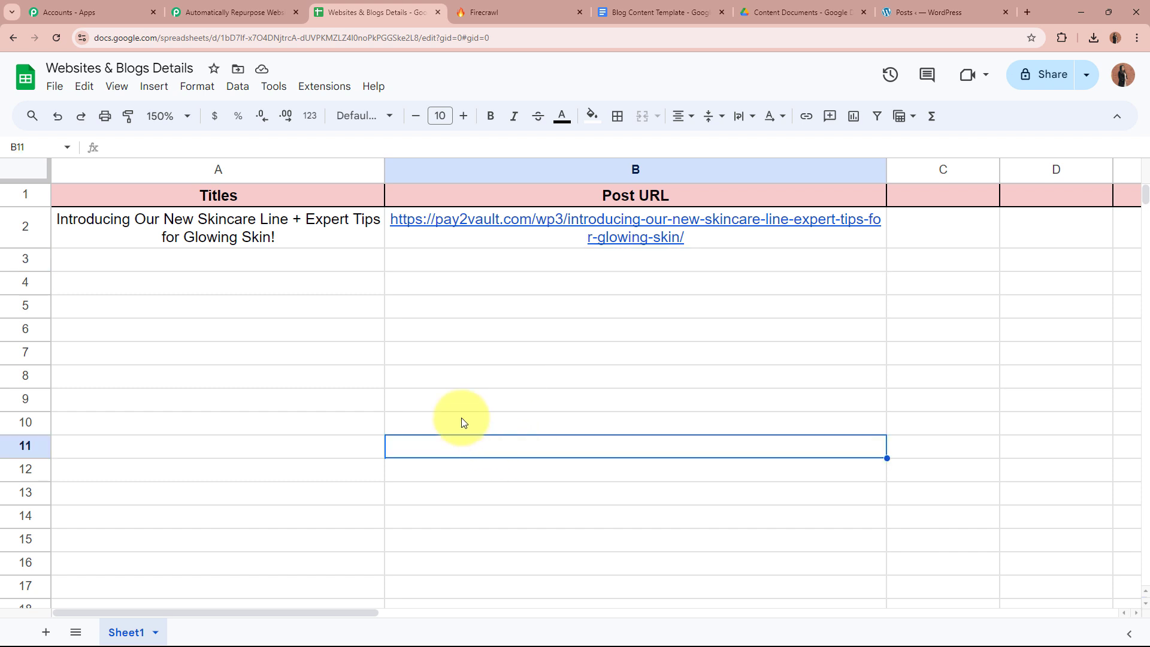
left_click(267, 12)
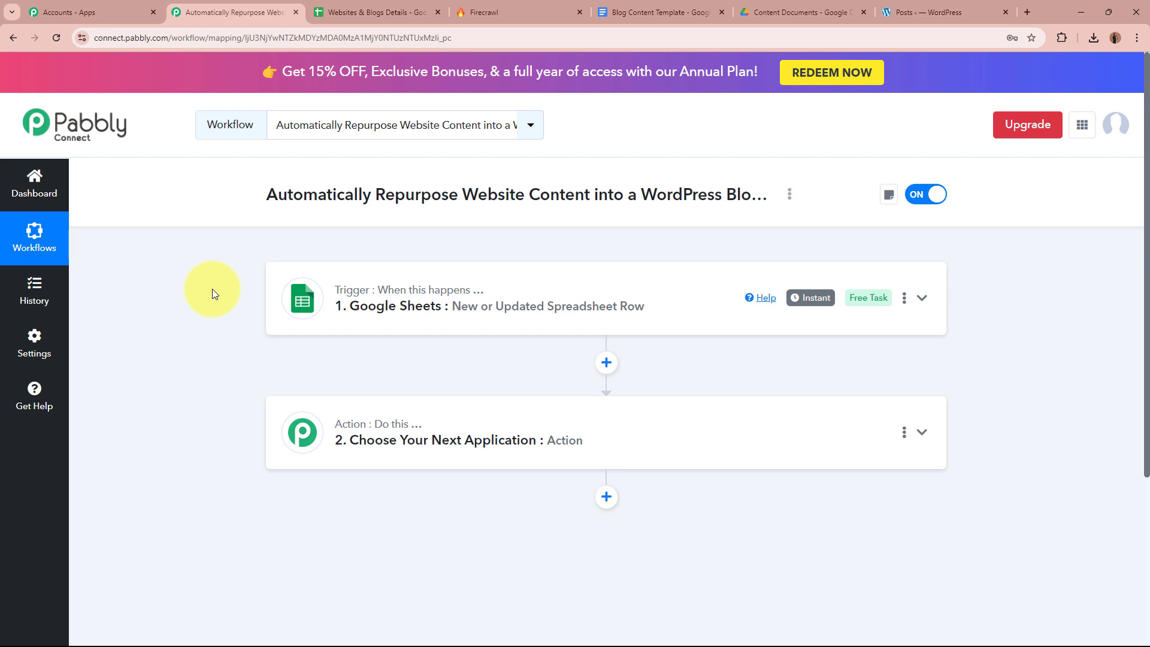
left_click(335, 12)
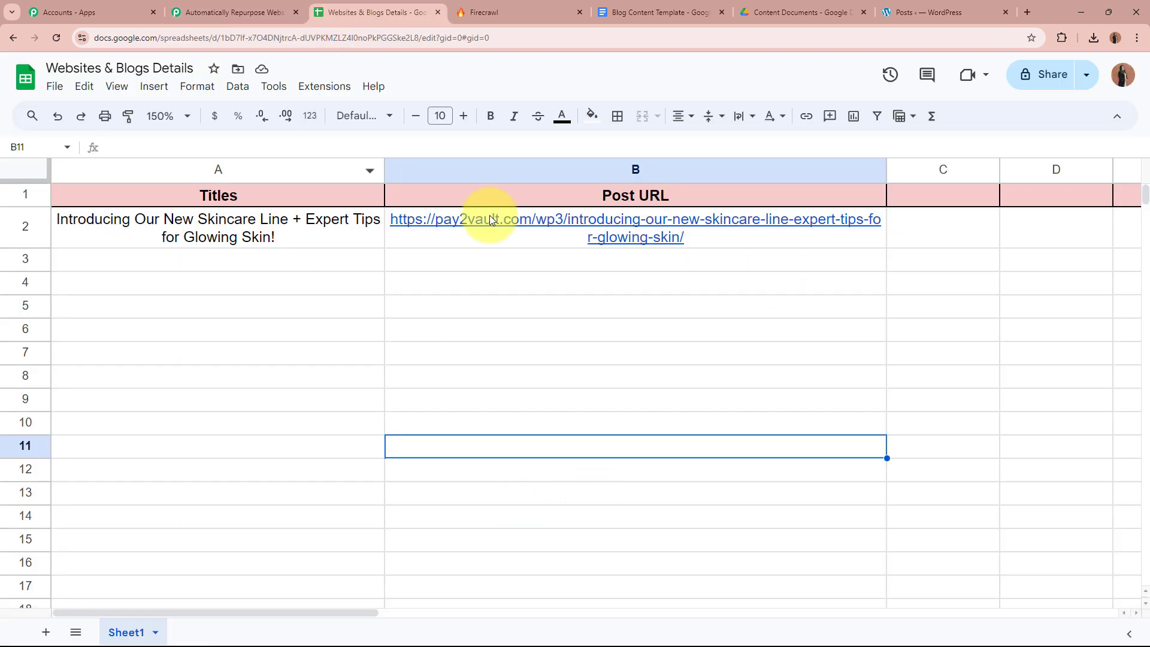
left_click(197, 12)
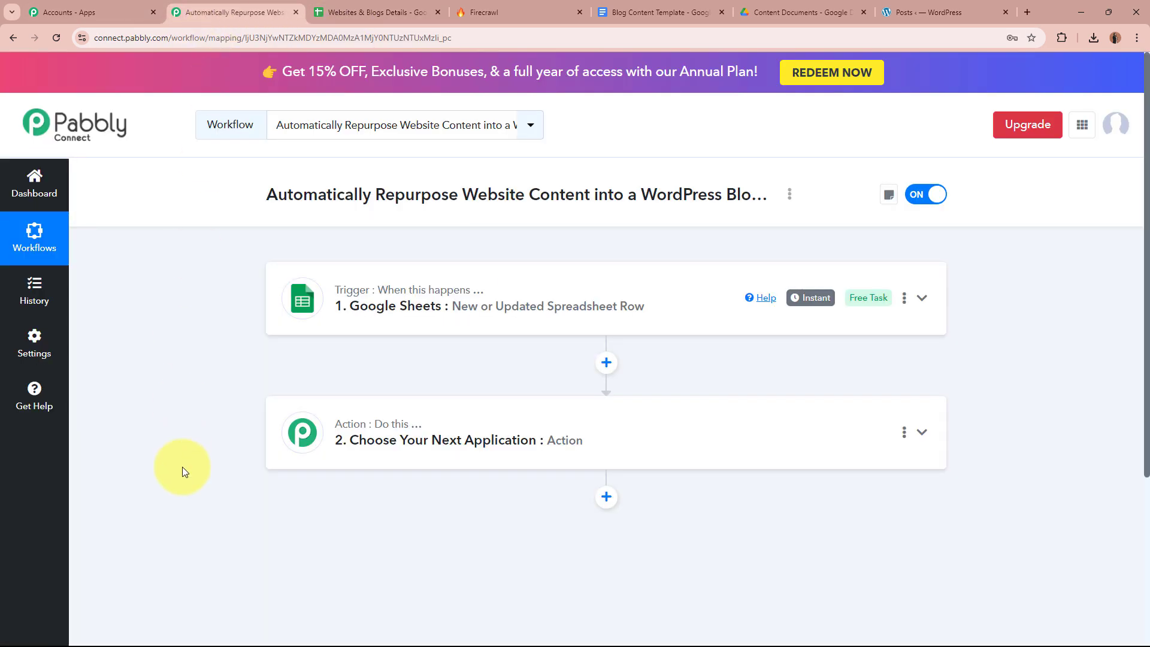
Step: Choose Firecrawl as the app for action step 2 and set its action event to Add a Crawl
left_click(683, 454)
left_click(616, 312)
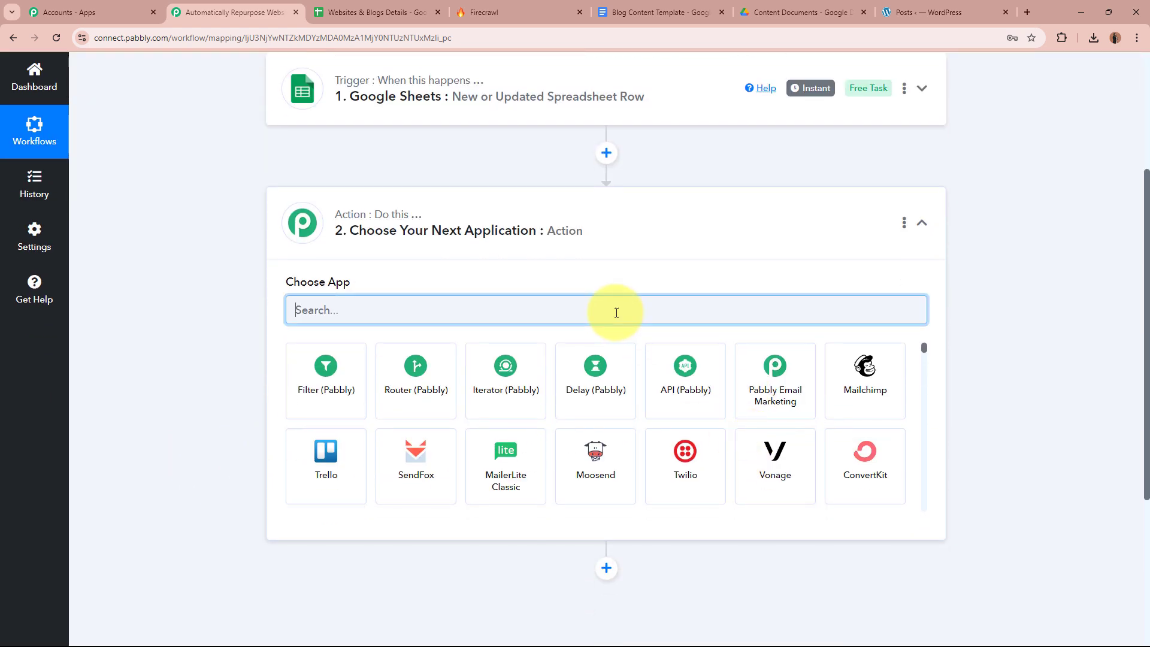
type("fIRE")
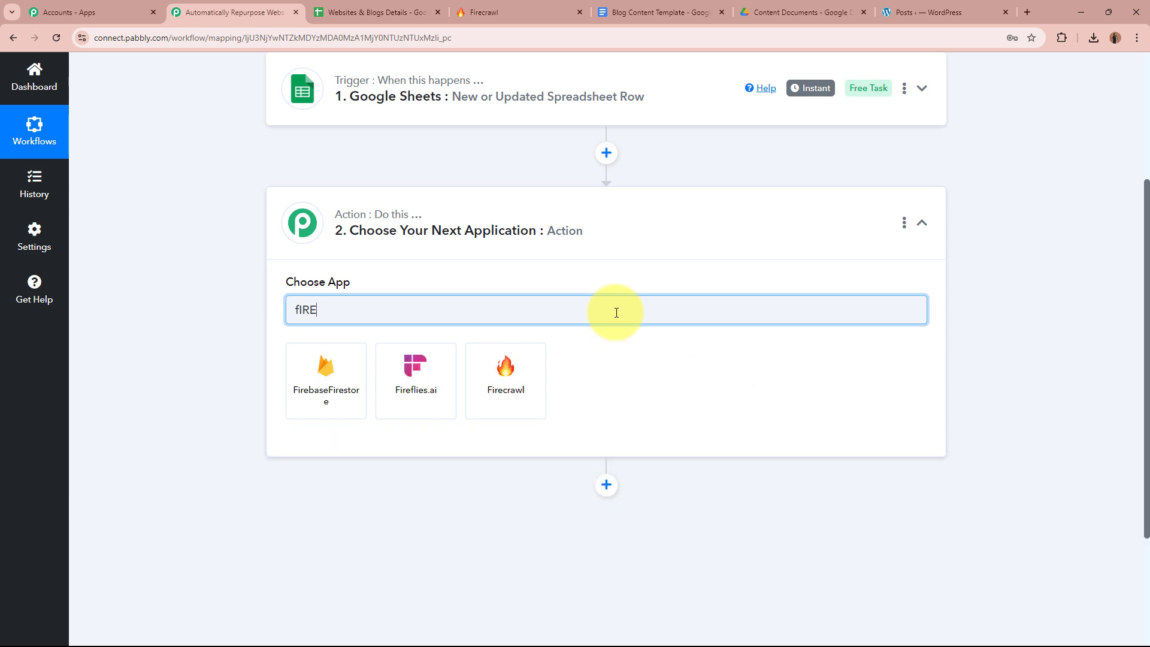
left_click(534, 385)
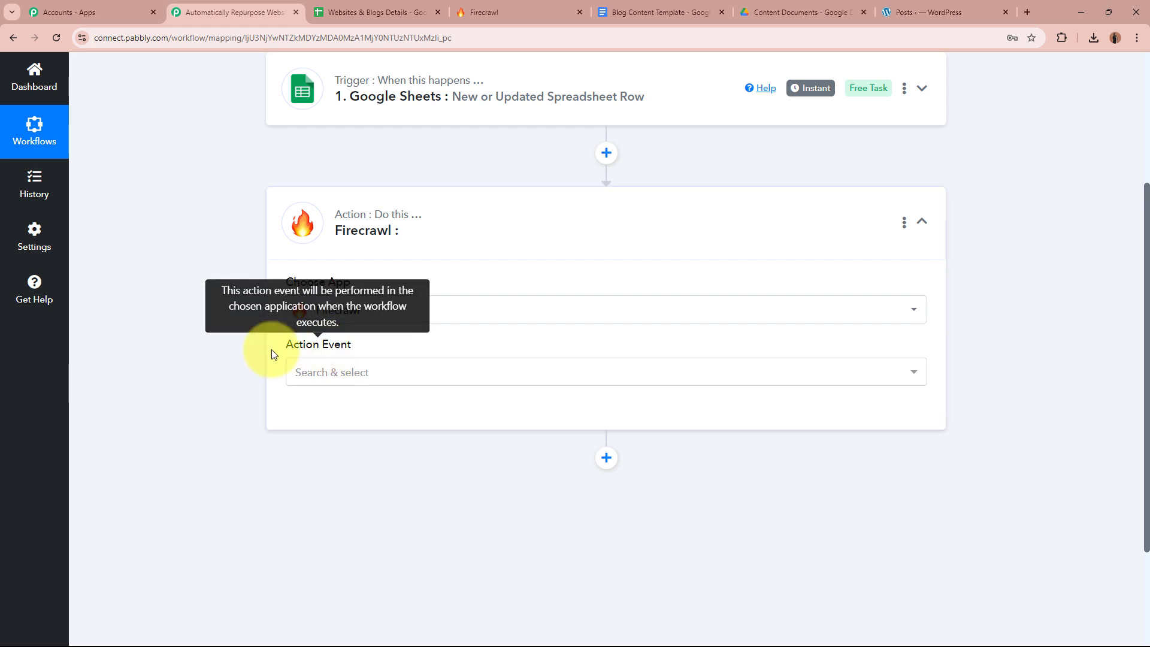
left_click(360, 378)
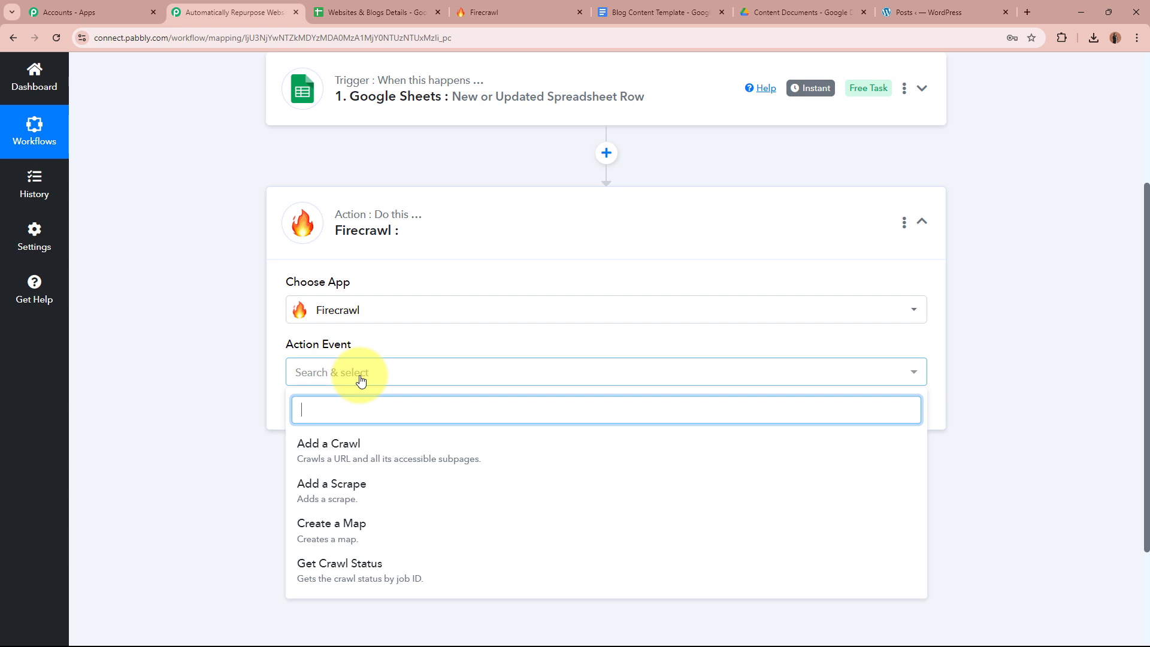
left_click(401, 451)
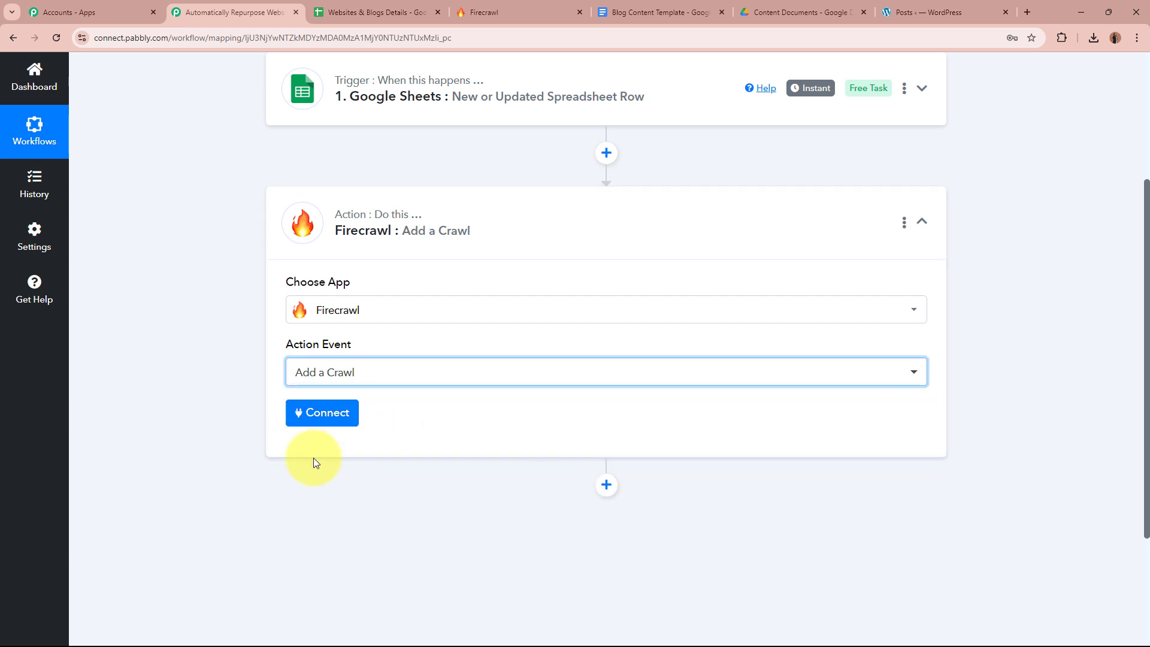
Step: Start connecting a Firecrawl account by adding a new connection instead of selecting the existing one
left_click(322, 412)
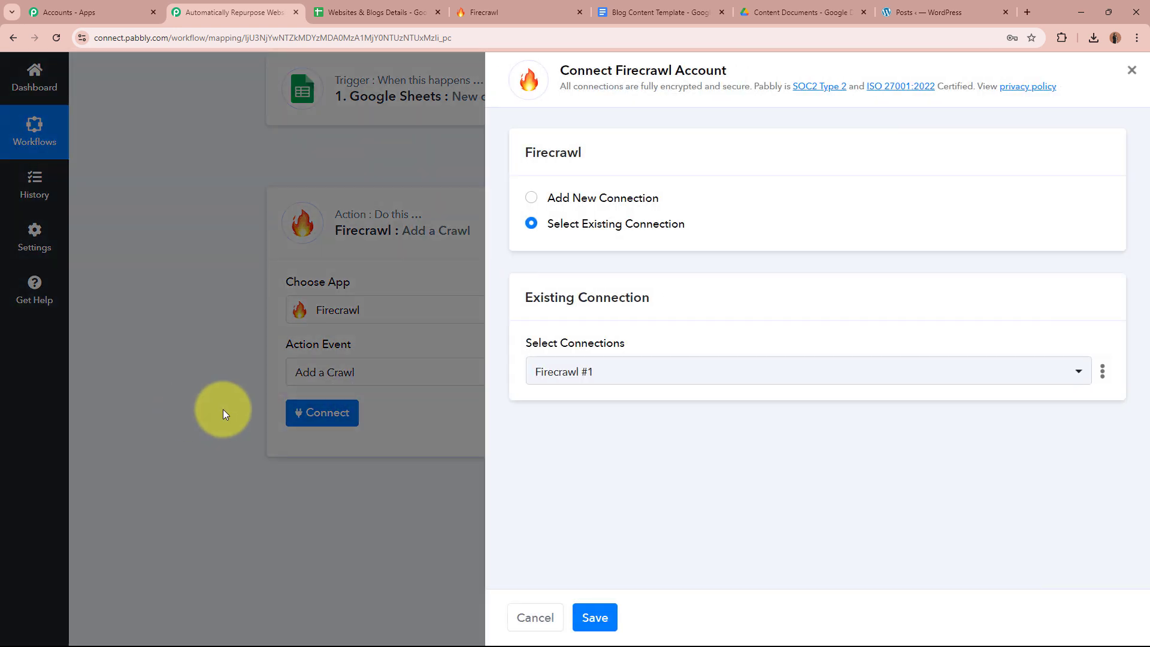
left_click(533, 199)
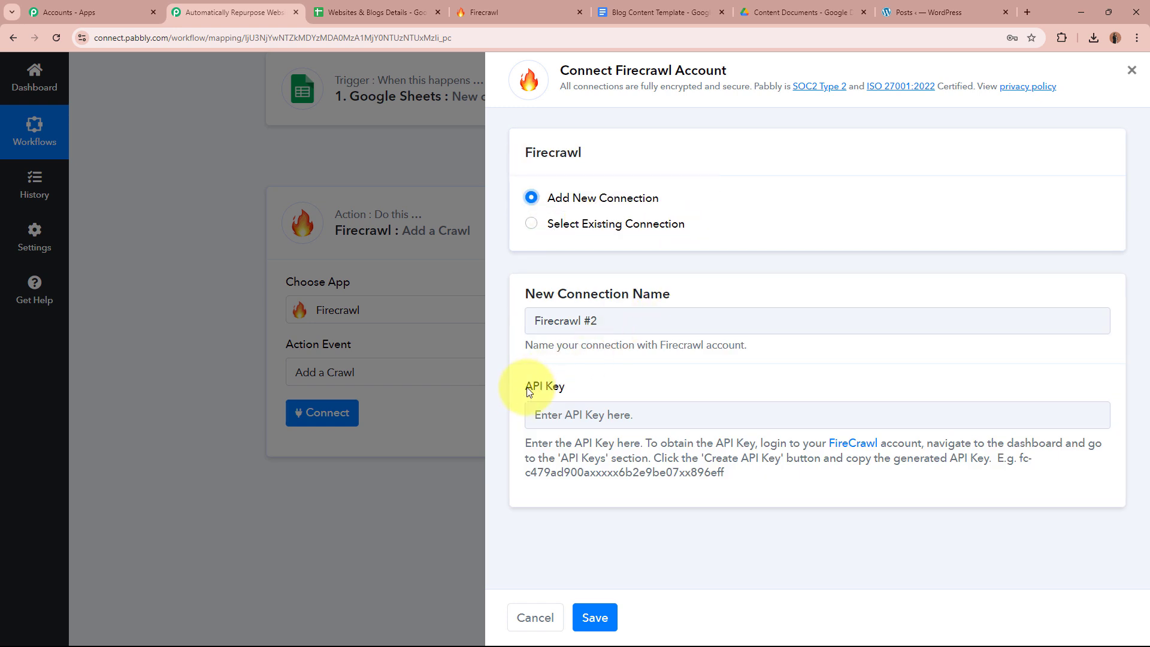
left_click_drag(526, 386, 616, 384)
left_click(620, 387)
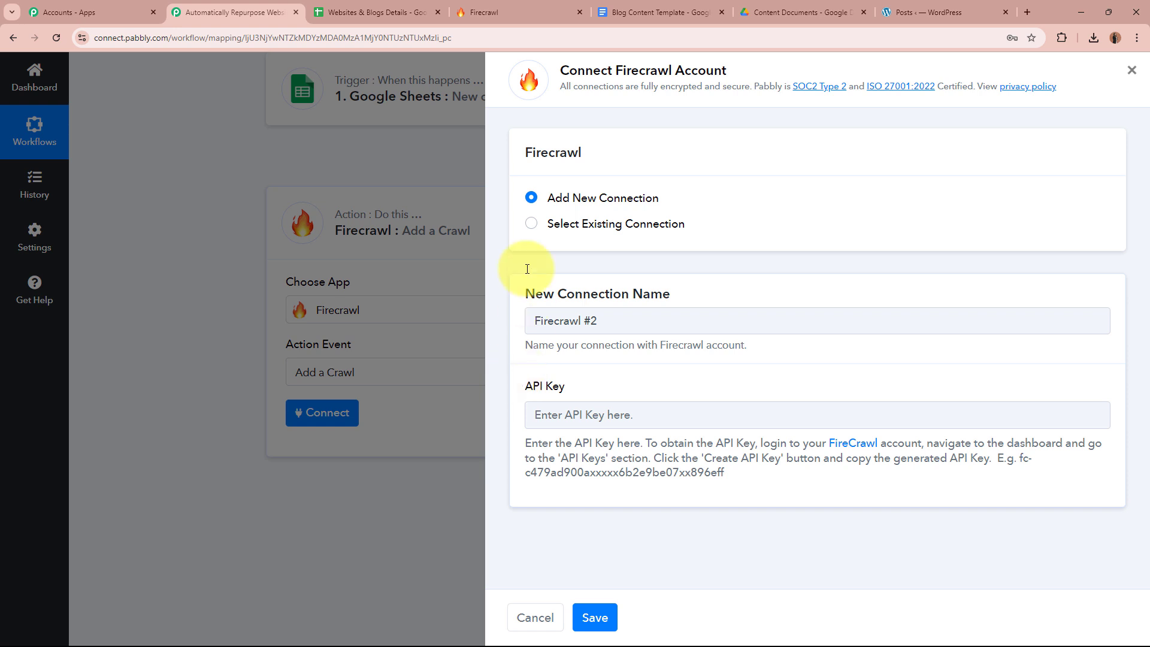
Step: Copy the API key from the Firecrawl dashboard's overview page and return to the Pabbly Connect workflow
left_click(485, 12)
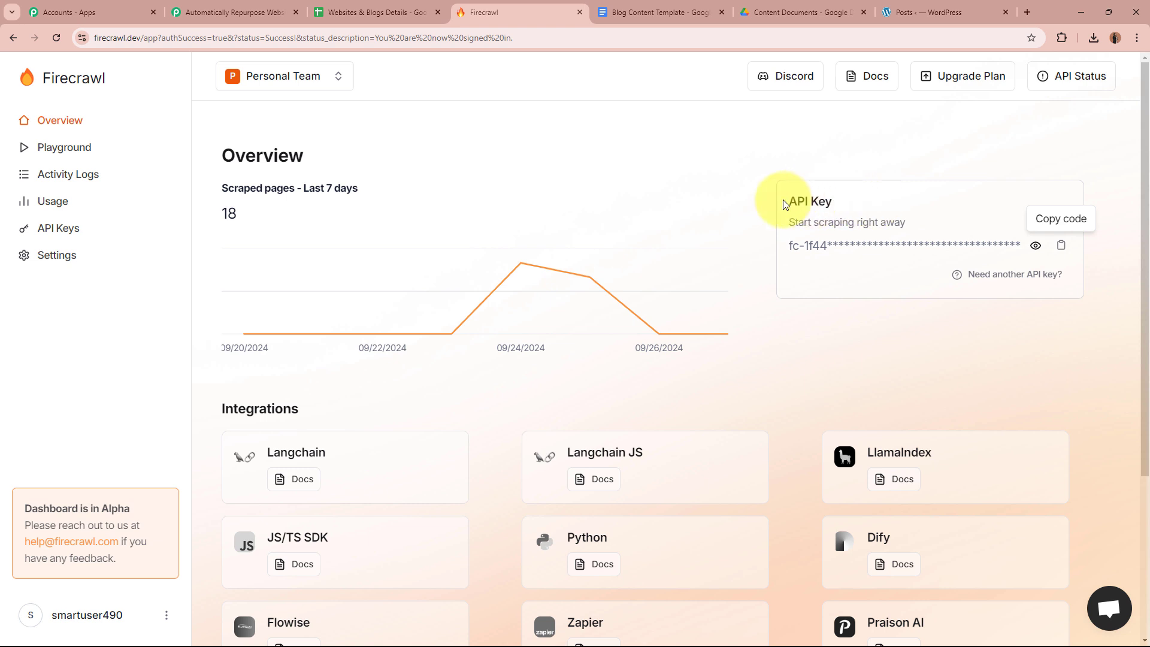
left_click_drag(785, 201, 836, 203)
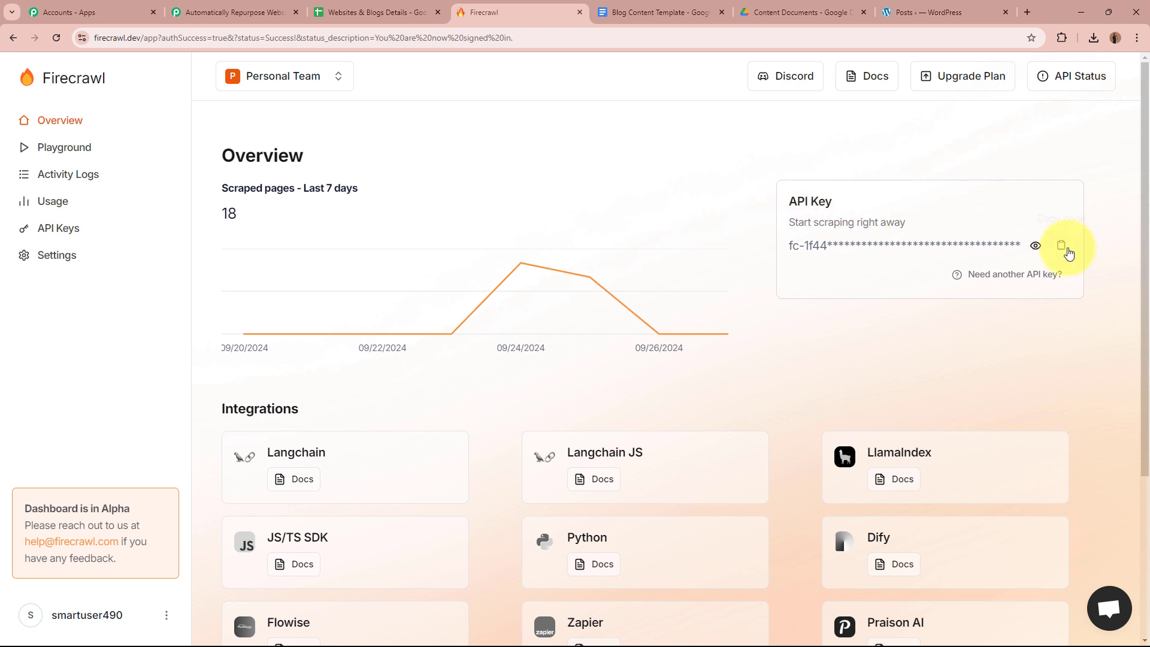
left_click(1061, 245)
left_click(234, 12)
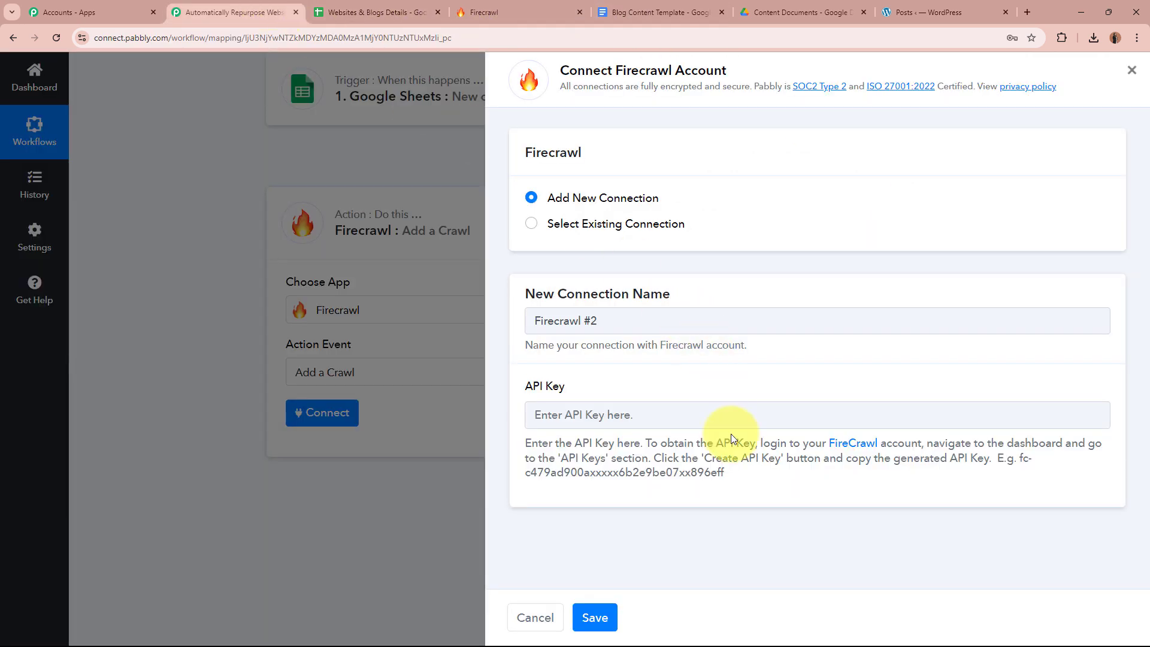
Step: Paste the API key into the new Firecrawl connection and save it
left_click(732, 416)
key("ctrl+v")
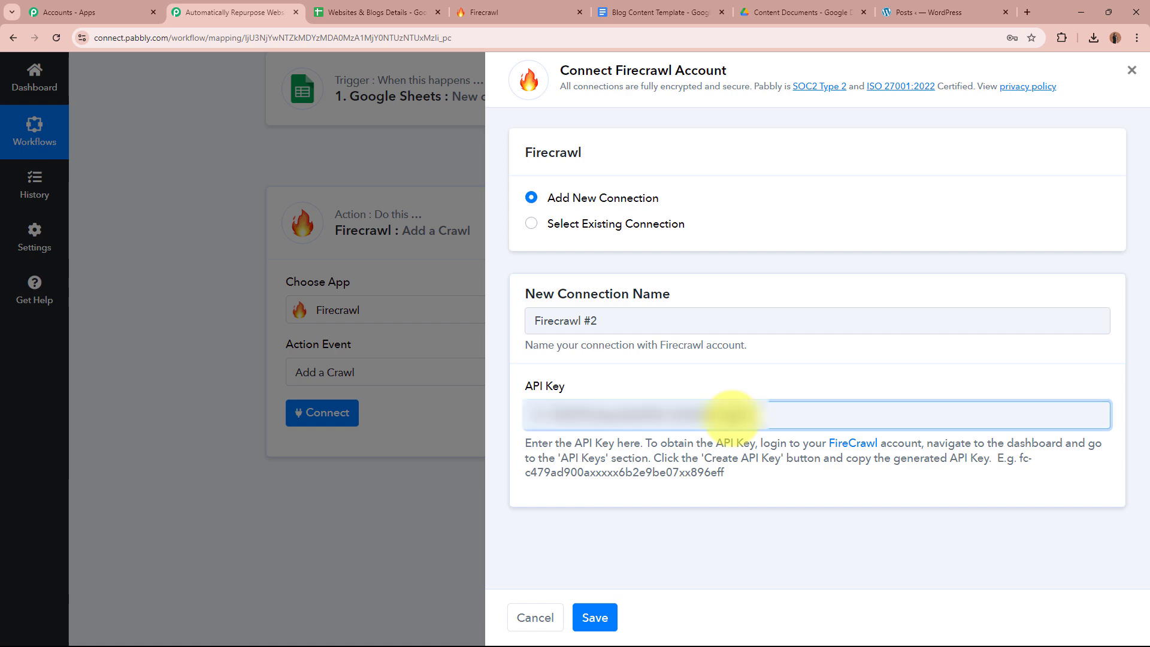
left_click(594, 618)
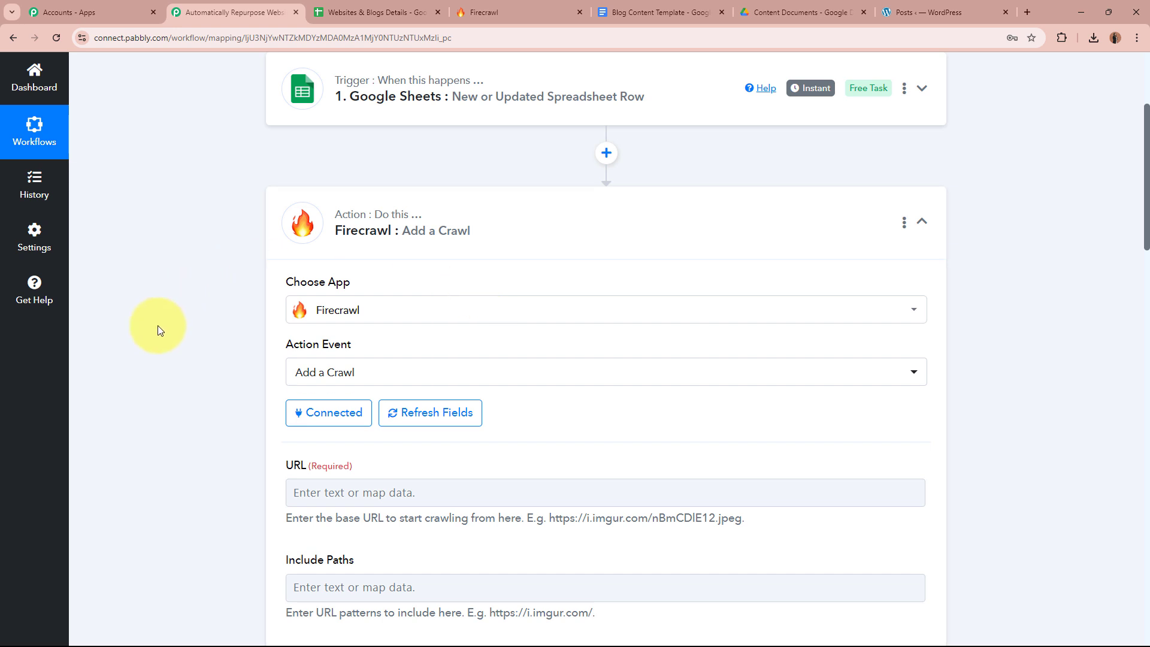
Step: Map the crawl's required URL to the Post URL value from the Google Sheets trigger
scroll(157, 326, "down", 4)
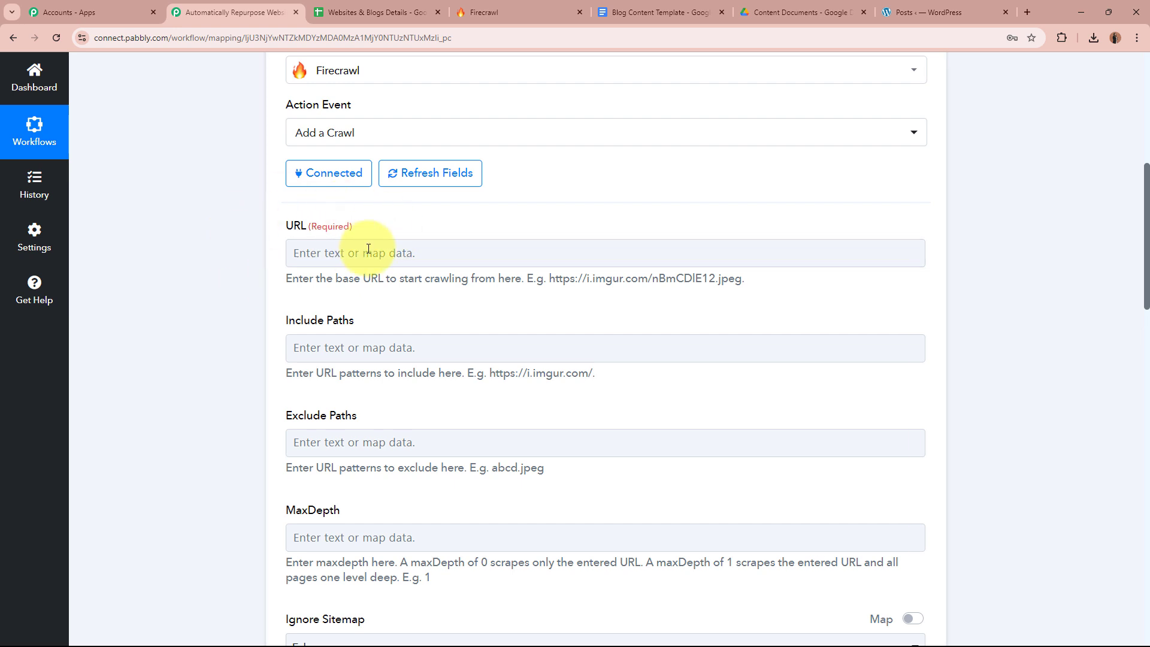
left_click_drag(399, 278, 470, 277)
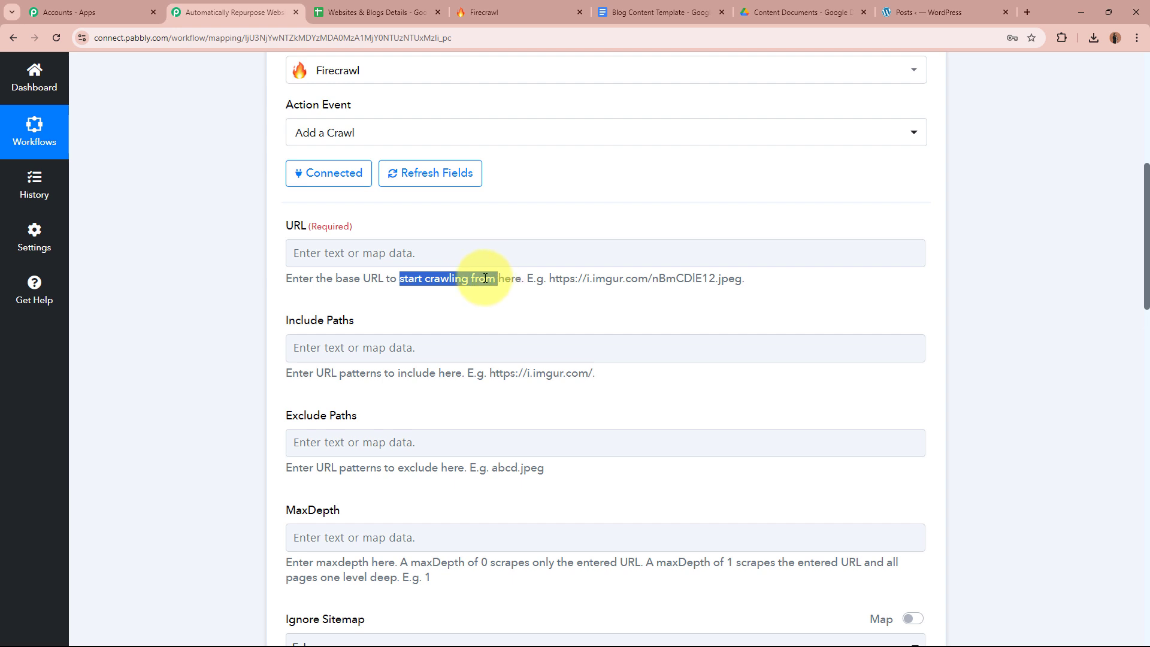
left_click(229, 266)
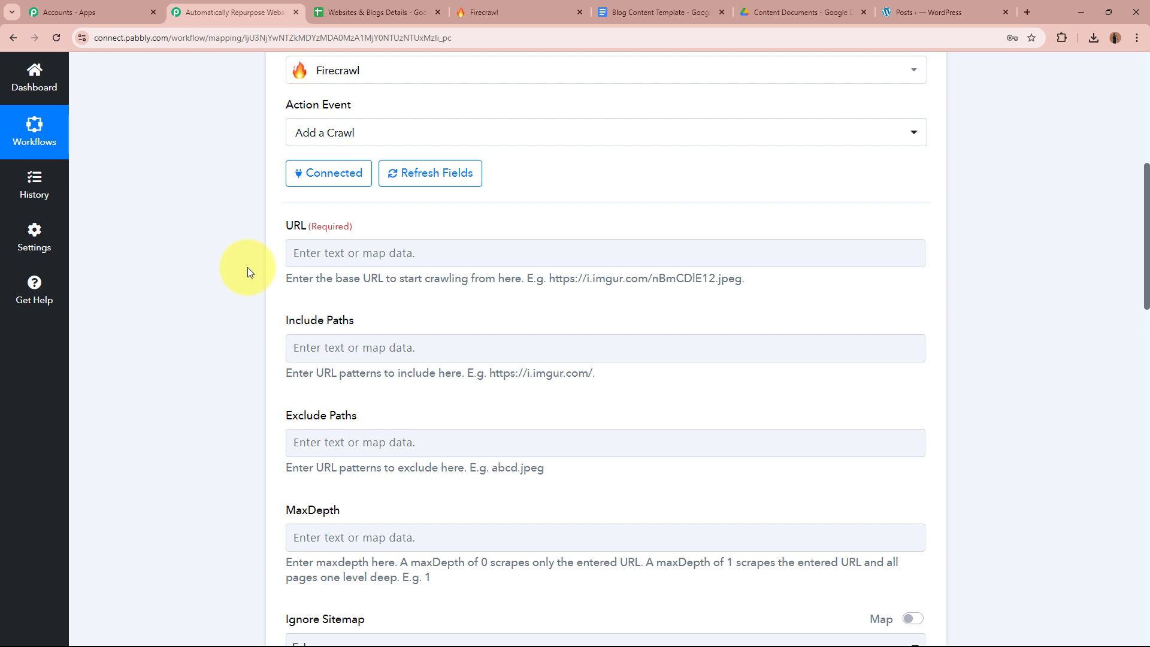
scroll(247, 267, "up", 6)
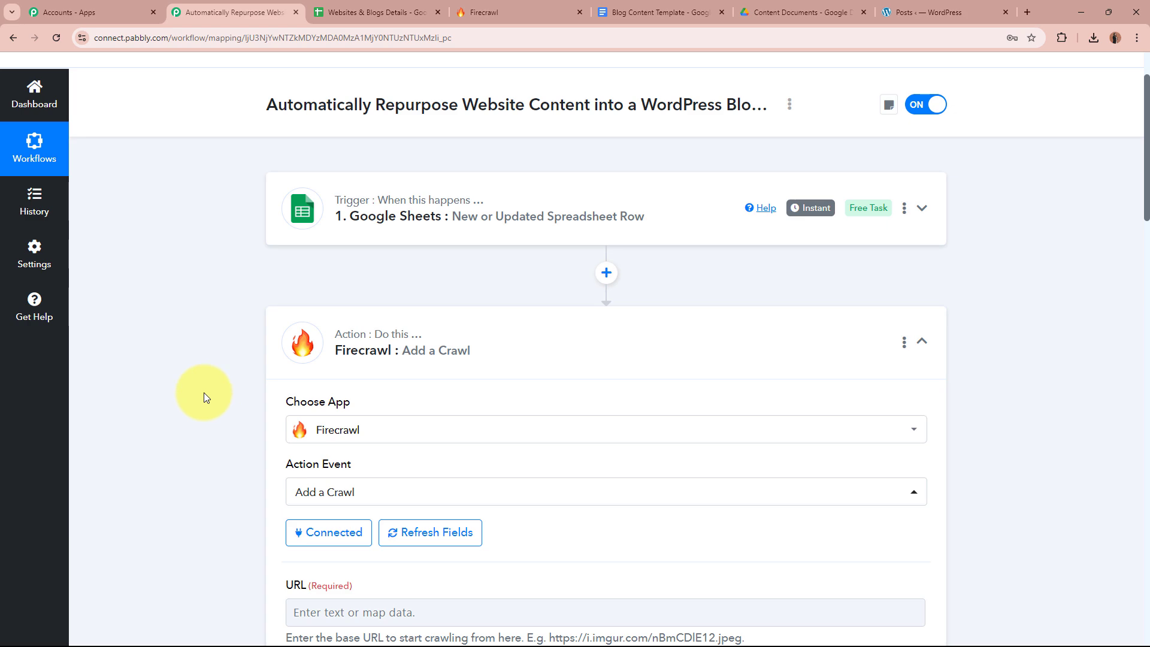
scroll(204, 393, "down", 4)
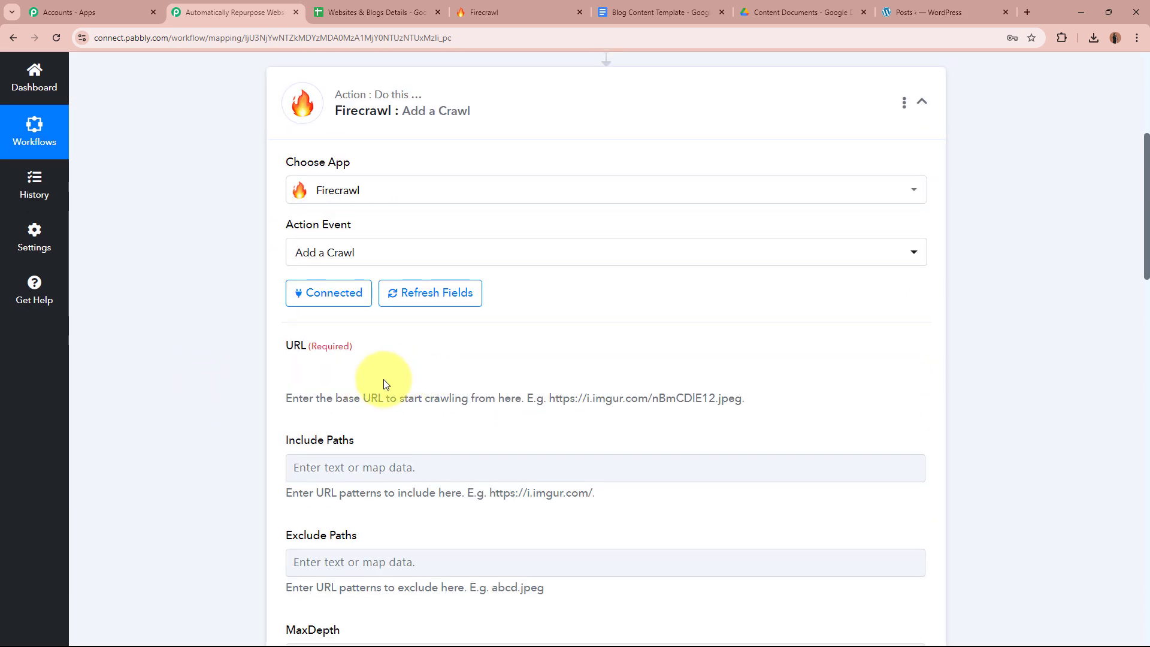
left_click(385, 377)
scroll(247, 401, "down", 2)
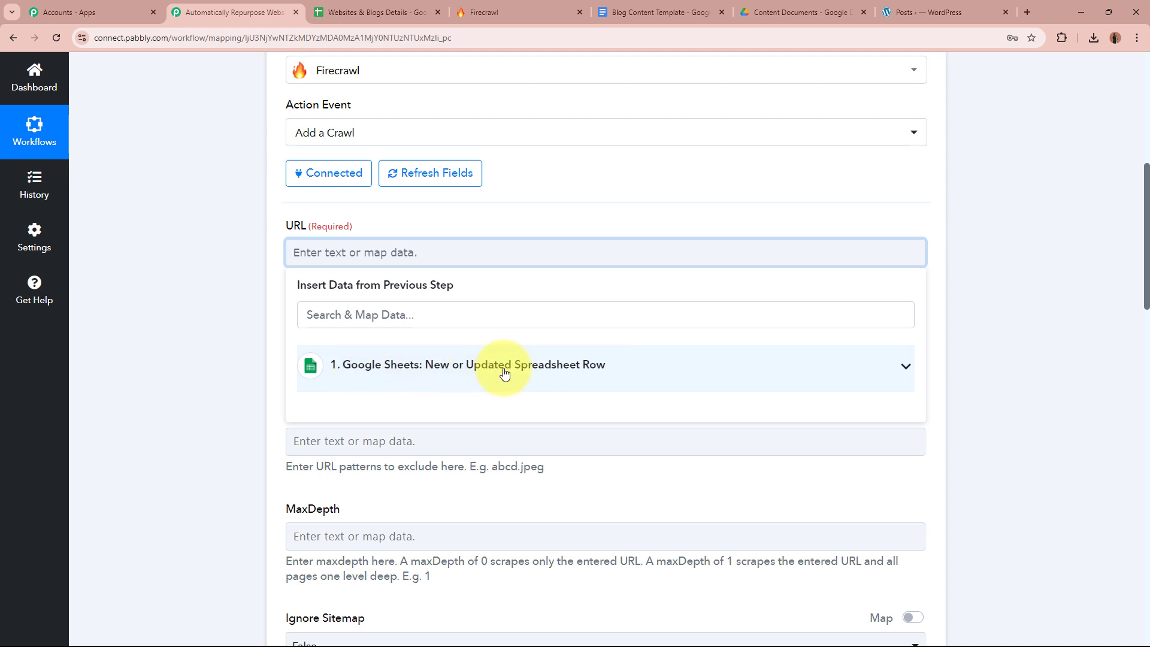
left_click(570, 372)
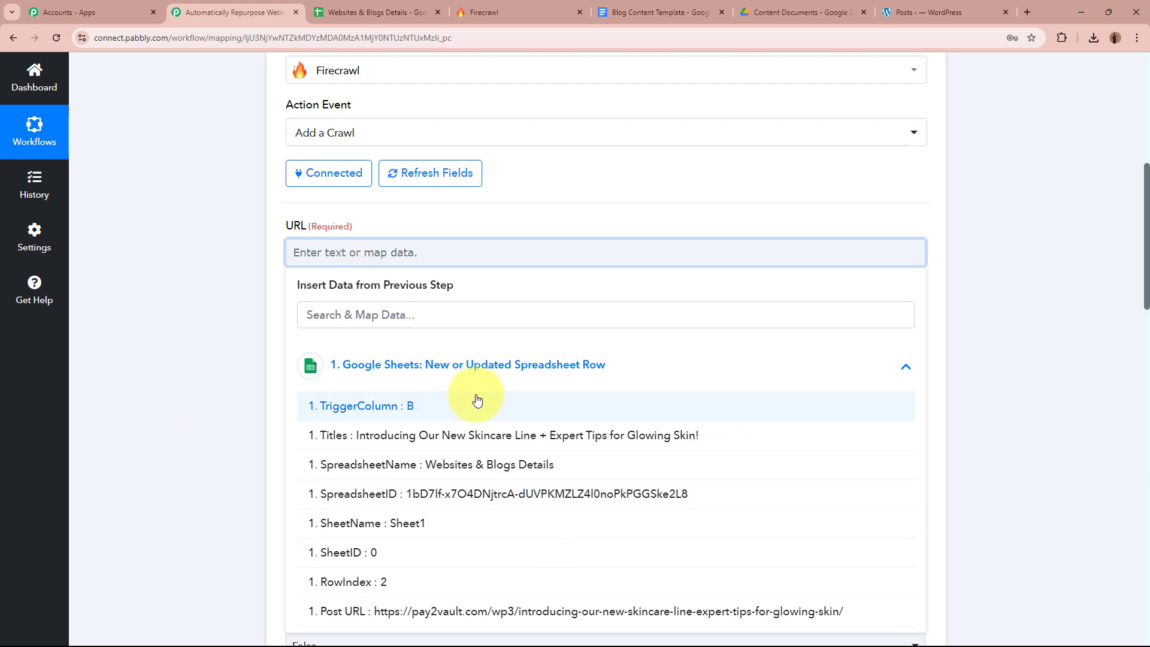
scroll(199, 450, "down", 2)
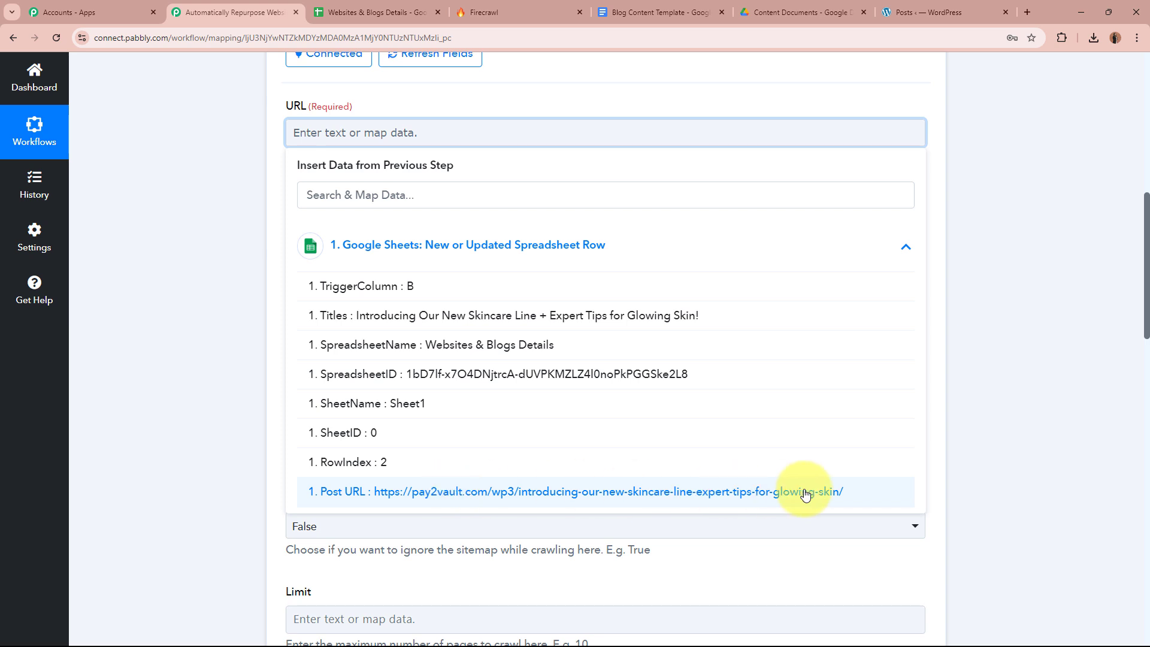
left_click(367, 488)
left_click(195, 329)
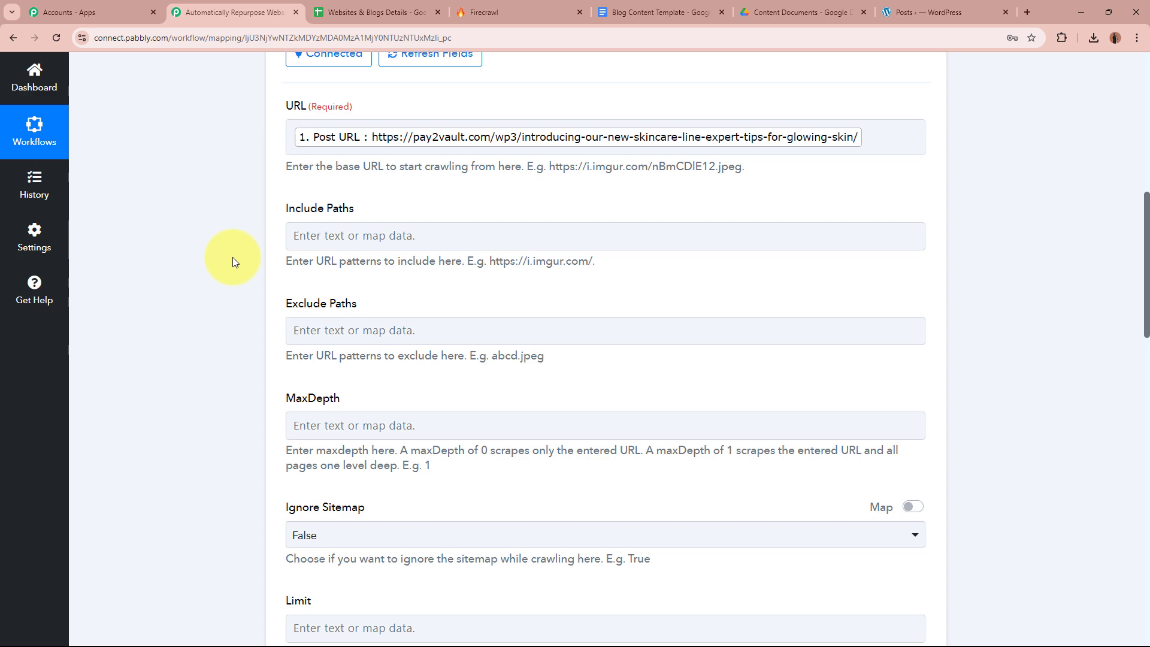
Step: Leave the include and exclude paths empty and set the crawl's MaxDepth to 0
scroll(263, 272, "up", 7)
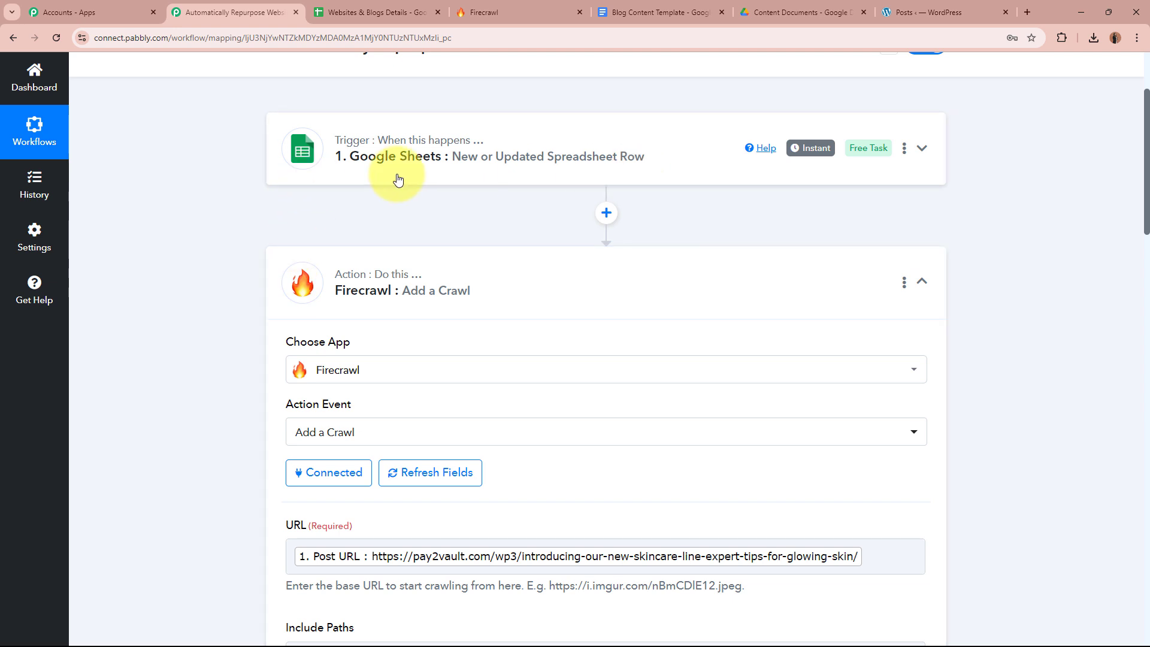
scroll(213, 365, "down", 3)
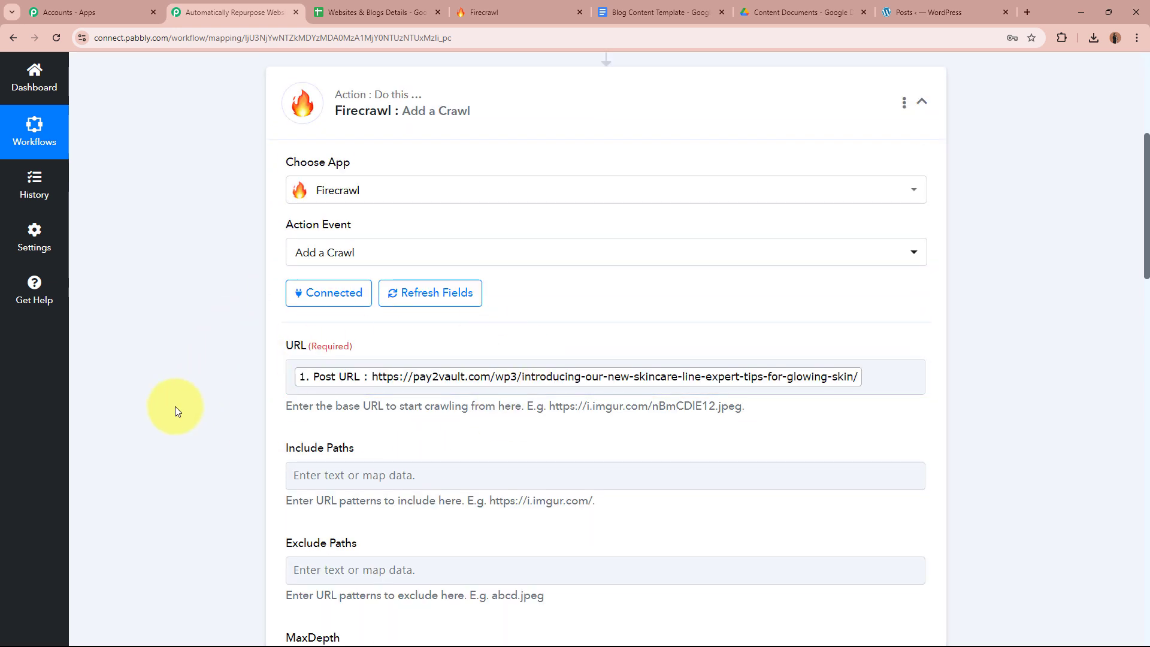
scroll(175, 406, "down", 2)
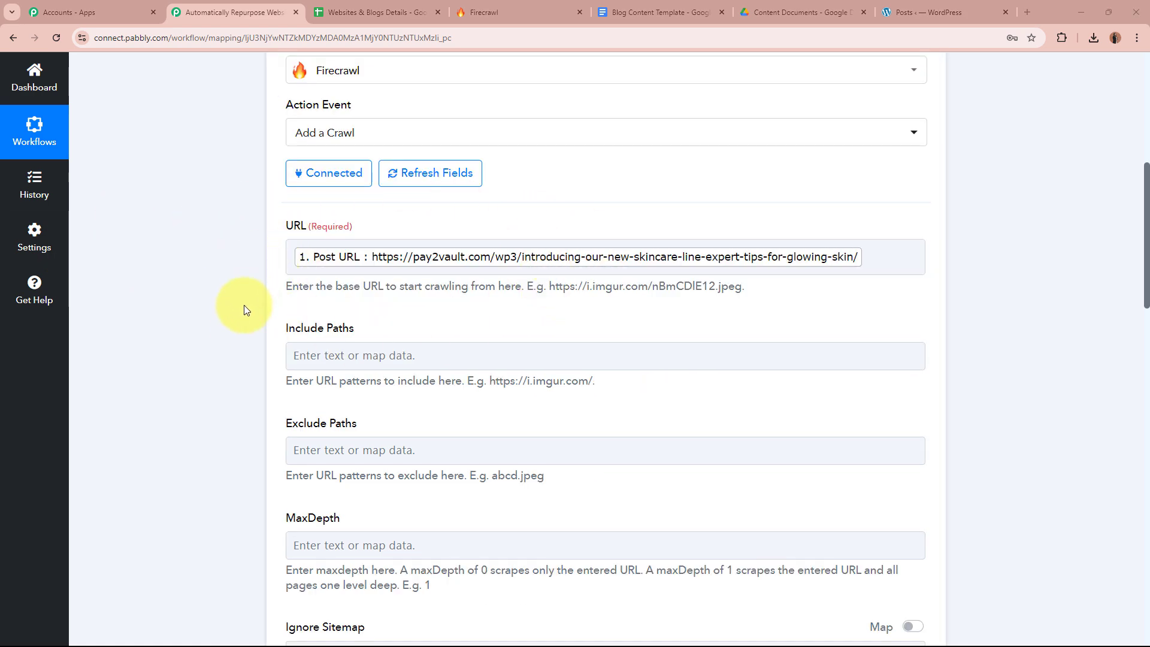
scroll(240, 323, "down", 3)
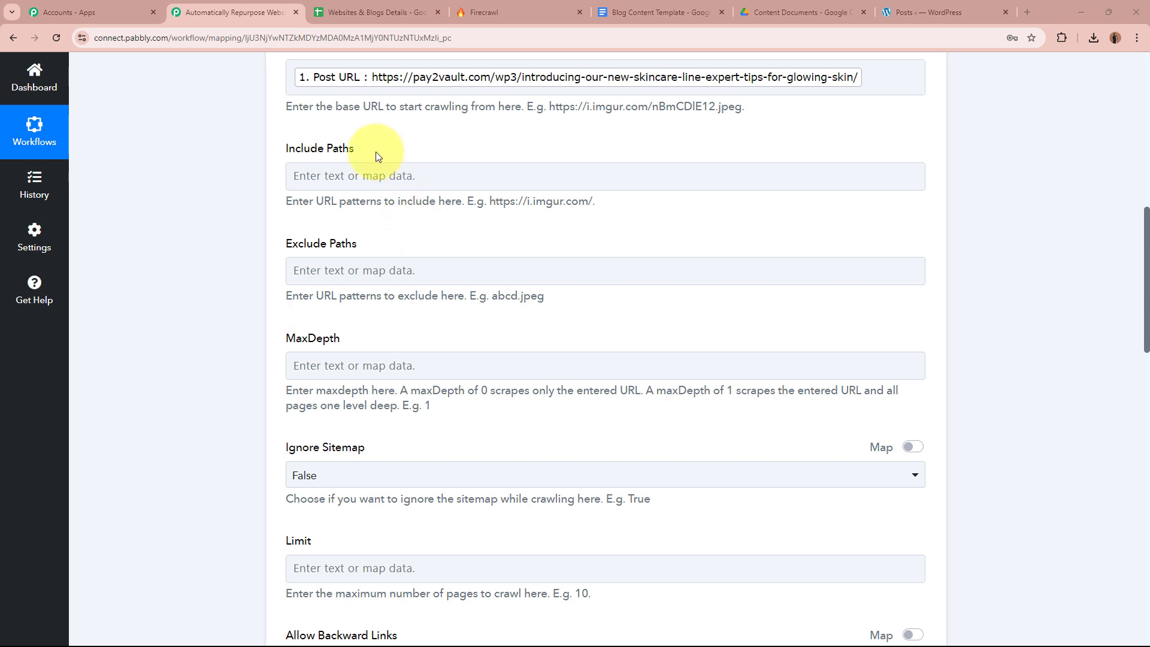
triple_click(287, 240)
left_click(196, 240)
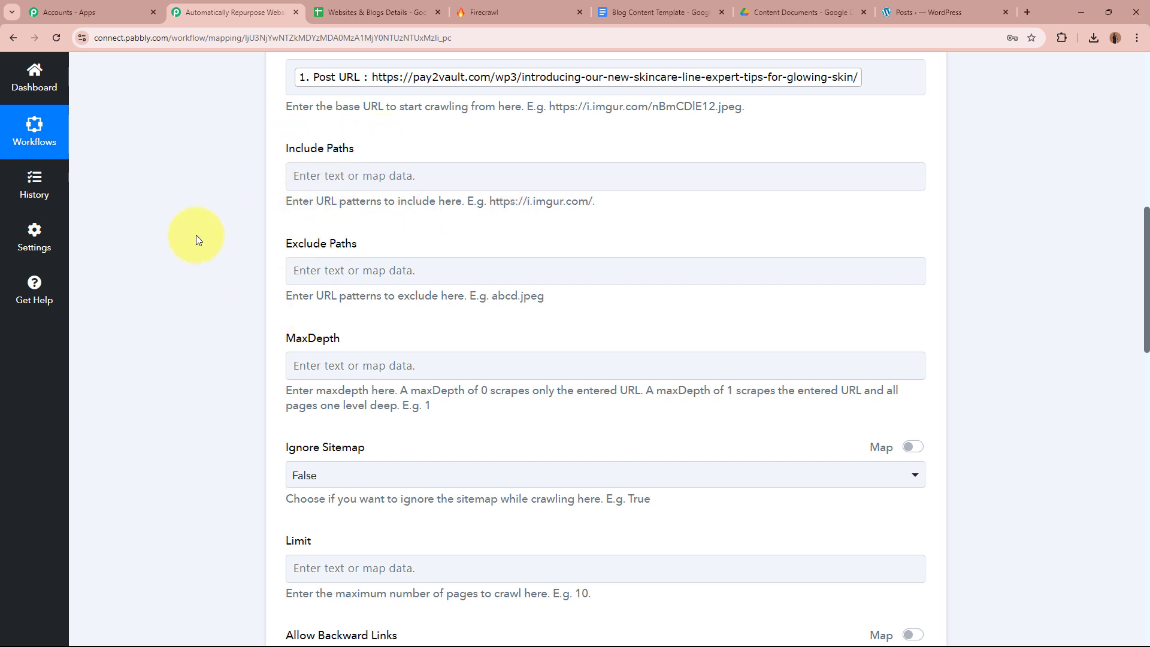
scroll(189, 240, "down", 2)
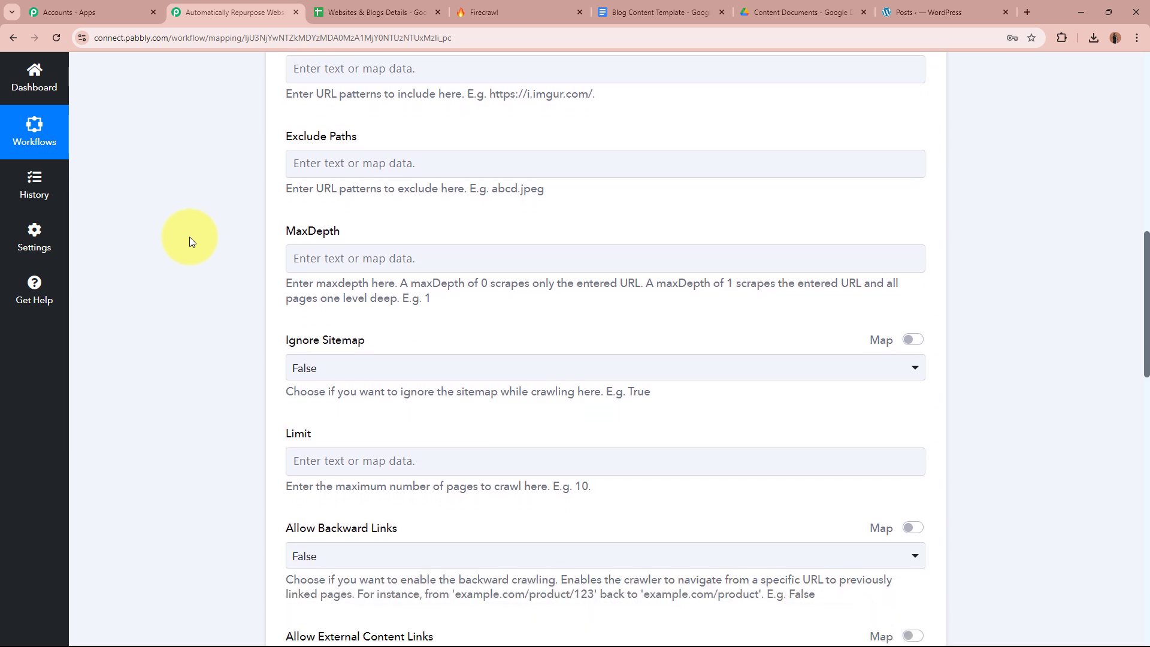
double_click(298, 220)
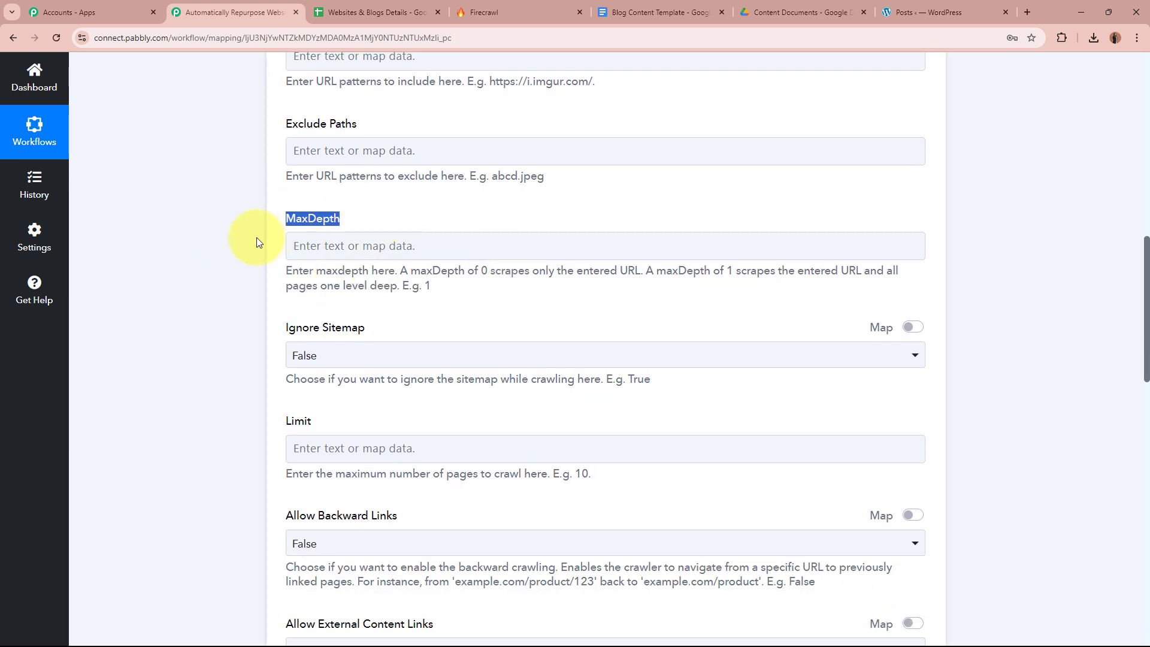
left_click(257, 246)
left_click(428, 247)
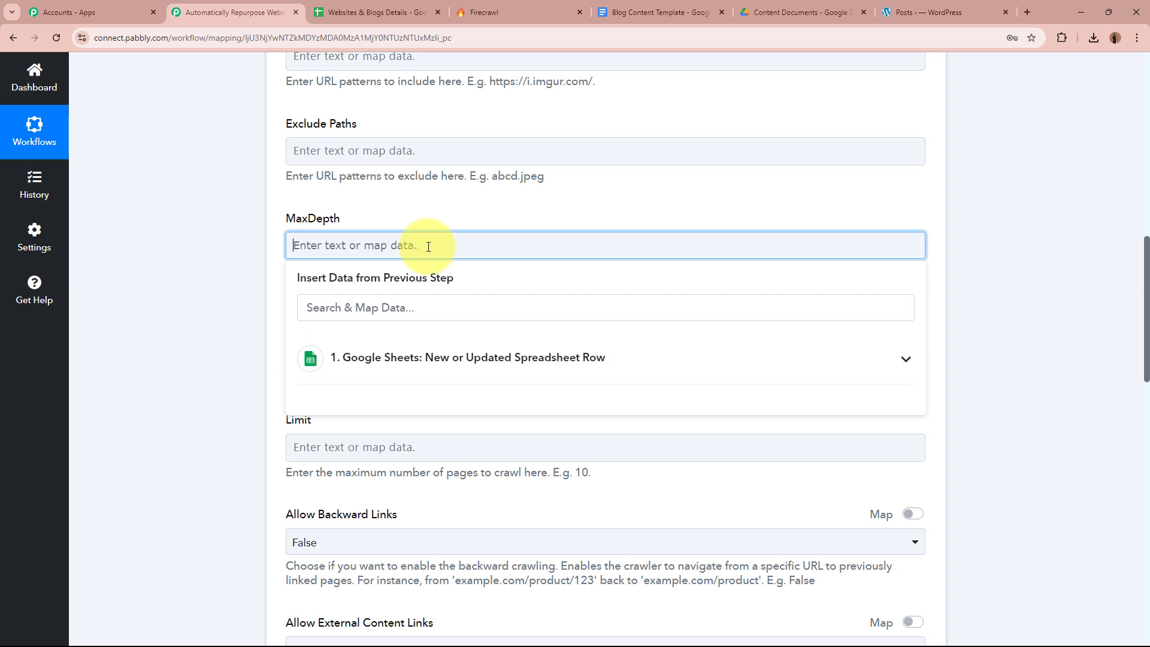
type("0")
left_click(249, 296)
Step: Set the crawl's page Limit to 1, keeping Ignore Sitemap at False
scroll(250, 296, "down", 2)
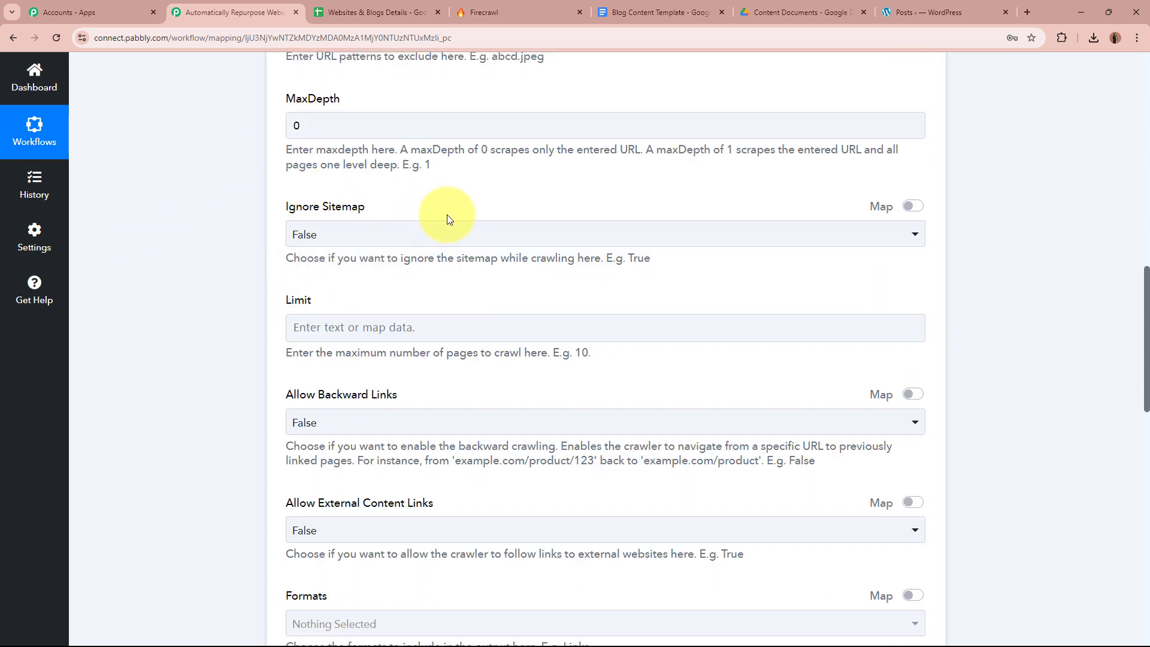
scroll(212, 288, "down", 2)
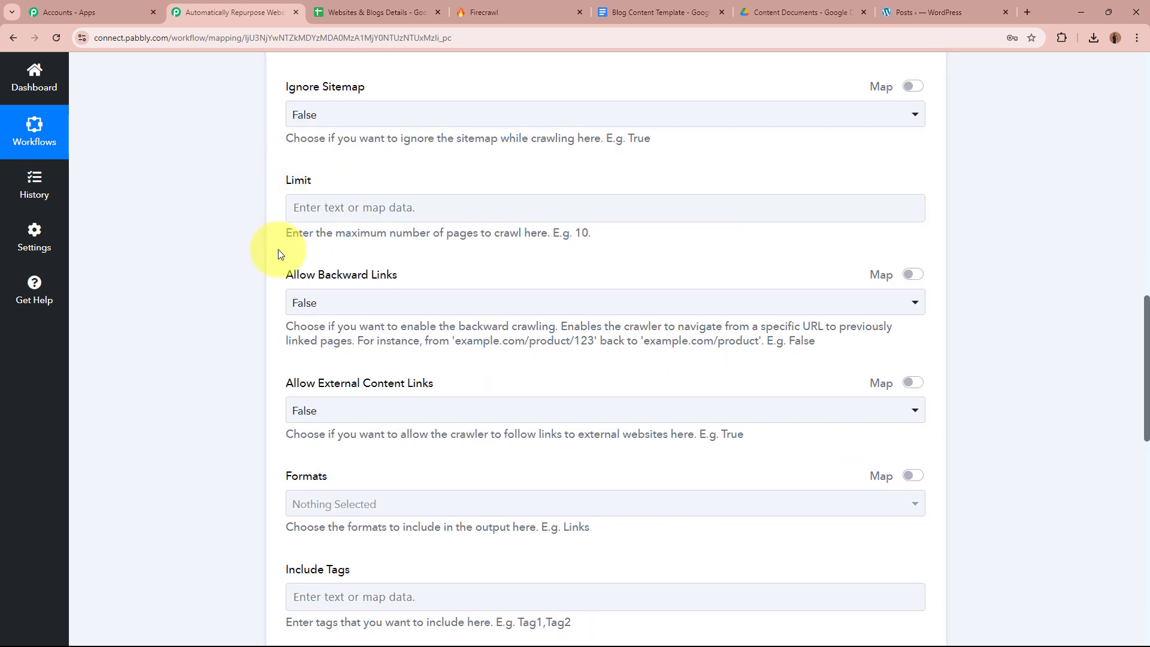
left_click_drag(300, 228, 490, 232)
left_click(464, 206)
type("1")
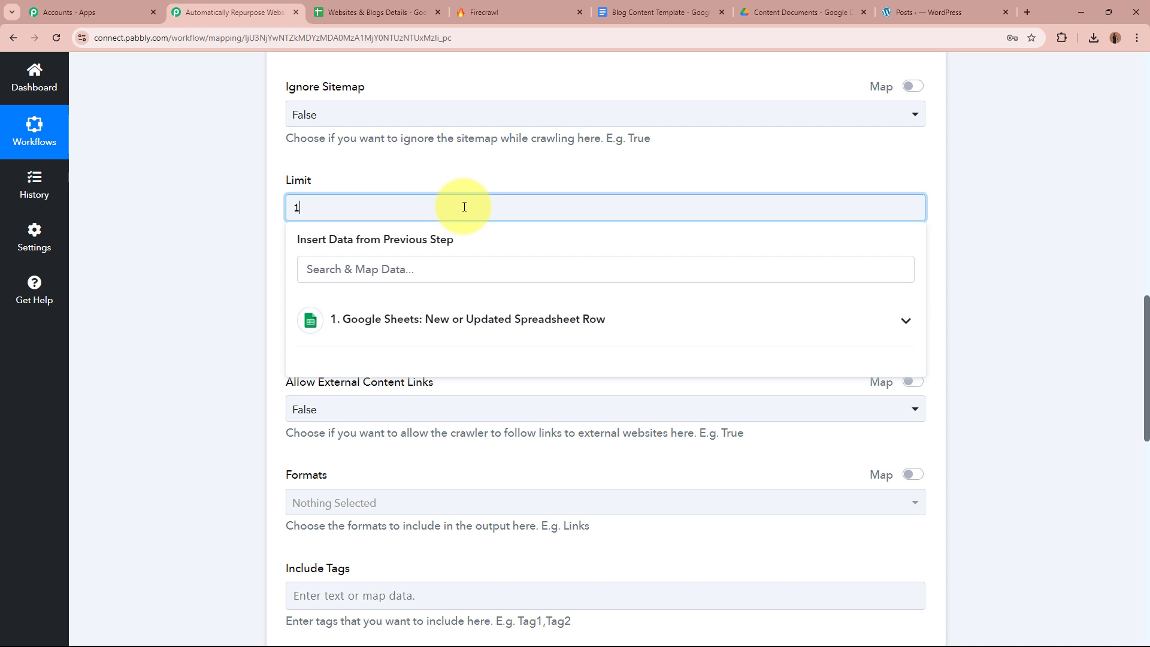
left_click(242, 236)
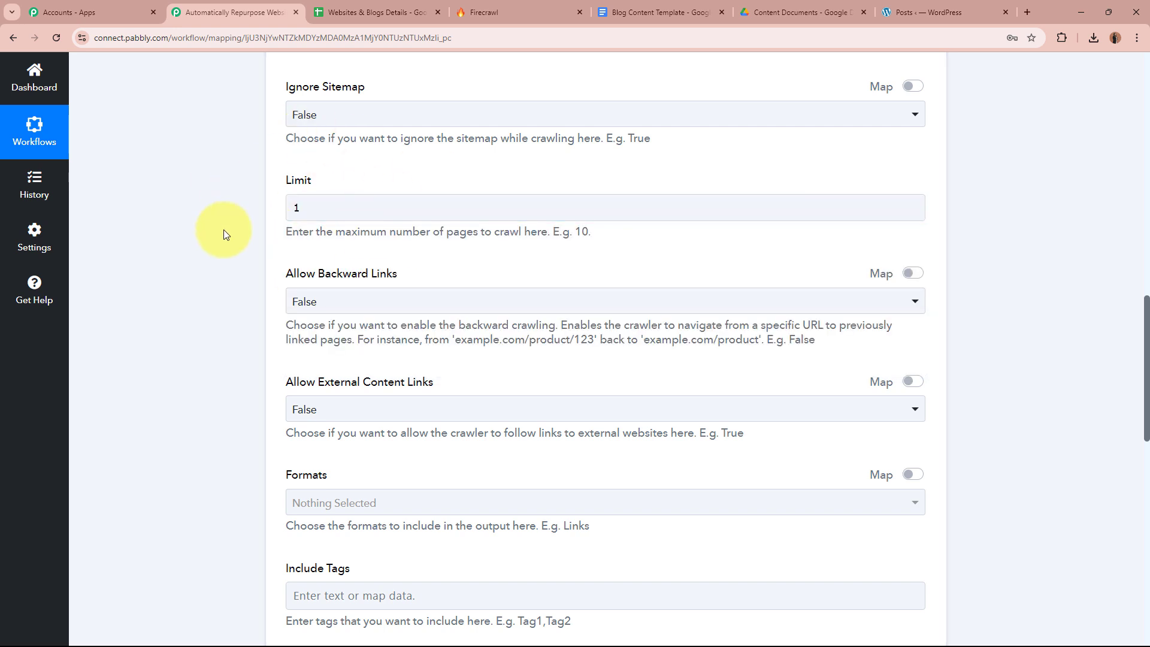
scroll(214, 244, "down", 1)
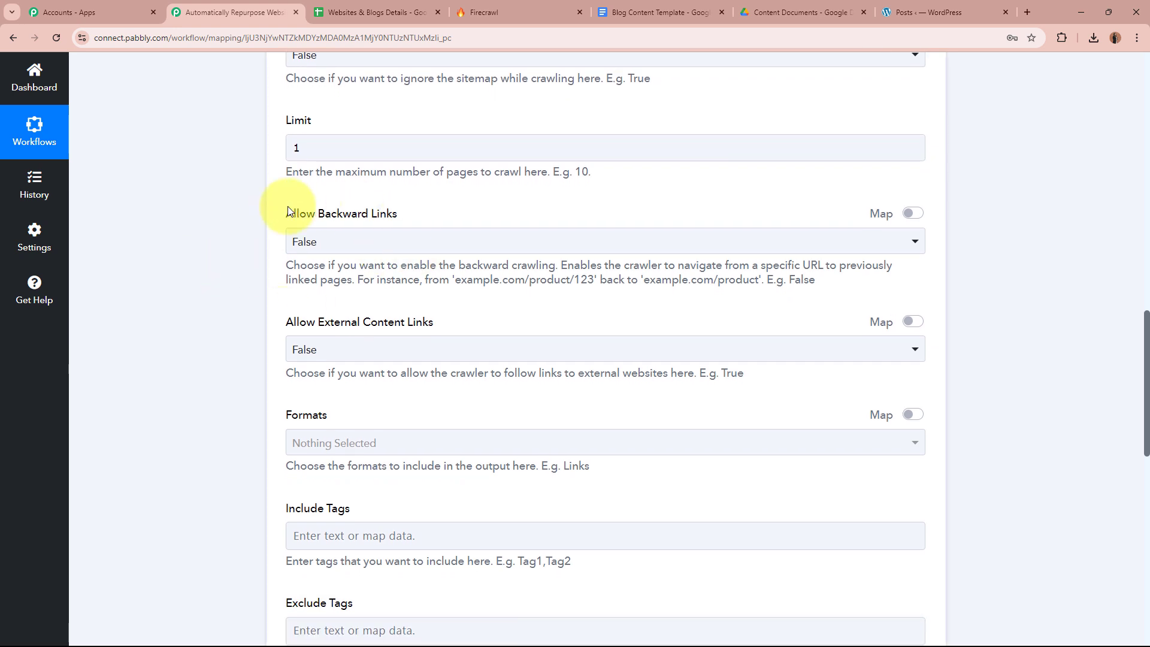
Step: Keep Allow Backward Links and Allow External Content Links at False, and set the crawl's output format to Markdown
left_click(437, 243)
left_click(379, 314)
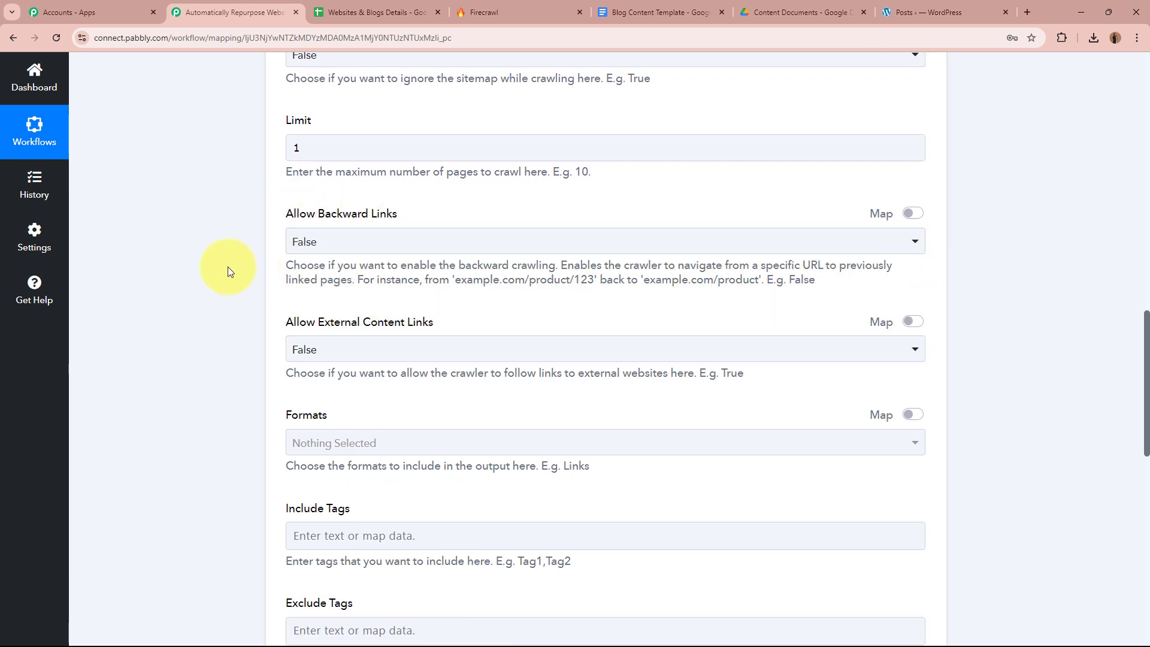
left_click(382, 358)
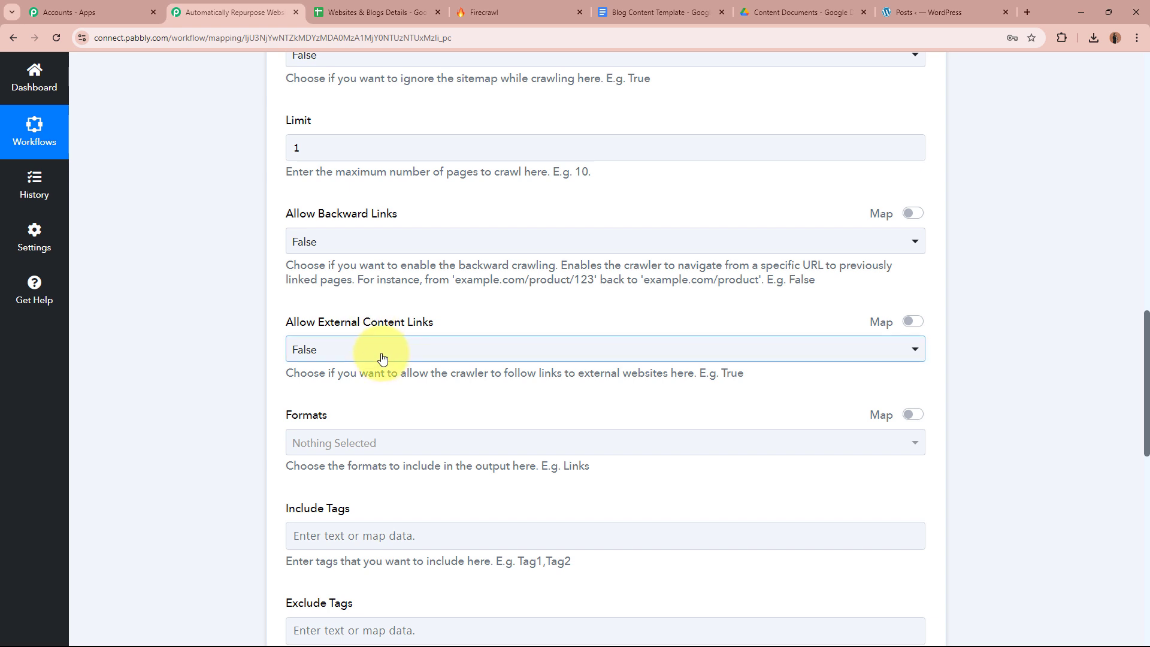
left_click(314, 418)
scroll(203, 323, "down", 3)
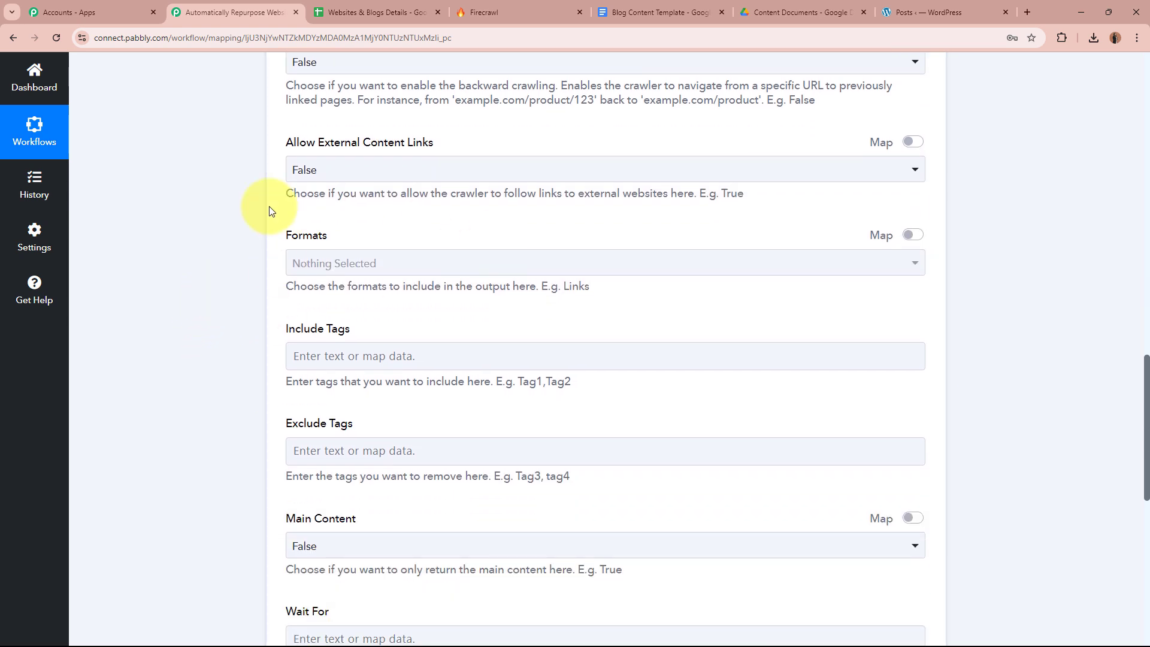
left_click(437, 264)
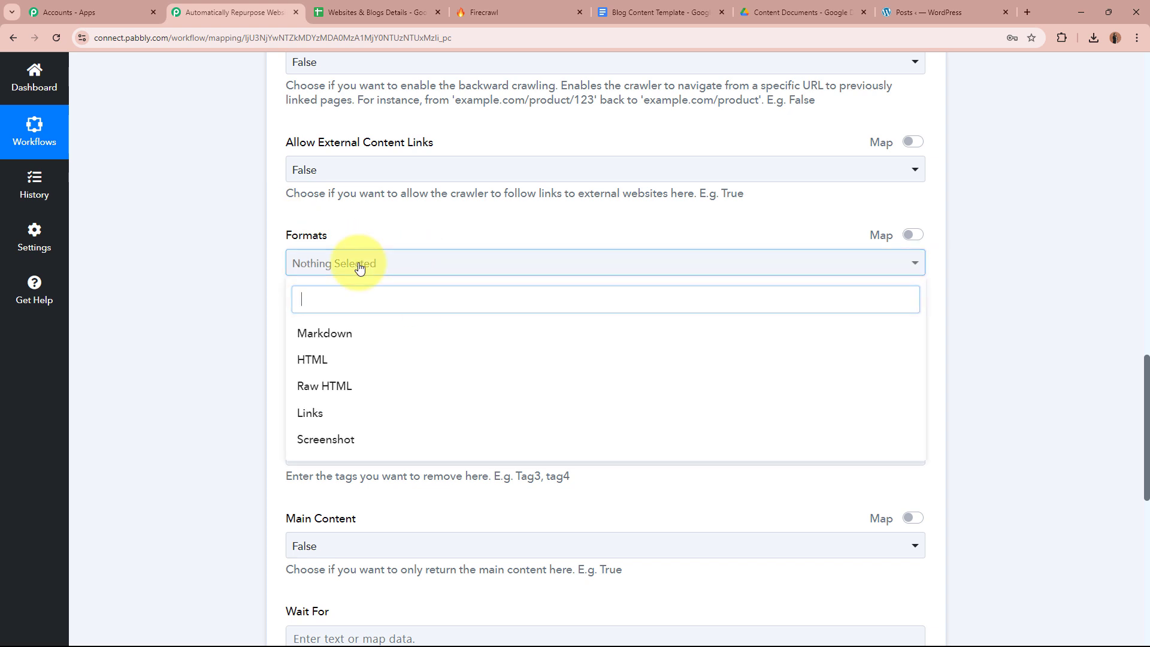
left_click(352, 334)
left_click(275, 310)
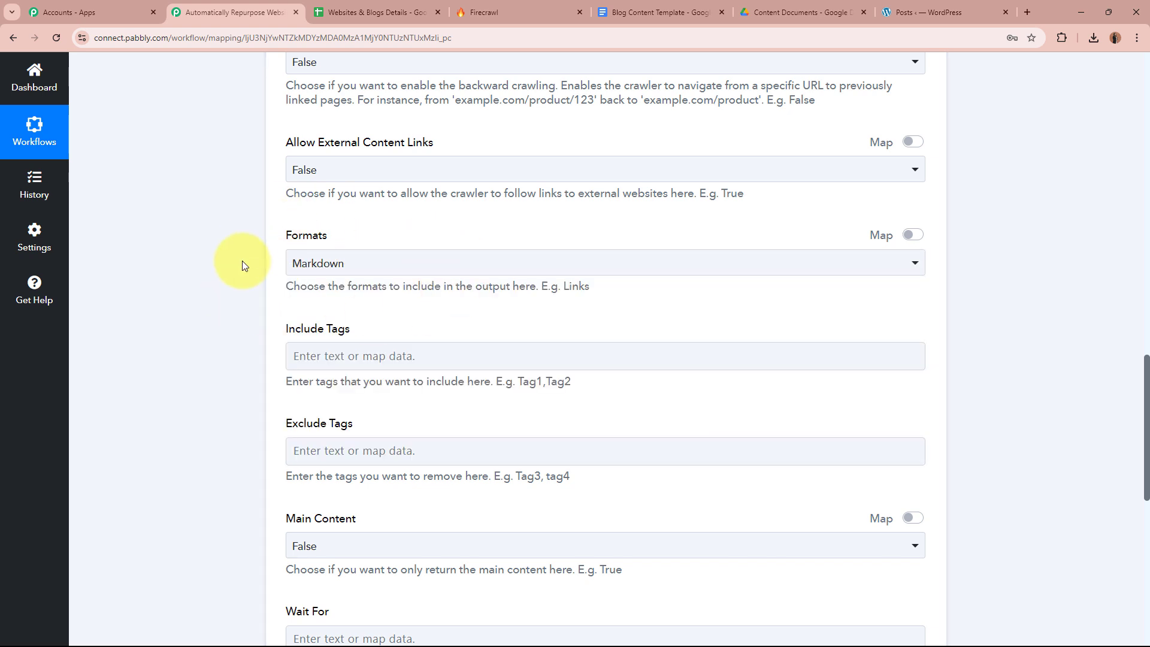
Step: Leave the include and exclude tags empty and set Main Content to True
scroll(208, 276, "down", 2)
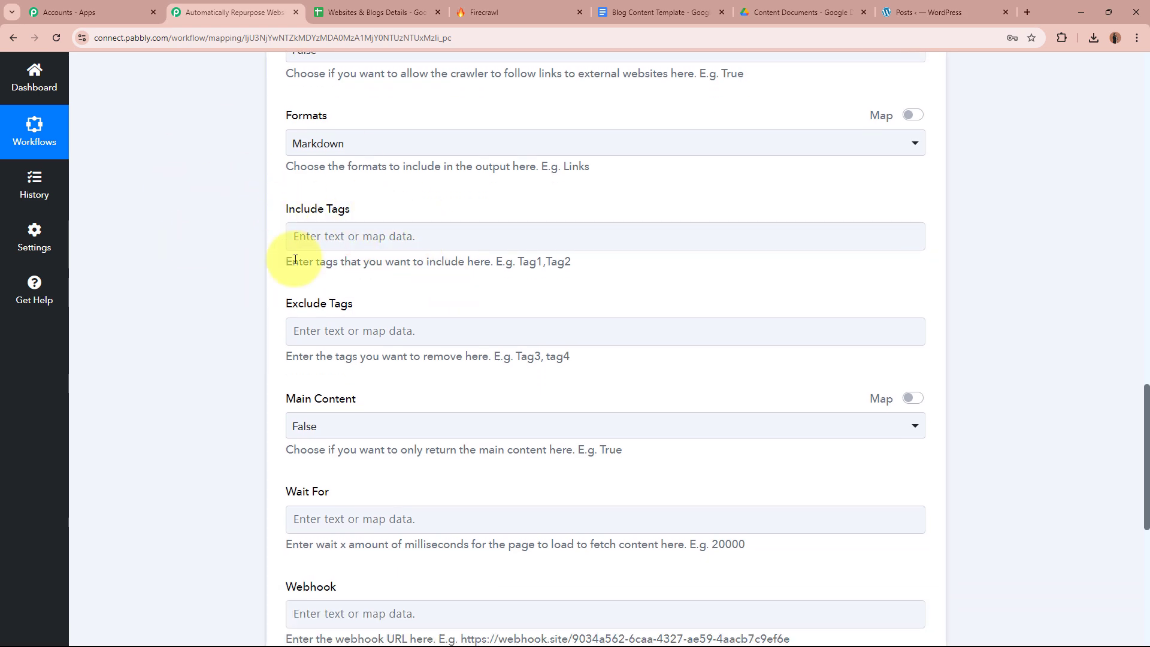
scroll(179, 328, "down", 3)
scroll(260, 242, "up", 2)
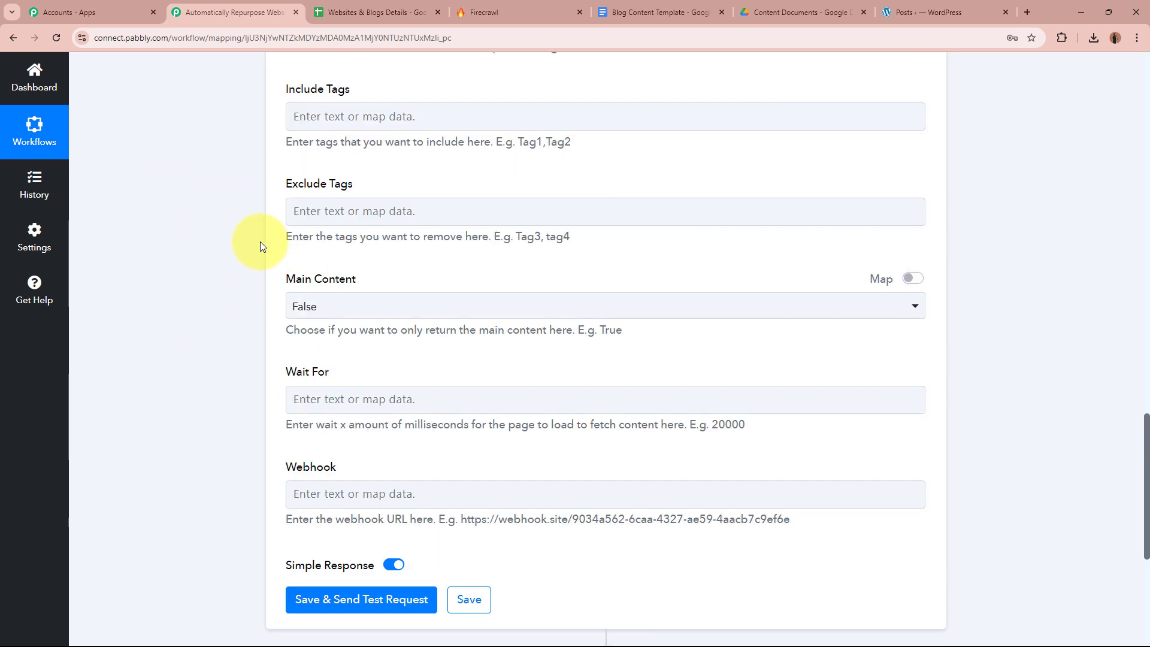
scroll(259, 242, "down", 2)
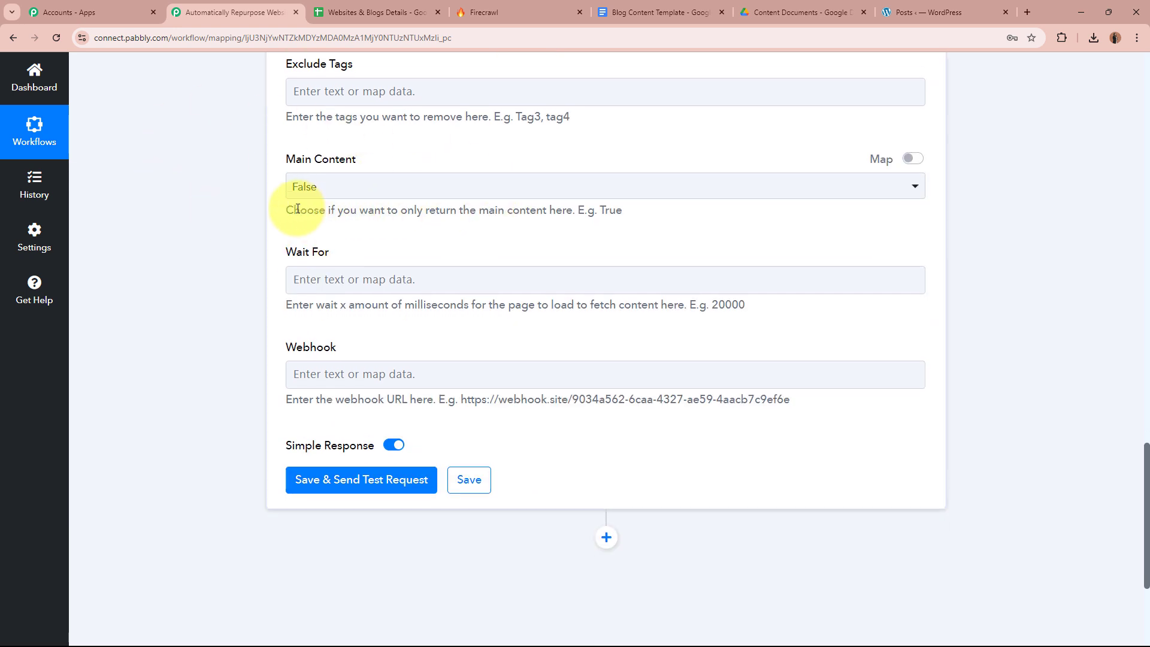
left_click_drag(288, 210, 448, 211)
left_click(483, 215)
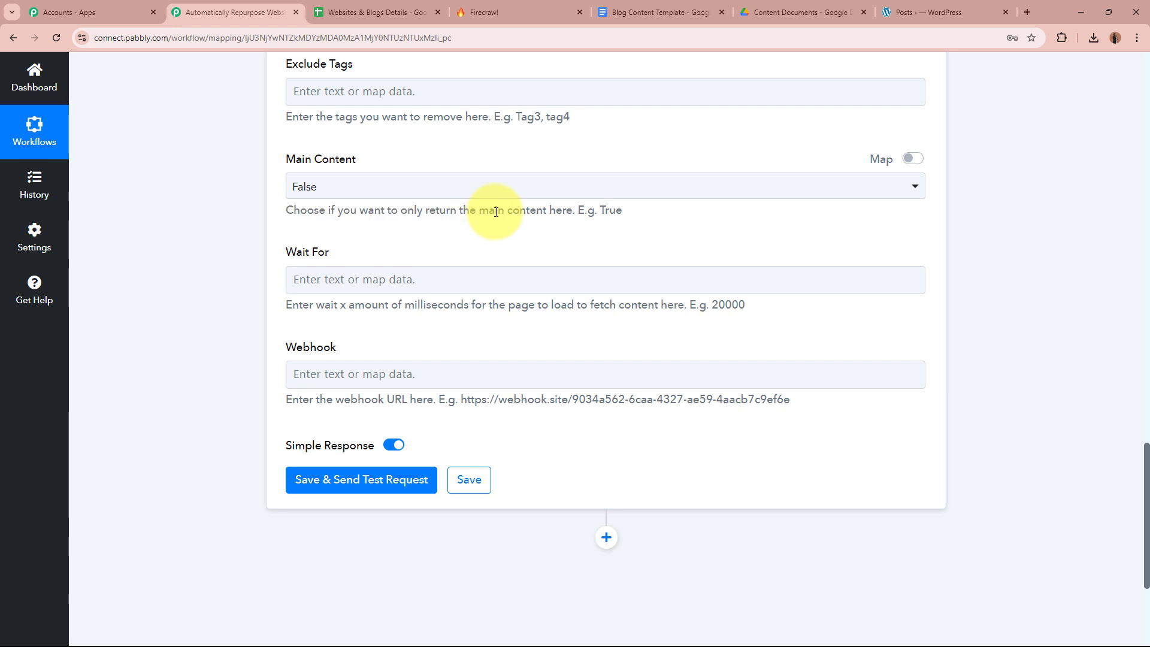
left_click(503, 193)
left_click(447, 282)
left_click(211, 229)
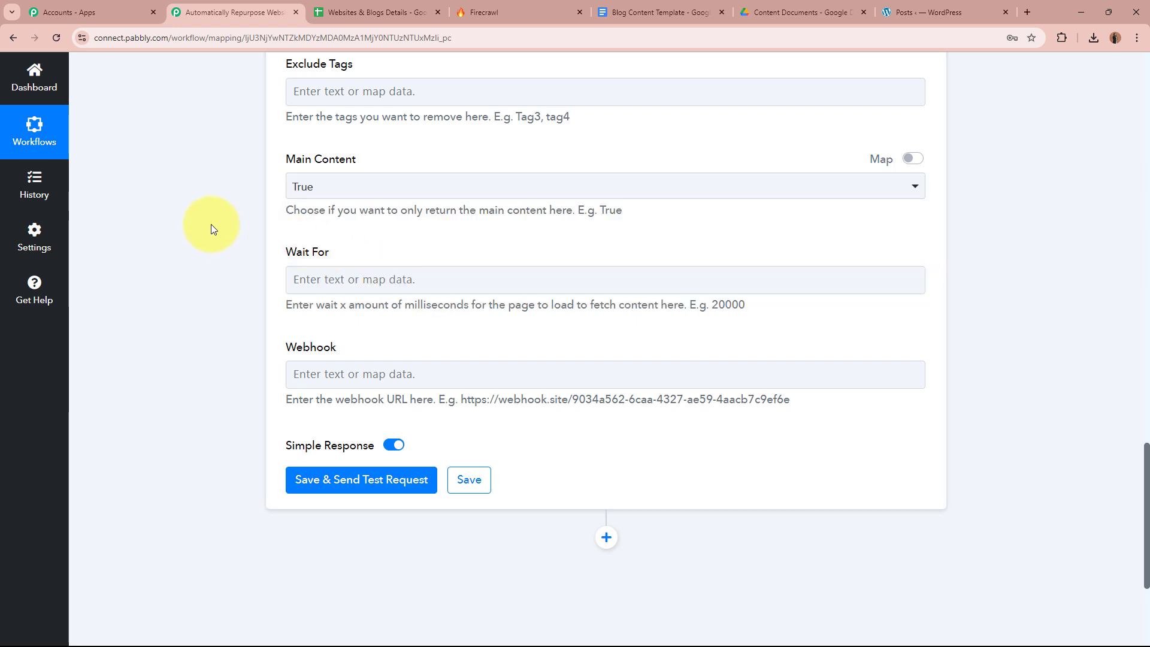
Step: Save the crawl action with a test request, leaving Wait For and Webhook empty, and check the response's Success, Id and Url fields
scroll(211, 230, "down", 2)
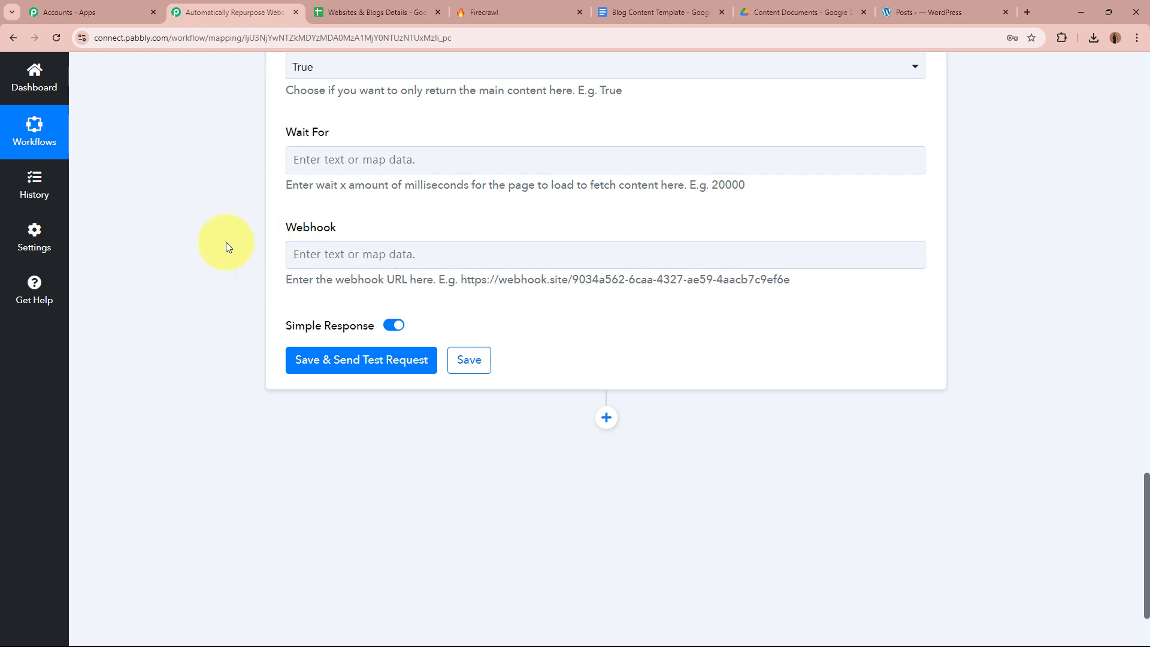
scroll(225, 242, "down", 1)
left_click(359, 303)
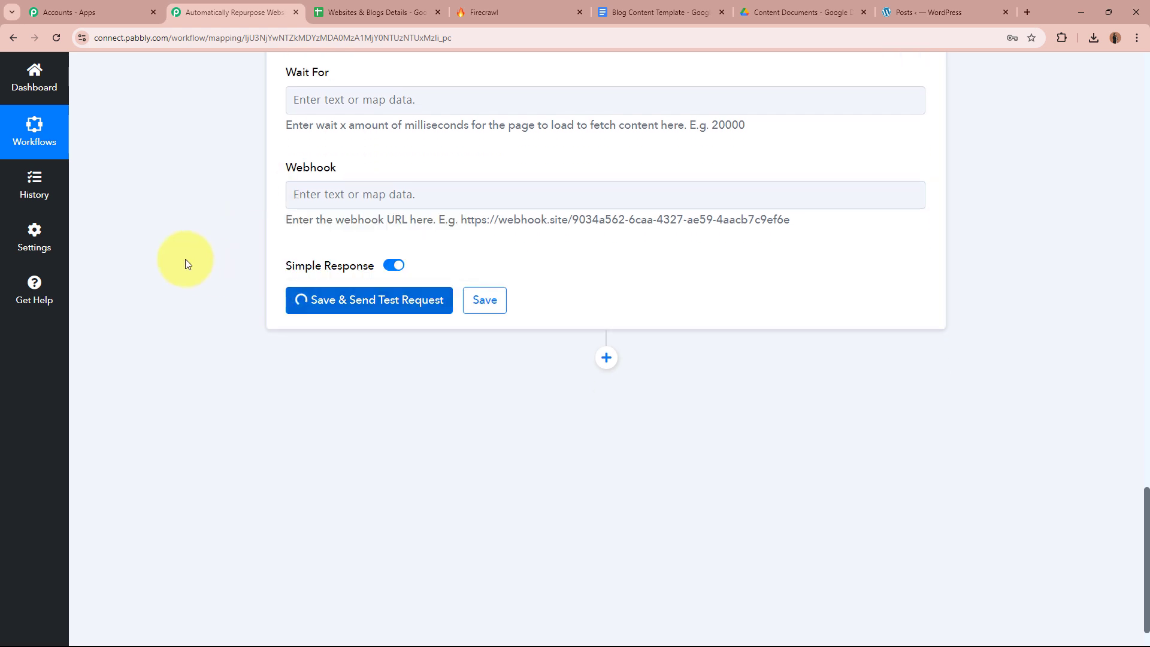
scroll(185, 259, "down", 1)
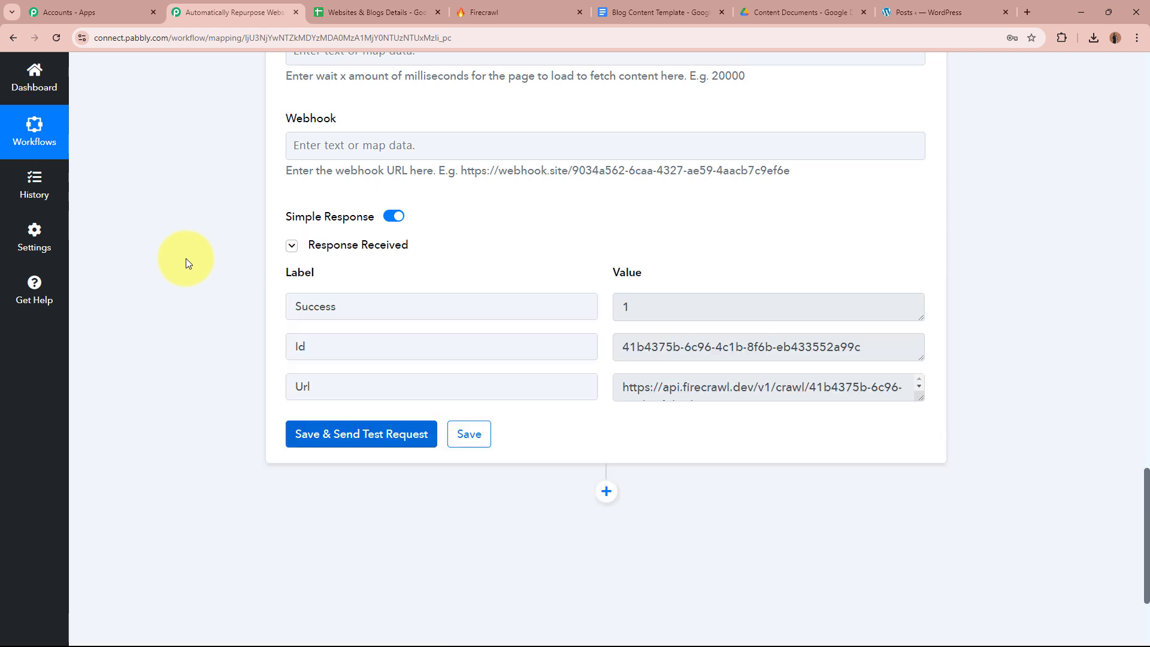
scroll(847, 385, "down", 1)
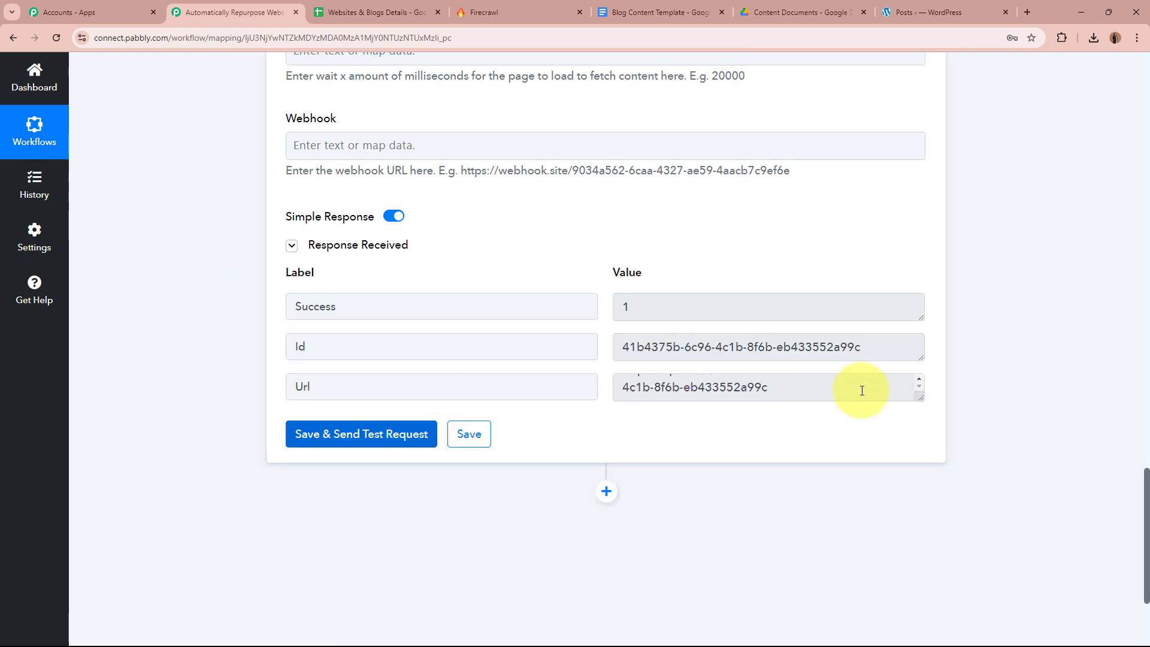
scroll(793, 389, "up", 1)
double_click(329, 386)
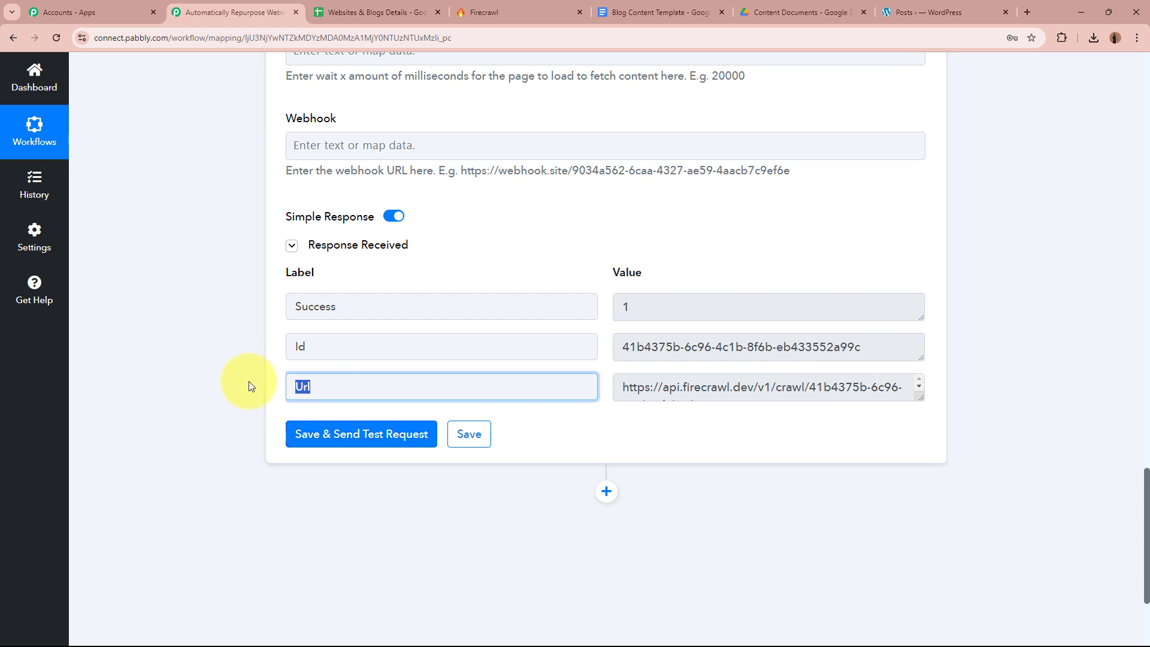
double_click(321, 346)
double_click(291, 304)
left_click(200, 347)
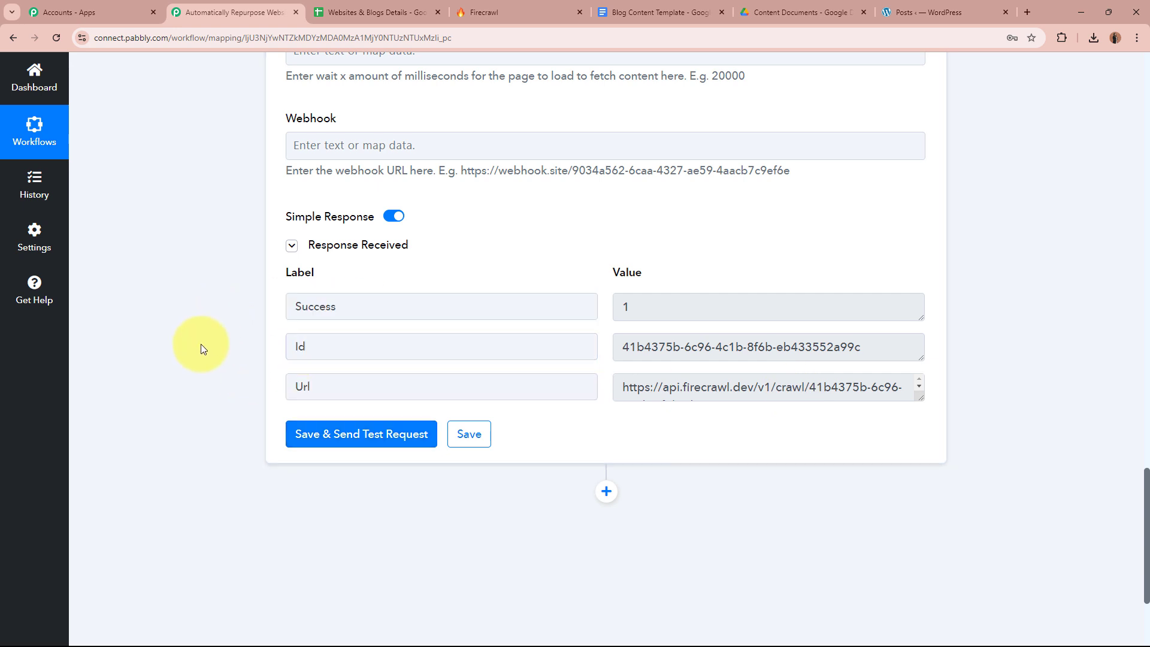
Step: Collapse the Add a Crawl step and add another action below it with Firecrawl as its app
scroll(906, 333, "up", 15)
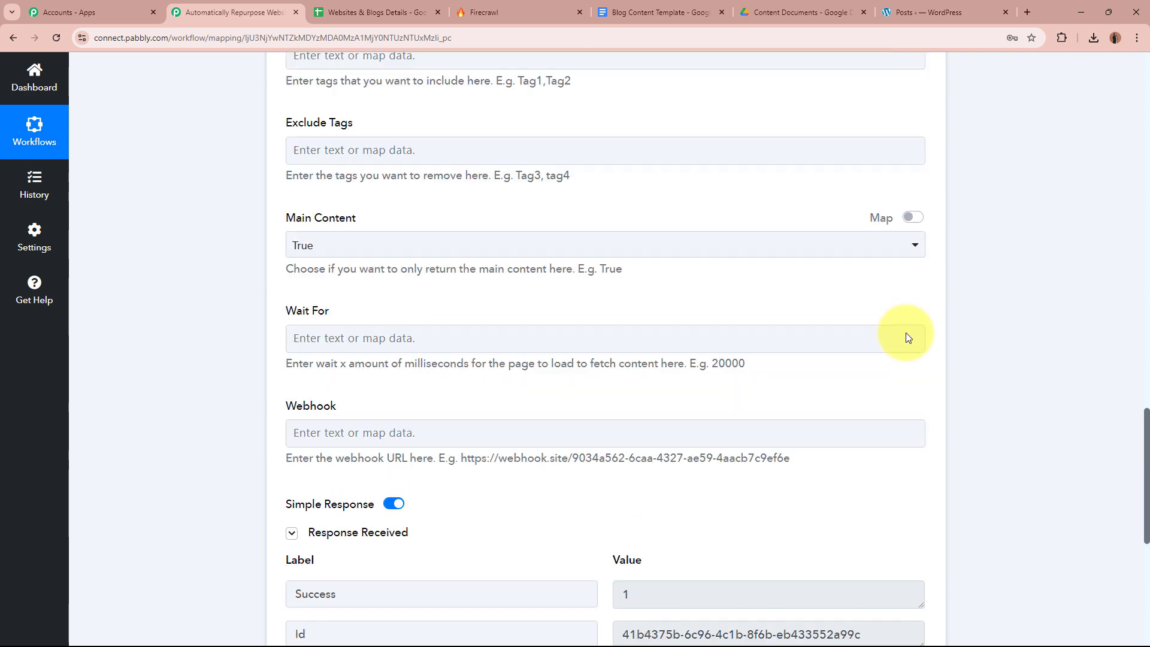
scroll(904, 332, "up", 20)
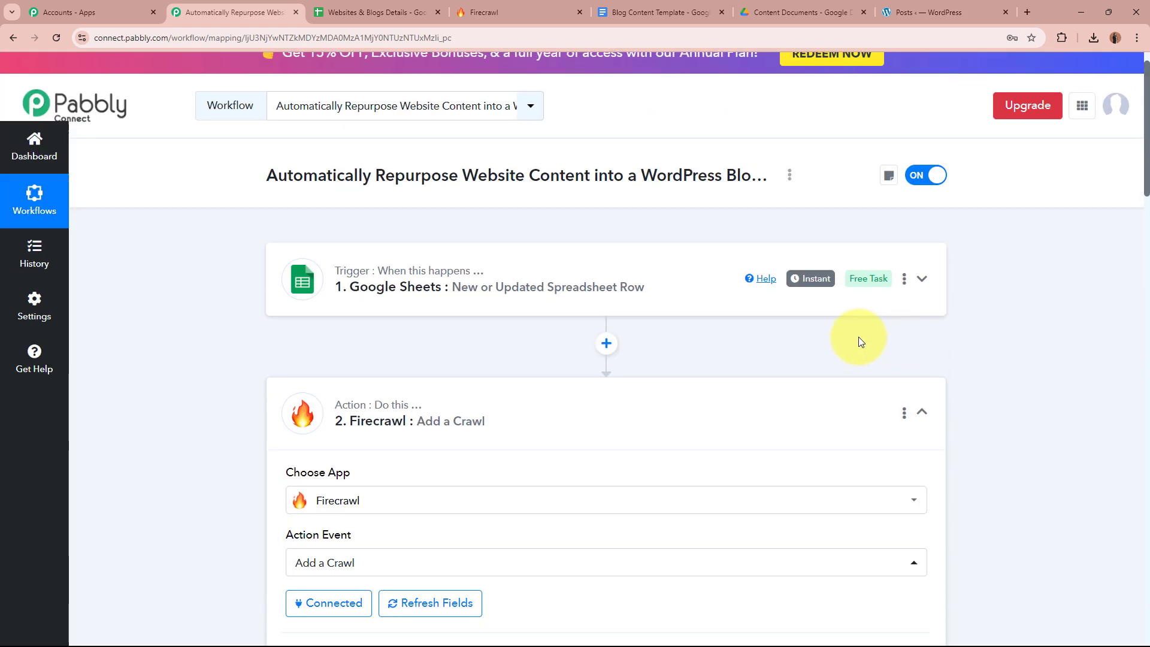
left_click(706, 423)
scroll(988, 418, "down", 1)
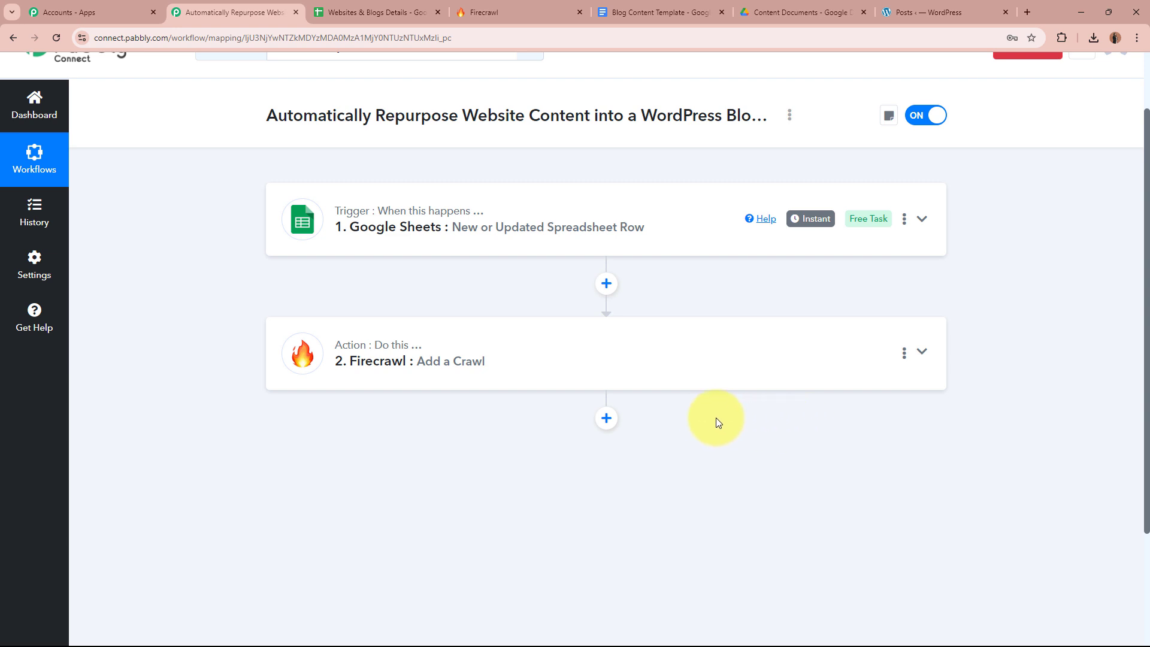
left_click(606, 418)
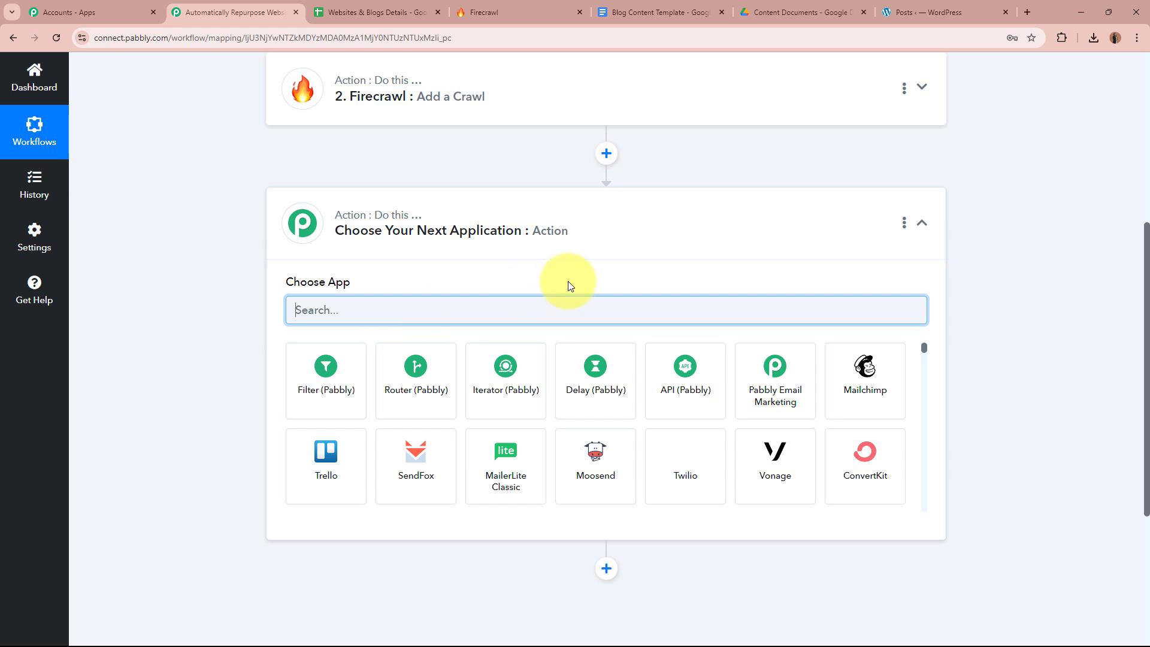
type("Fire")
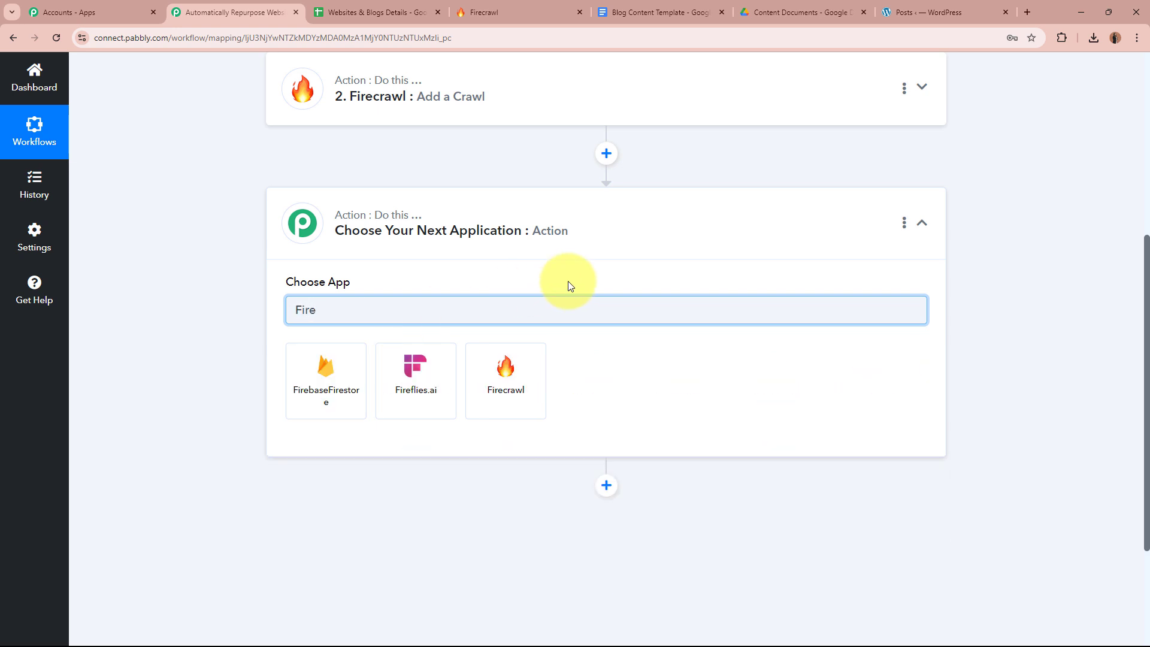
left_click(533, 366)
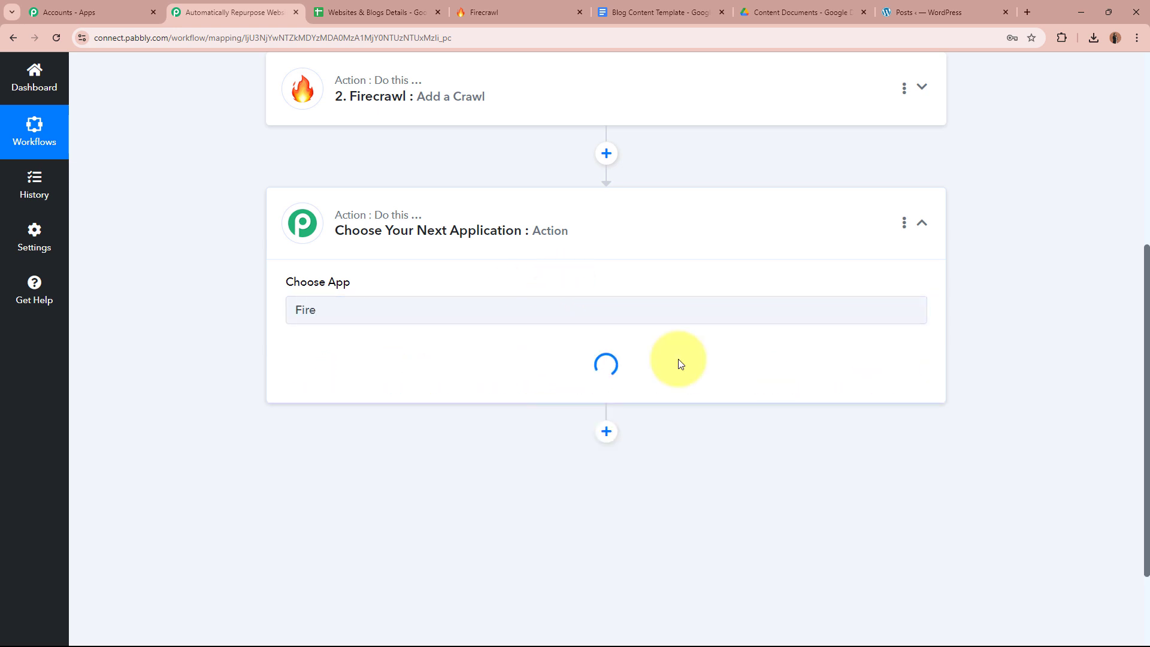
Step: Choose Get Crawl Status as the action event and connect it with the existing Firecrawl #2 connection
left_click(541, 374)
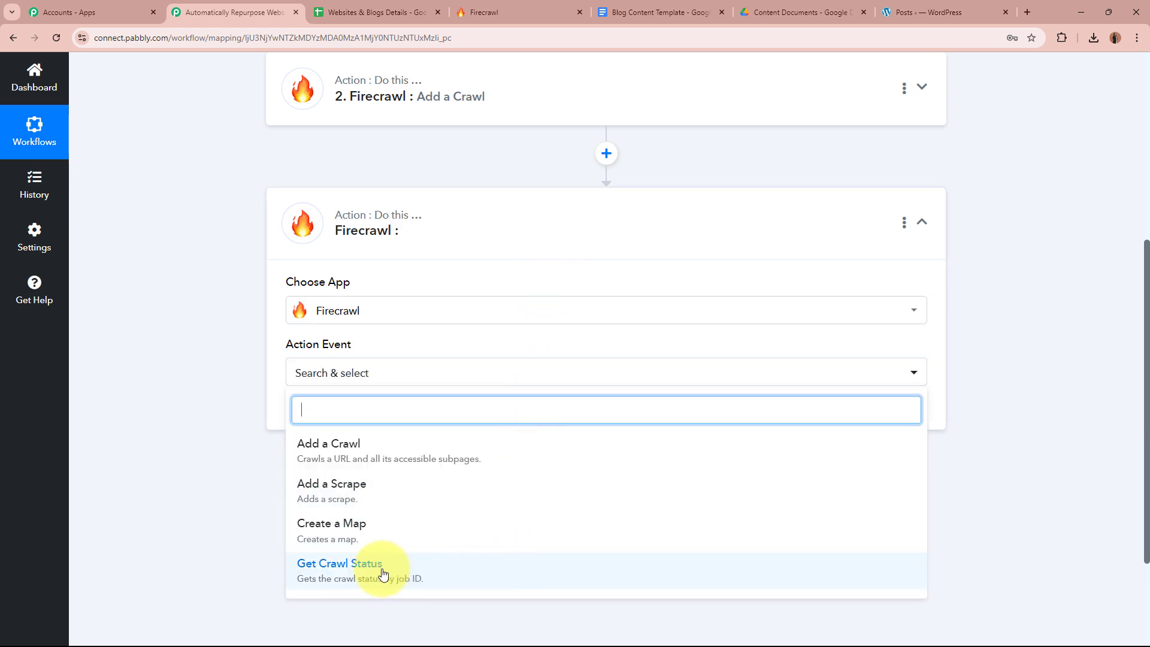
scroll(384, 569, "down", 2)
left_click(476, 459)
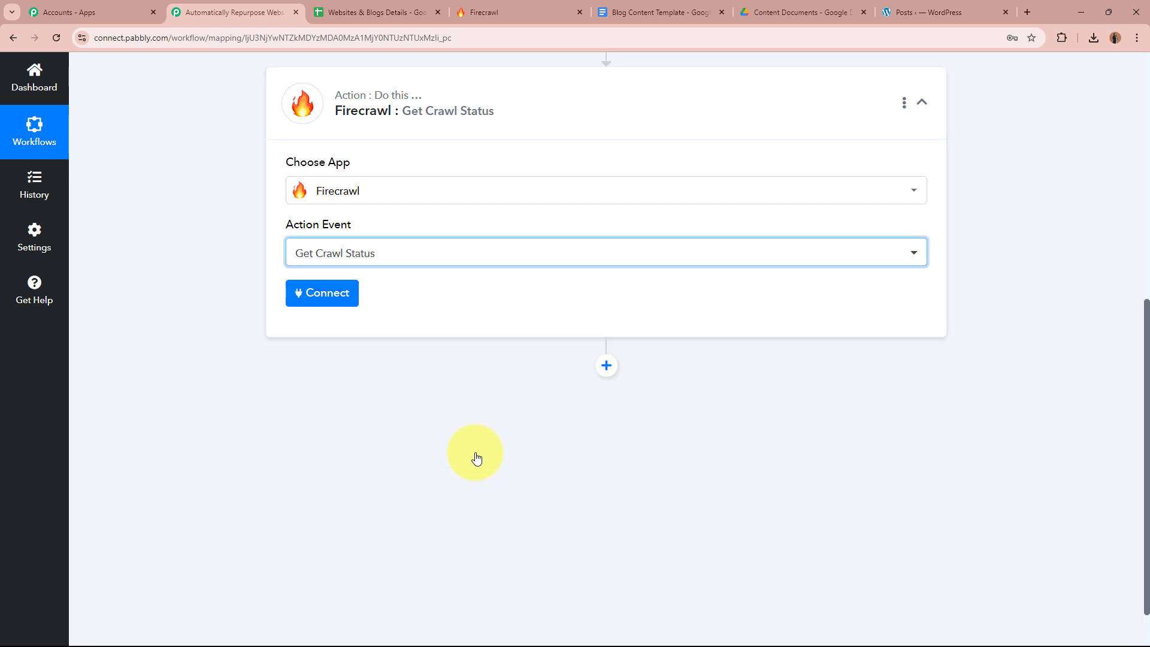
left_click(322, 294)
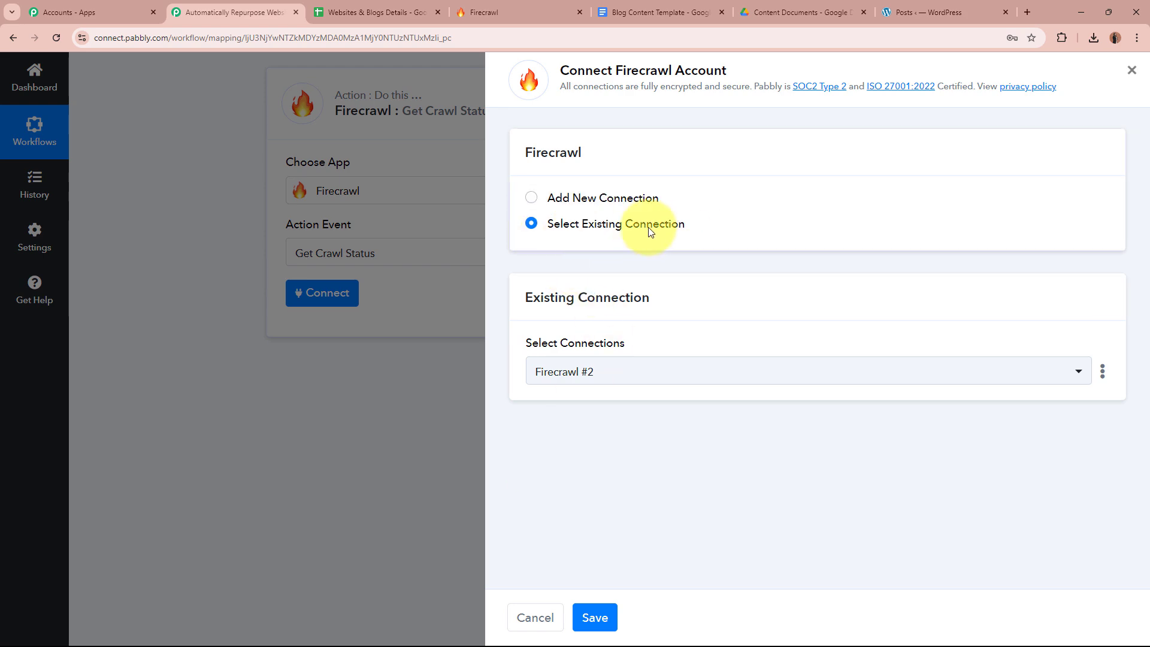
left_click(596, 617)
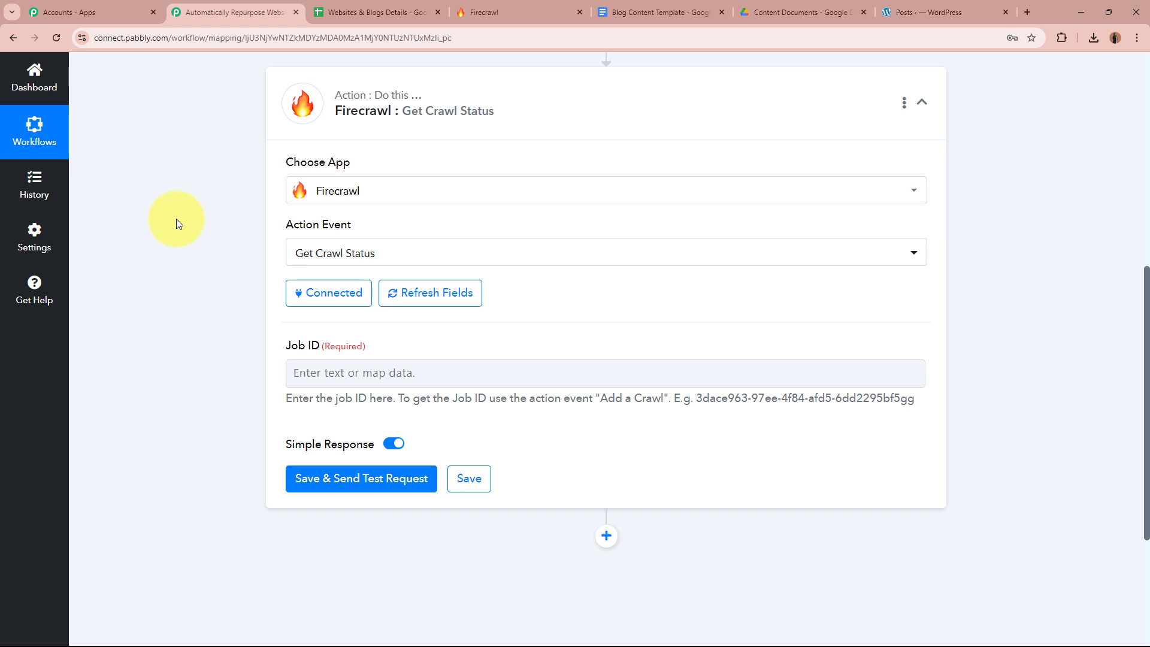
Step: Map the required Job ID to the Id value from the Firecrawl Add a Crawl response
scroll(176, 224, "down", 2)
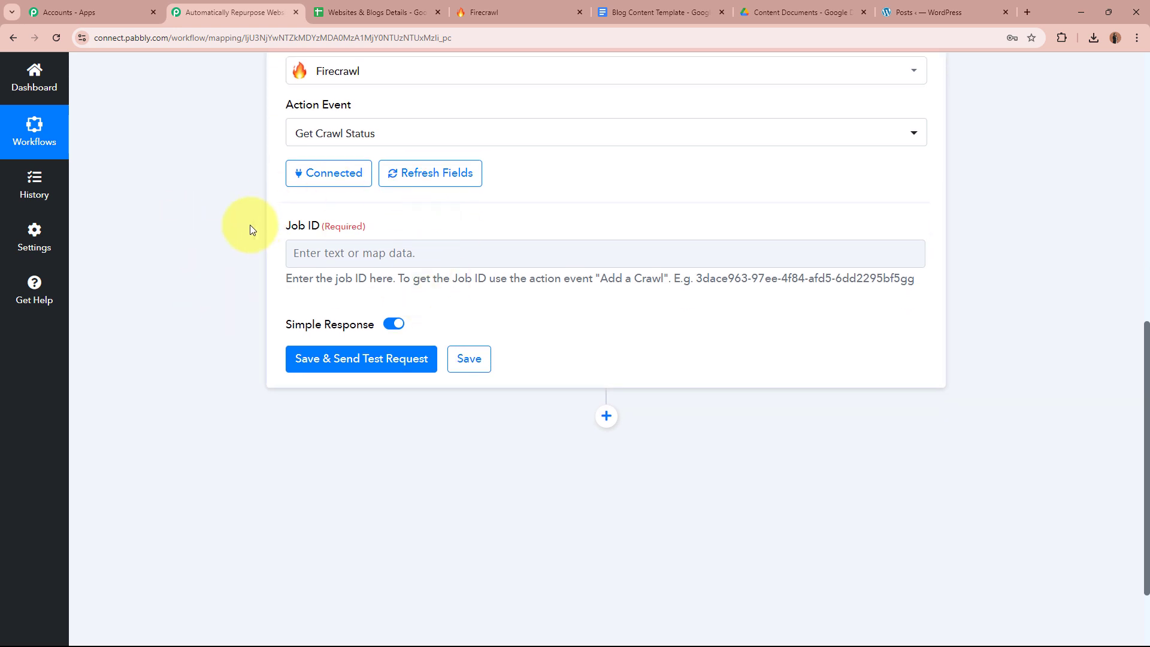
left_click(461, 254)
left_click(360, 412)
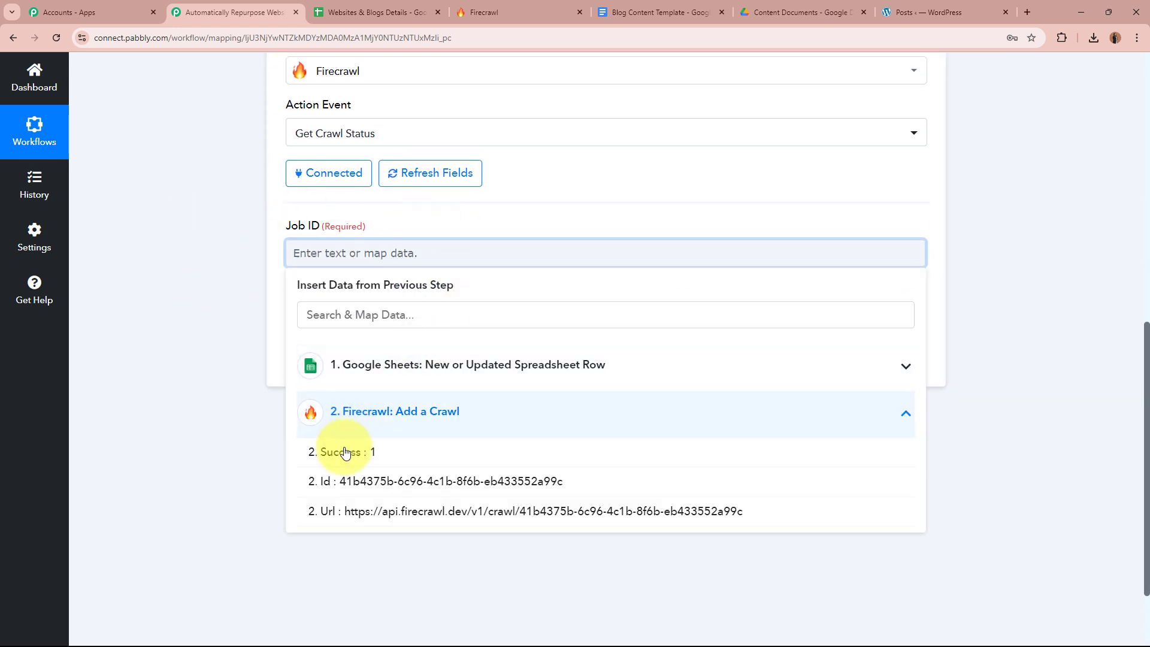
left_click(546, 483)
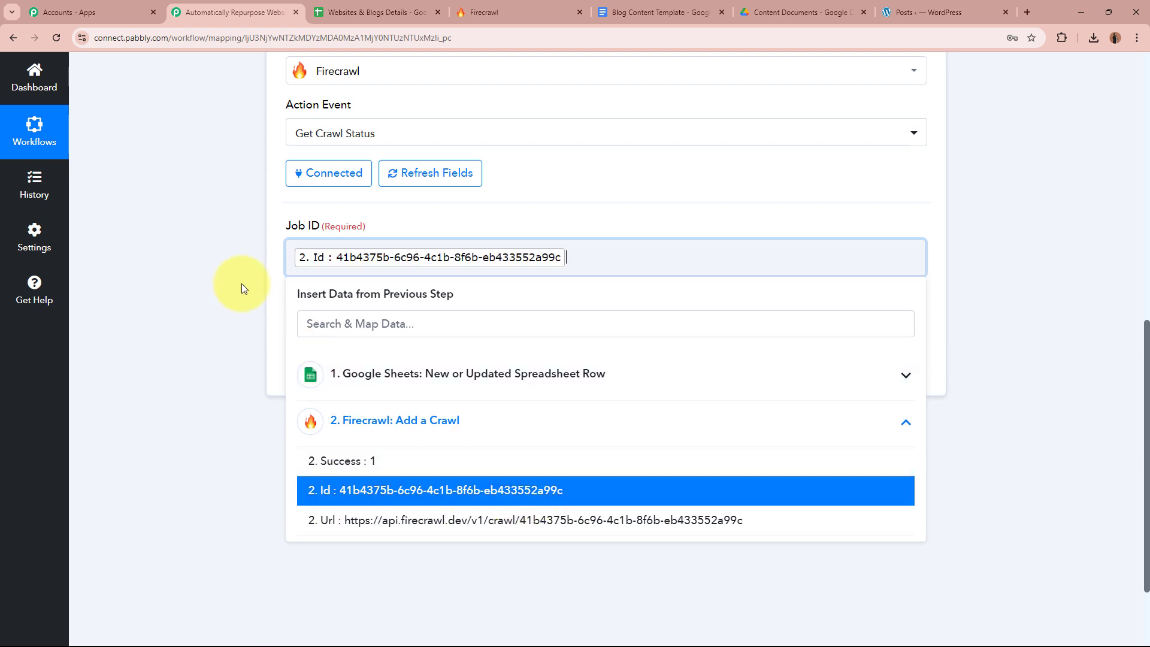
left_click(241, 279)
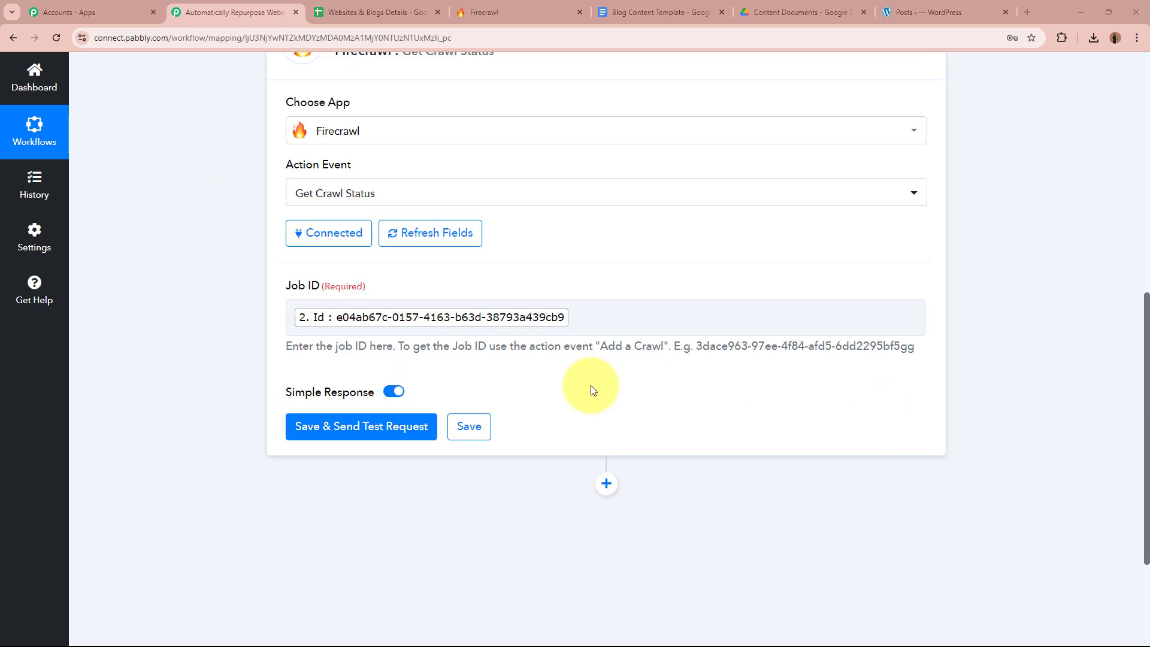
Step: Save the Get Crawl Status action with a test request and check the response's Status and Data 0 Content fields
scroll(591, 390, "down", 1)
left_click(347, 364)
scroll(204, 366, "down", 1)
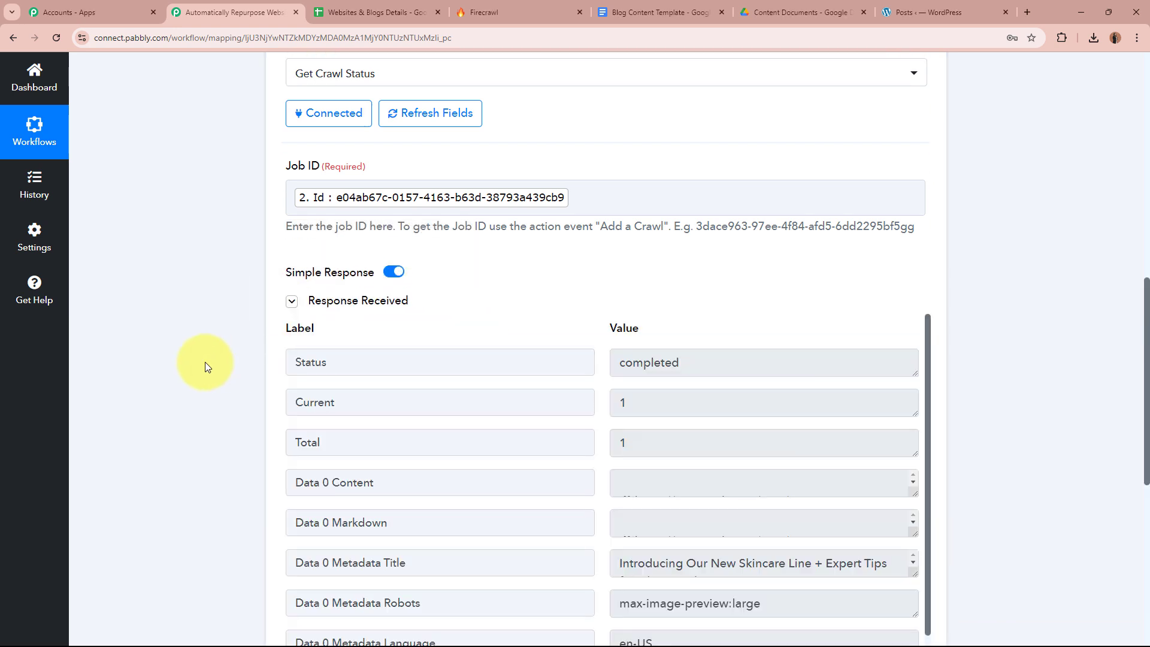
scroll(239, 408, "down", 3)
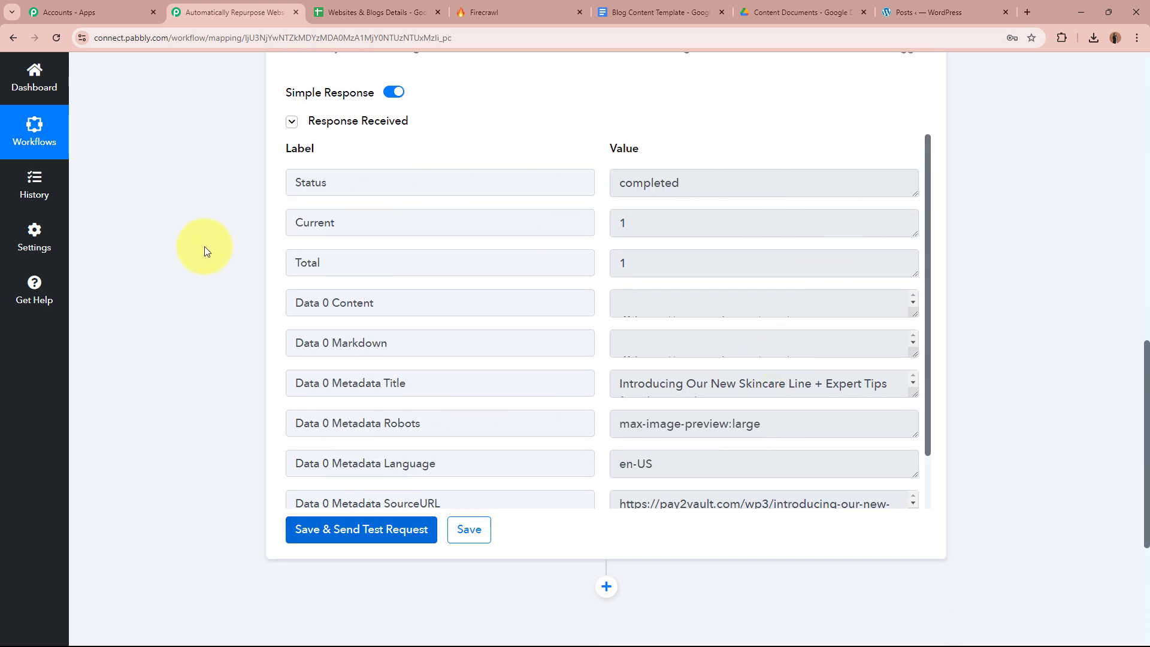
left_click_drag(367, 186, 276, 181)
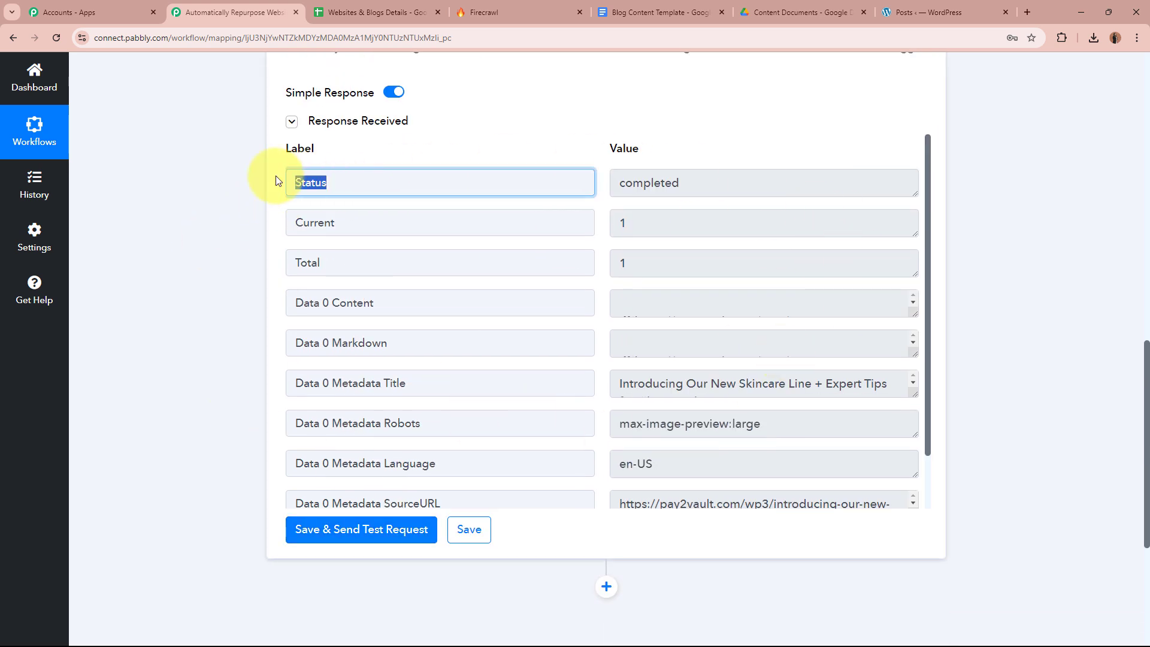
left_click_drag(812, 178, 505, 179)
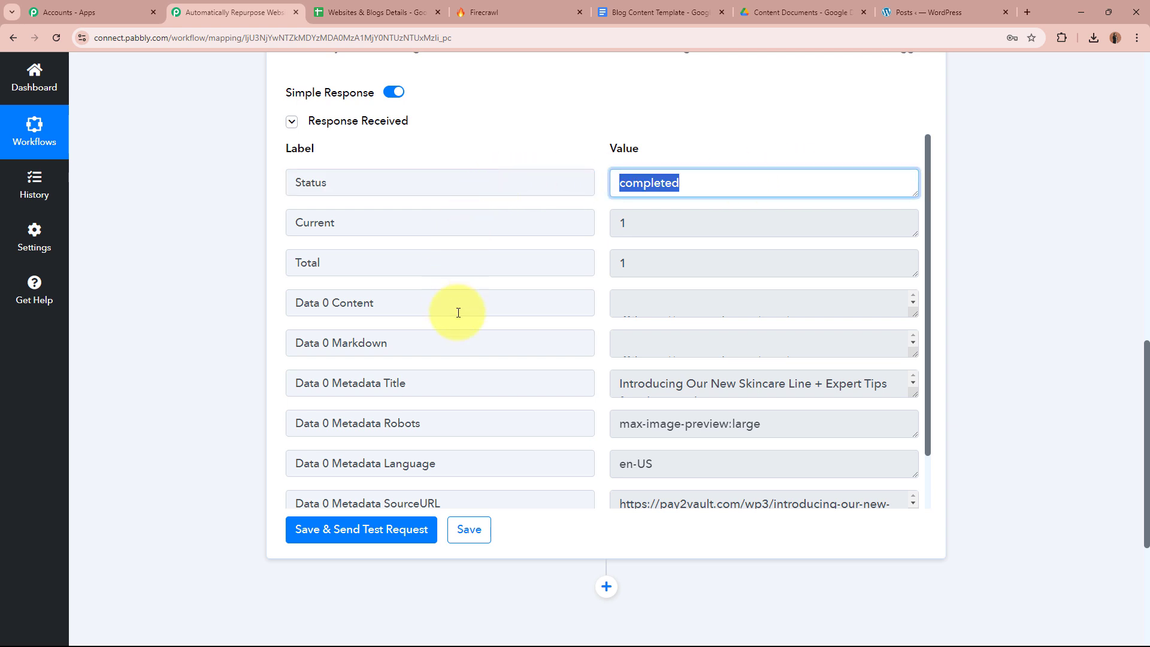
left_click_drag(353, 305, 639, 309)
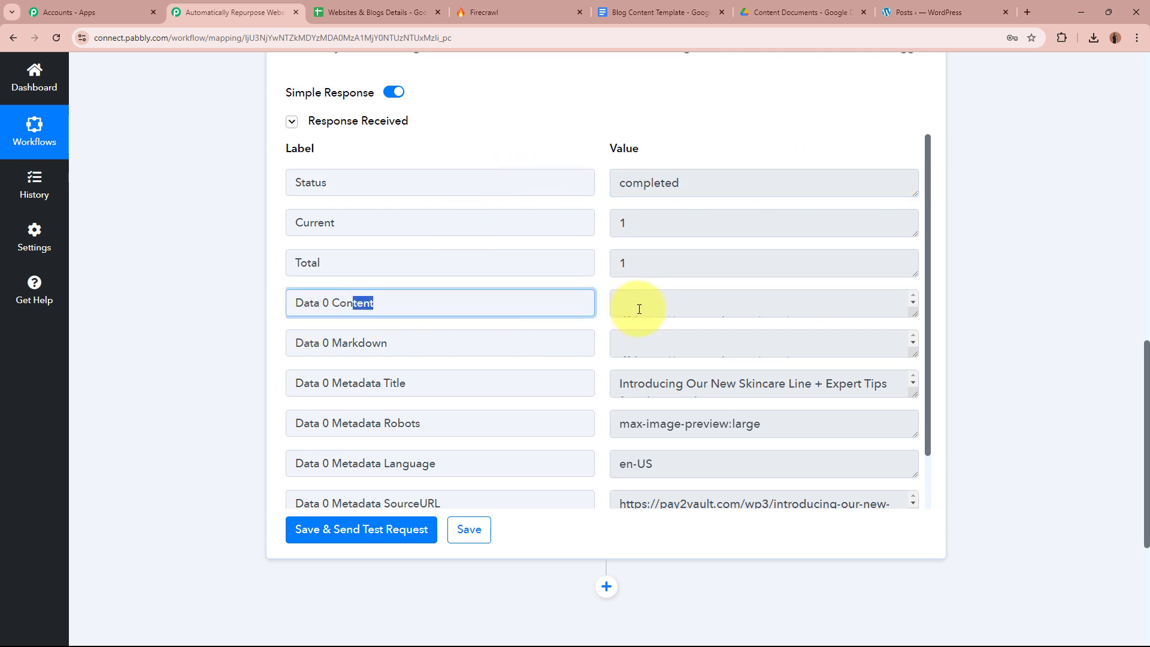
Step: Examine the full Data 0 Content value in the Get Crawl Status response against the post URL in the Websites & Blogs Details sheet
left_click(639, 309)
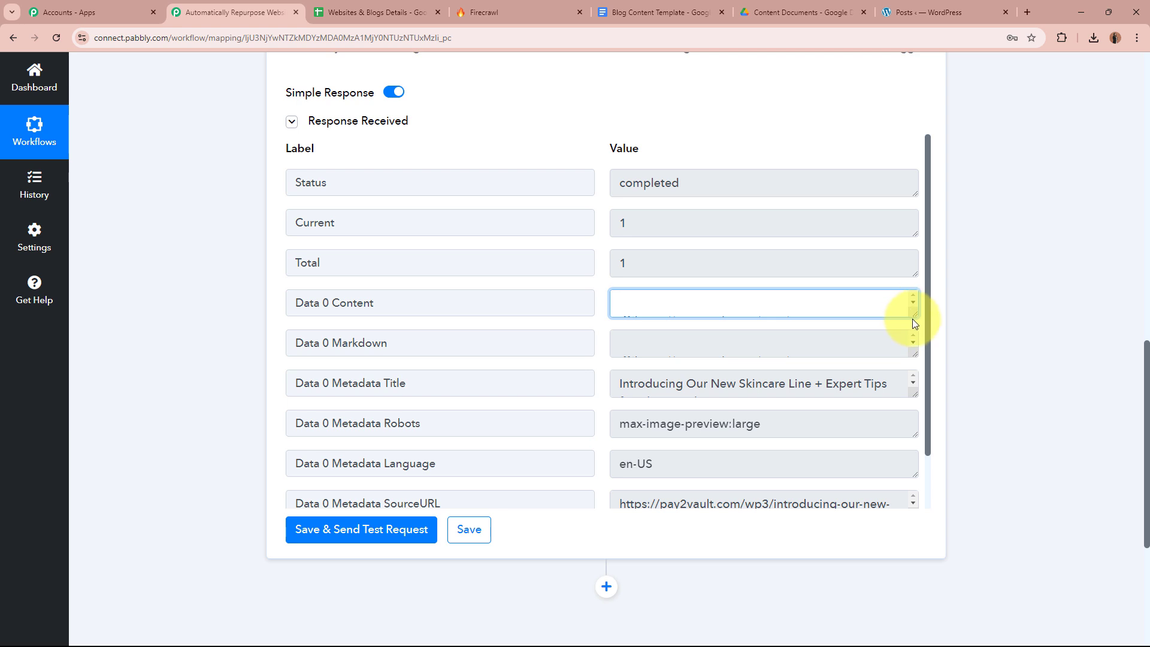
left_click_drag(913, 314, 894, 466)
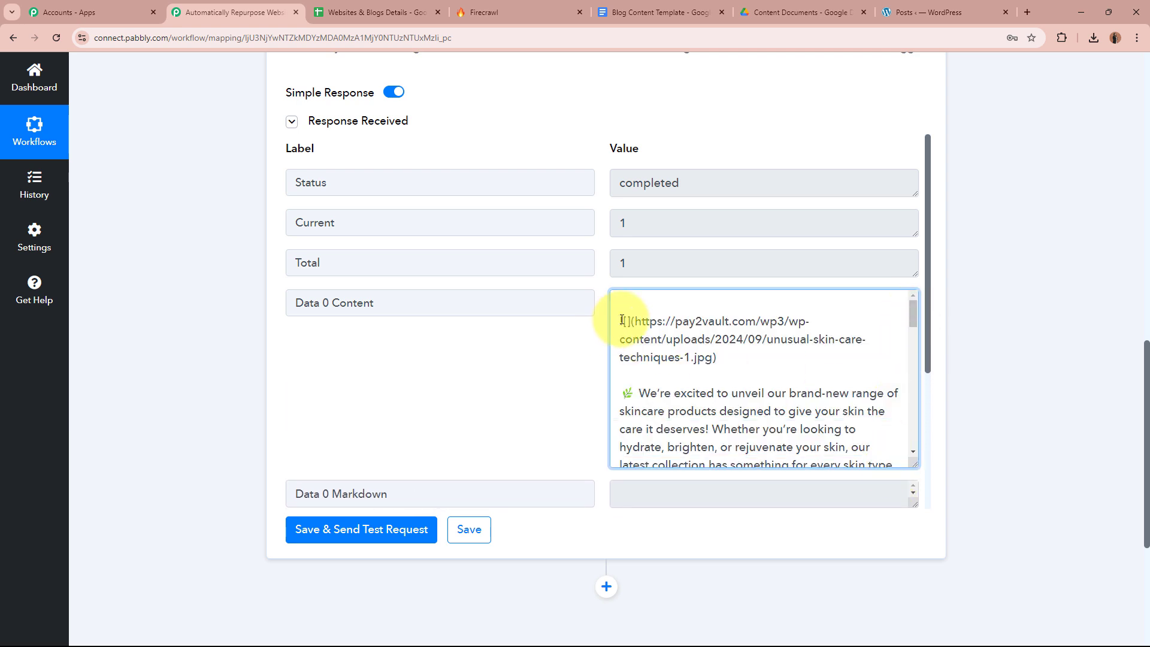
left_click_drag(626, 320, 789, 399)
left_click(790, 400)
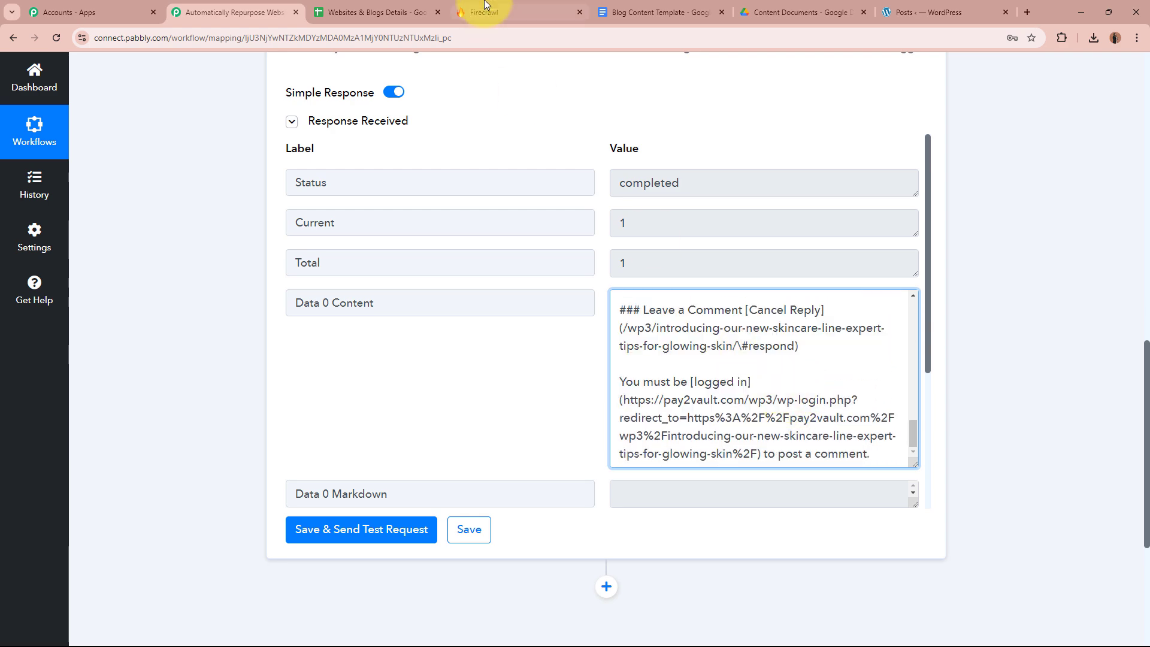
left_click(369, 12)
left_click(409, 246)
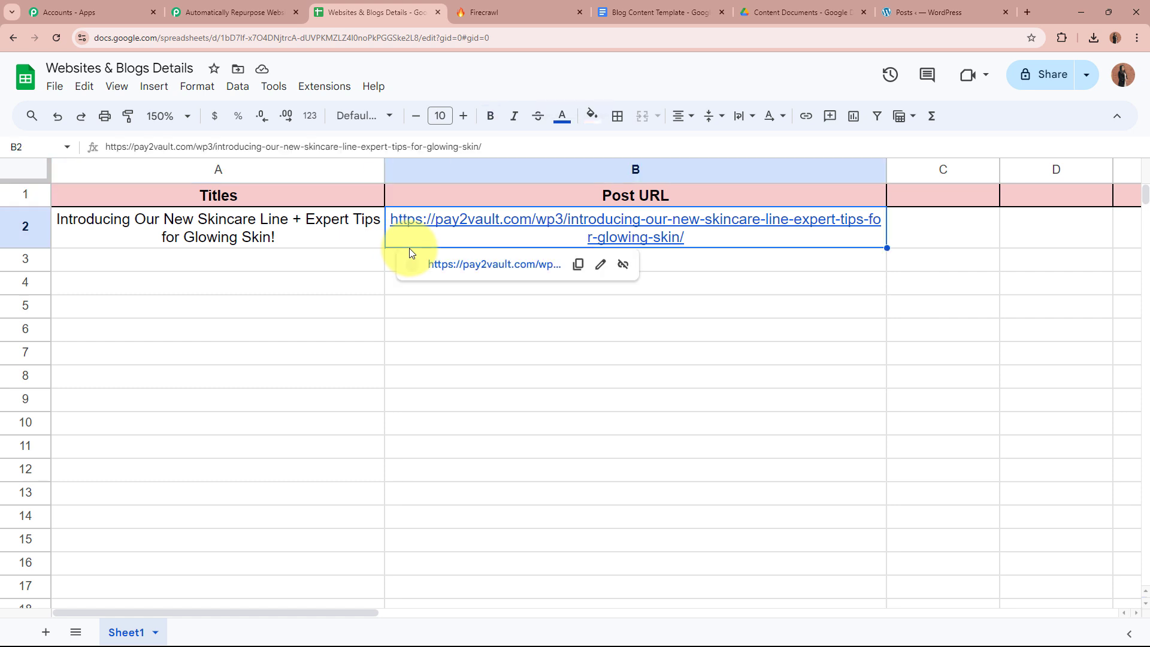
left_click(245, 21)
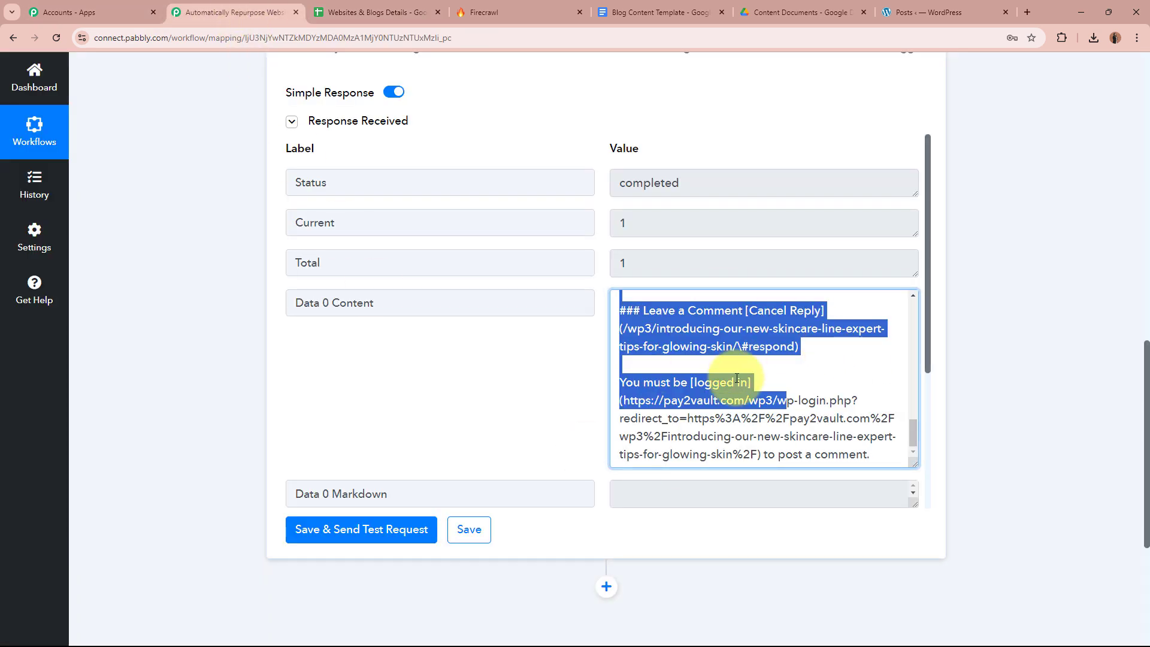
left_click(809, 431)
left_click_drag(914, 467, 917, 311)
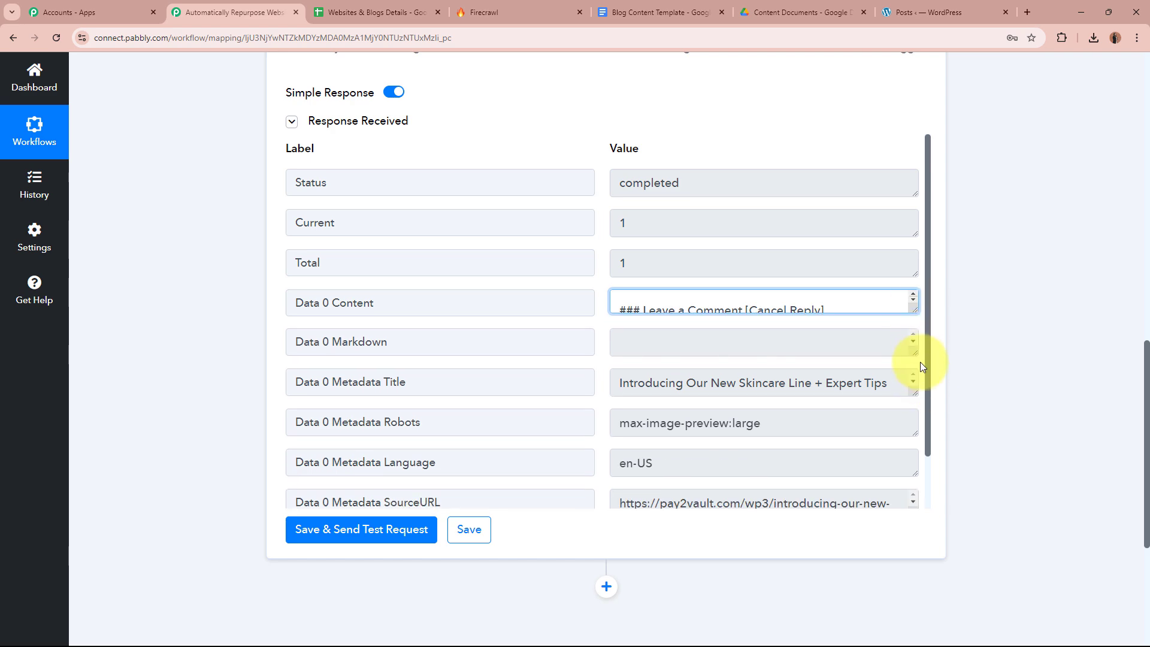
Step: Expand and read through the Data 0 Markdown value of the crawl response, restoring the field to its compact height
left_click_drag(914, 354, 898, 505)
scroll(809, 421, "down", 10)
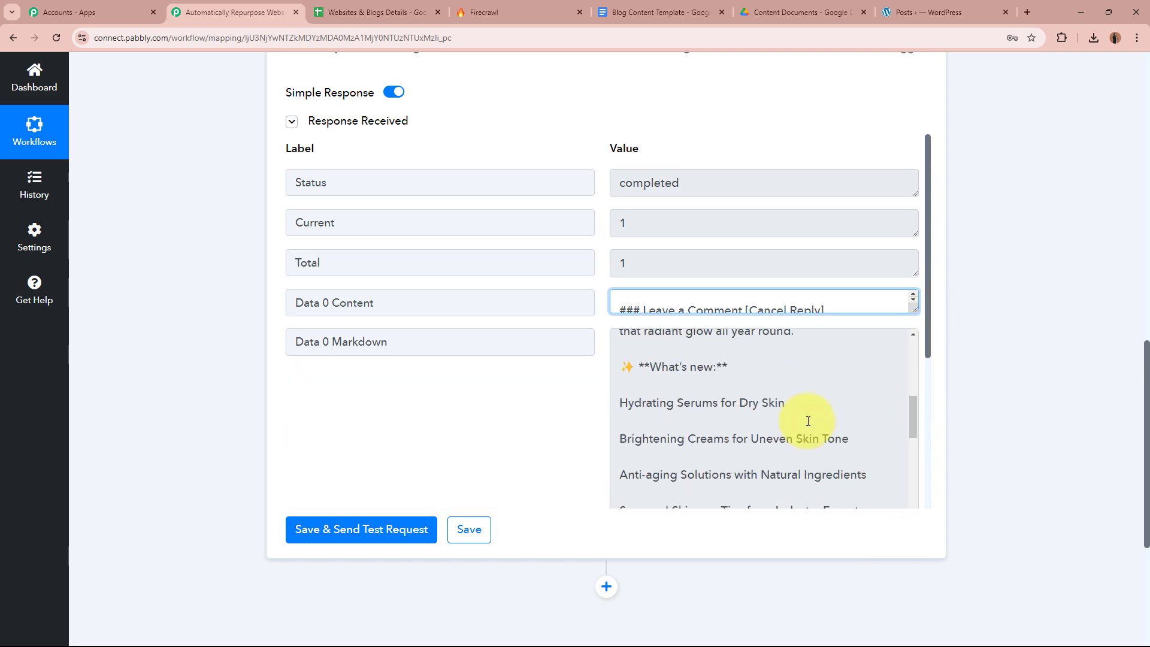
scroll(778, 437, "down", 3)
scroll(588, 326, "down", 5)
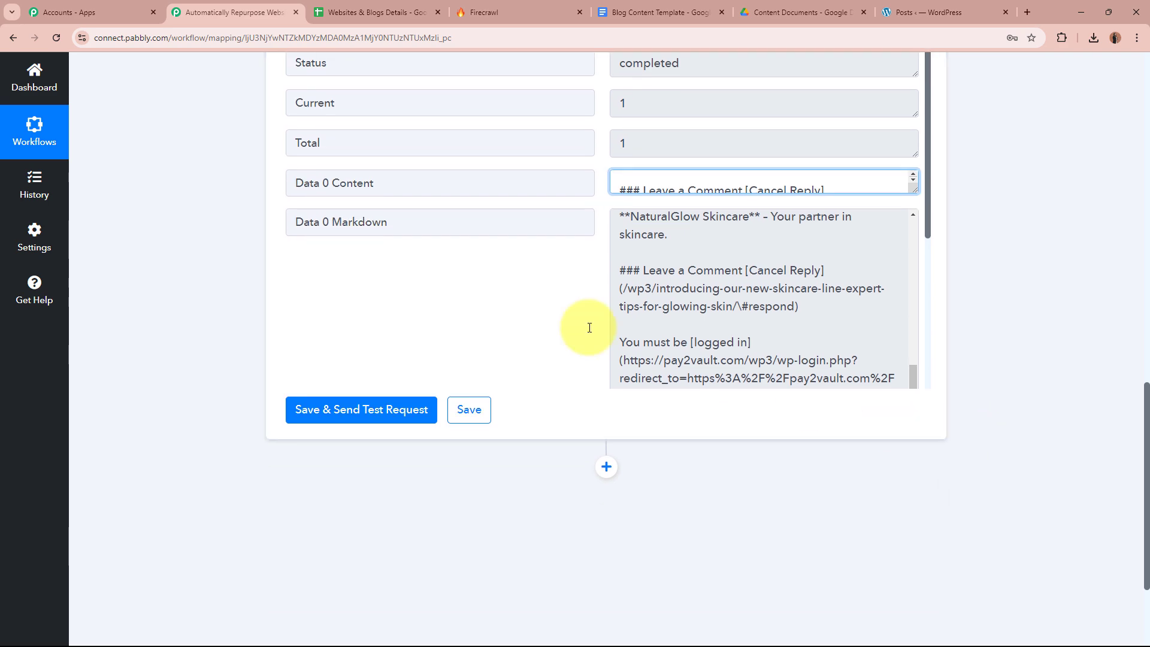
mouse_move(914, 241)
left_mouse_down()
mouse_move(903, 249)
mouse_move(913, 234)
left_mouse_up()
scroll(986, 246, "up", 4)
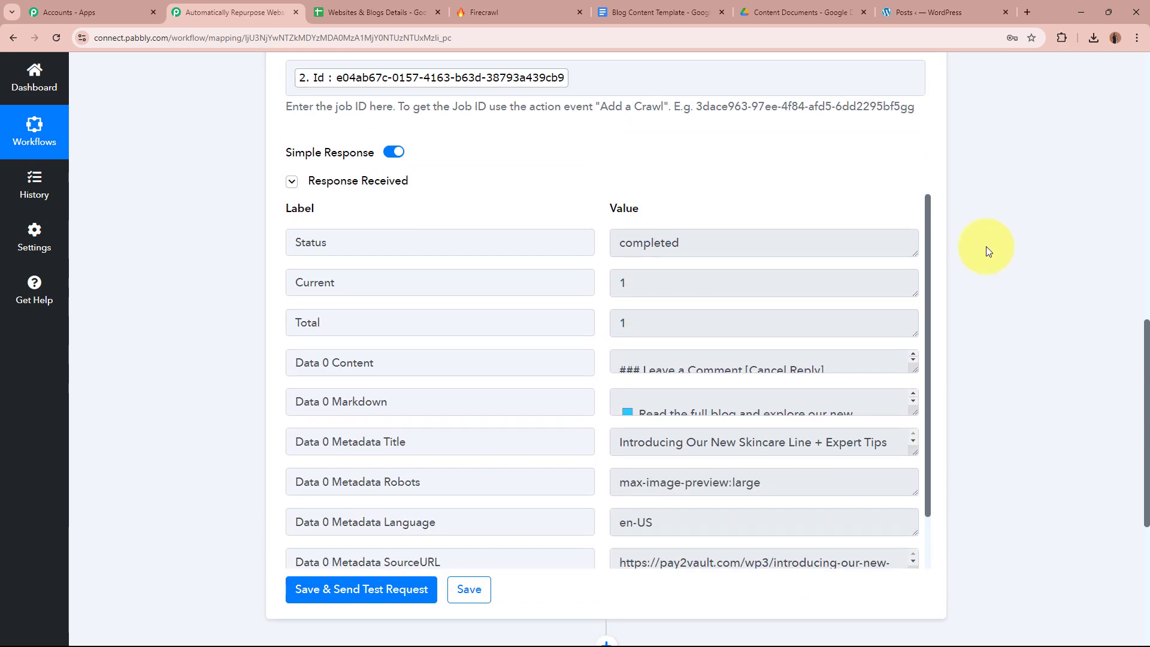
scroll(986, 246, "up", 5)
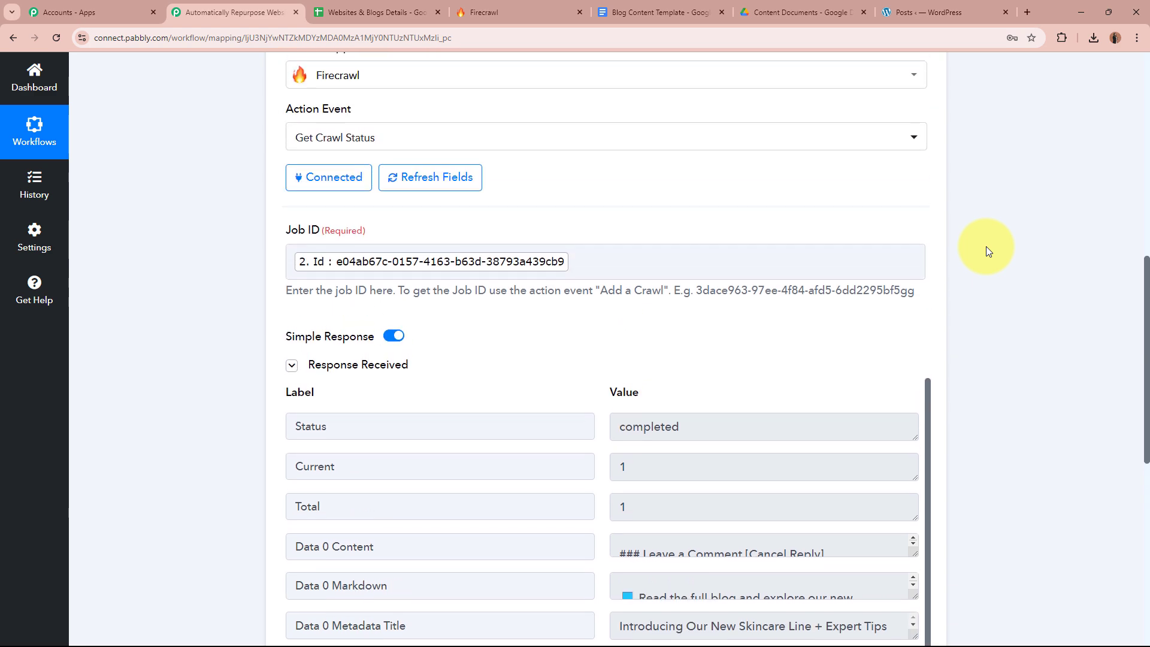
Step: Check the Data 0 Metadata Title and SourceURL values, and collapse the Get Crawl Status step
scroll(221, 329, "down", 6)
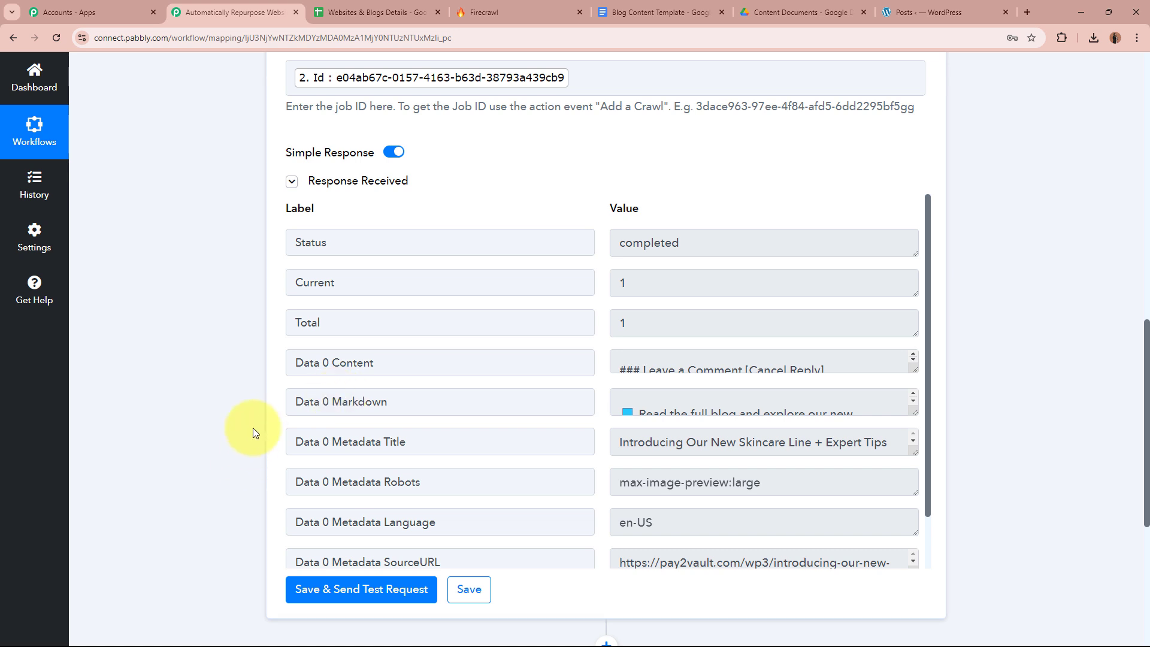
scroll(163, 411, "down", 1)
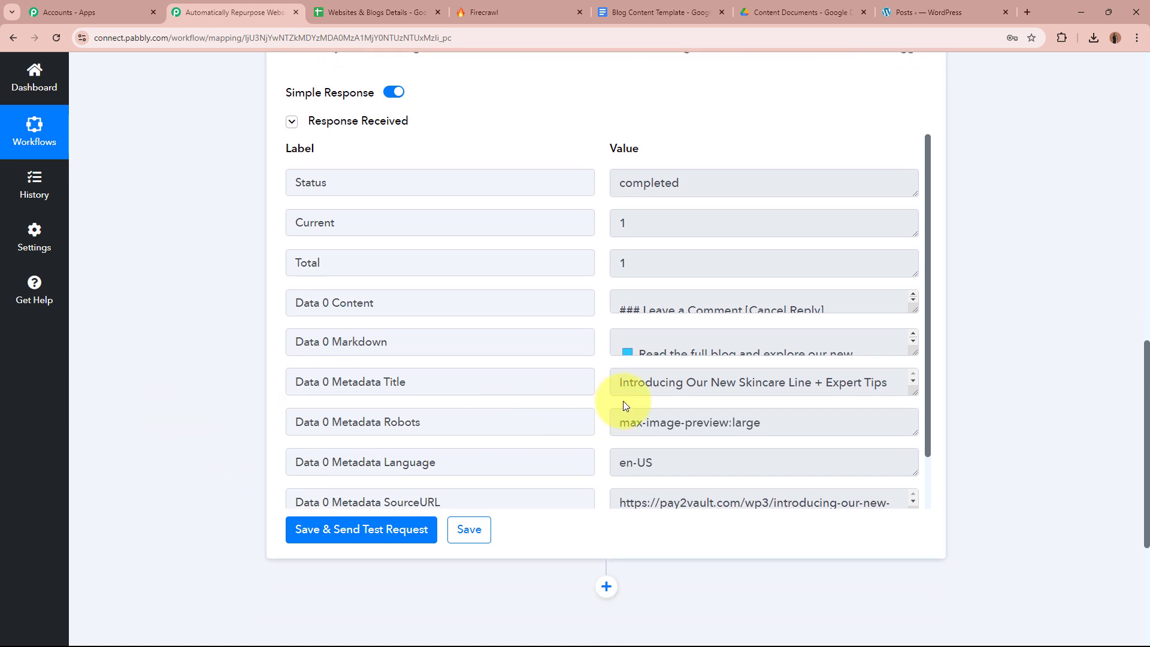
left_click_drag(626, 383, 898, 382)
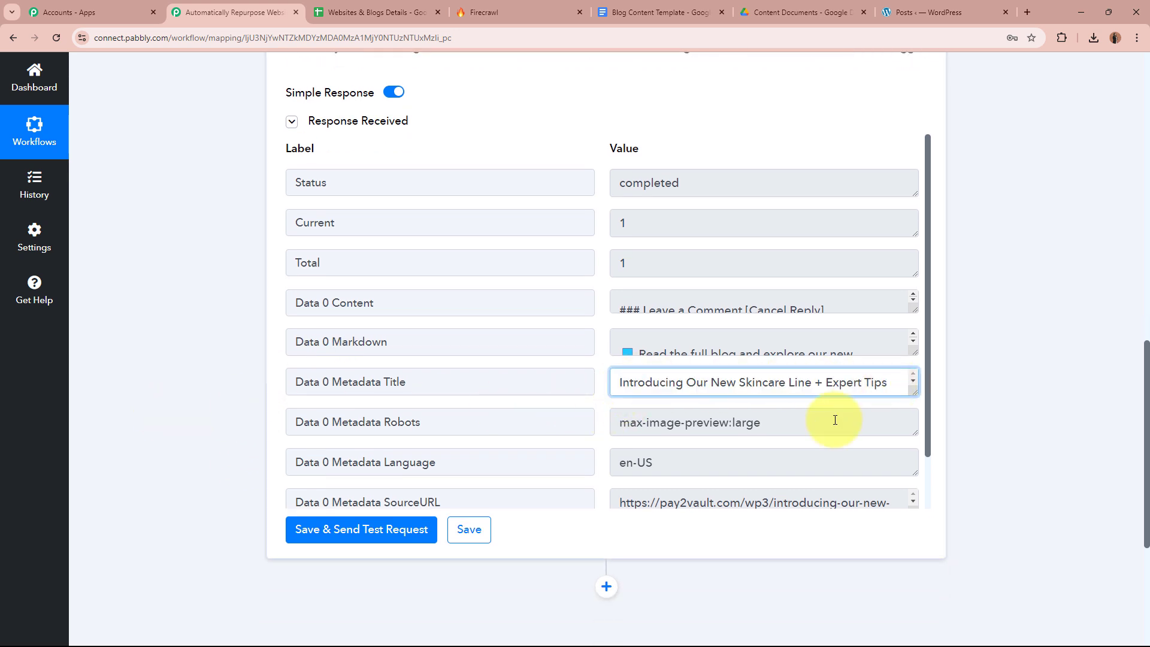
scroll(834, 418, "down", 1)
left_click_drag(620, 443, 888, 441)
left_click(1022, 427)
scroll(1004, 420, "up", 14)
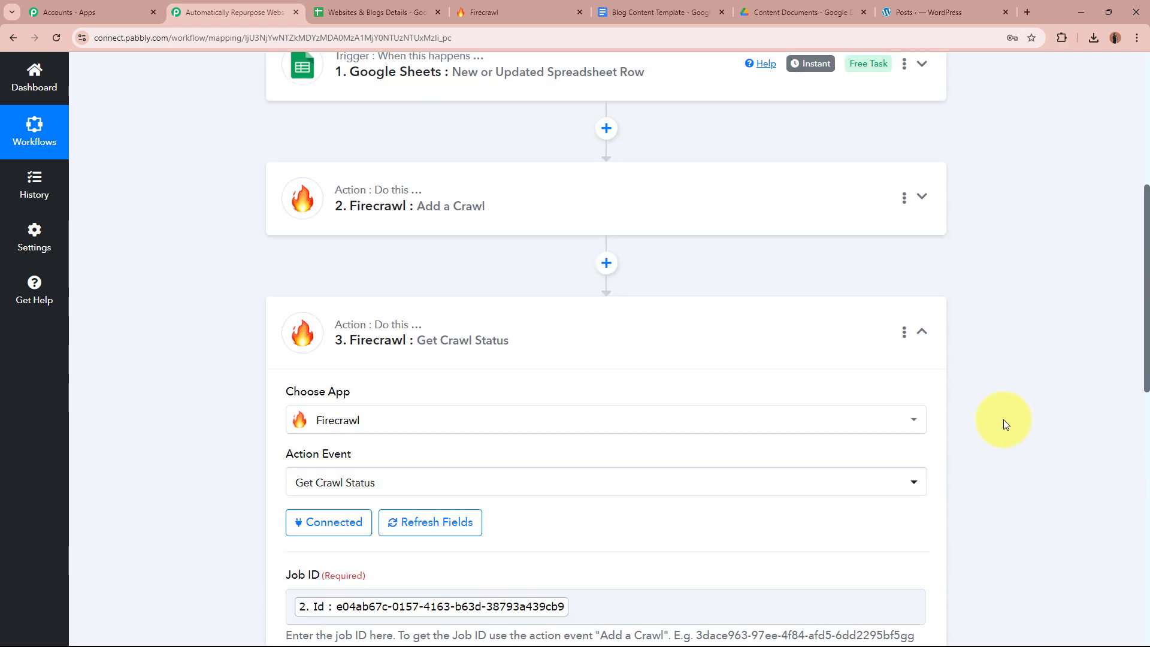
left_click(315, 468)
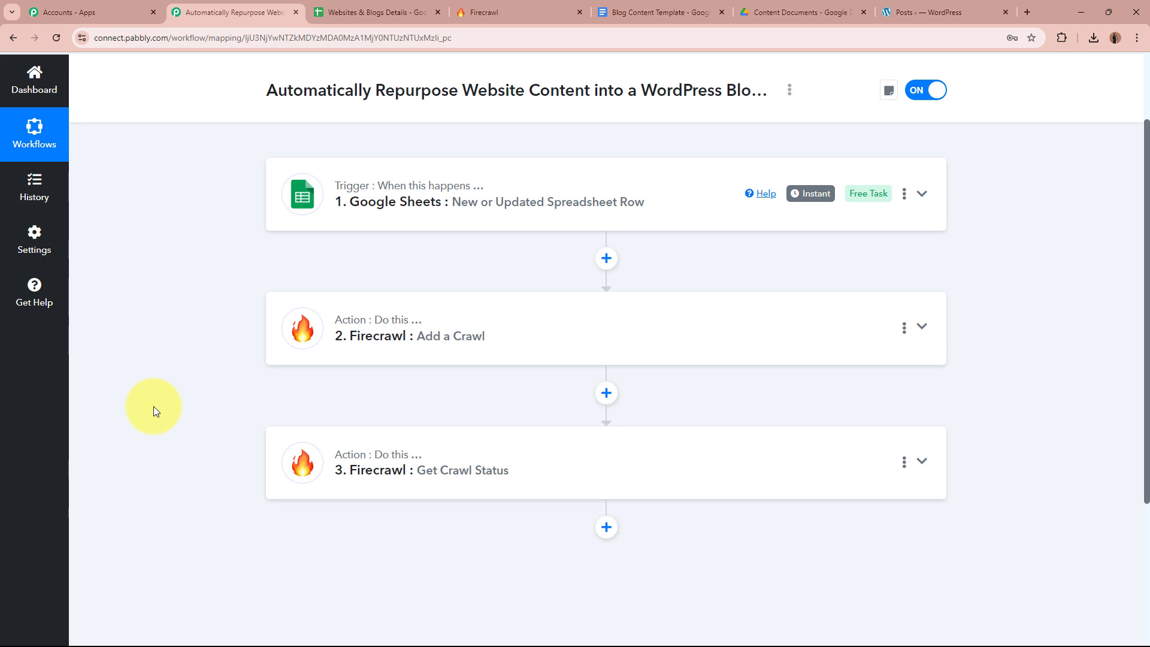
Step: Check the Blog Content Template document, and add another action below Get Crawl Status with Google Docs as its app
left_click(664, 12)
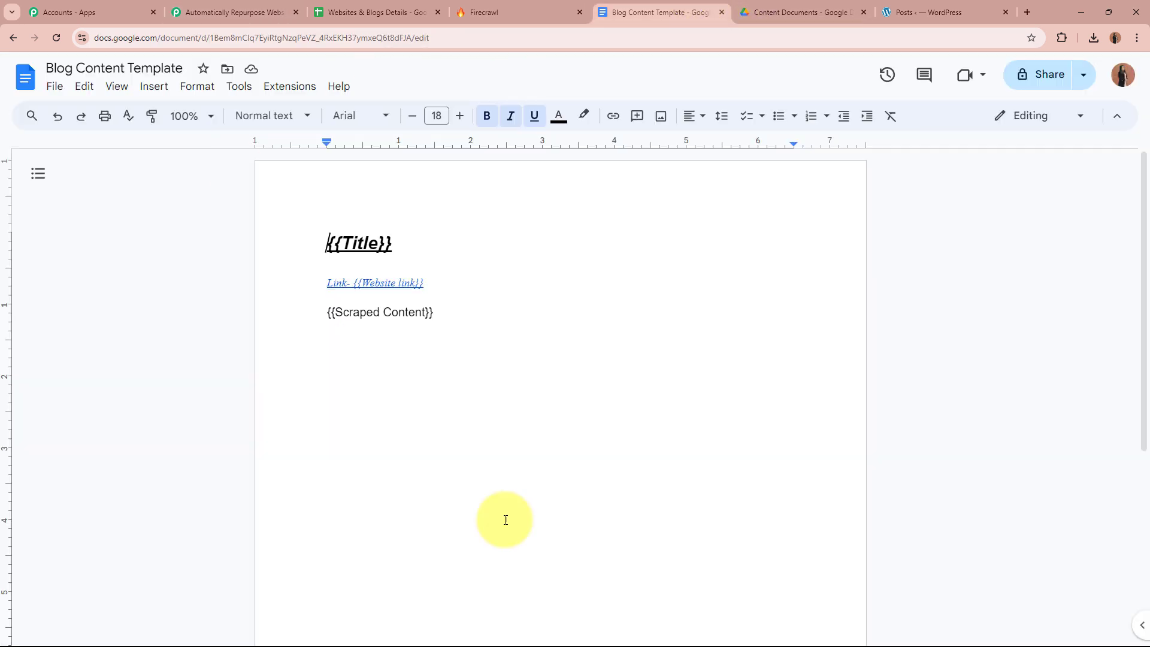
left_click(239, 12)
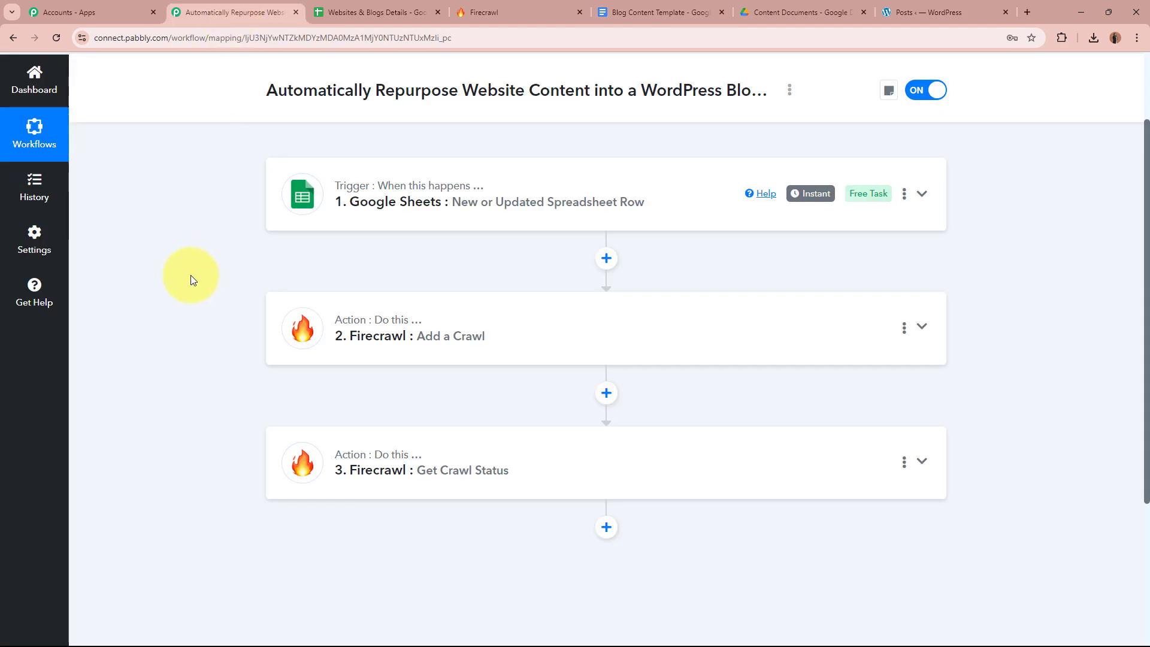
scroll(190, 280, "down", 3)
left_click(606, 346)
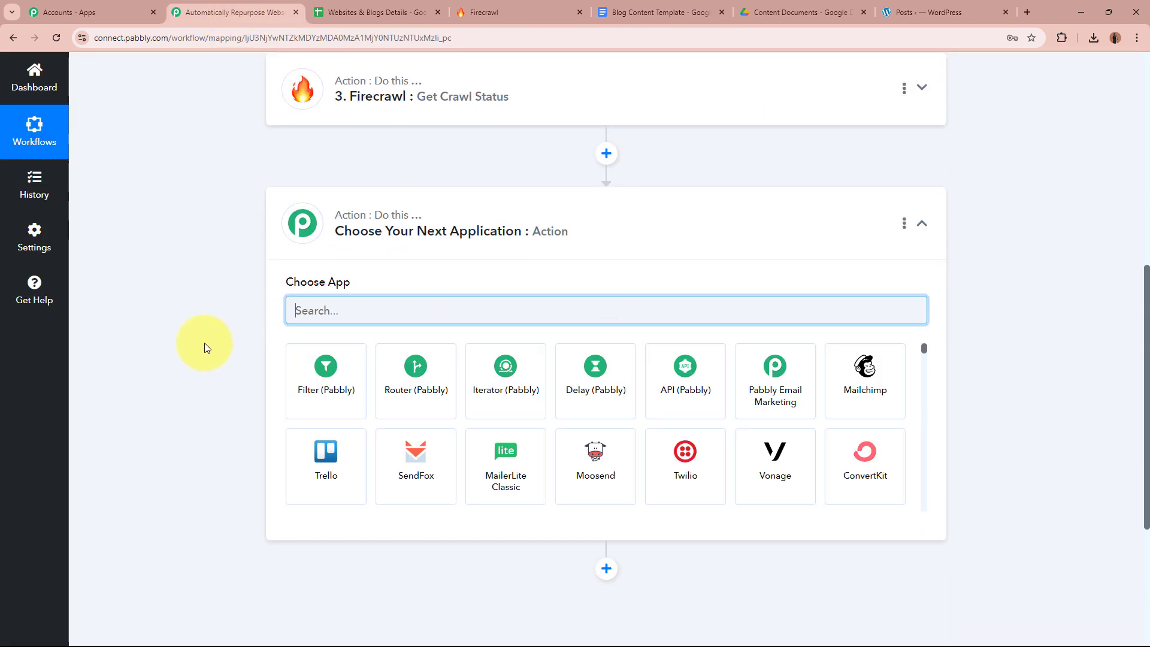
type("Goog")
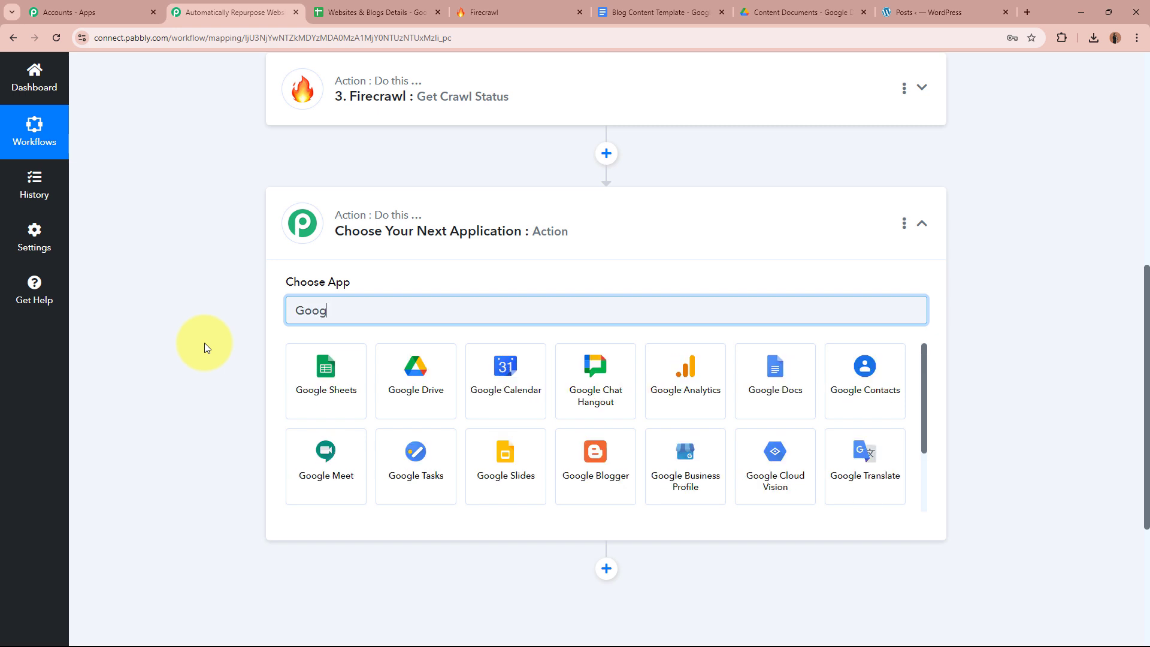
left_click(788, 405)
Step: Switch to the template document in Google Docs and review its Title, Website link and Scraped Content placeholders
left_click(638, 15)
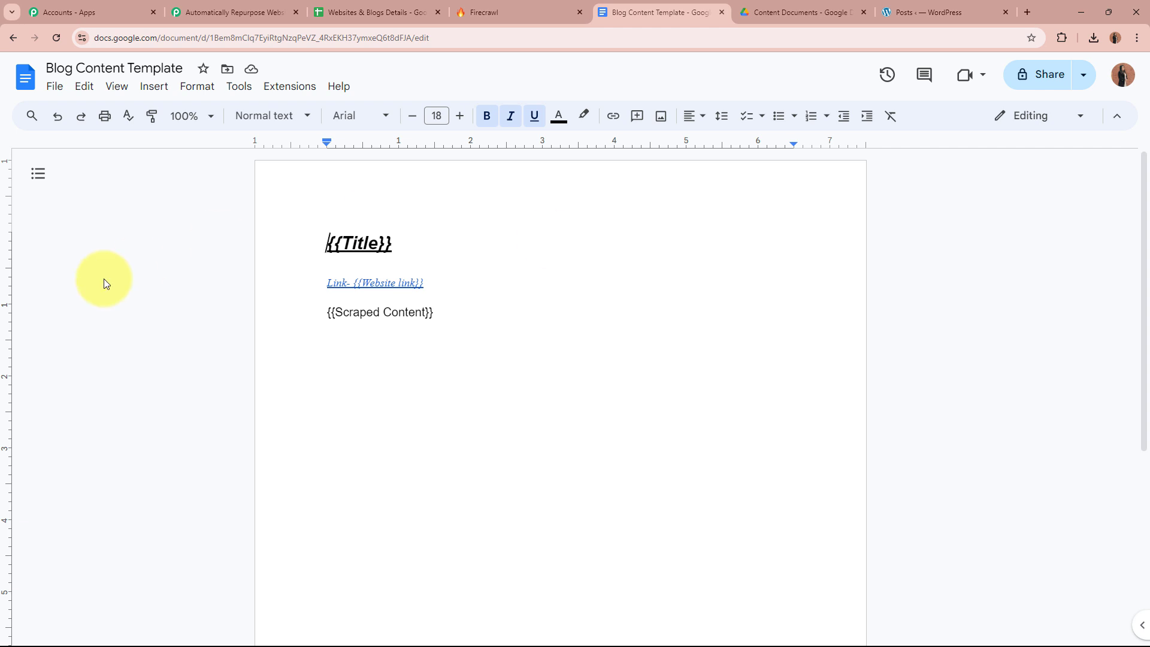
left_click(398, 283)
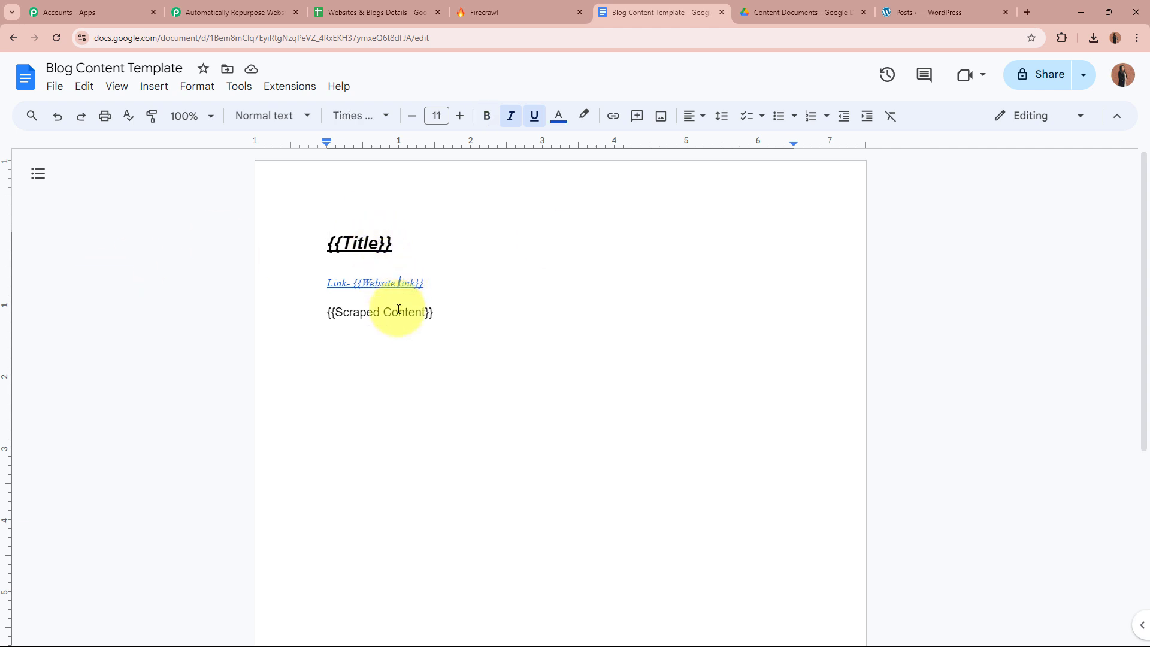
left_click(391, 312)
left_click(327, 312)
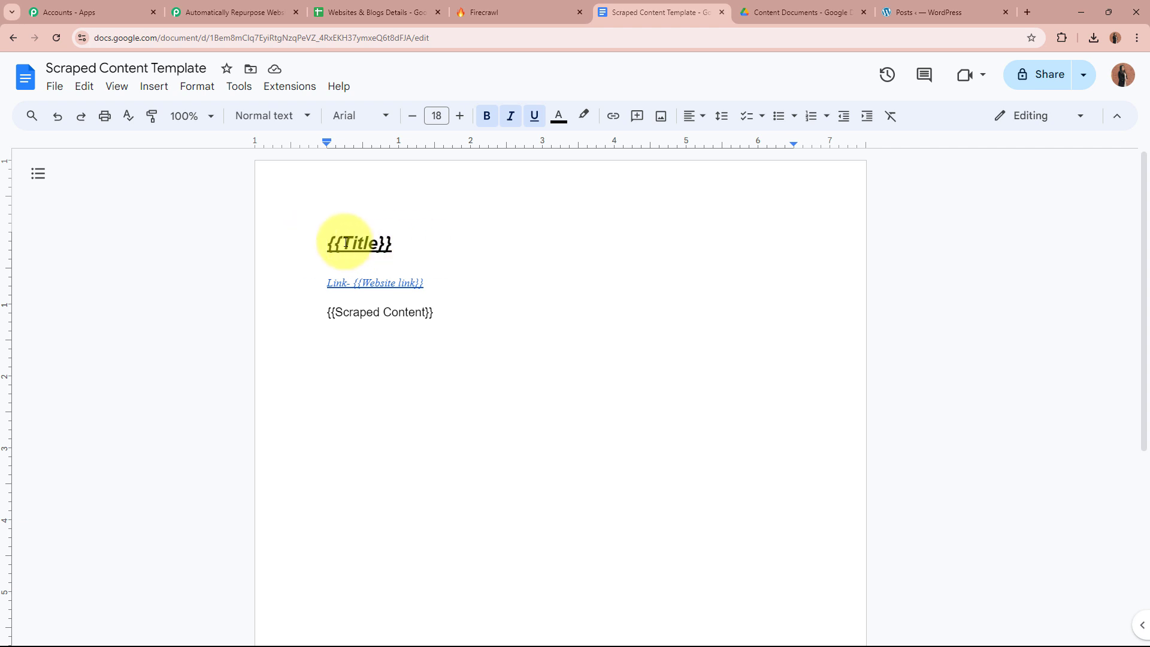
left_click_drag(329, 244, 401, 244)
left_click(174, 272)
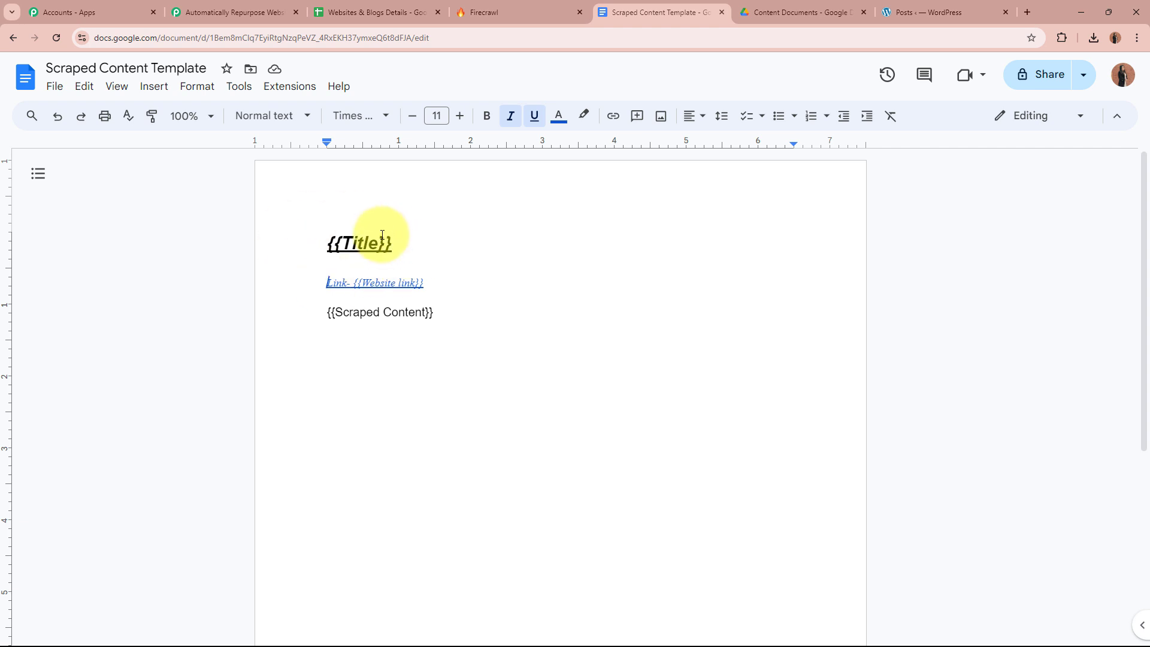
left_click(322, 246)
left_click_drag(321, 246, 386, 239)
left_click(182, 268)
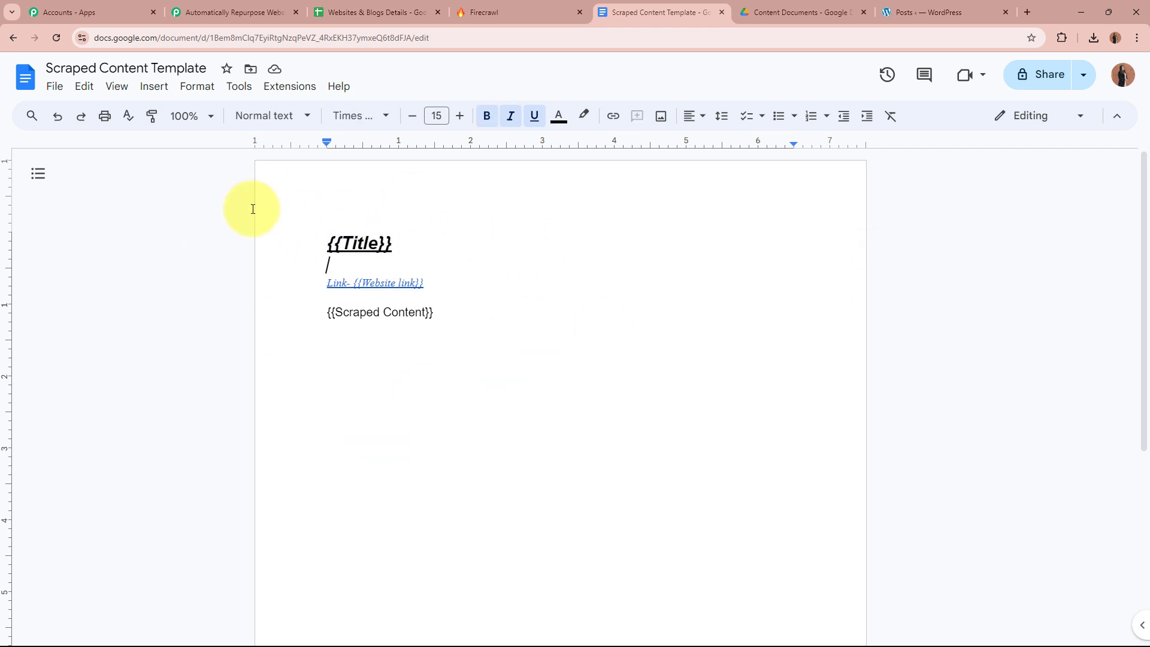
left_click(364, 243)
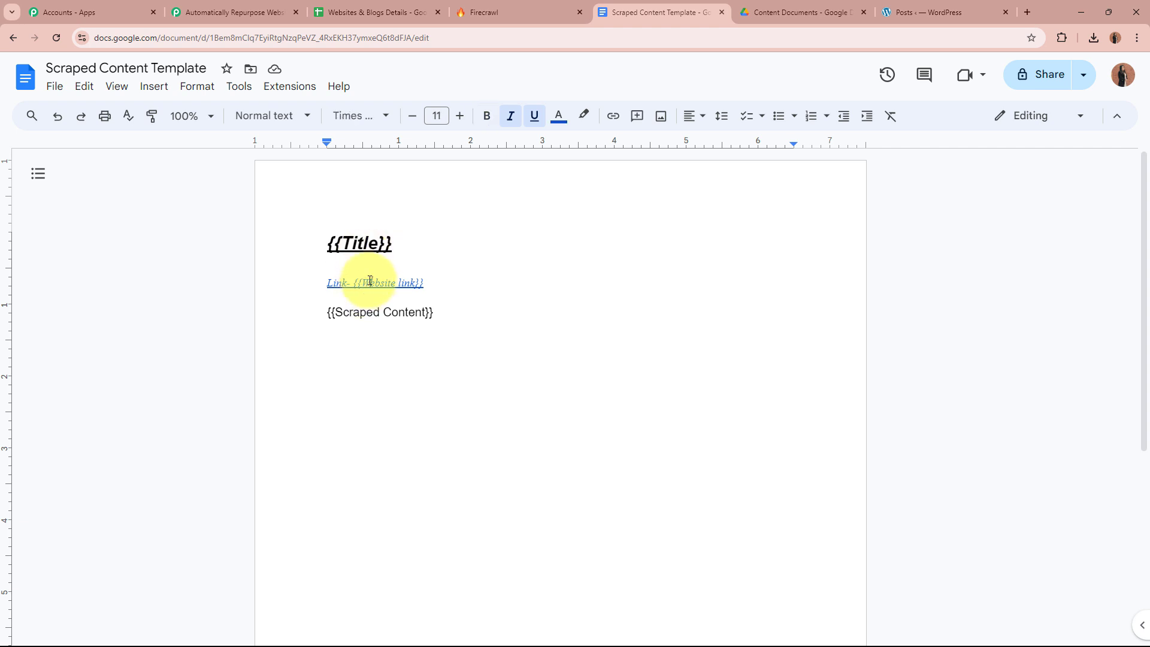
left_click(363, 312)
left_click(220, 285)
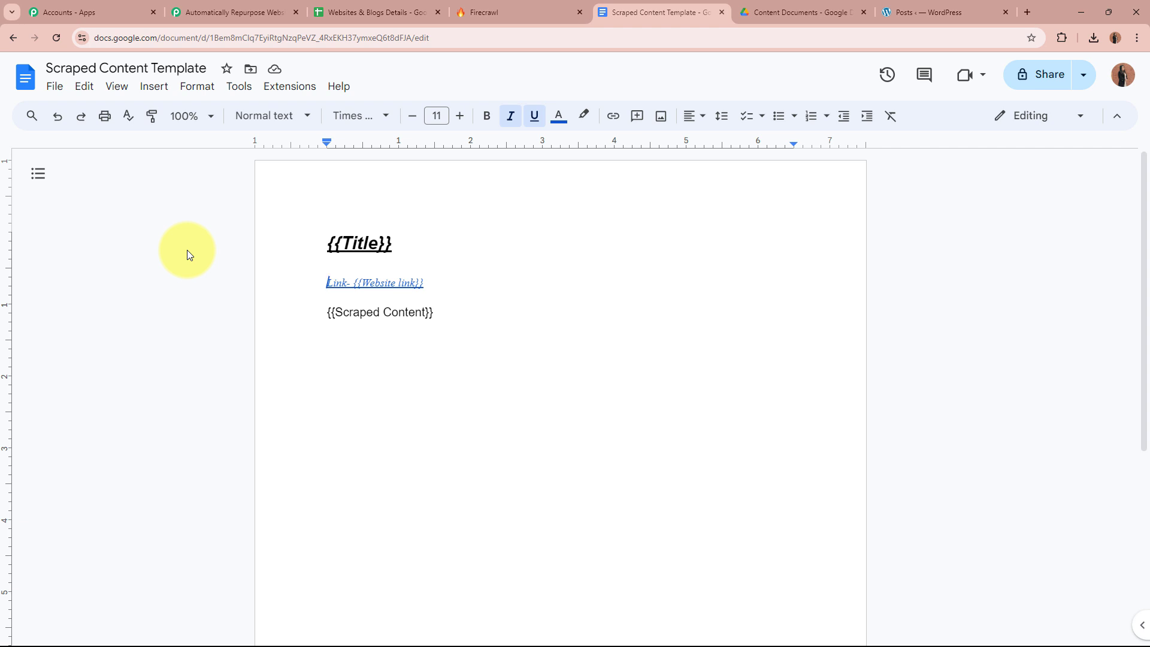
Step: Choose Create Document from Template as the Google Docs action event in Pabbly Connect, and recheck the Scraped Content Template document
left_click(231, 11)
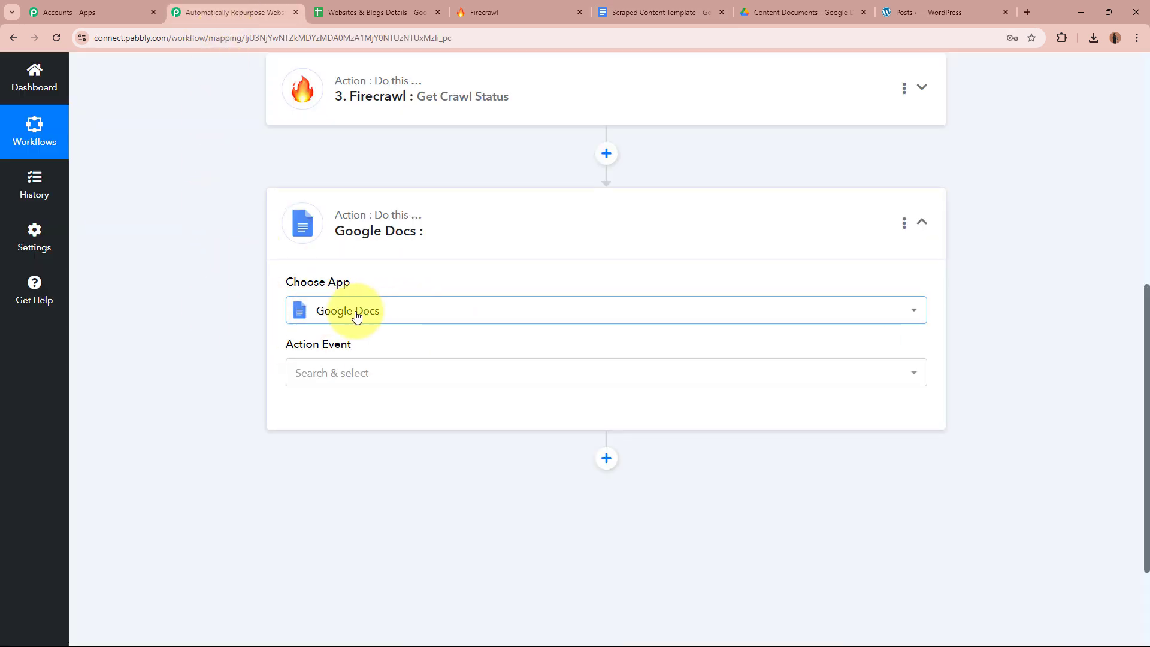
left_click(402, 384)
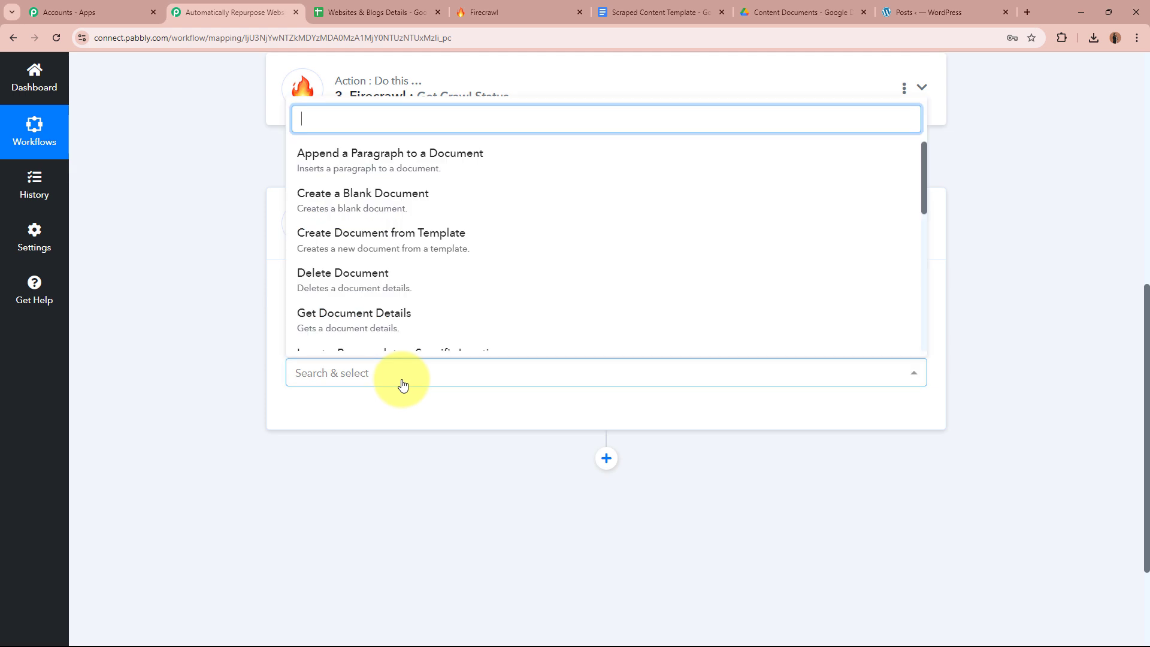
left_click(378, 233)
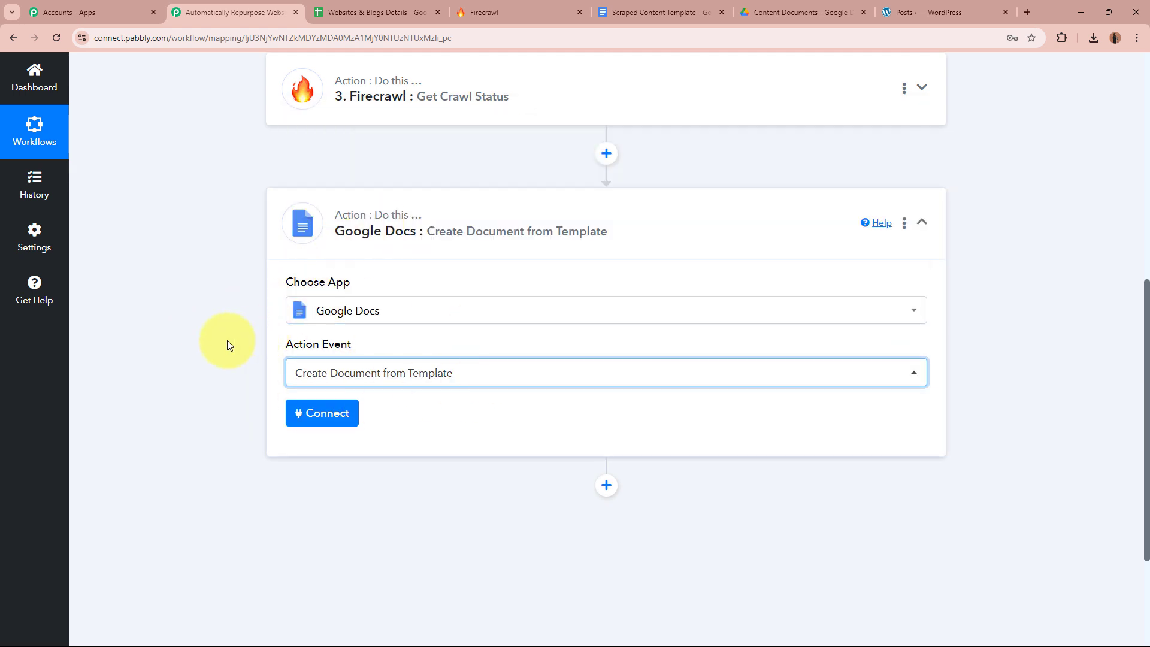
left_click(617, 13)
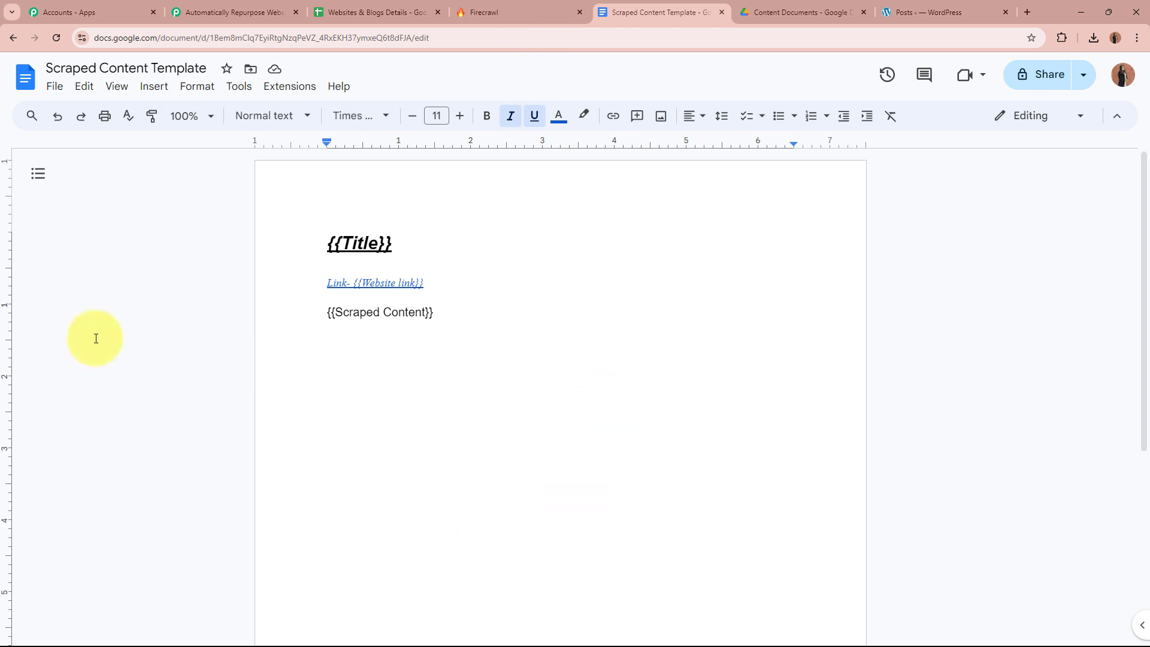
left_click(227, 12)
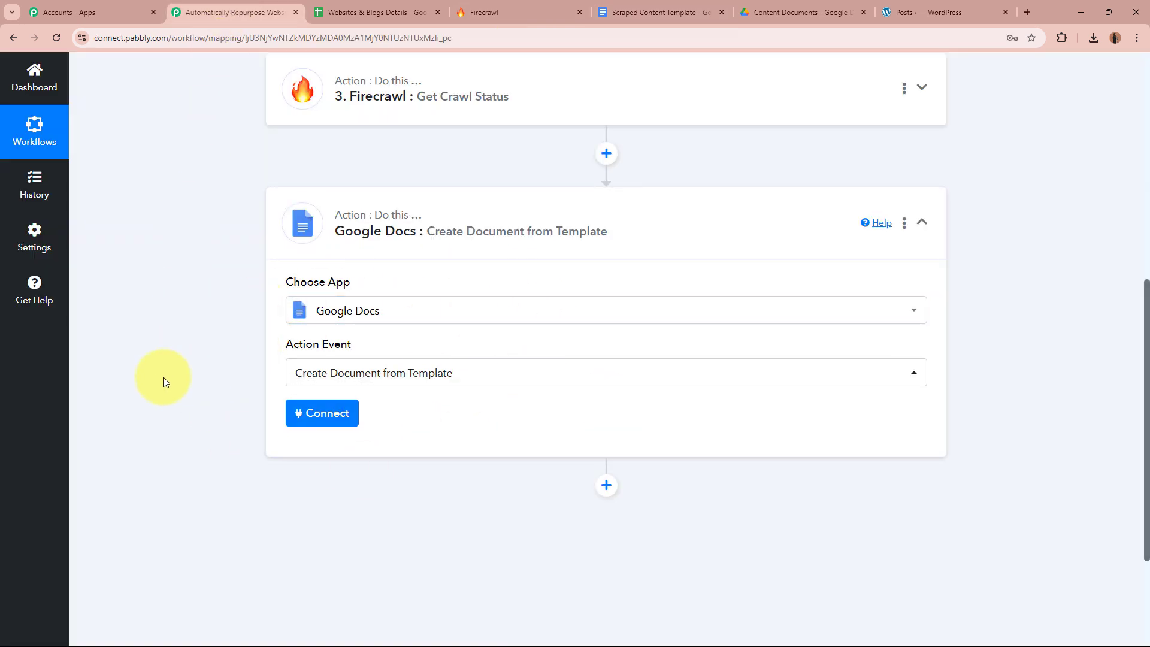
Step: Connect a Google account to the Google Docs action through a new connection and allow Pabbly Connect the requested access
scroll(163, 376, "down", 3)
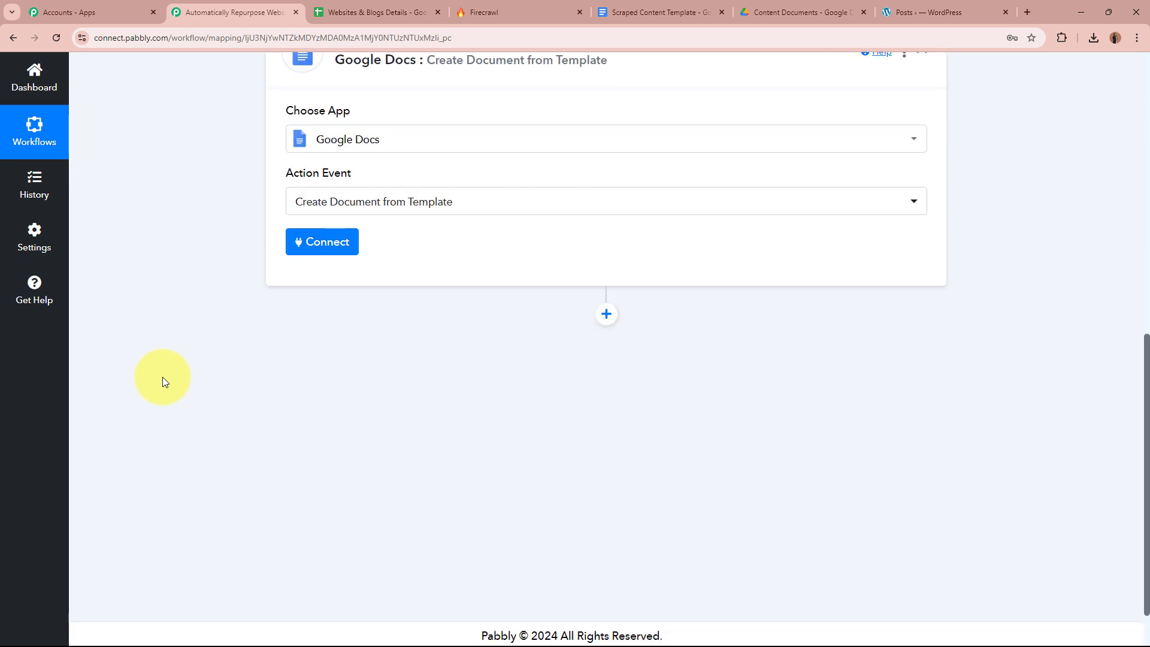
left_click(323, 236)
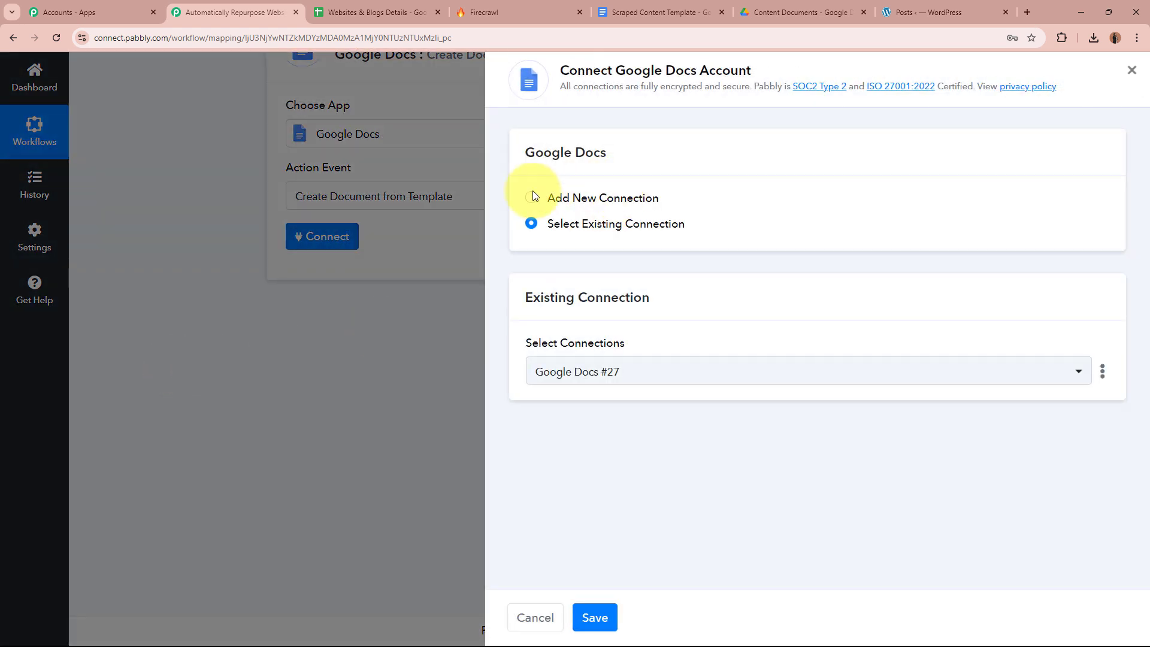
left_click(532, 197)
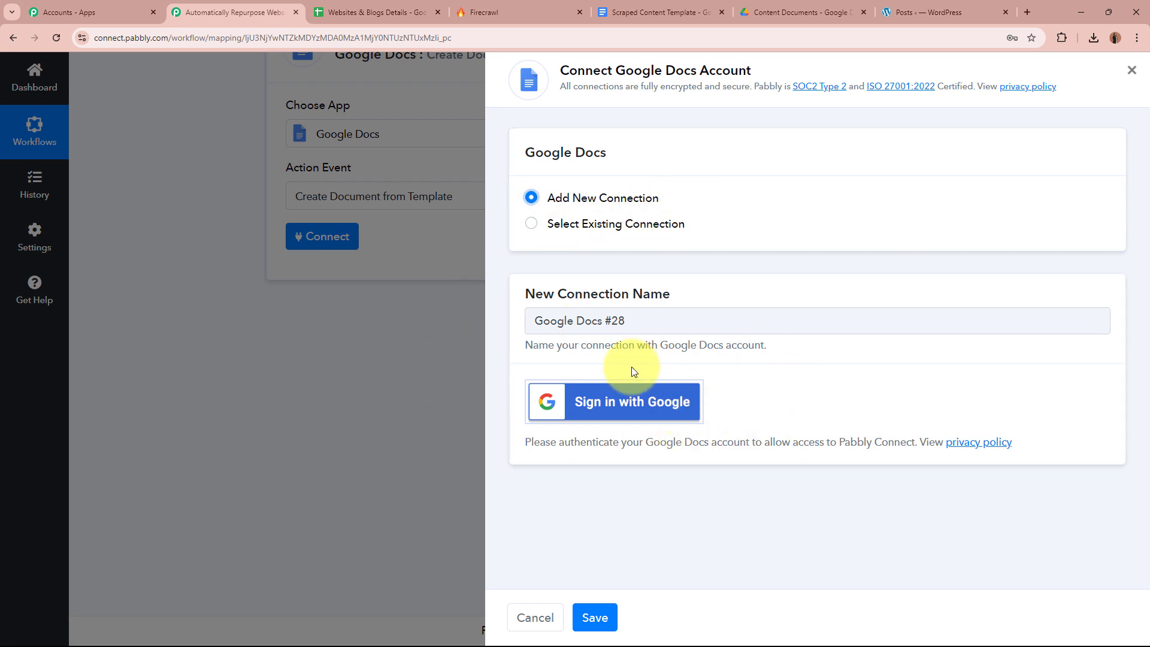
left_click(626, 409)
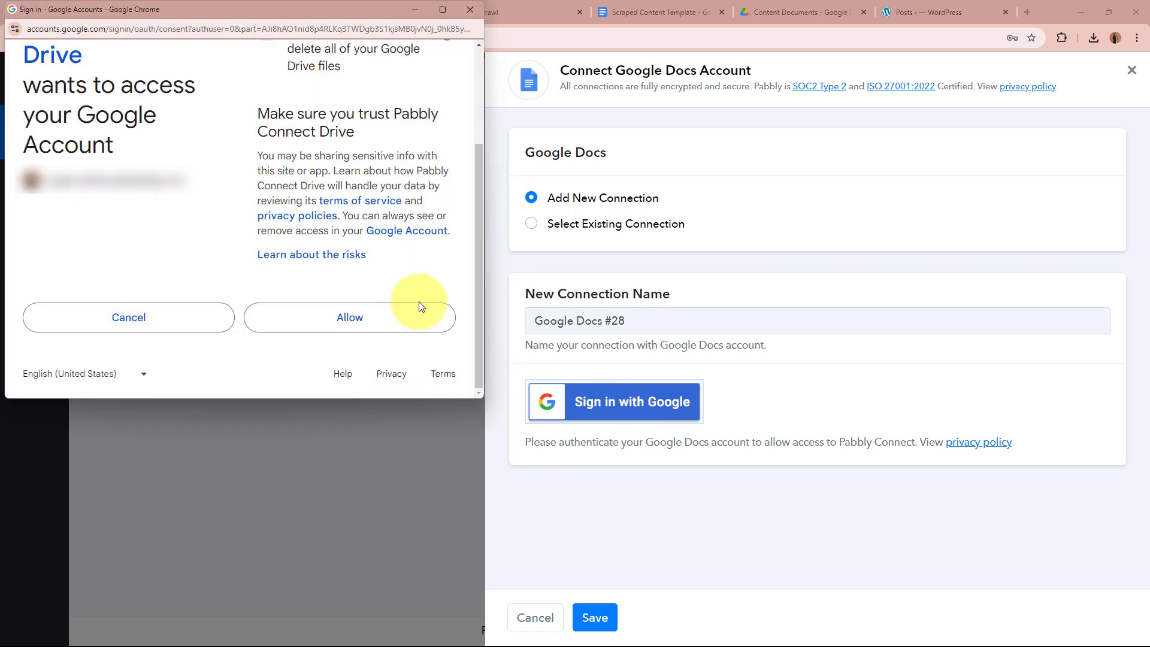
left_click(392, 332)
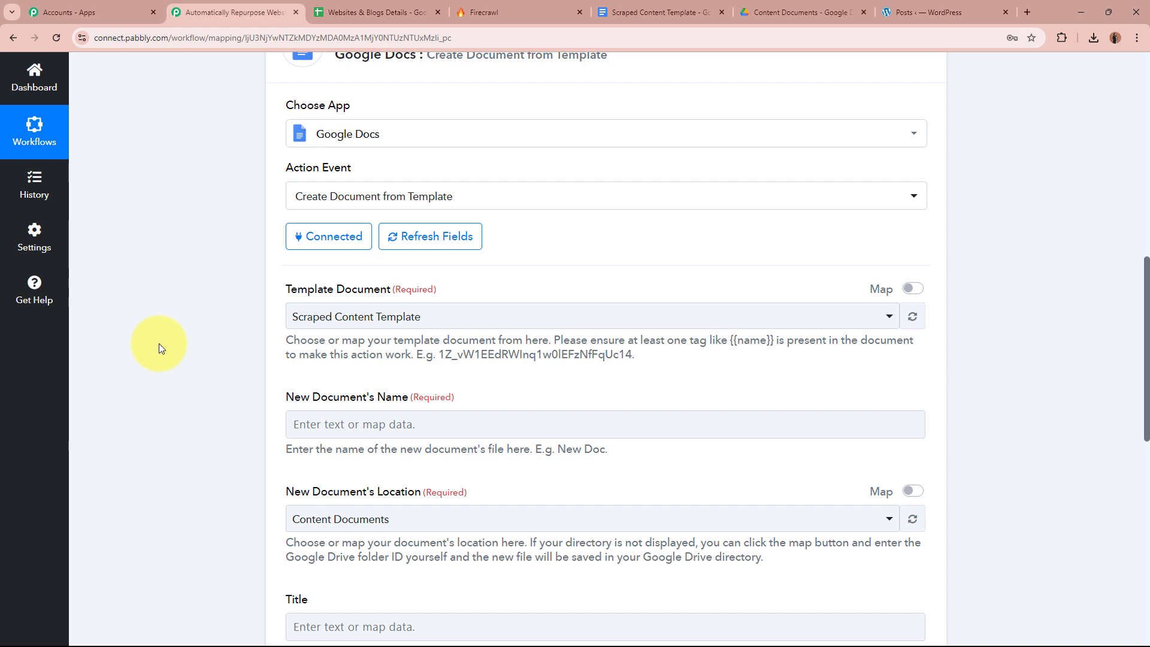
Step: Compare the Template Document selection with the Scraped Content Template document in Google Docs, and review the remaining fields of the action
scroll(159, 343, "up", 1)
scroll(160, 343, "down", 3)
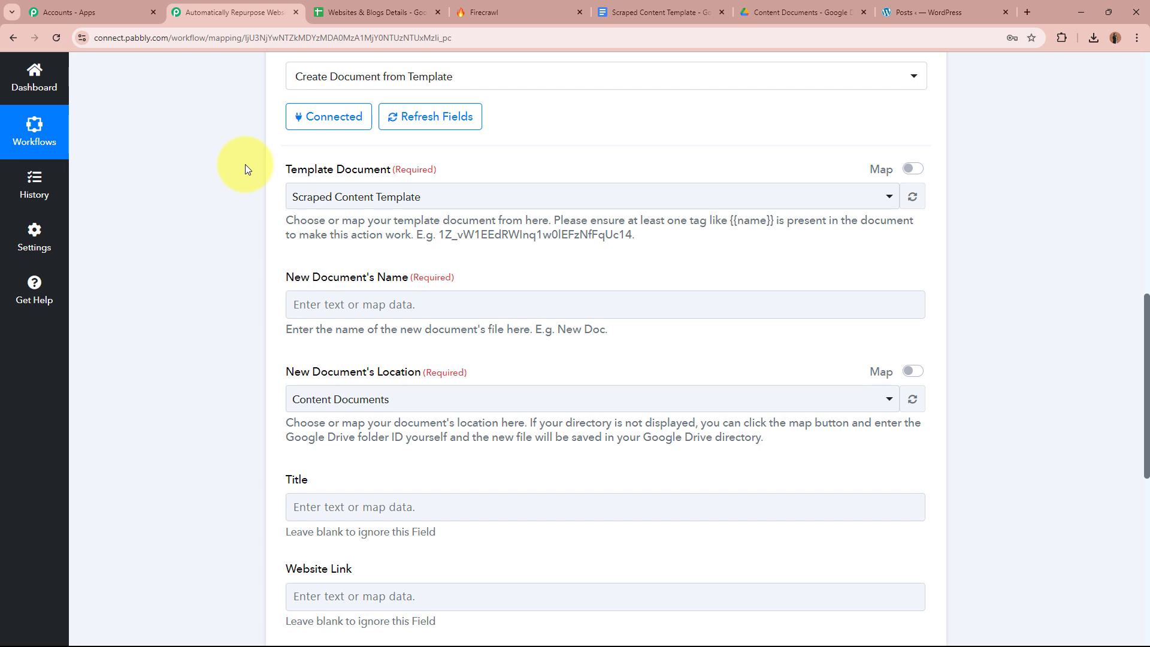
left_click(656, 12)
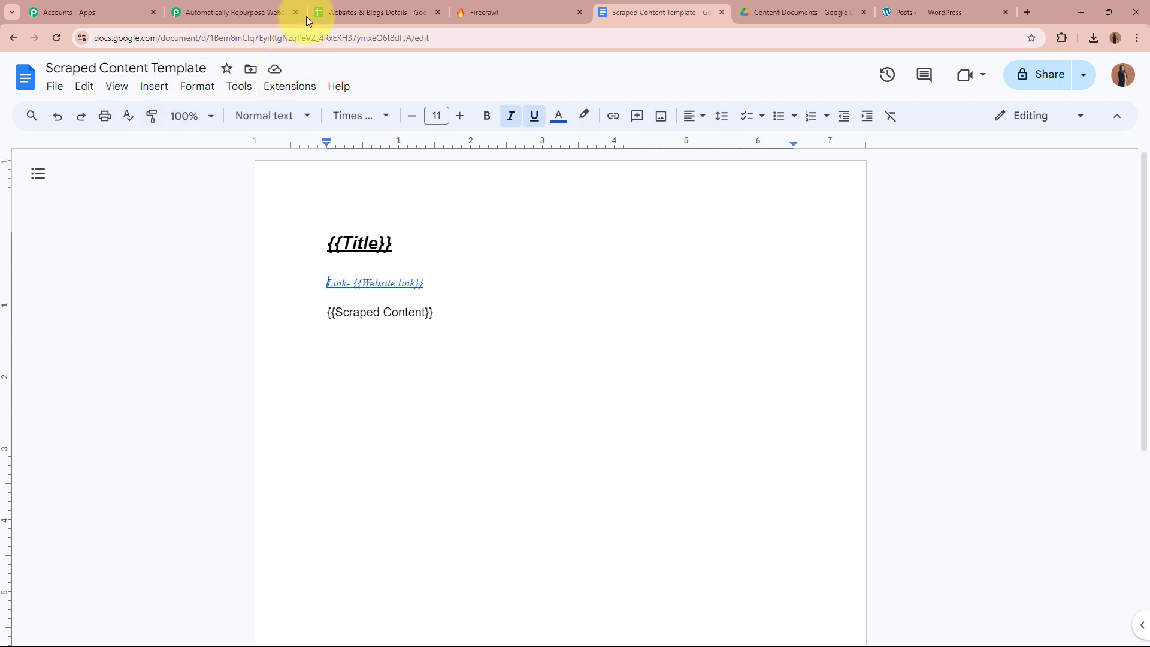
left_click(278, 11)
left_click(395, 198)
left_click(305, 266)
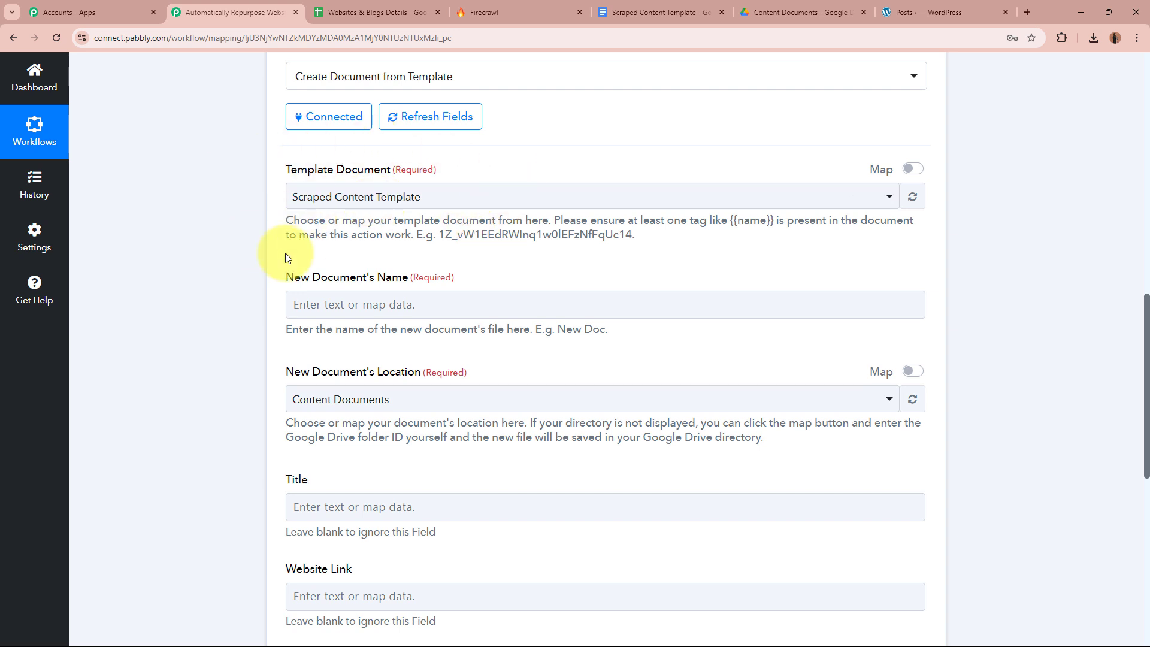
scroll(186, 226, "down", 1)
scroll(185, 222, "down", 1)
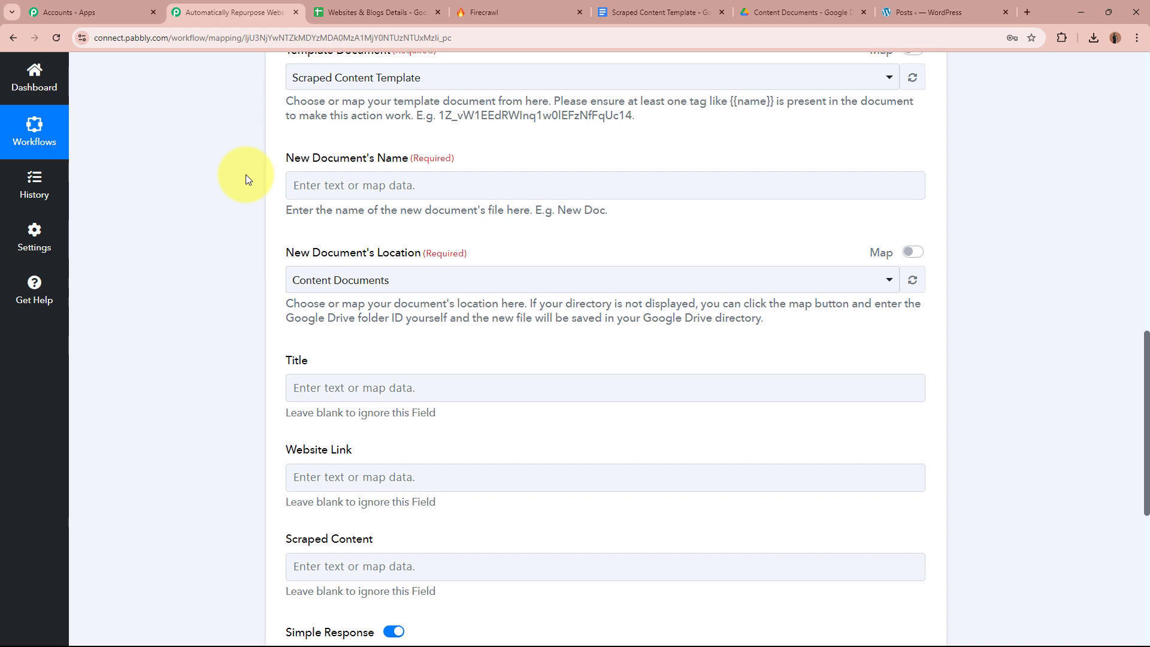
scroll(246, 175, "up", 2)
left_click_drag(279, 170, 450, 174)
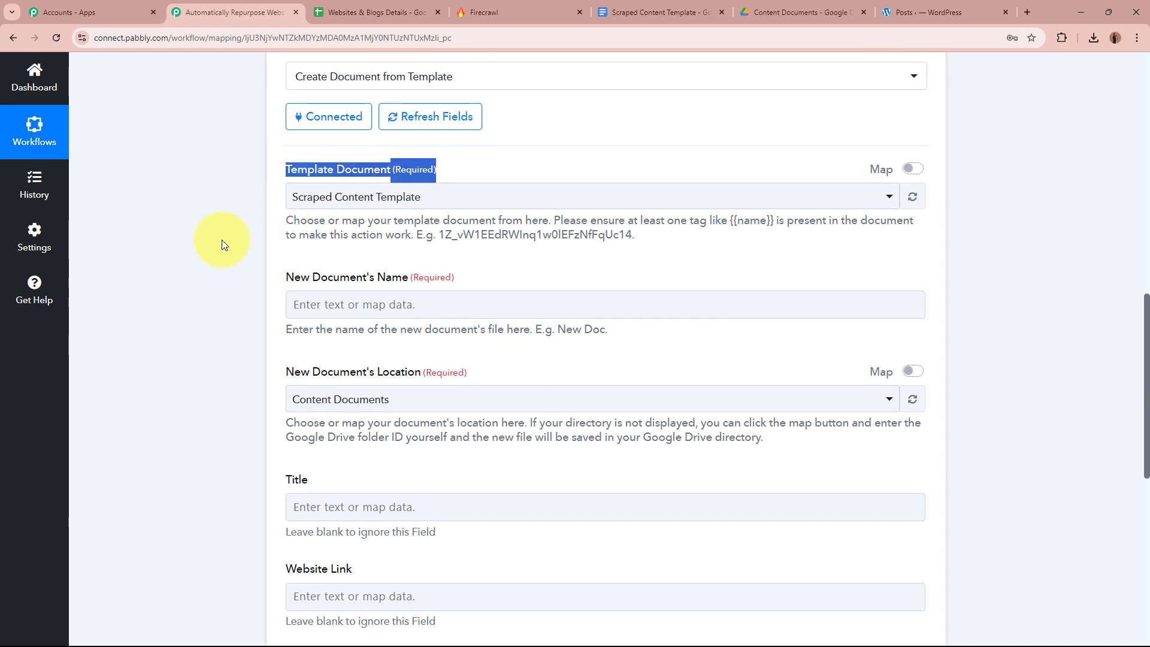
left_click(192, 249)
Step: Map the new document's name to Data 0 Metadata Title from the Firecrawl Get Crawl Status step
scroll(191, 243, "down", 3)
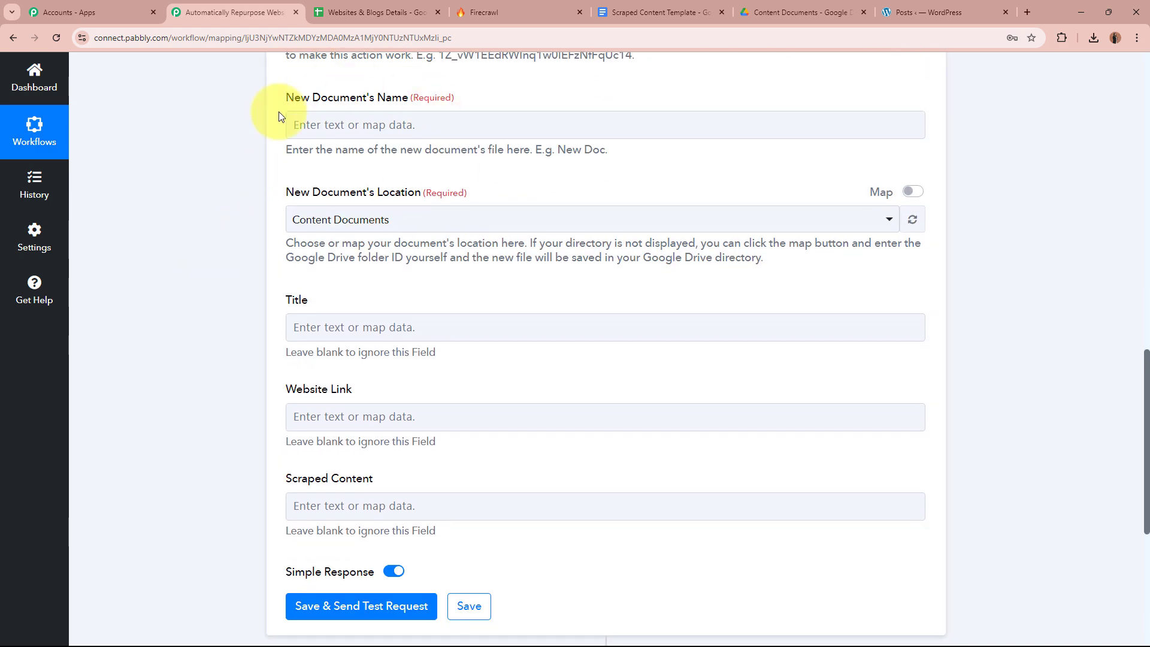
left_click(308, 124)
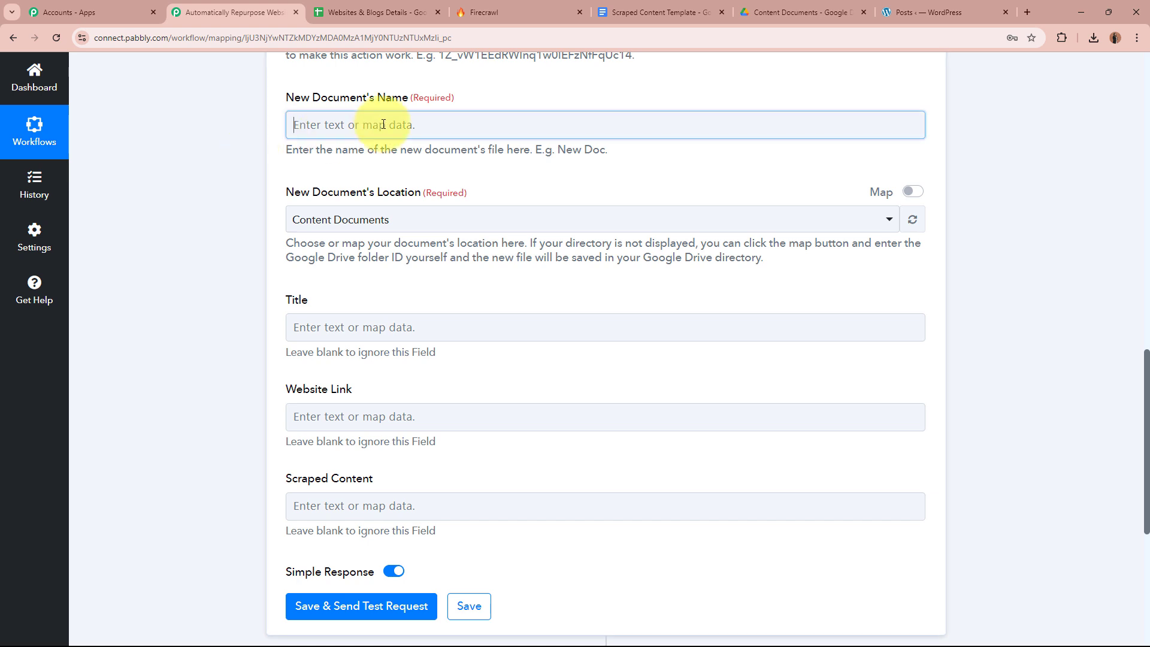
left_click(450, 256)
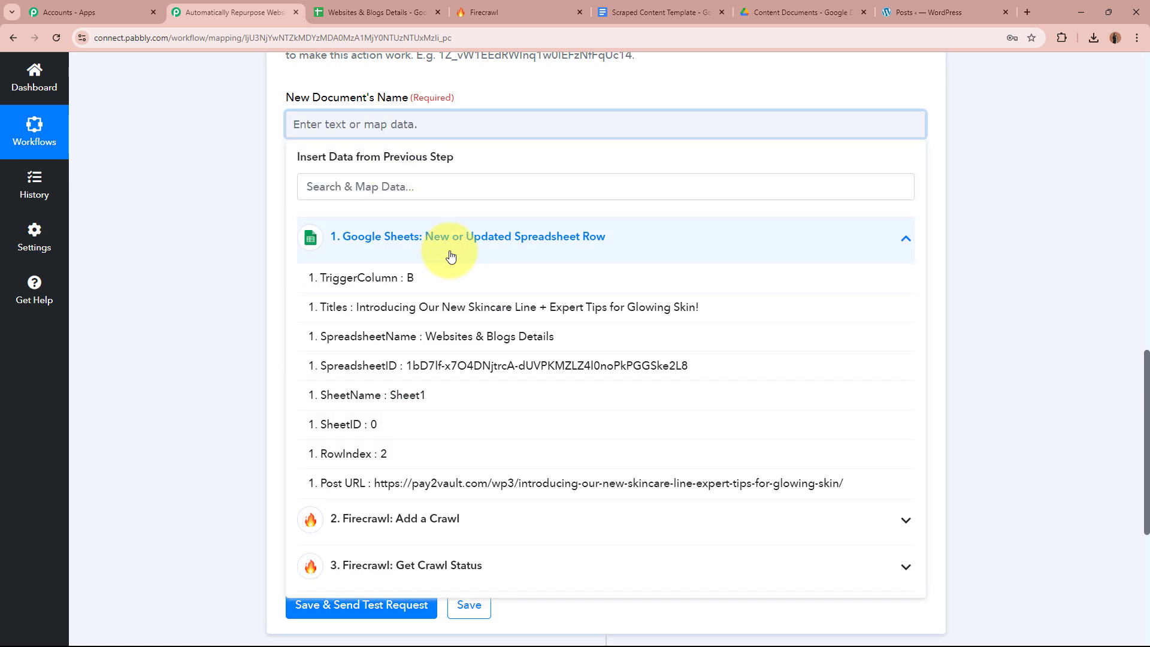
left_click(450, 256)
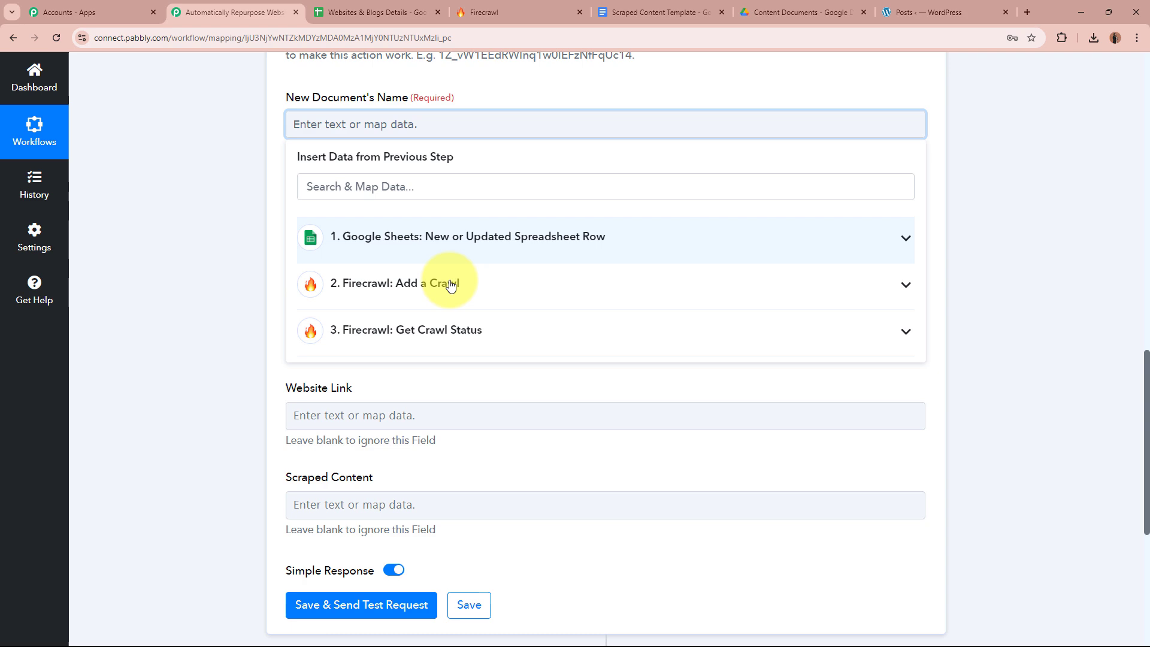
left_click(449, 330)
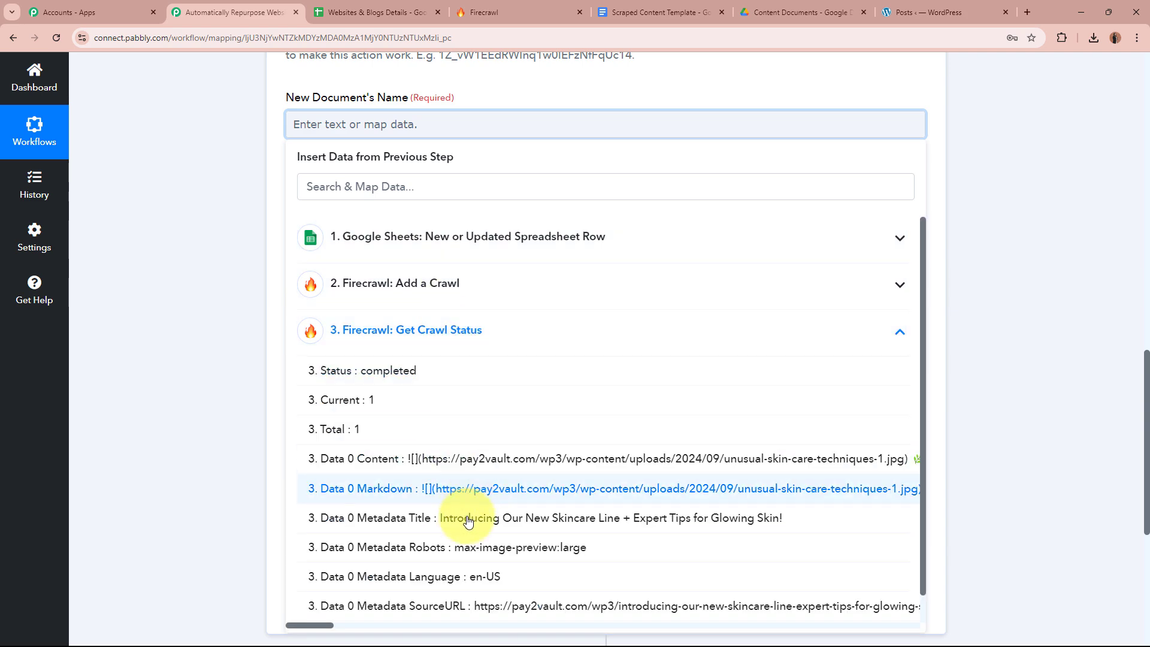
left_click(423, 517)
left_click(185, 185)
Step: Set the new document's location to Scraped Content Documents, and check the matching folder in Google Drive
scroll(218, 185, "down", 2)
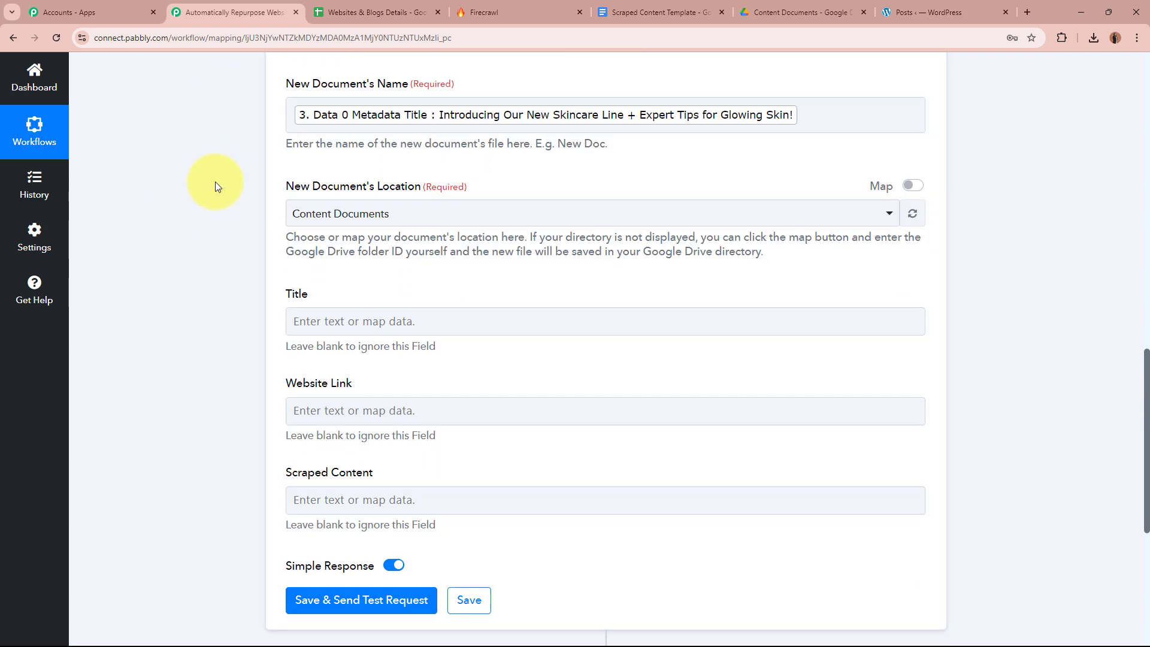
left_click_drag(290, 77, 461, 77)
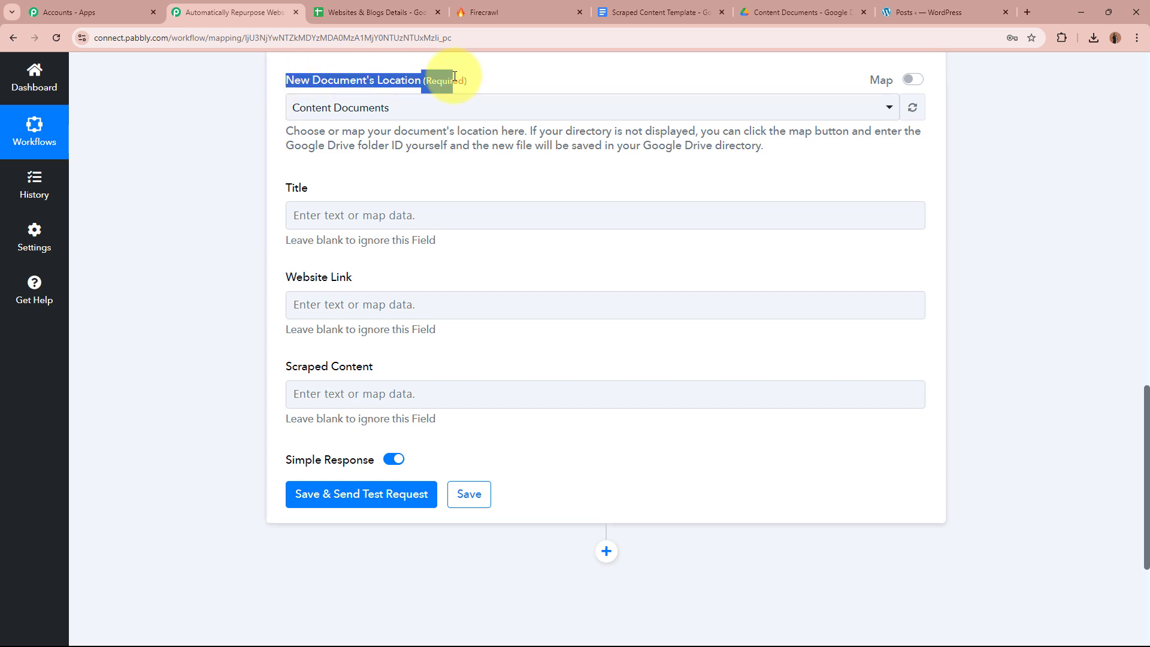
left_click(170, 116)
key("ctrl+6")
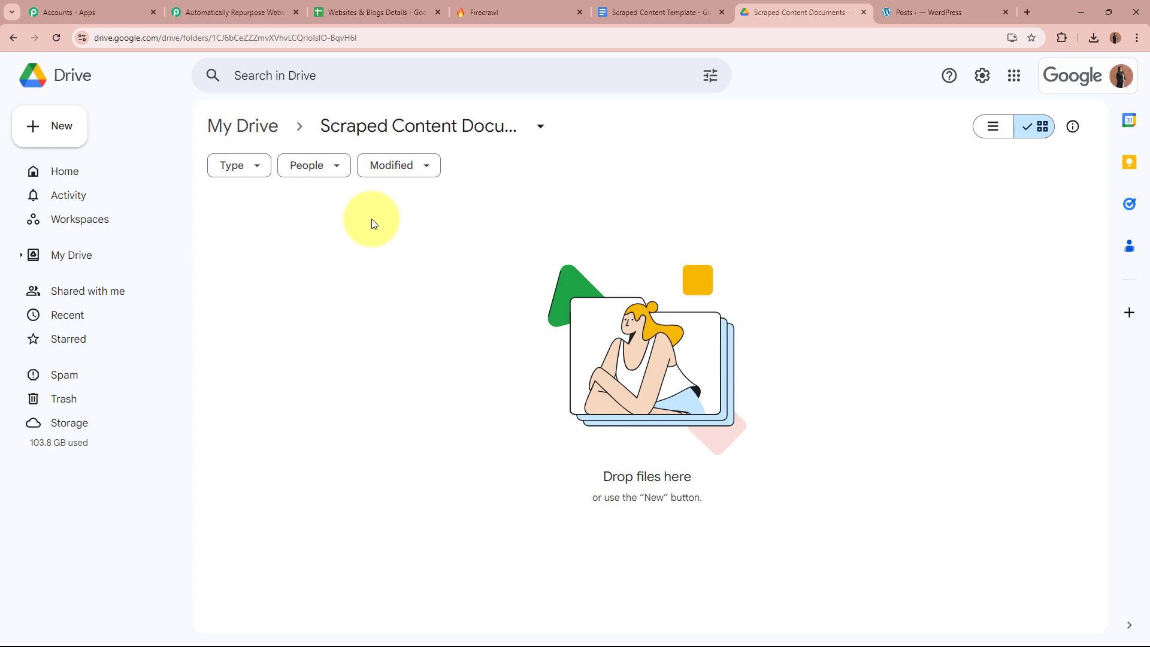
left_click(268, 12)
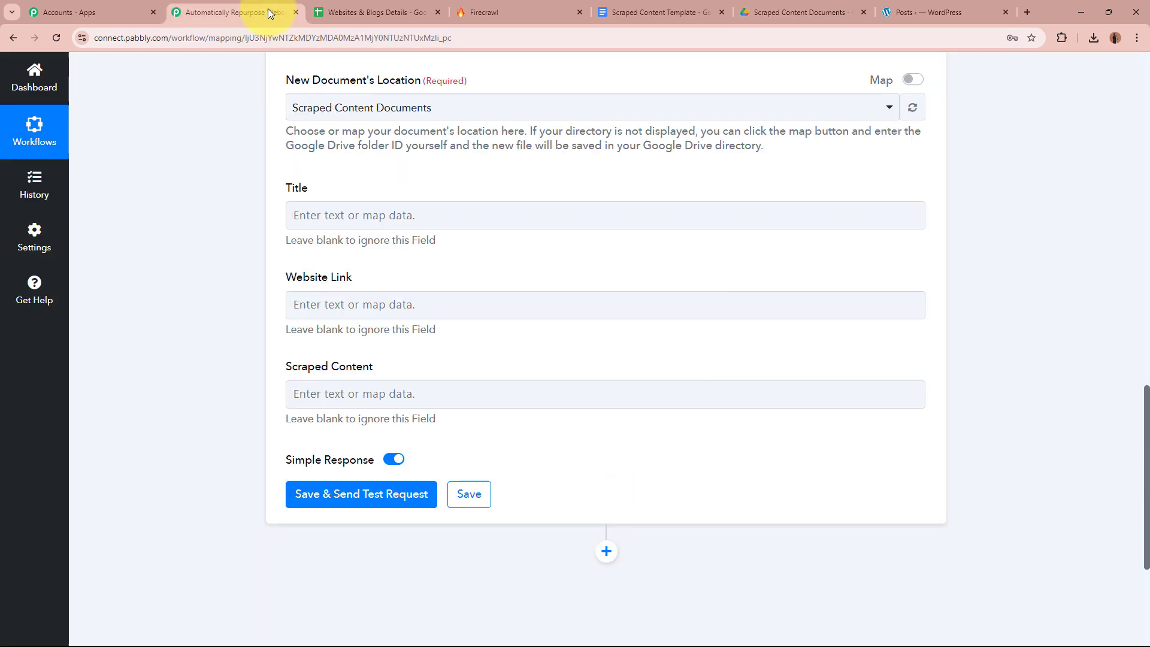
left_click(389, 105)
left_click(250, 183)
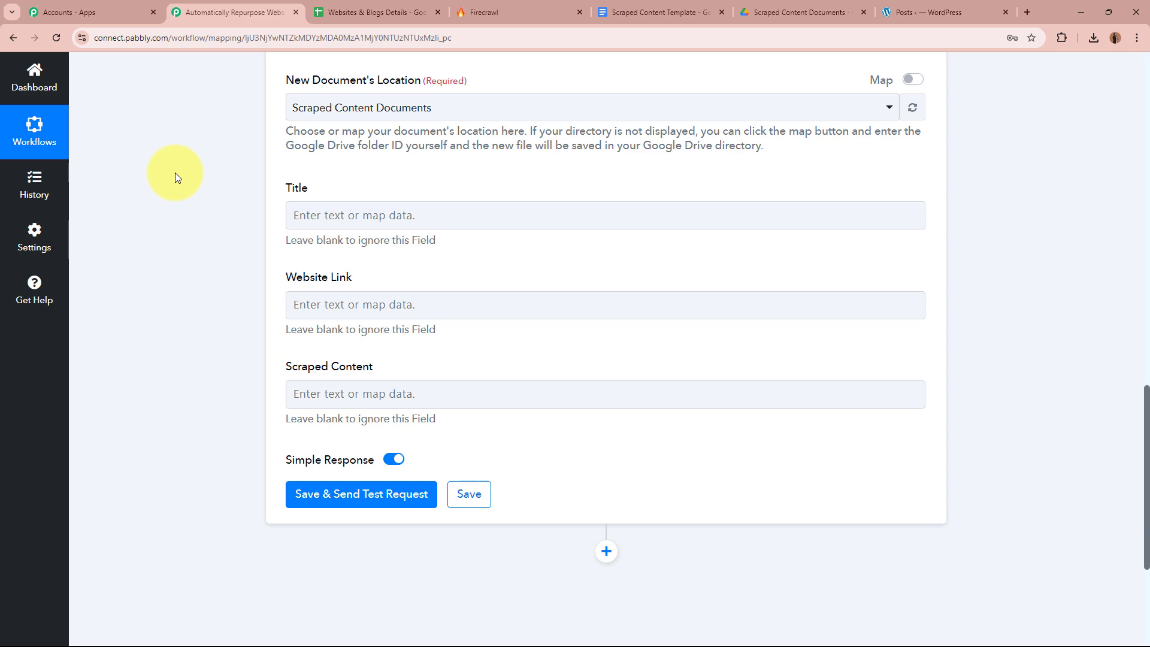
left_click(767, 11)
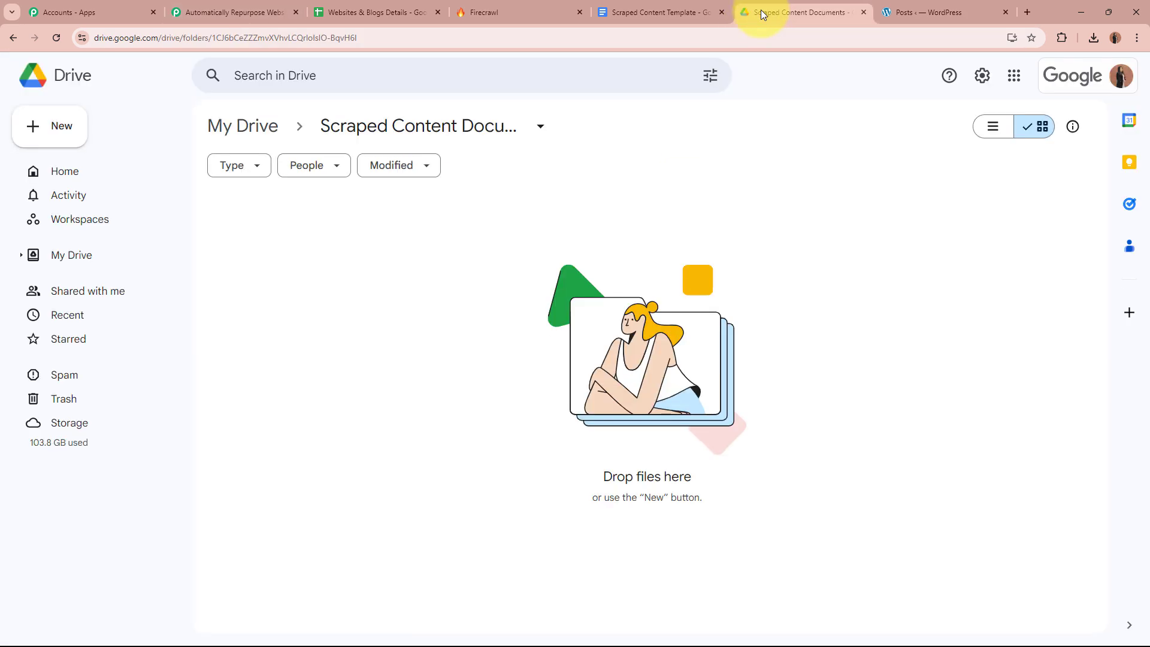
left_click(243, 7)
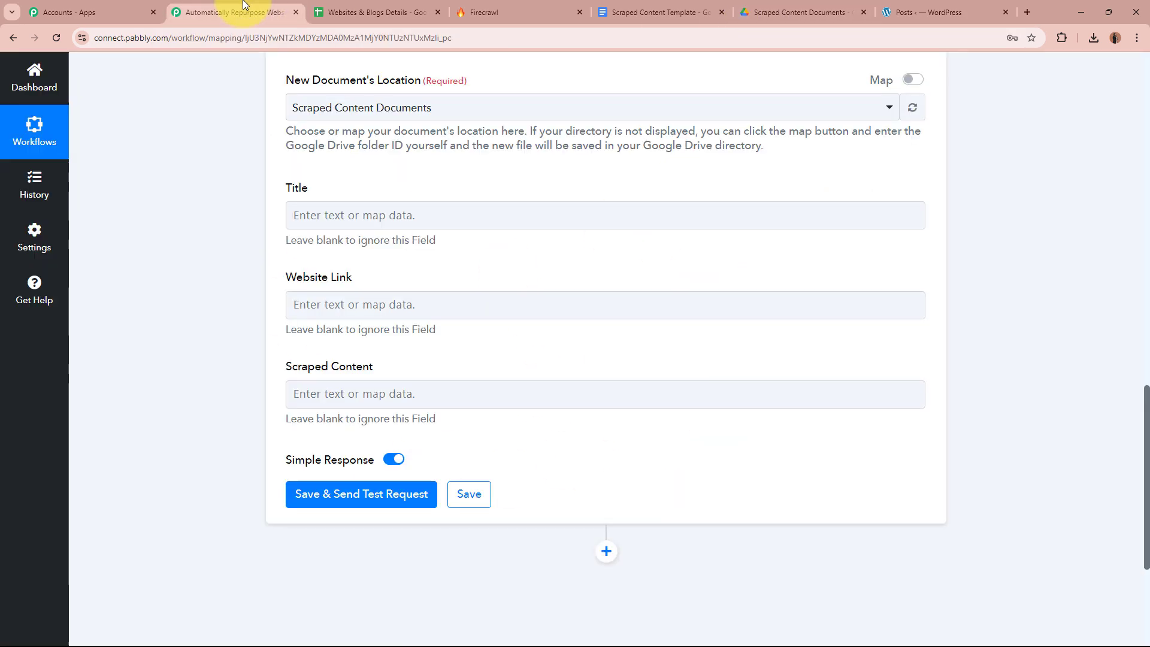
Step: Compare the action's Title, Website Link and Scraped Content fields with the placeholders in the Google Docs template
scroll(207, 278, "down", 1)
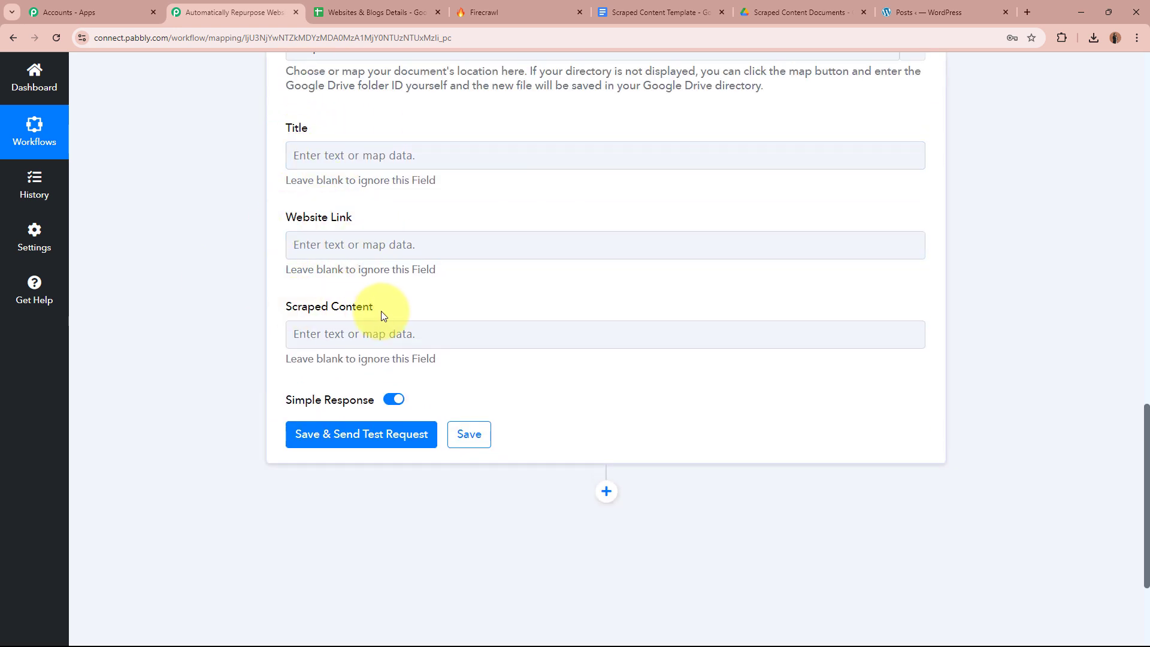
left_click(684, 11)
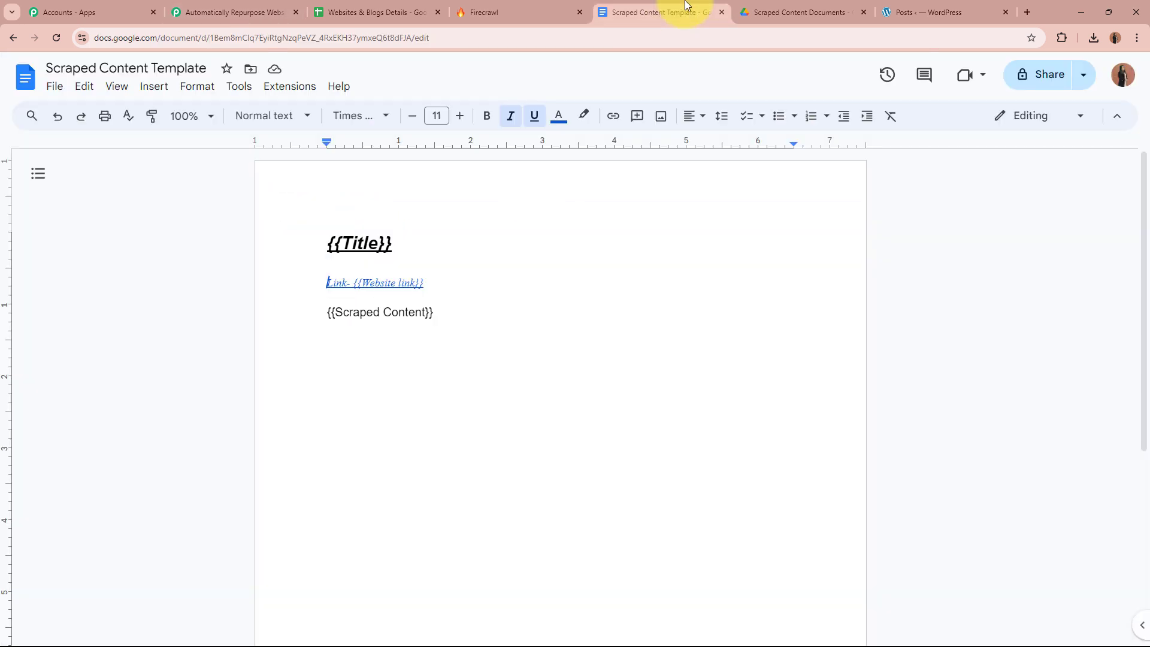
left_click(365, 244)
left_click(385, 281)
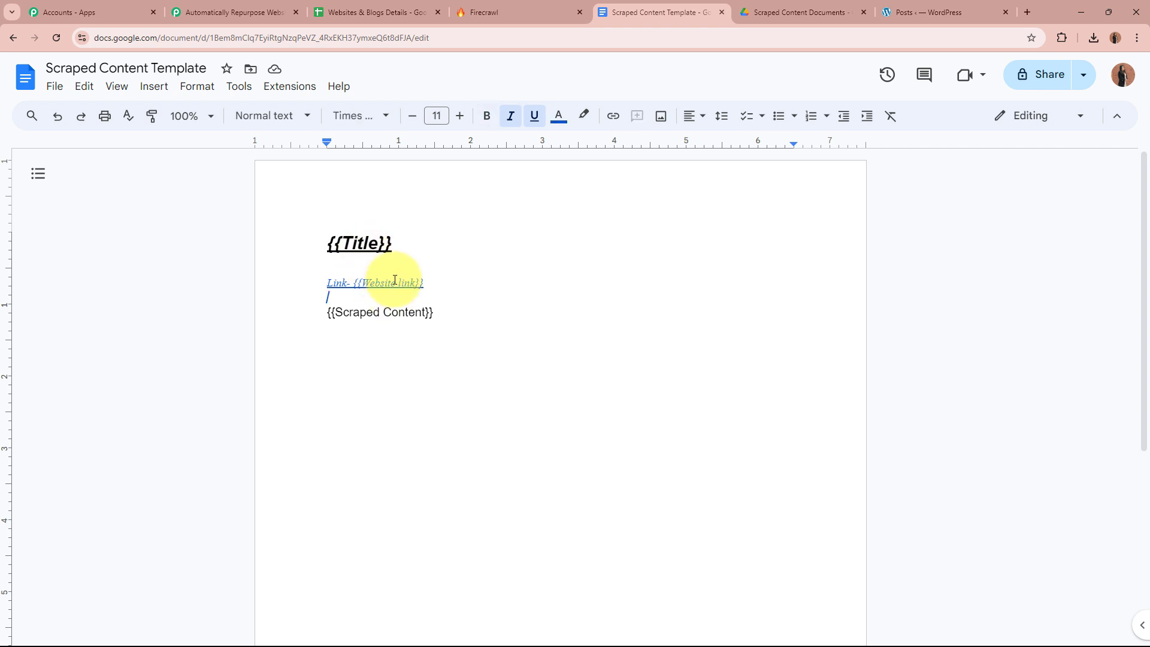
left_click(390, 312)
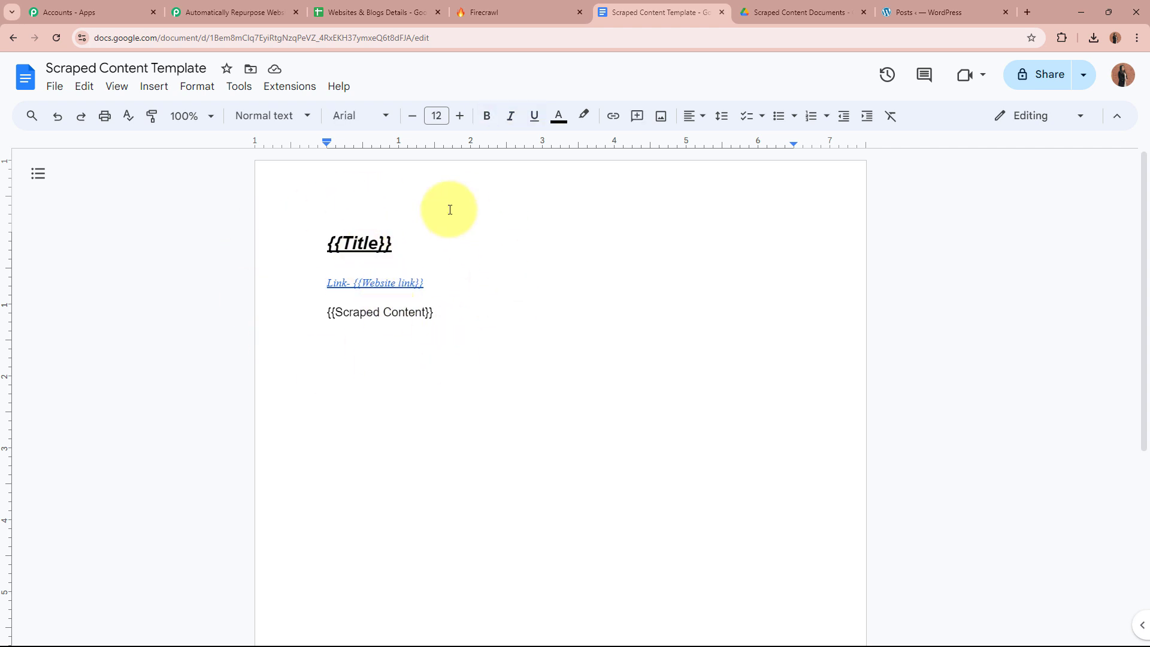
left_click(256, 11)
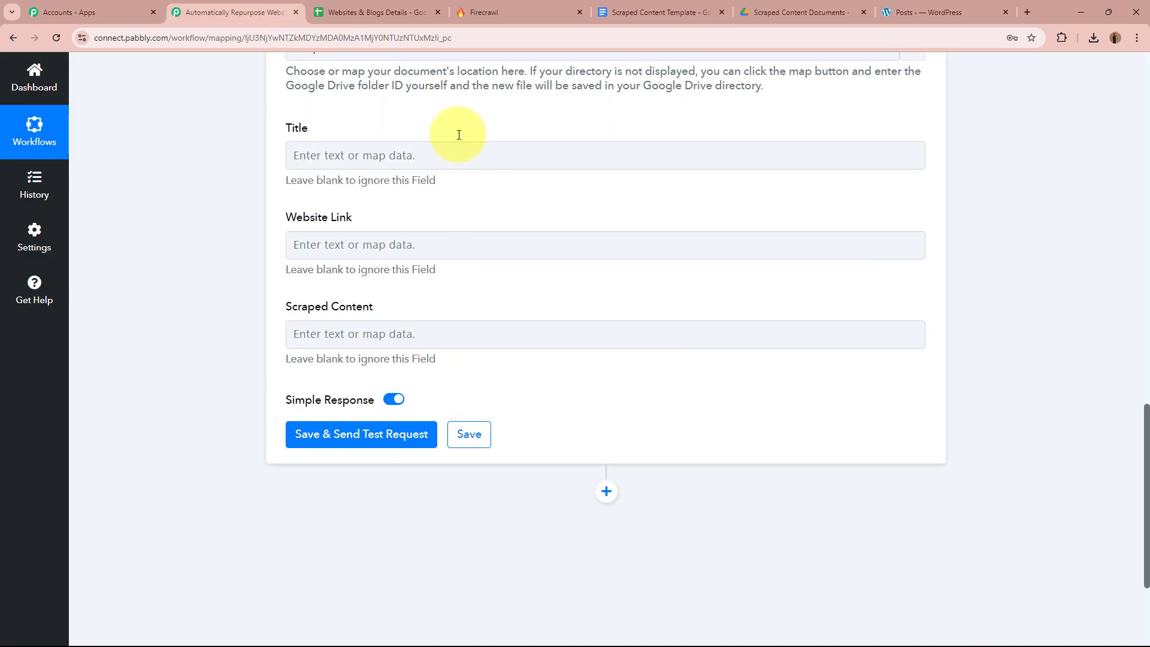
Step: Map the Title field to Data 0 Metadata Title from the Get Crawl Status step
left_click(333, 155)
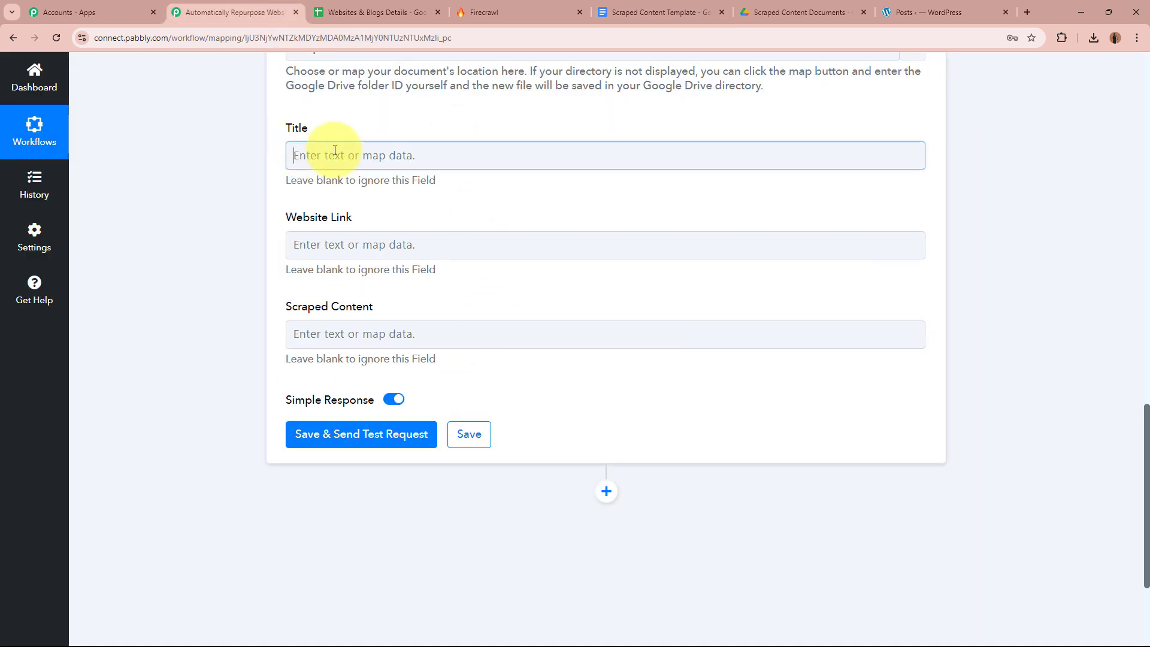
left_click(490, 362)
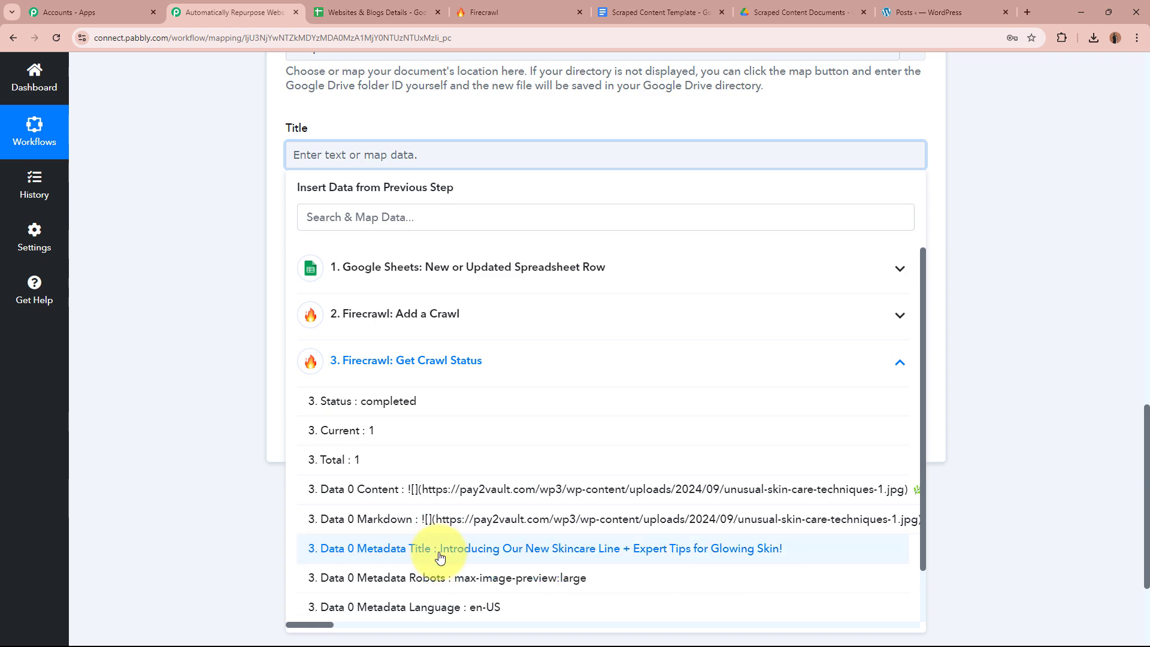
left_click(419, 549)
left_click(209, 323)
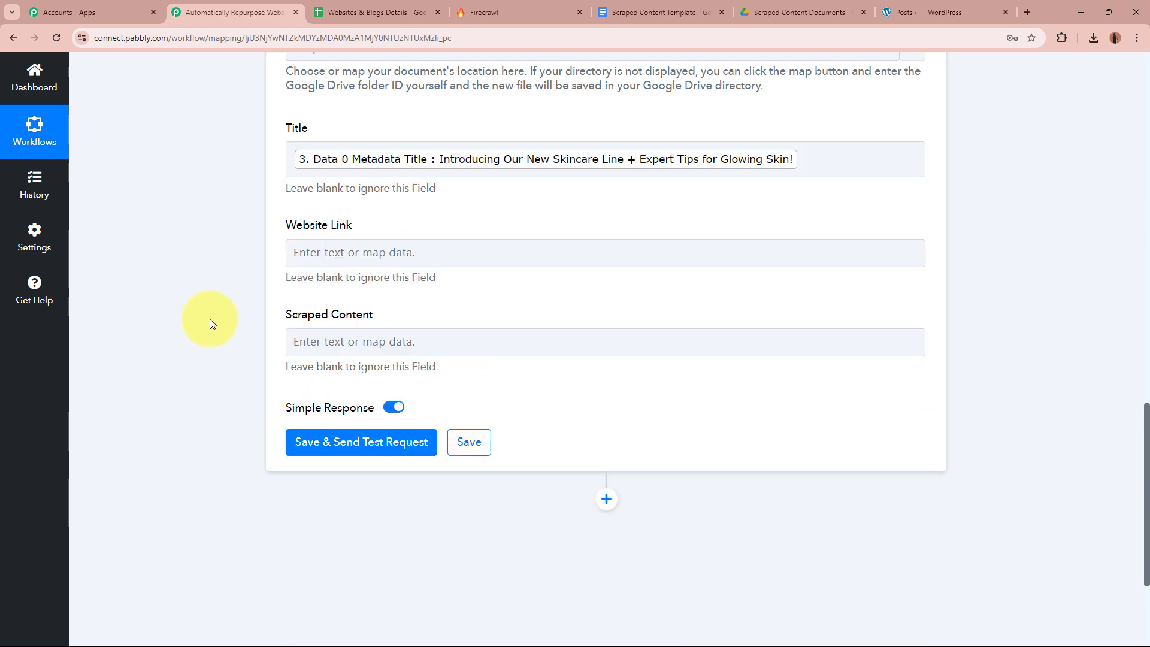
Step: Map the Website Link field to the Post URL from the Google Sheets trigger
left_click(316, 252)
left_click(298, 252)
left_click(346, 253)
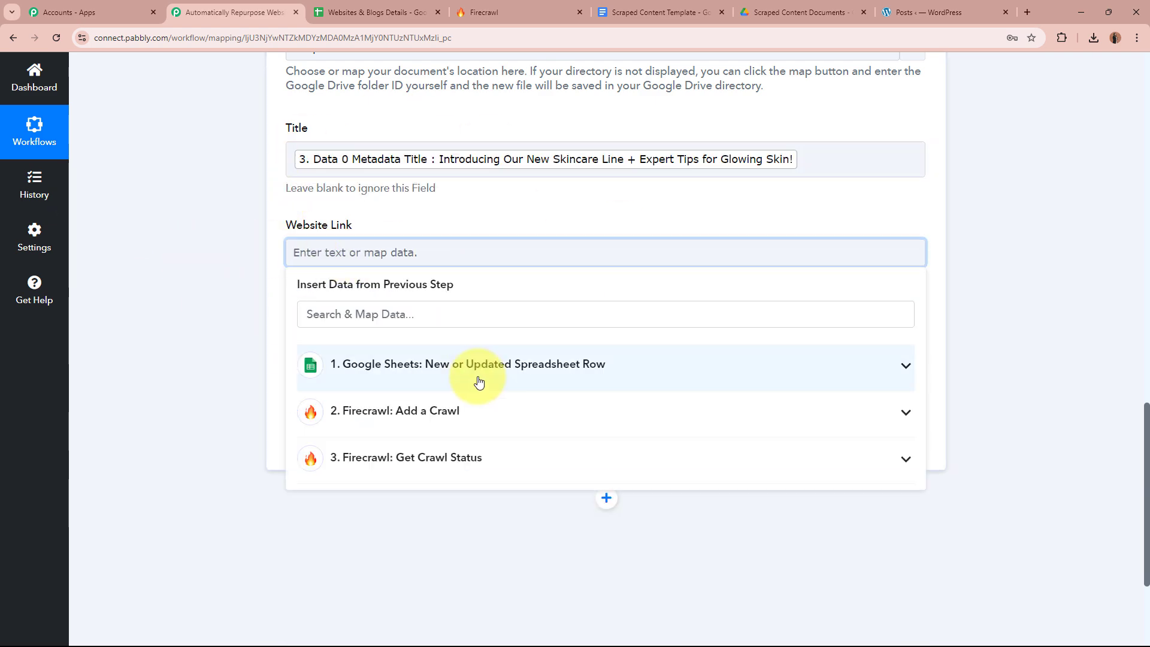
left_click(517, 384)
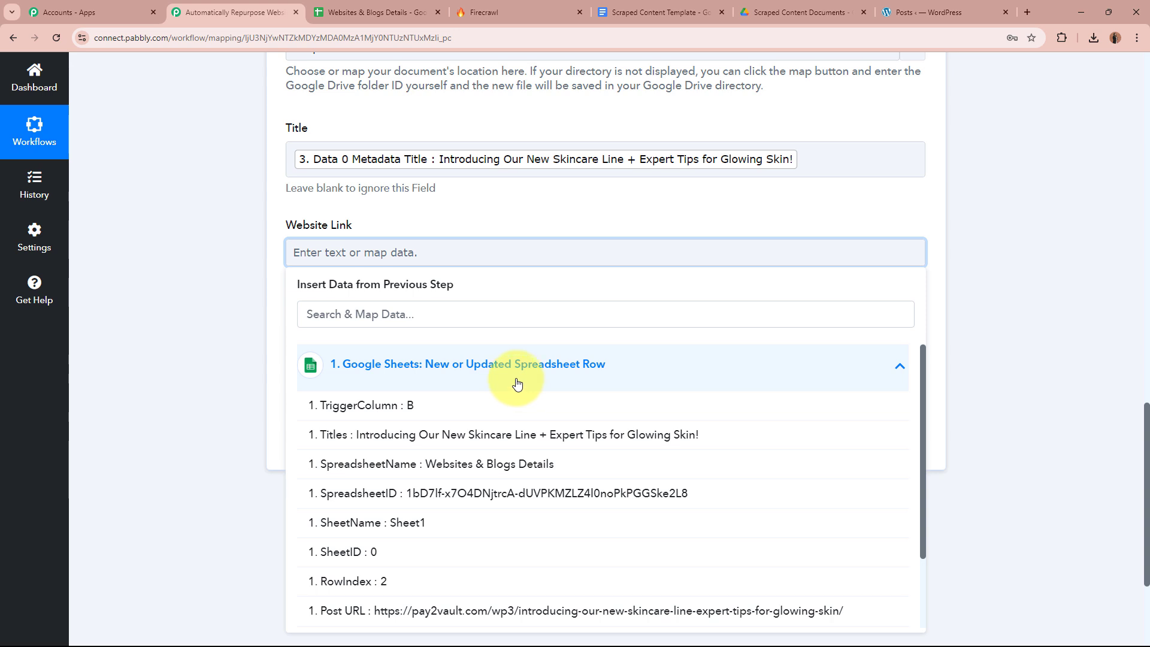
left_click(419, 611)
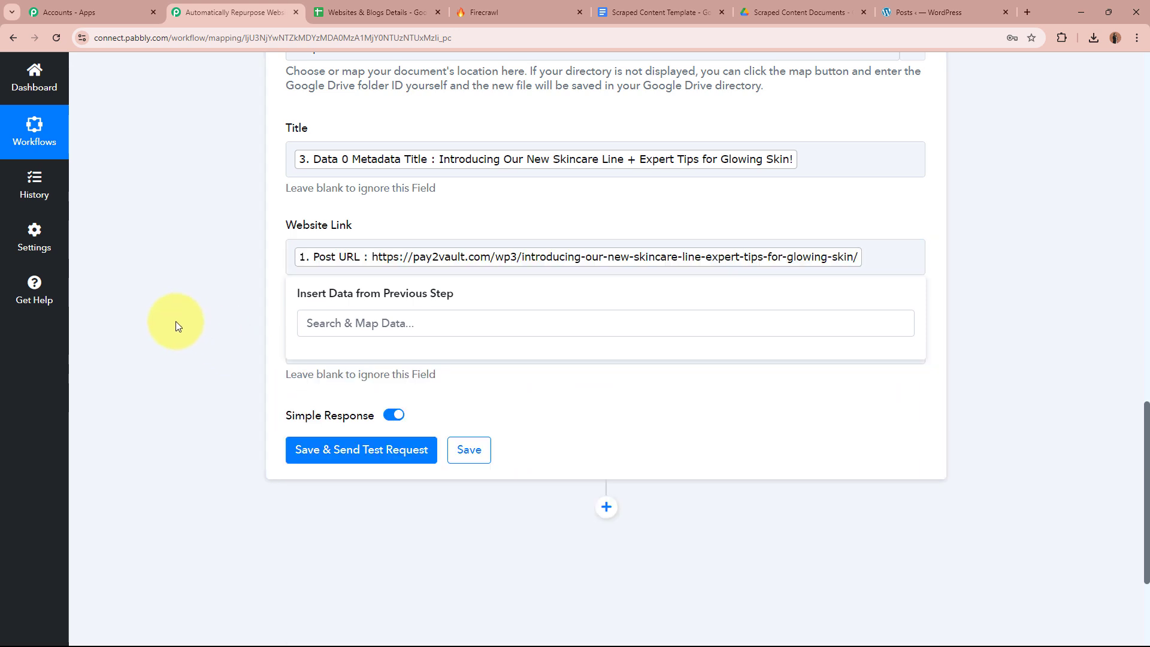
left_click(175, 321)
Step: Map the Scraped Content field to Data 0 Markdown from the Get Crawl Status step
scroll(221, 257, "down", 3)
left_click(418, 169)
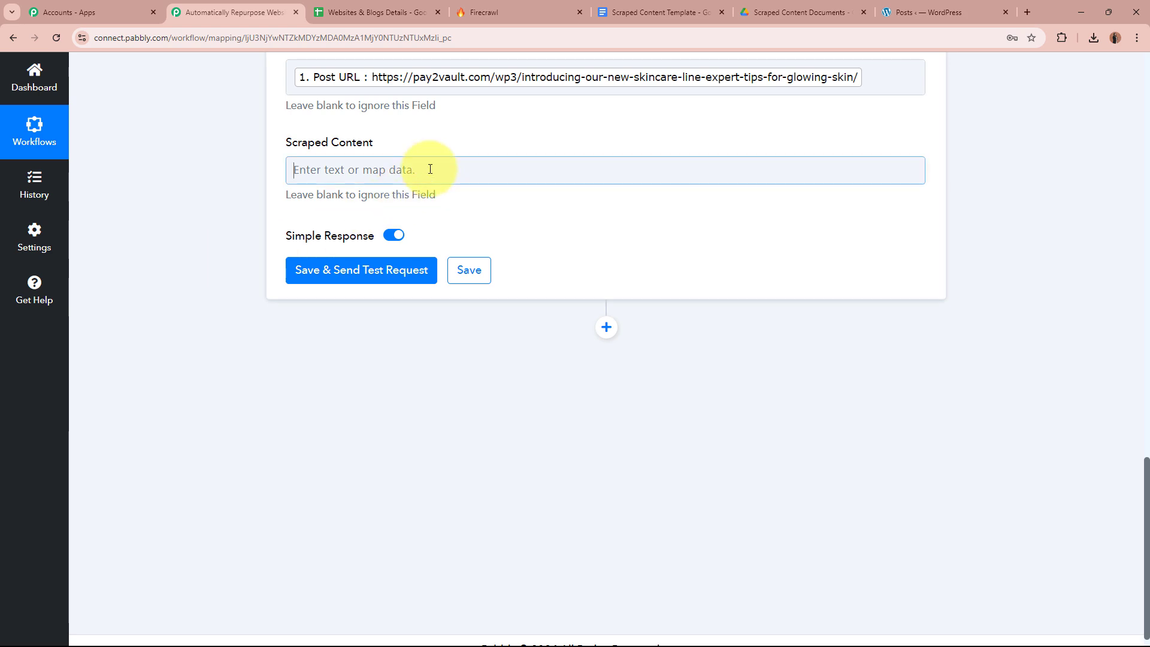
left_click(495, 368)
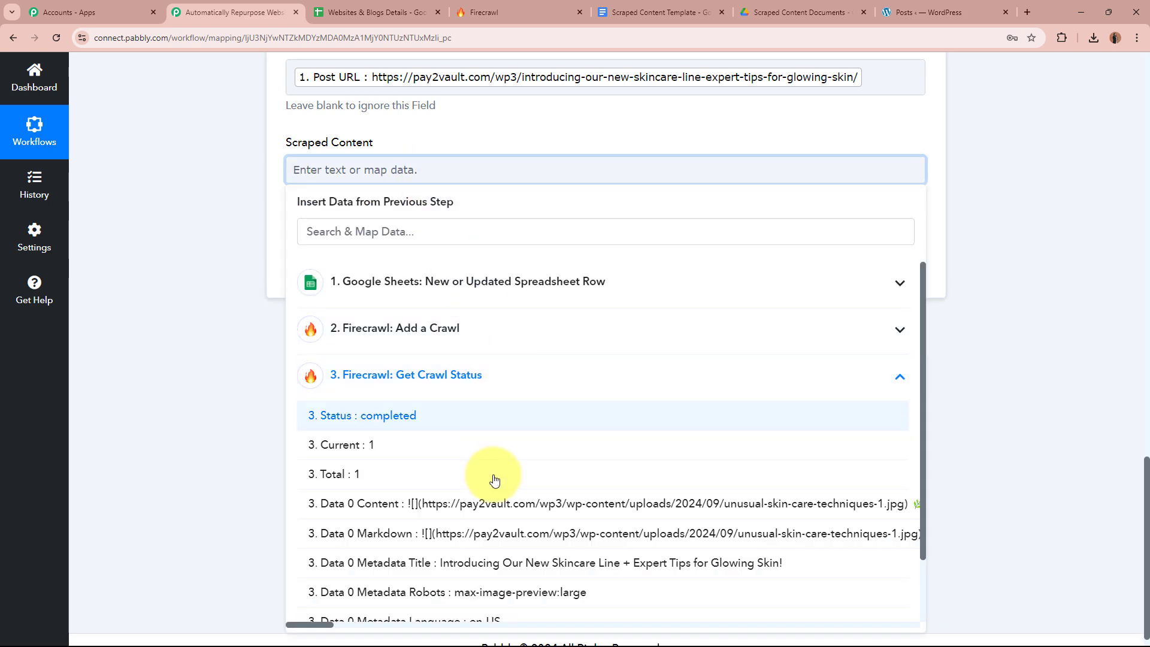
left_click(490, 533)
left_click(252, 270)
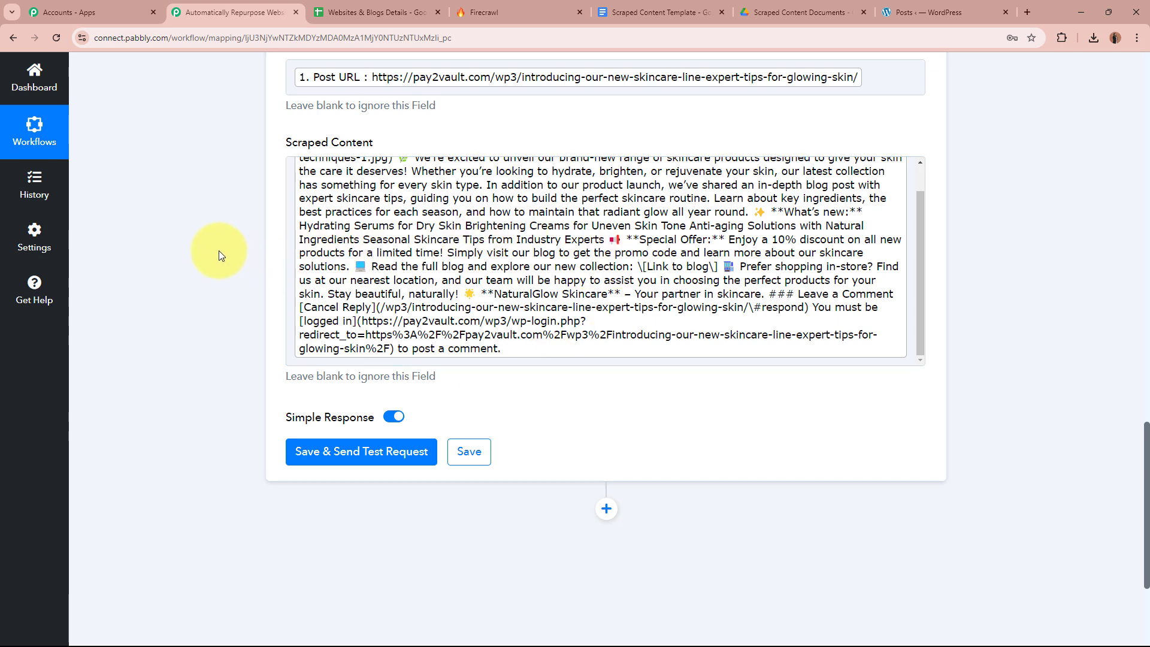
Step: Save the Google Docs action with a test request and inspect the DocumentId in the response
left_click(374, 444)
scroll(163, 351, "down", 3)
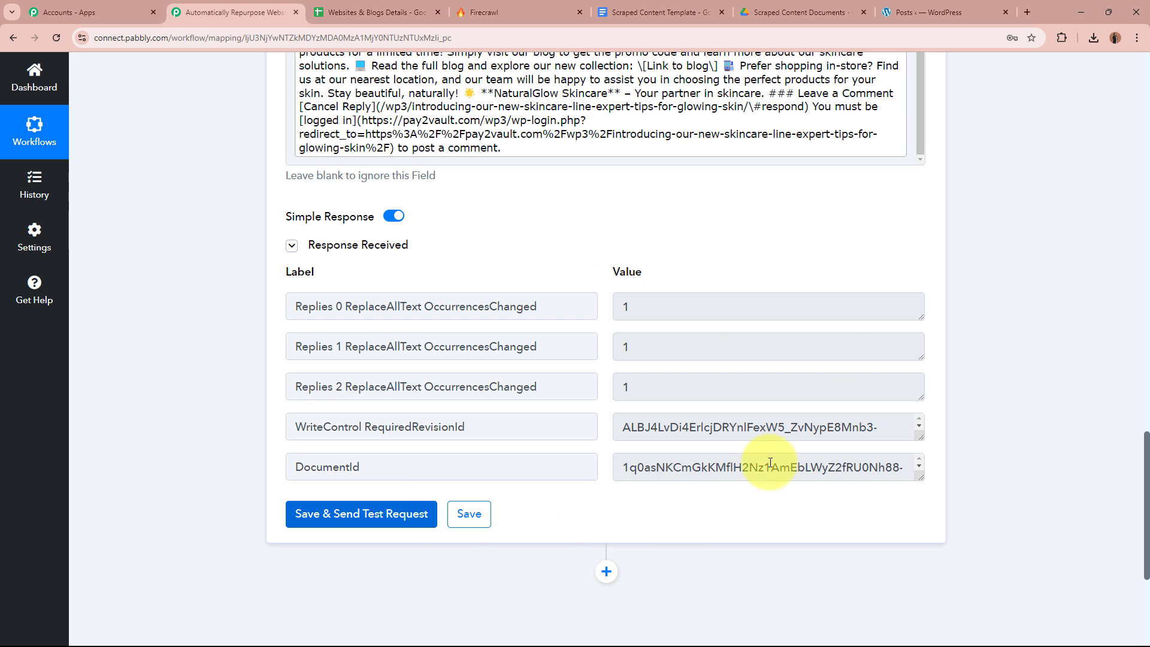
left_click(919, 476)
left_click_drag(834, 479, 606, 457)
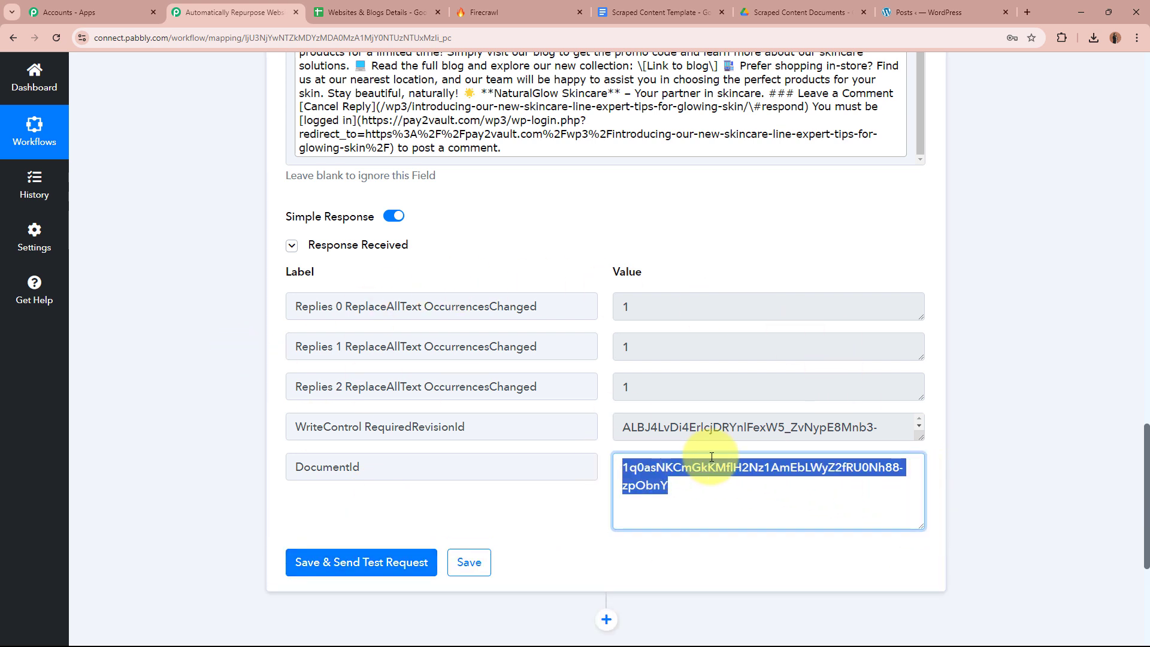
Step: Open the new skincare document in the Scraped Content Documents folder in Google Drive, review its title, link and scraped text, and close it
left_click(776, 7)
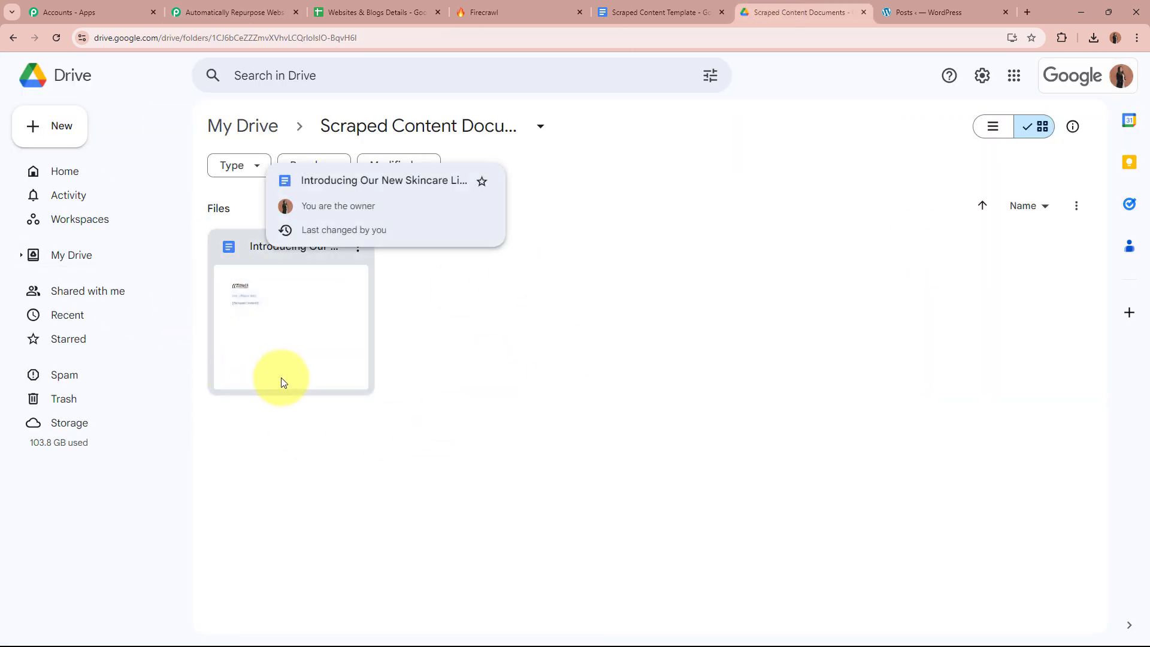
double_click(300, 339)
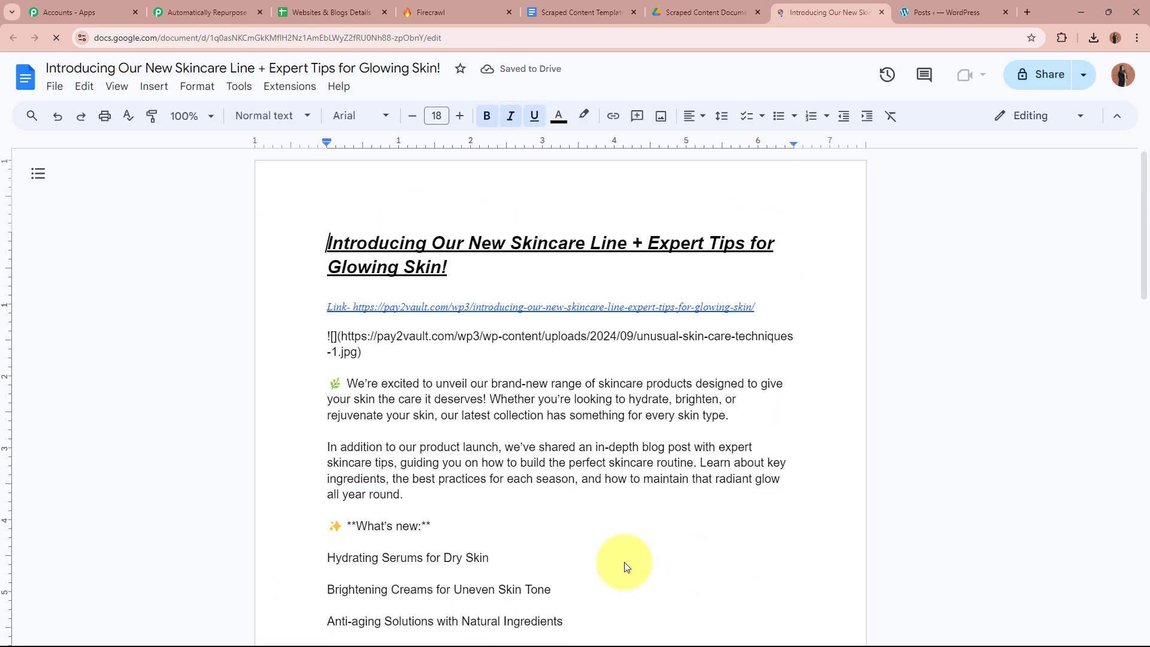
scroll(228, 484, "down", 6)
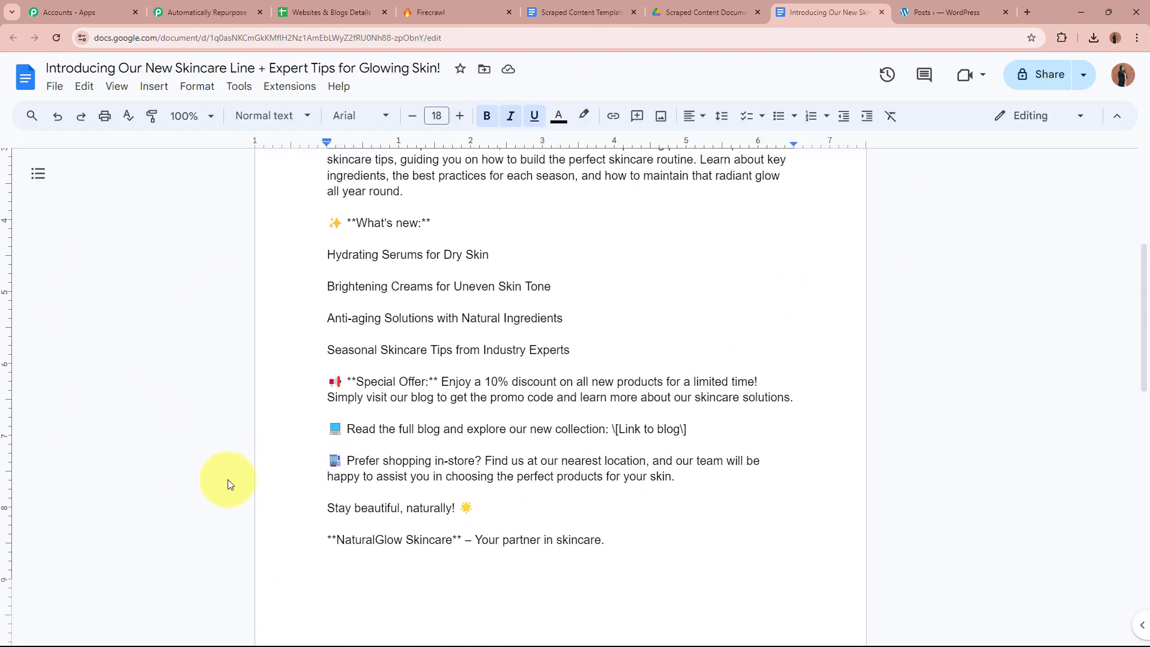
scroll(228, 484, "down", 6)
scroll(228, 484, "up", 11)
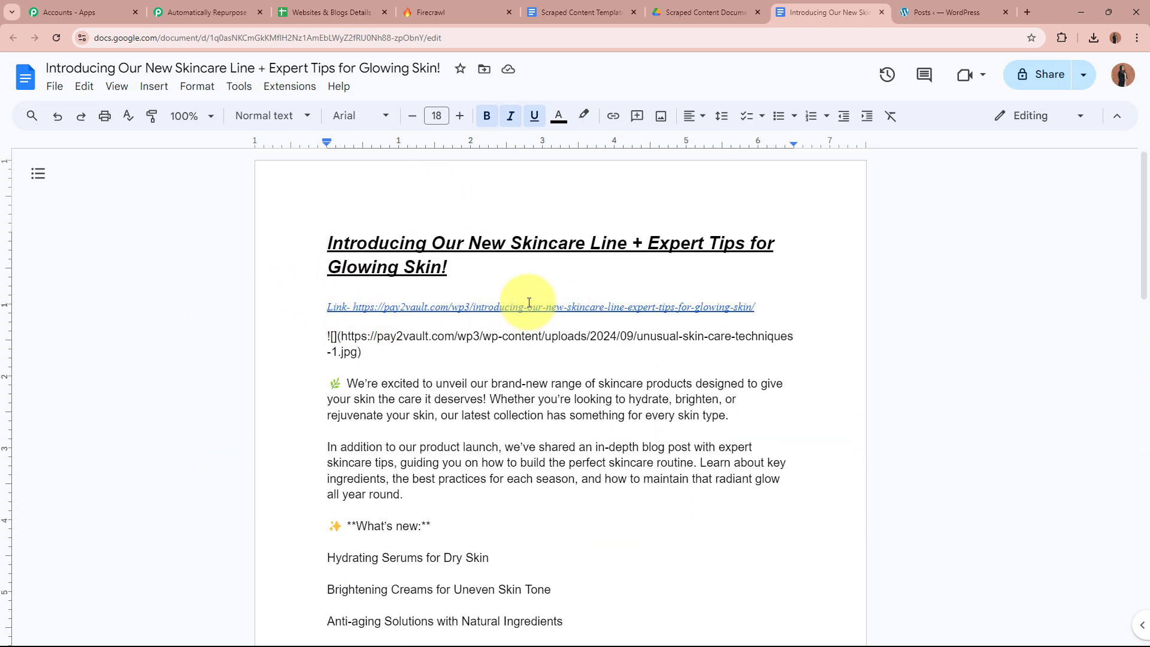
left_click_drag(355, 308, 743, 307)
left_click(743, 307)
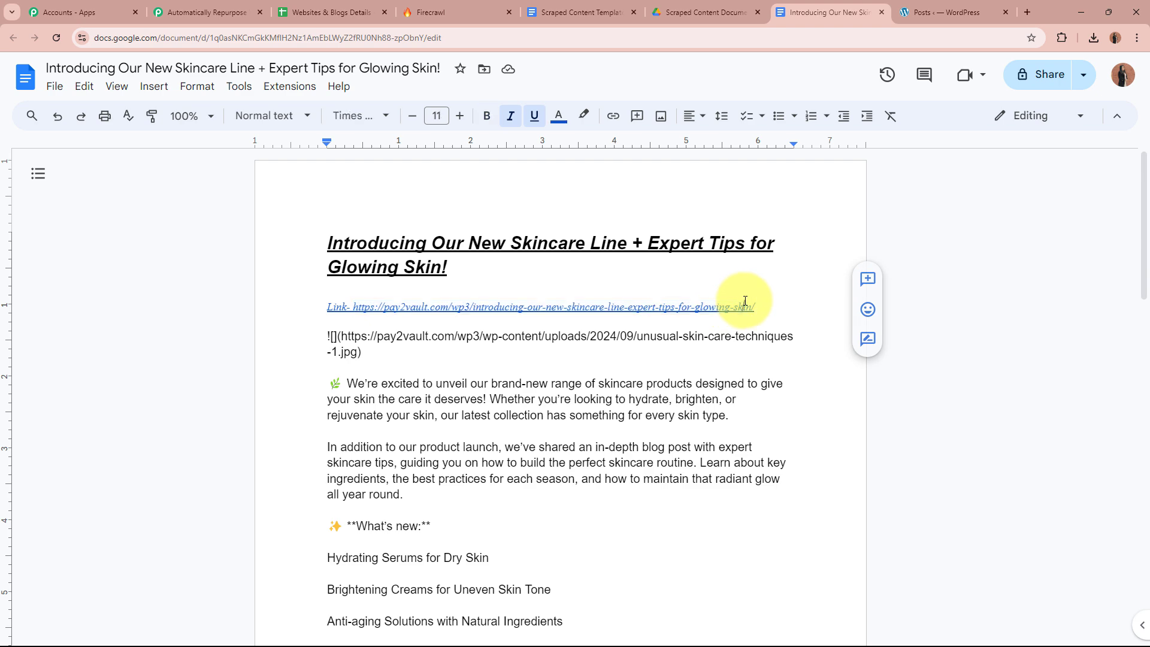
scroll(354, 504, "down", 1)
scroll(354, 505, "down", 4)
scroll(358, 515, "up", 5)
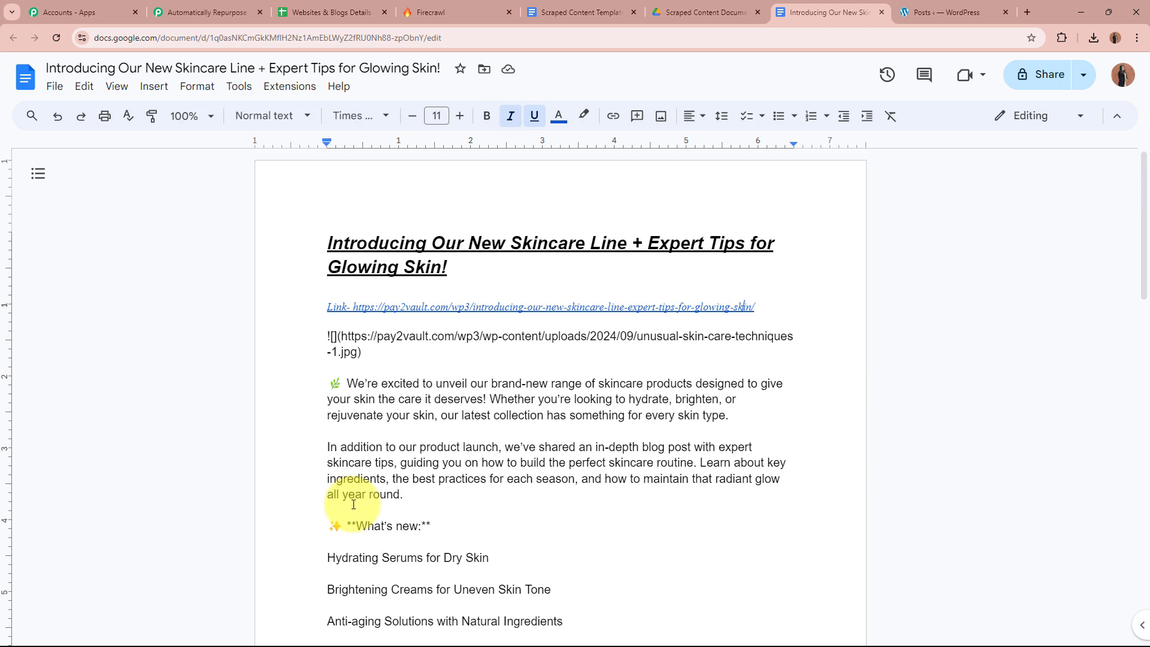
left_click(880, 12)
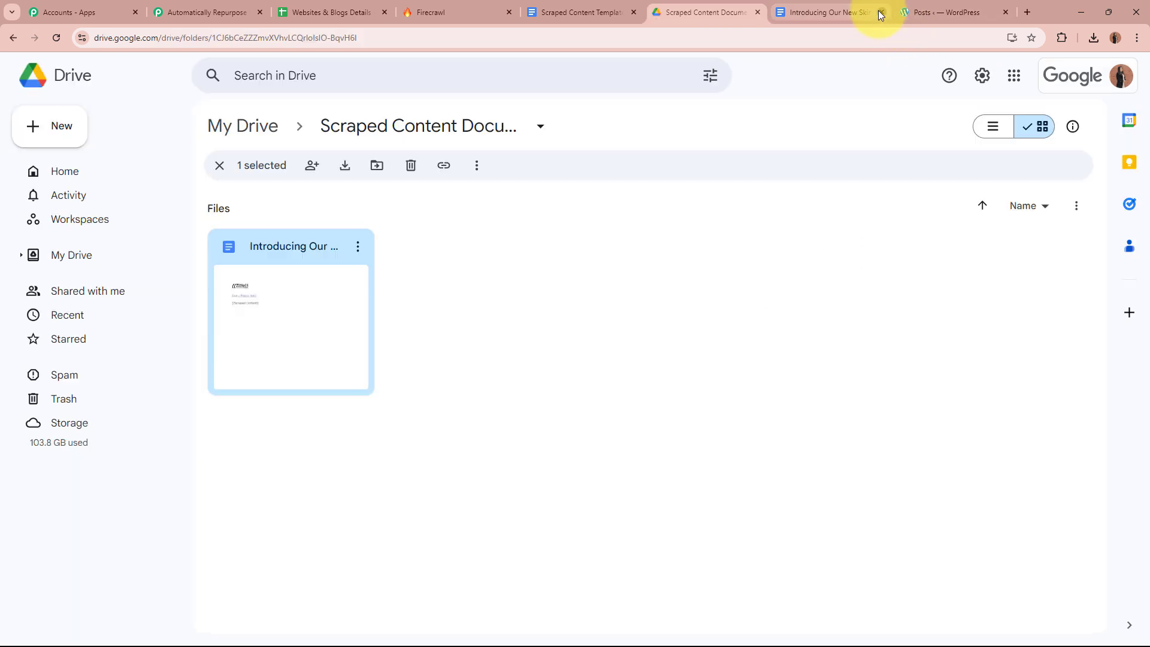
left_click(657, 307)
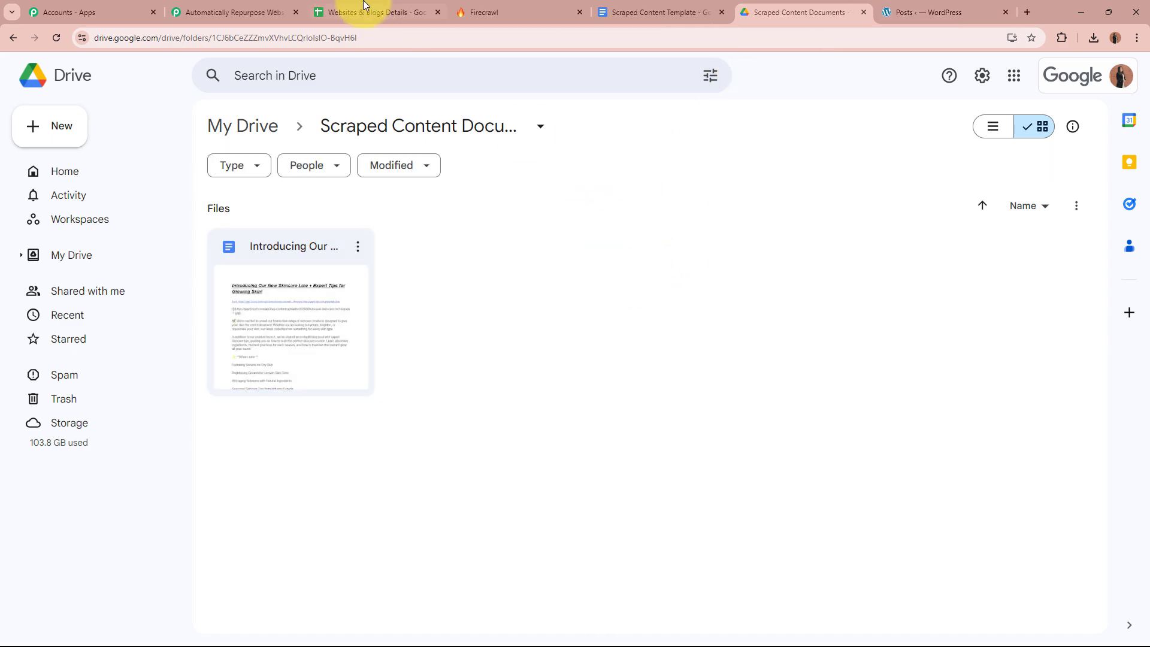
Step: Return to the Pabbly Connect workflow and collapse the Google Docs action step
left_click(252, 12)
scroll(990, 355, "up", 3)
scroll(990, 356, "up", 15)
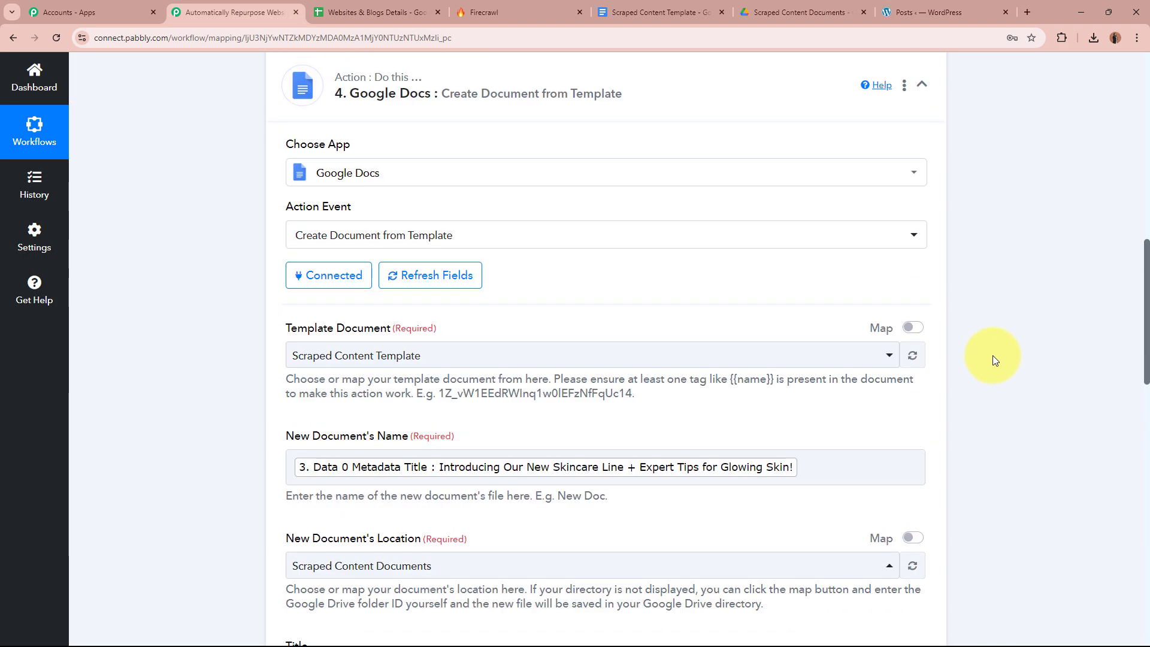
left_click(735, 359)
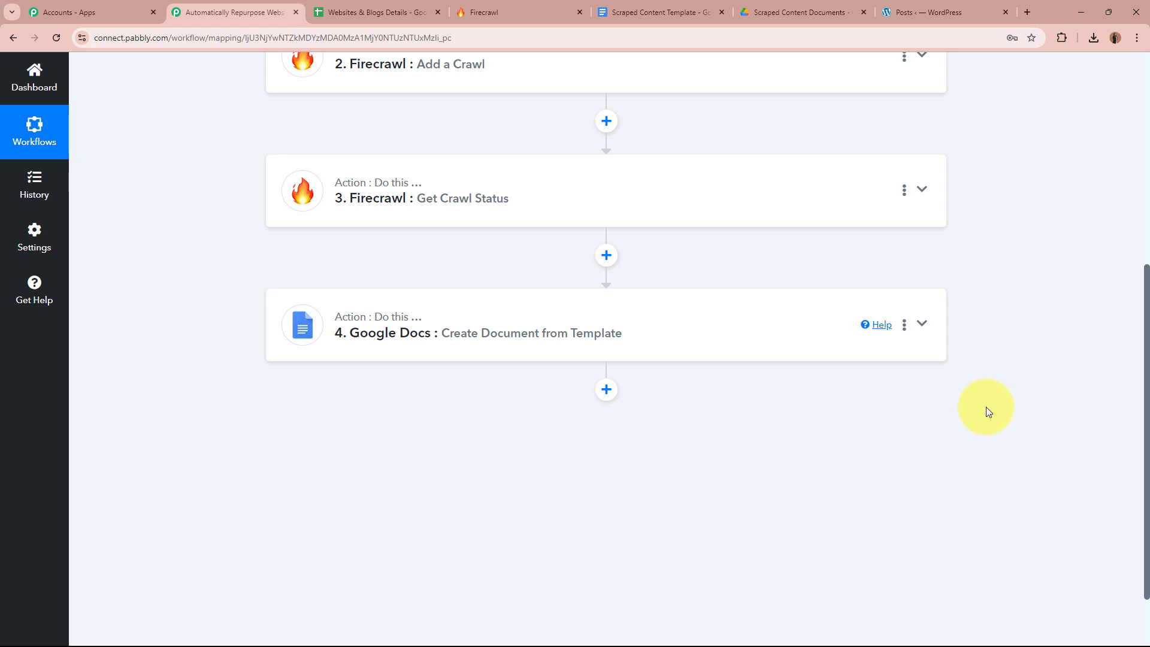
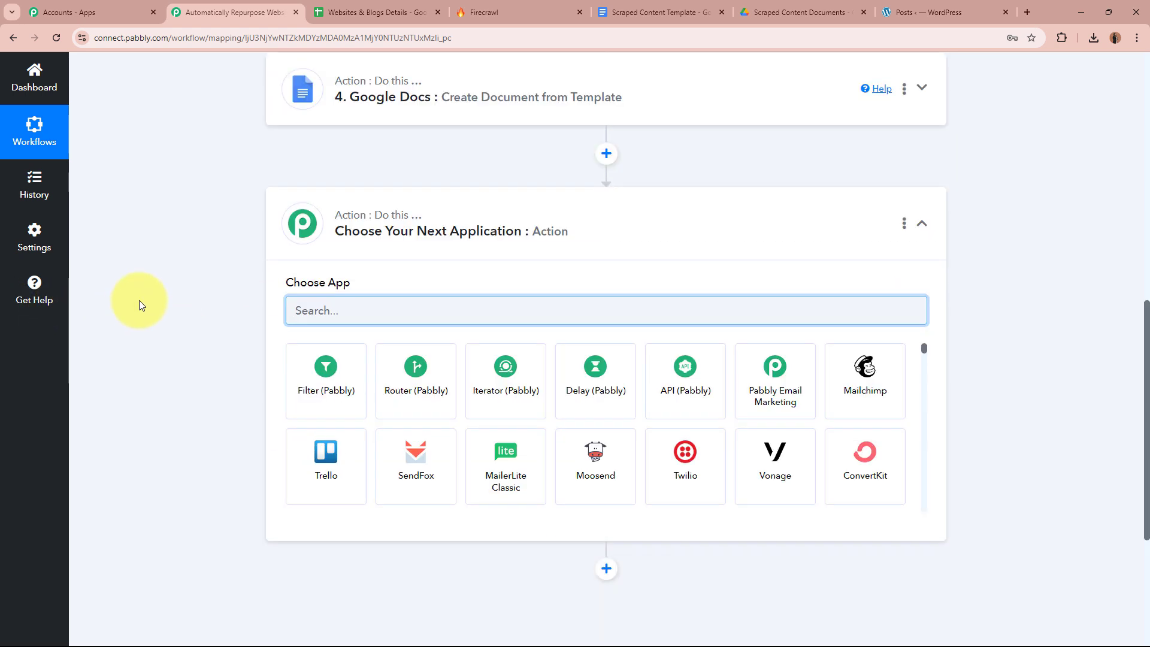
Step: Set the new action step's app to Google AI Studio (Gemini) with the Generate Content event
type("Gemi")
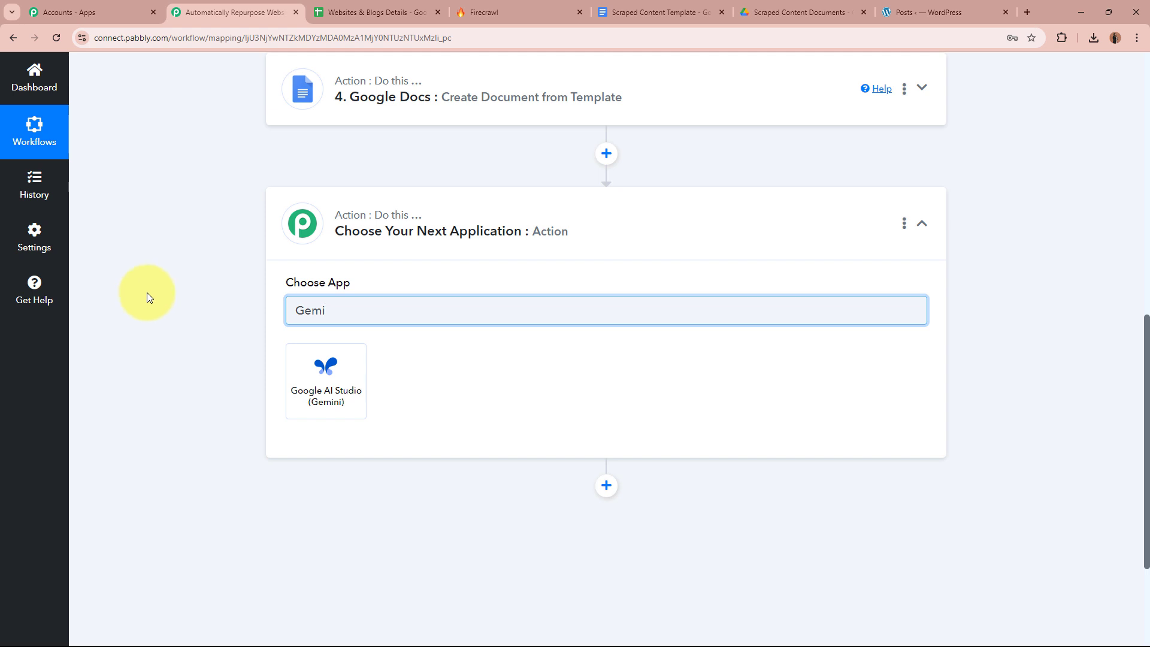
left_click(319, 390)
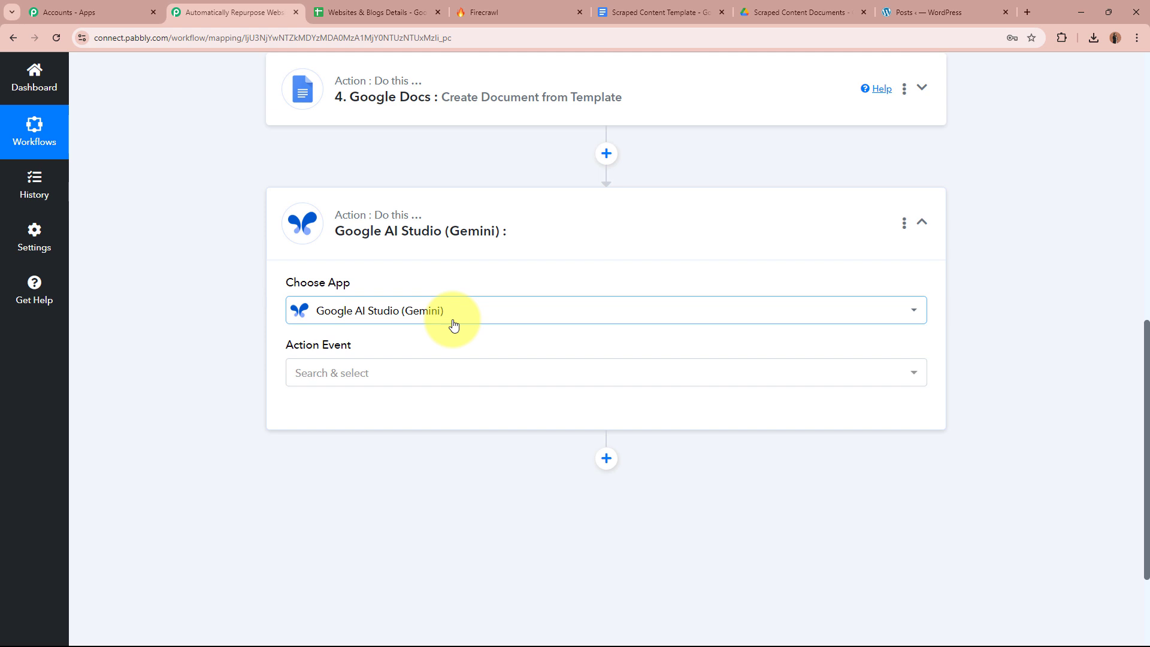
left_click(426, 371)
left_click(409, 461)
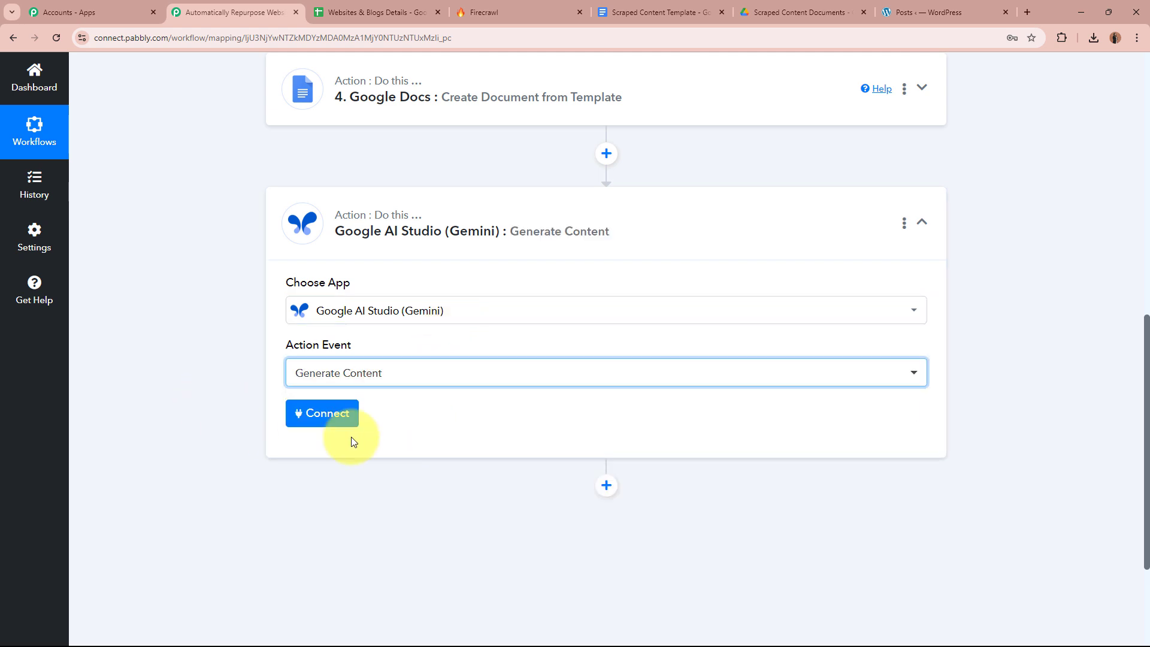
Step: Start a new Google AI Studio (Gemini) connection and read the instructions for obtaining the API key
left_click(336, 412)
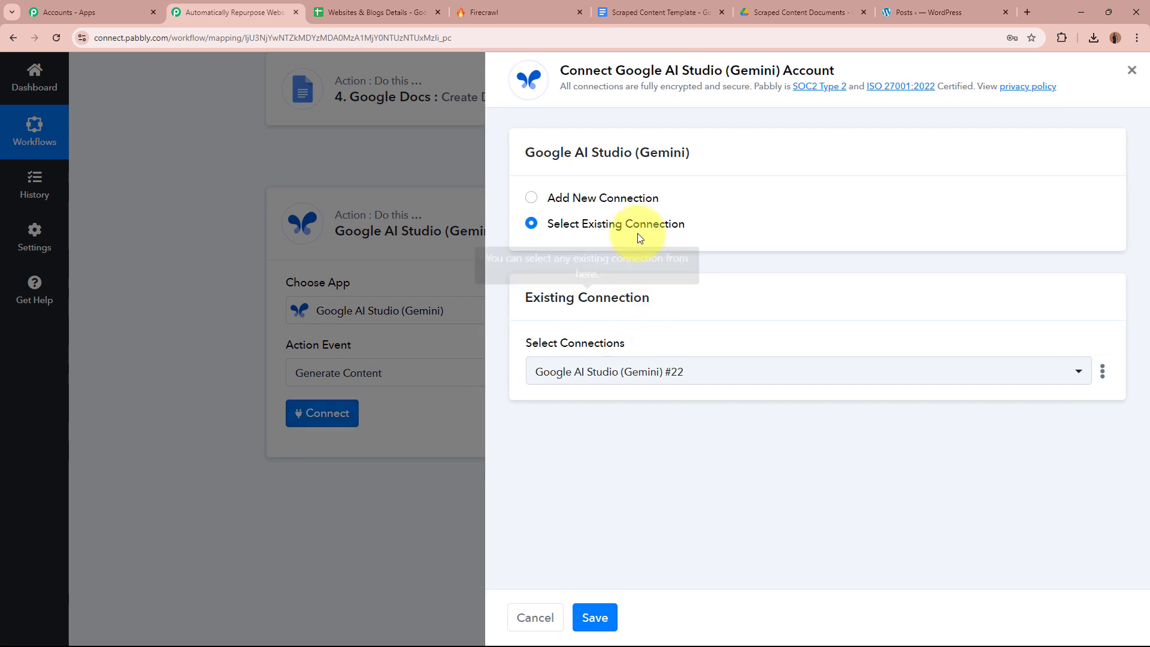
left_click(531, 199)
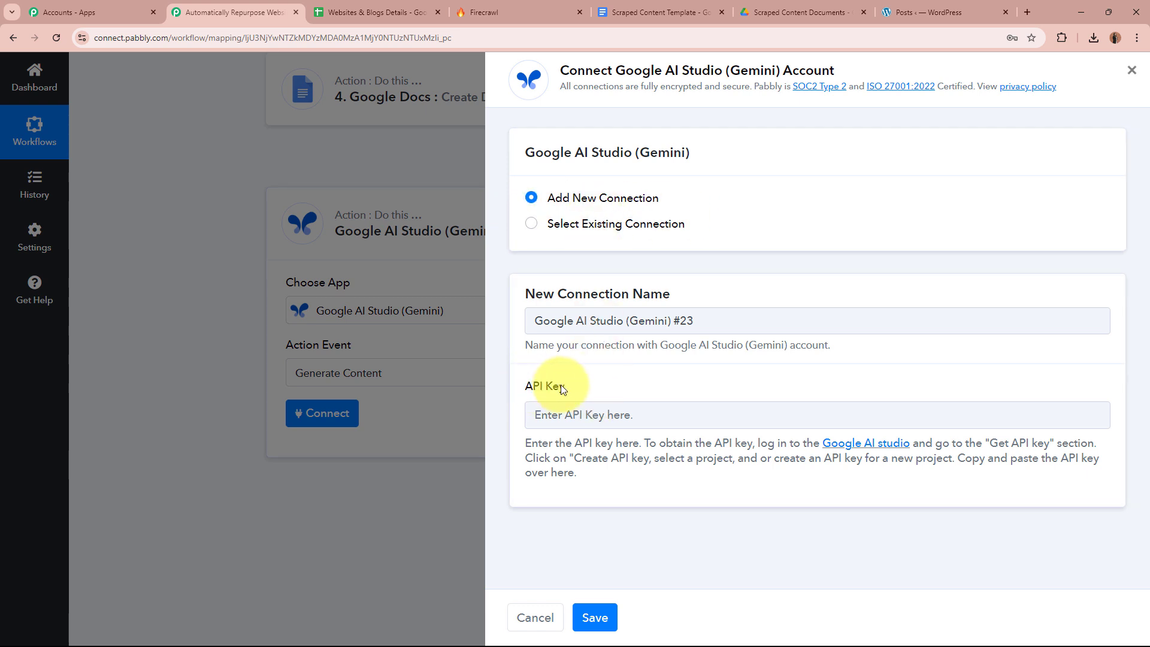
left_click_drag(527, 386, 591, 385)
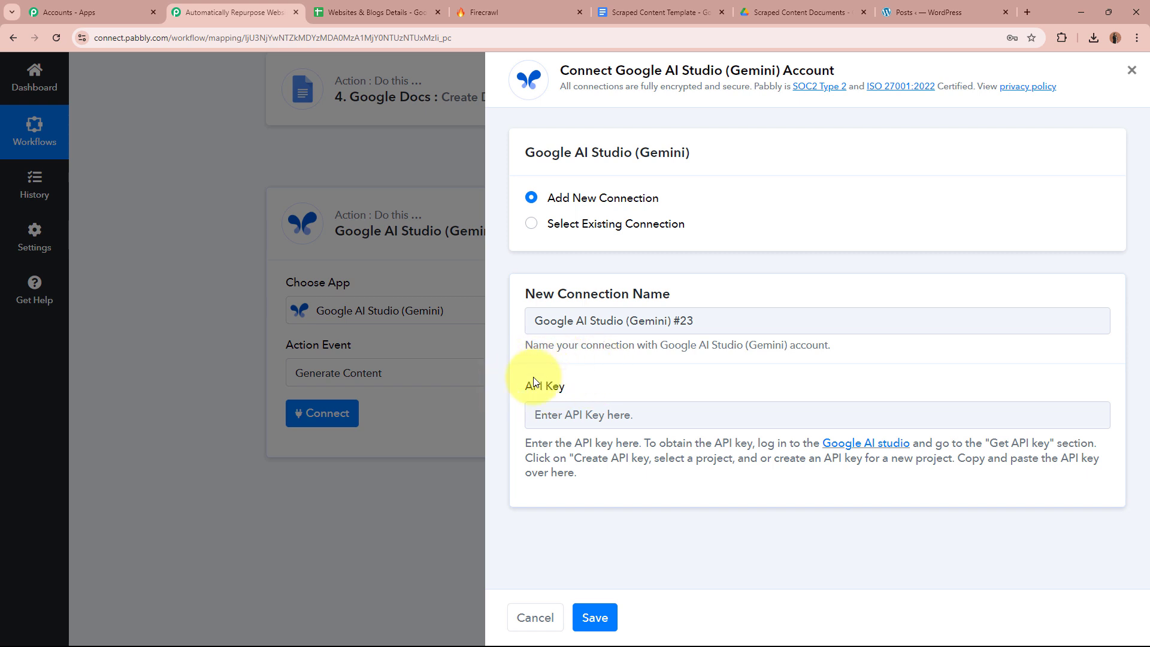
left_click_drag(526, 442, 655, 469)
left_click(671, 465)
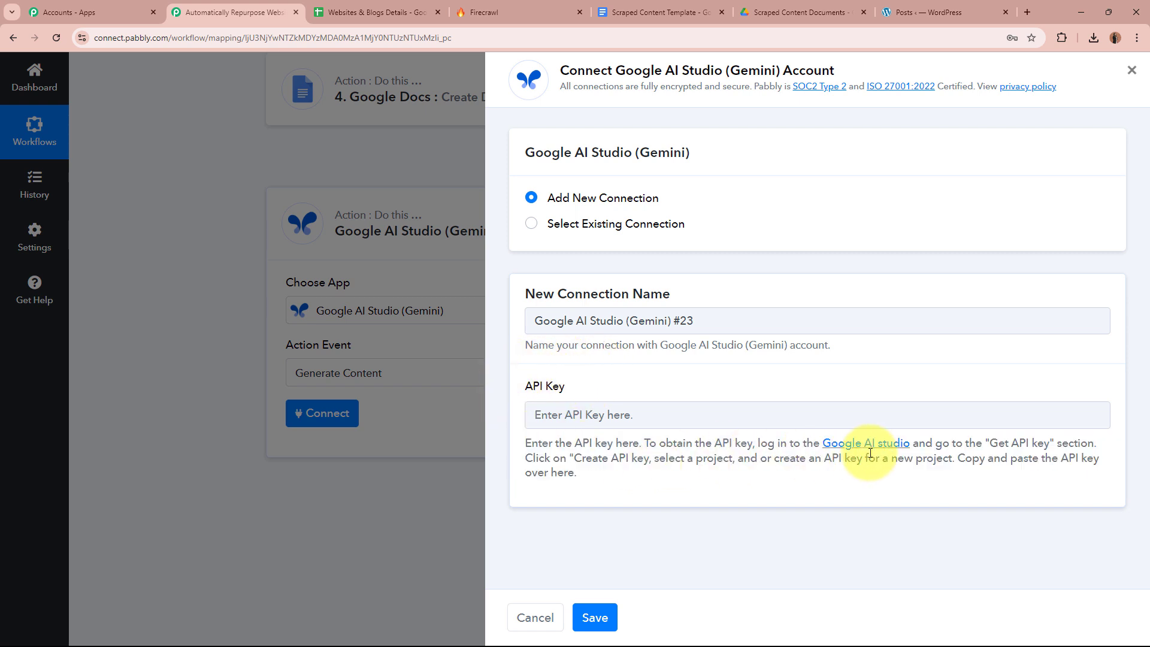
Step: Open the API key page in Google AI Studio, start creating an API key and acknowledge the safety reminder
left_click(879, 447)
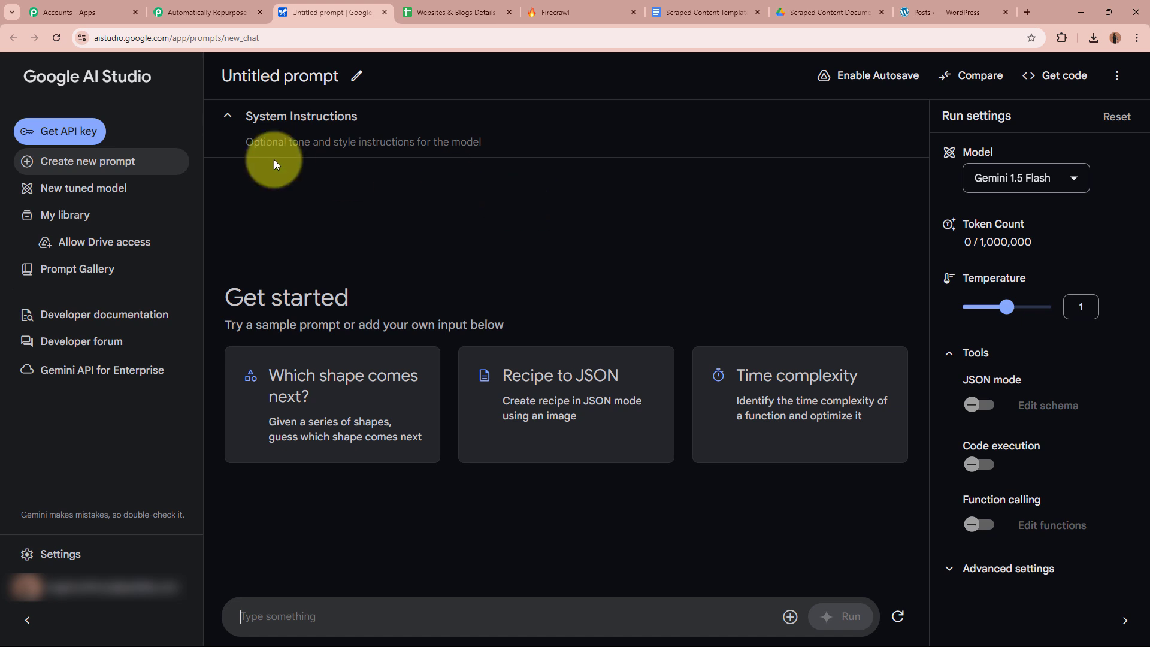
left_click(89, 134)
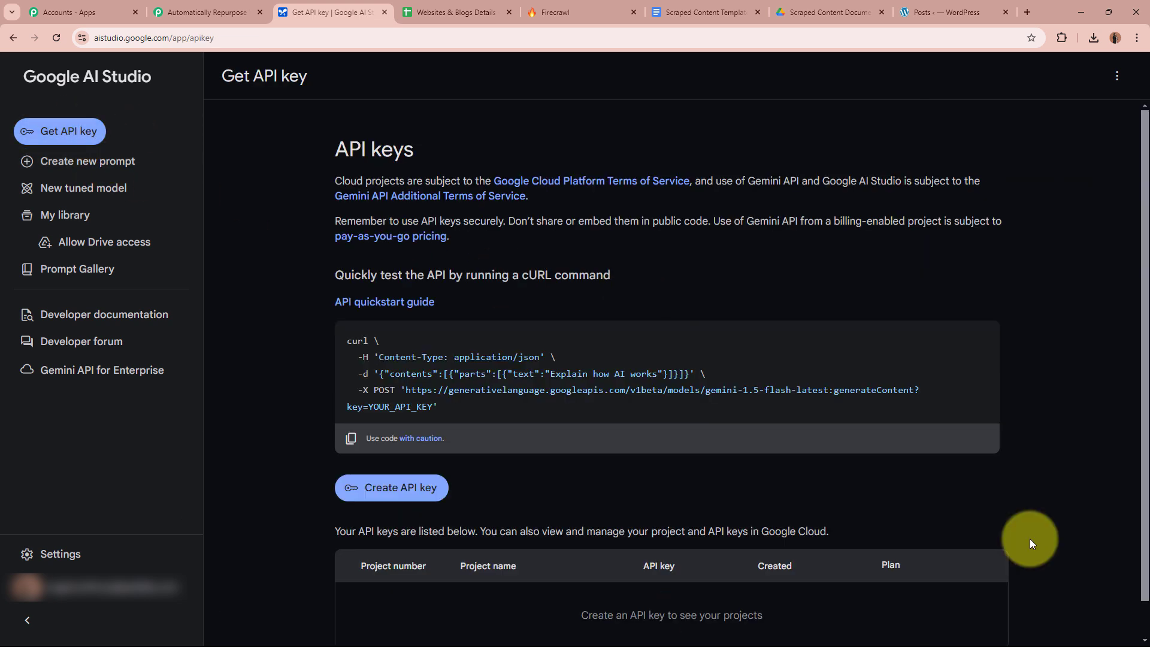
scroll(1030, 538, "down", 1)
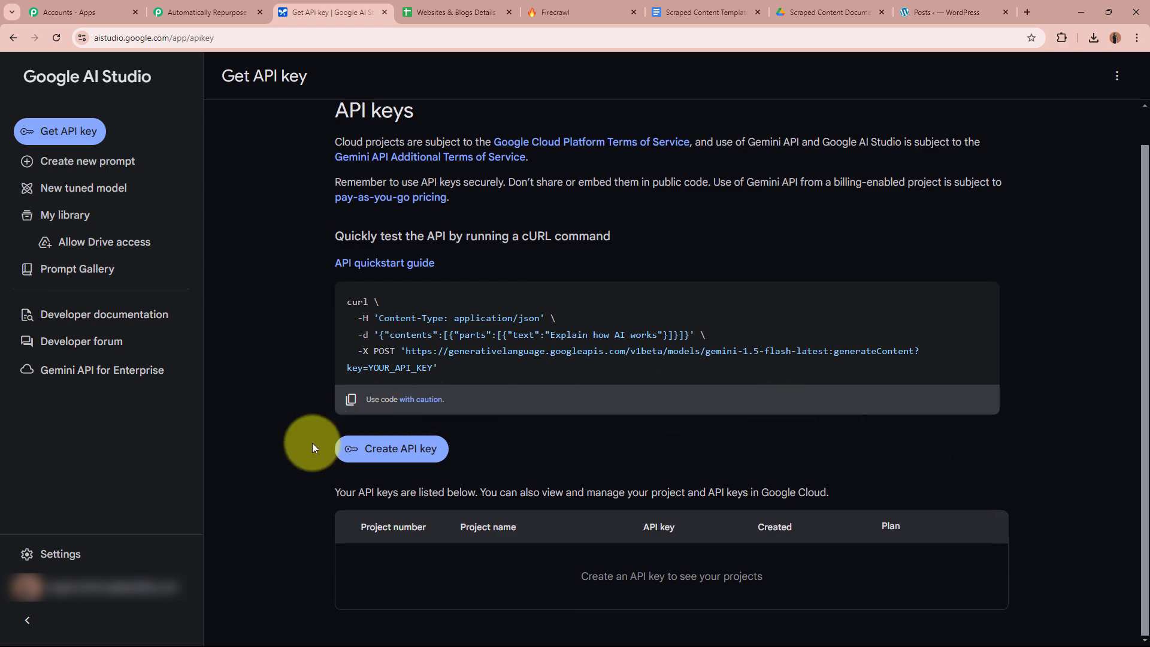
left_click(384, 449)
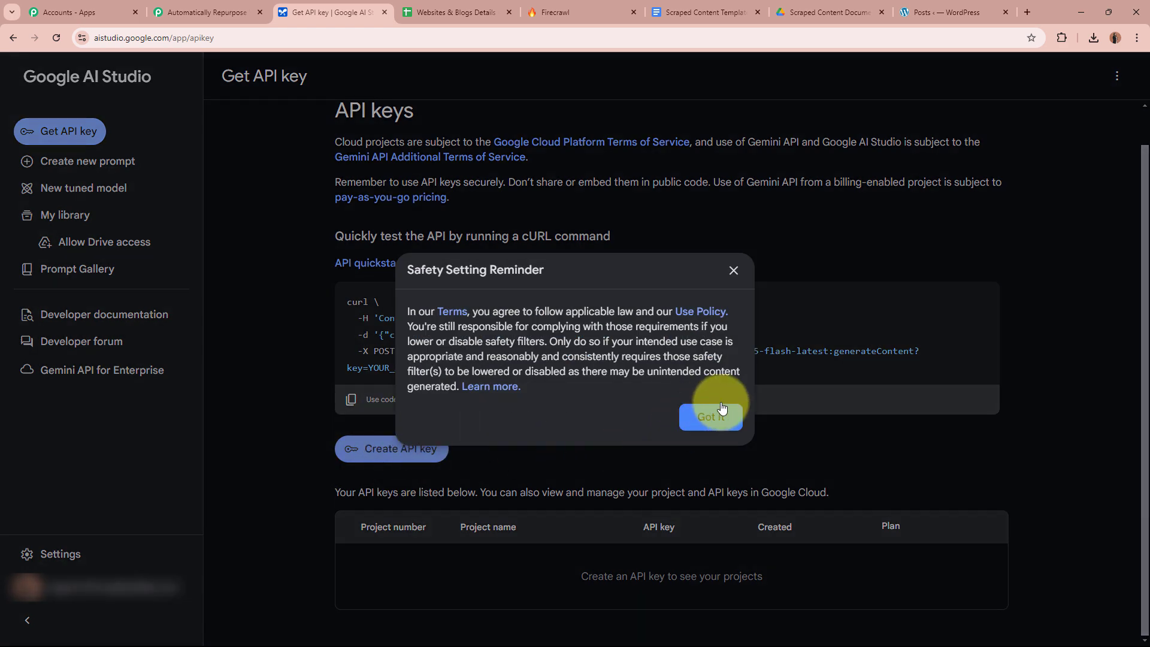
left_click(722, 413)
Step: Generate the API key in the existing Generative Language Client project and copy it
scroll(601, 521, "down", 1)
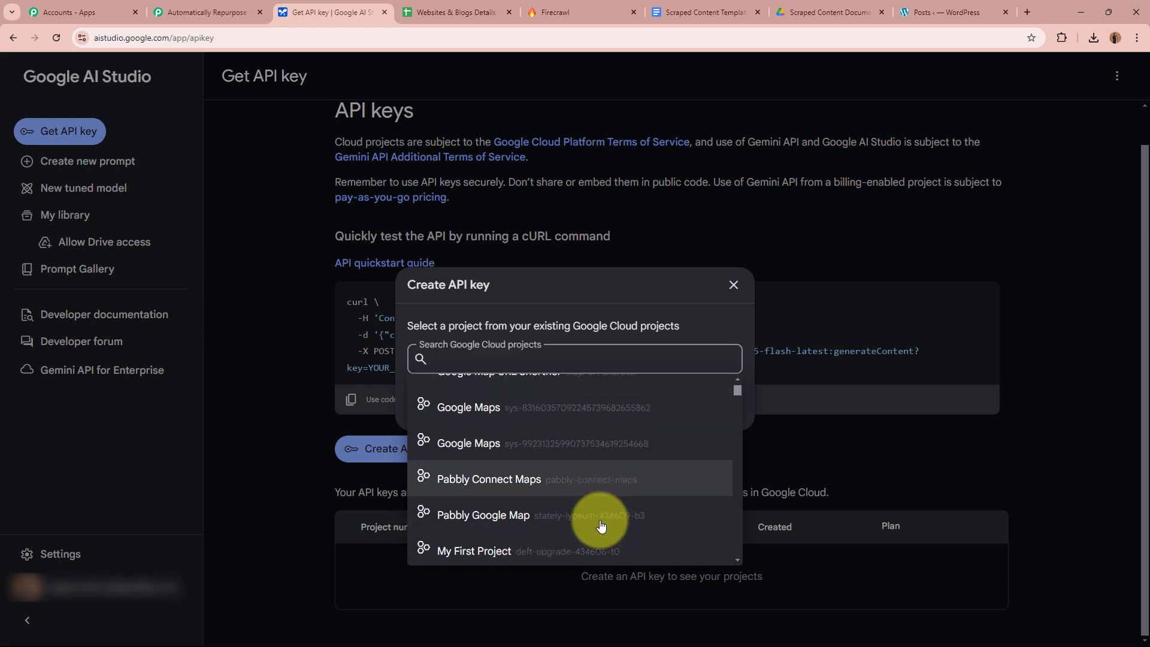
scroll(601, 521, "down", 10)
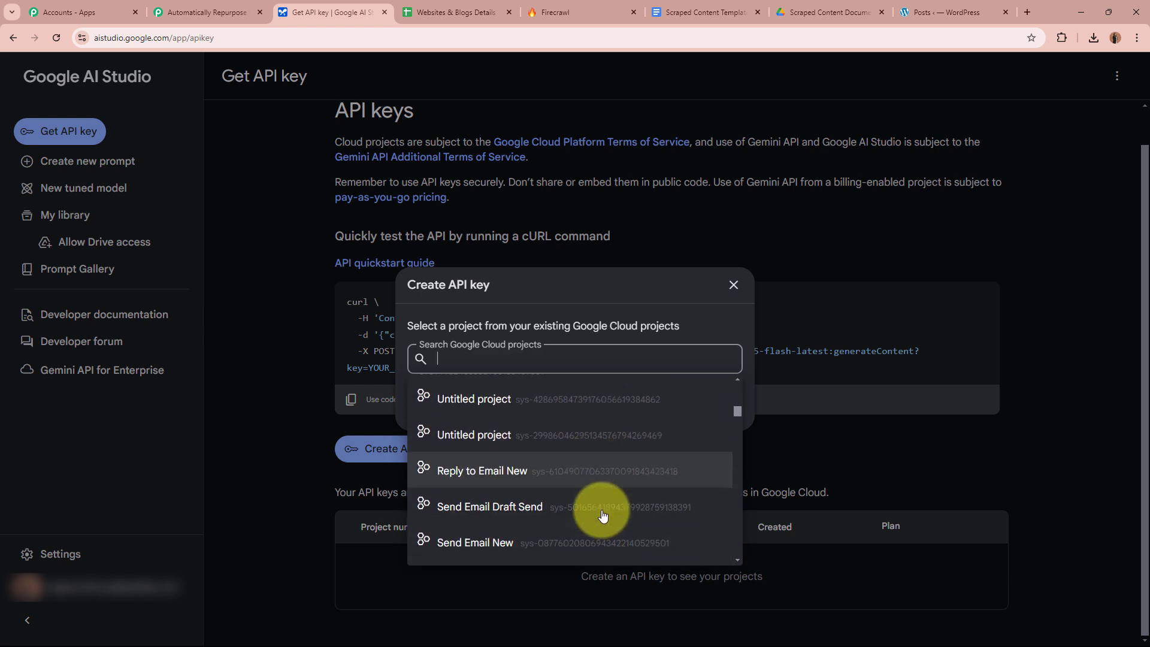
scroll(603, 516, "down", 10)
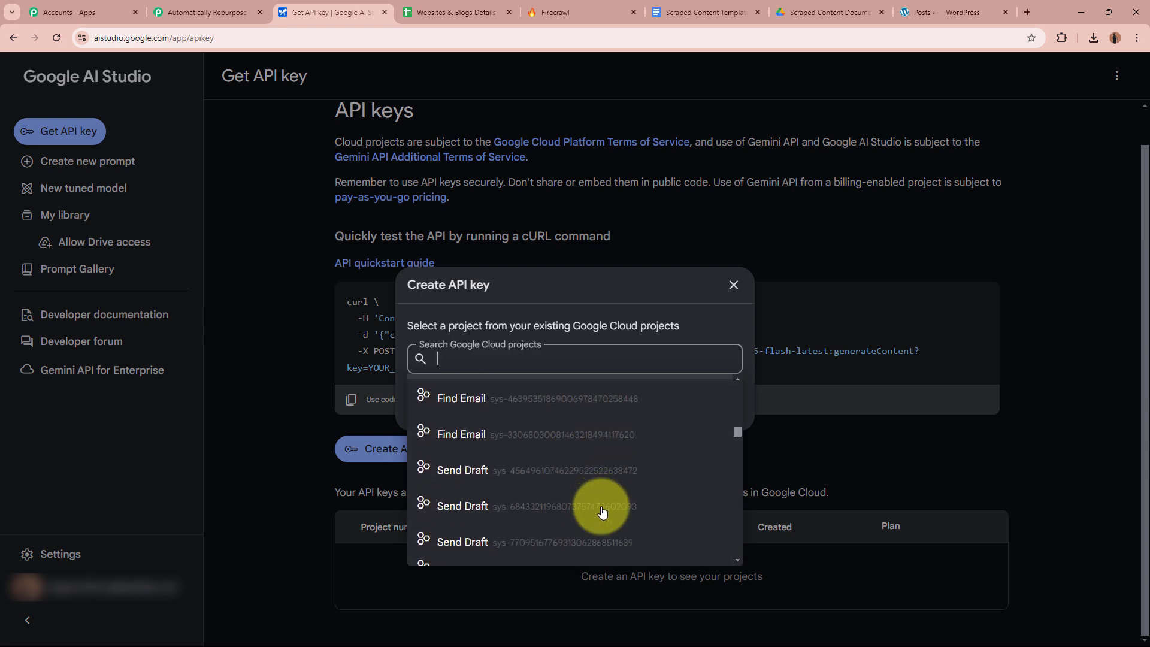
scroll(602, 516, "down", 5)
left_click(601, 542)
left_click(571, 407)
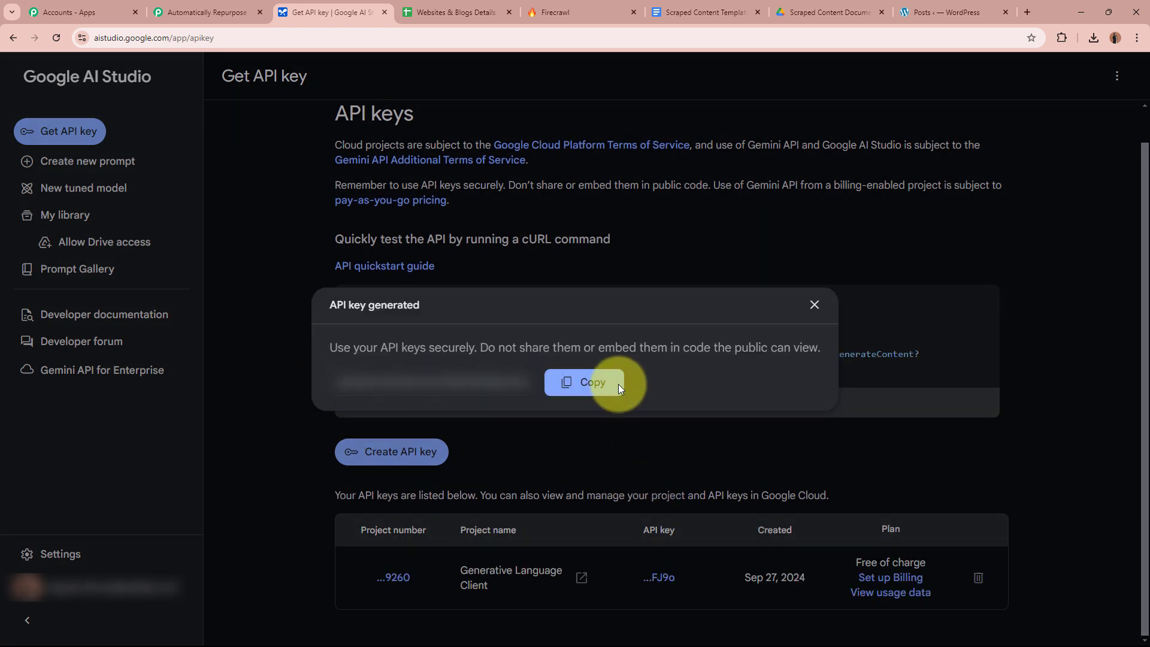
left_click(619, 387)
Step: Paste the API key into the new Gemini connection in Pabbly Connect, close Google AI Studio and save the connection
left_click(221, 12)
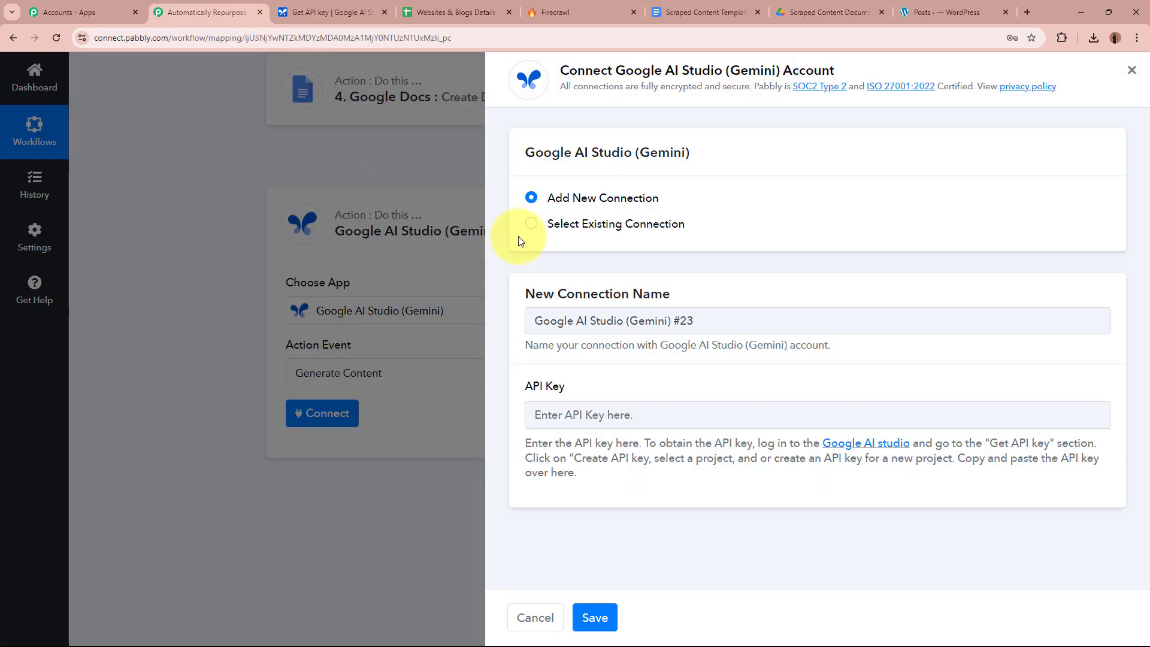
left_click(657, 414)
key("ctrl+v")
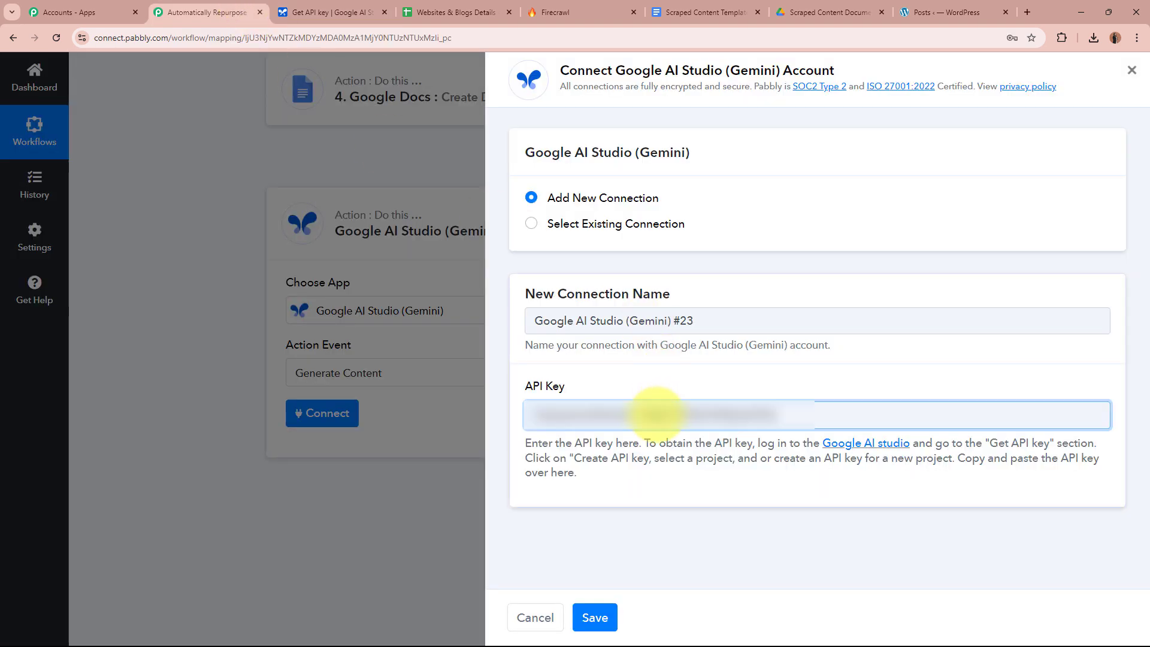
left_click(384, 12)
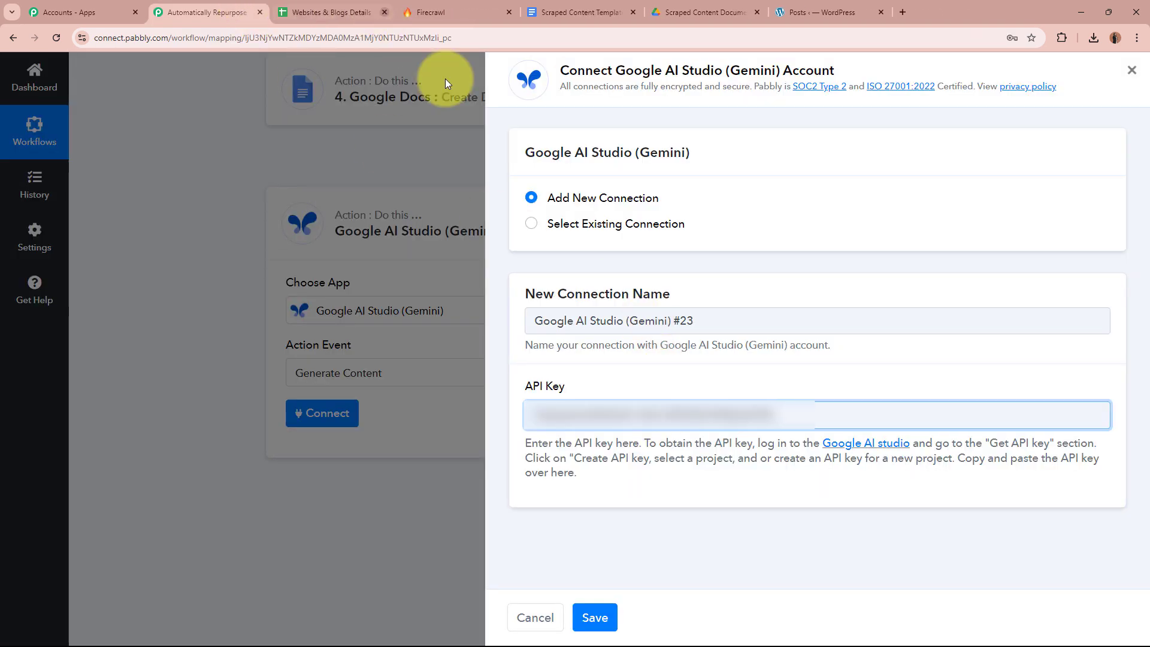
left_click(594, 617)
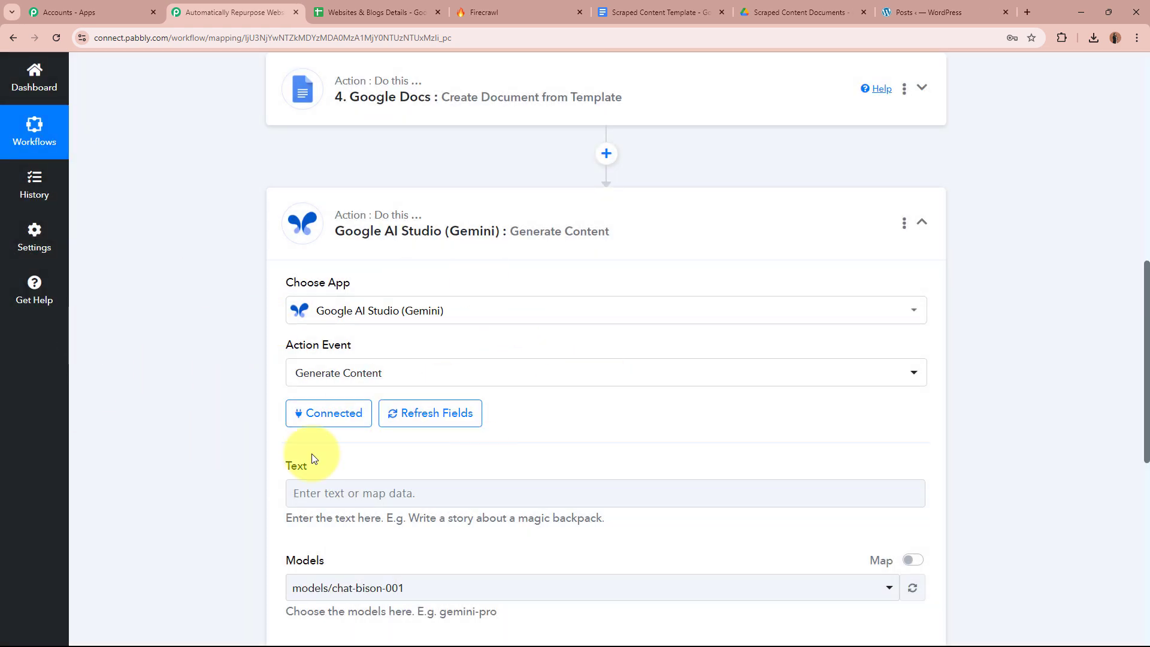
Step: Paste the NaturalGlow Skincare blog-repurposing prompt, with {Title} and {Scraped Content} placeholders and HTML output requested, as the Gemini action's Text
scroll(141, 320, "down", 3)
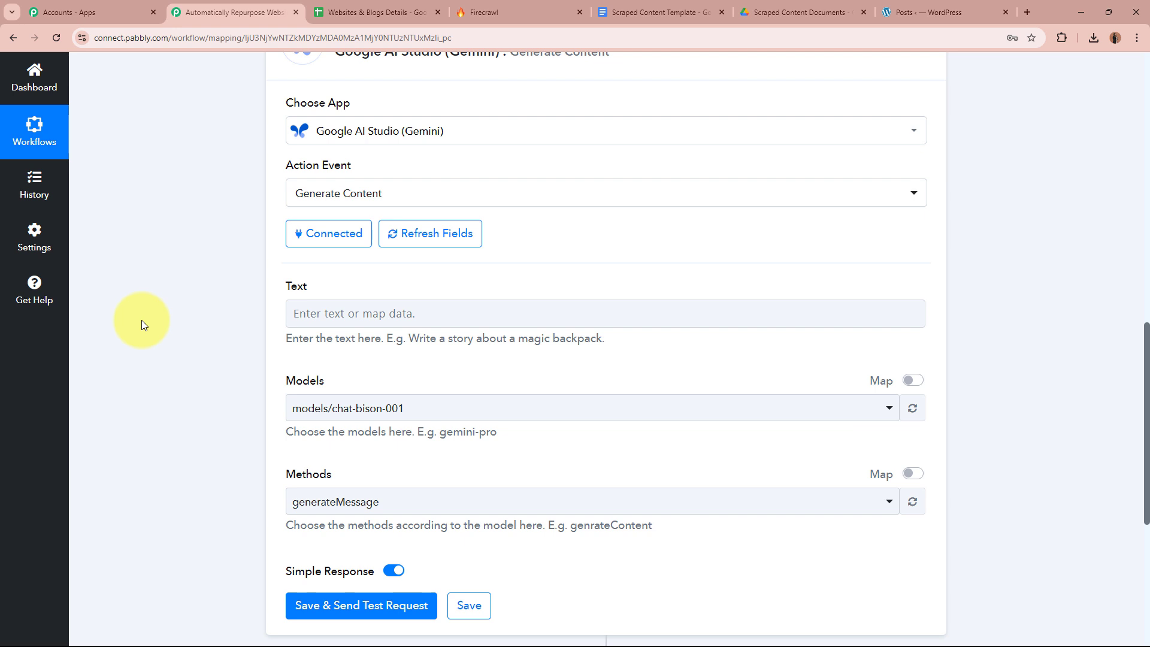
left_click_drag(285, 286, 218, 315)
left_click(352, 288)
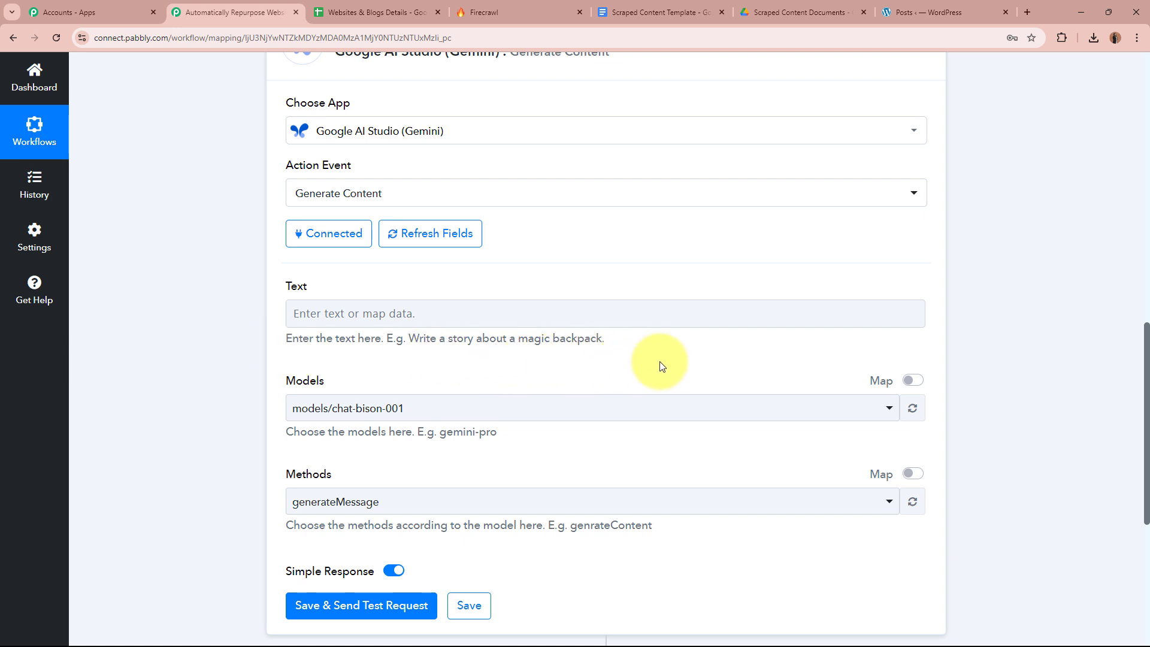
key("ctrl+v")
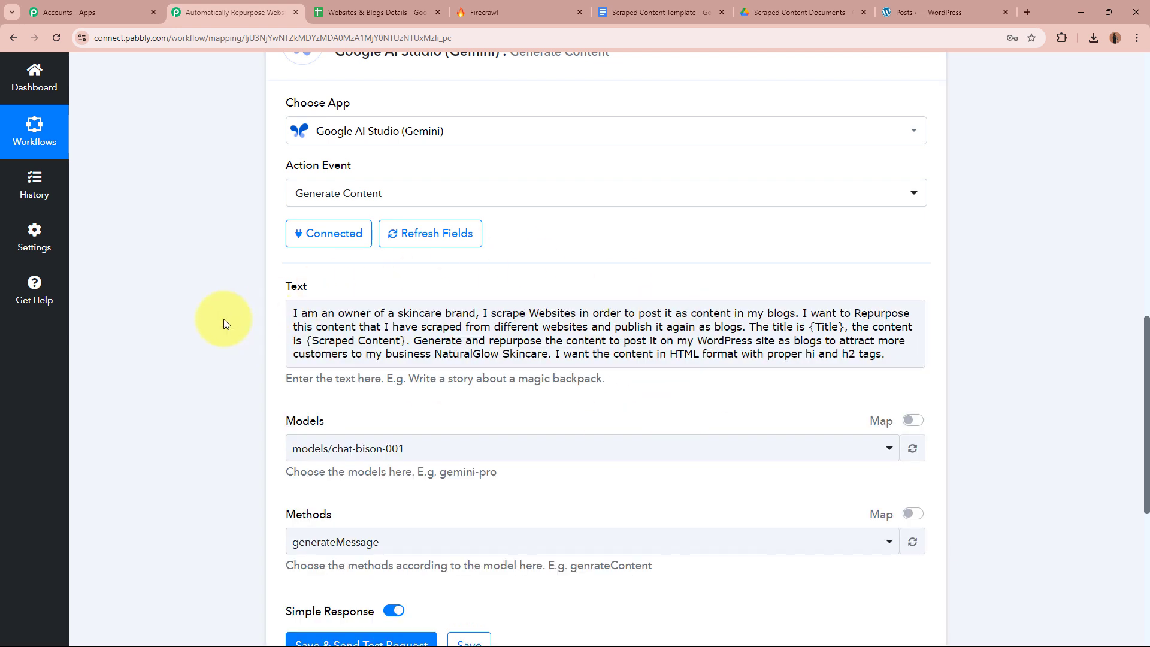
Step: Add "on WordPress" after "publish it again as blogs" in the Gemini prompt
left_click(295, 314)
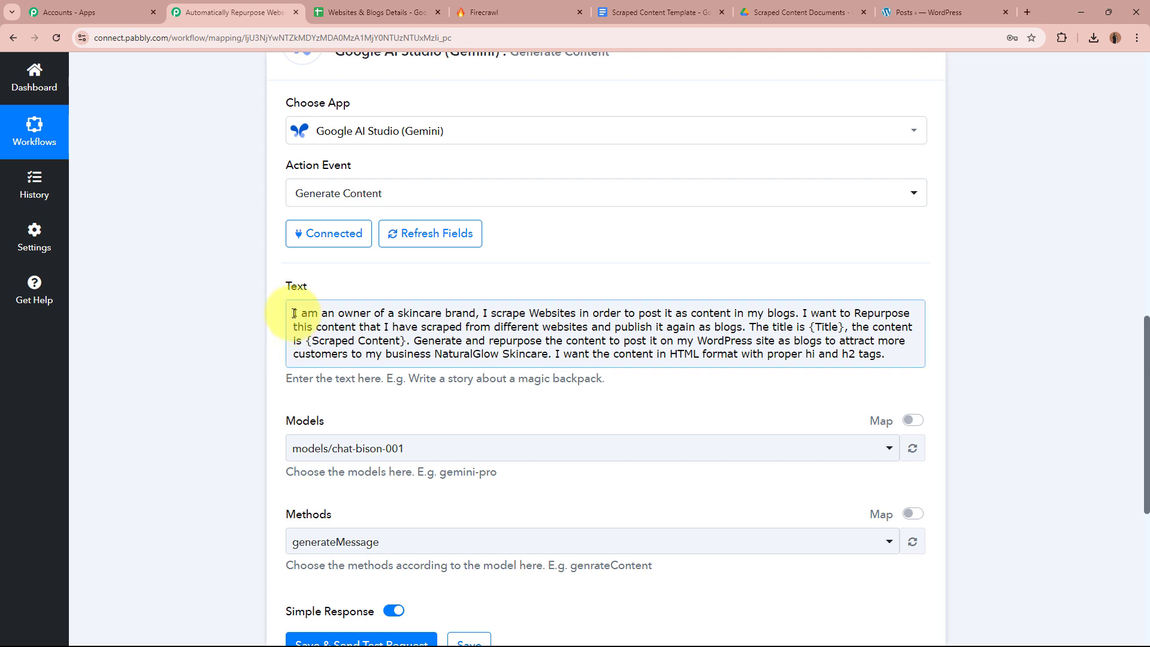
left_click(299, 312)
left_click_drag(322, 311, 337, 311)
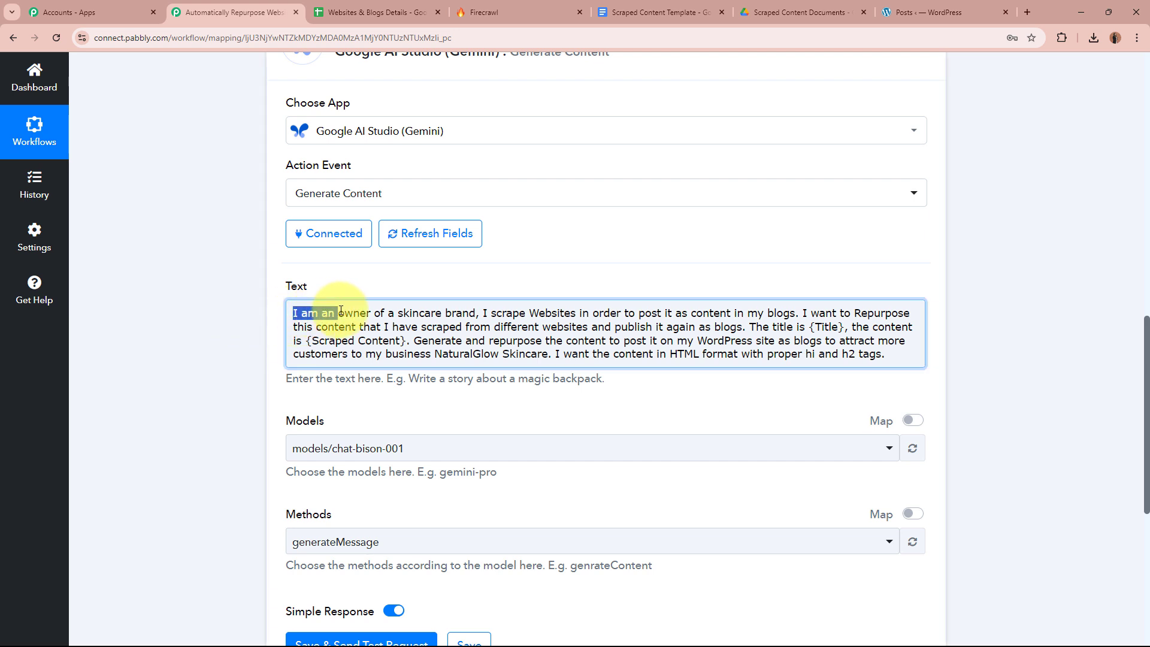
left_click(340, 311)
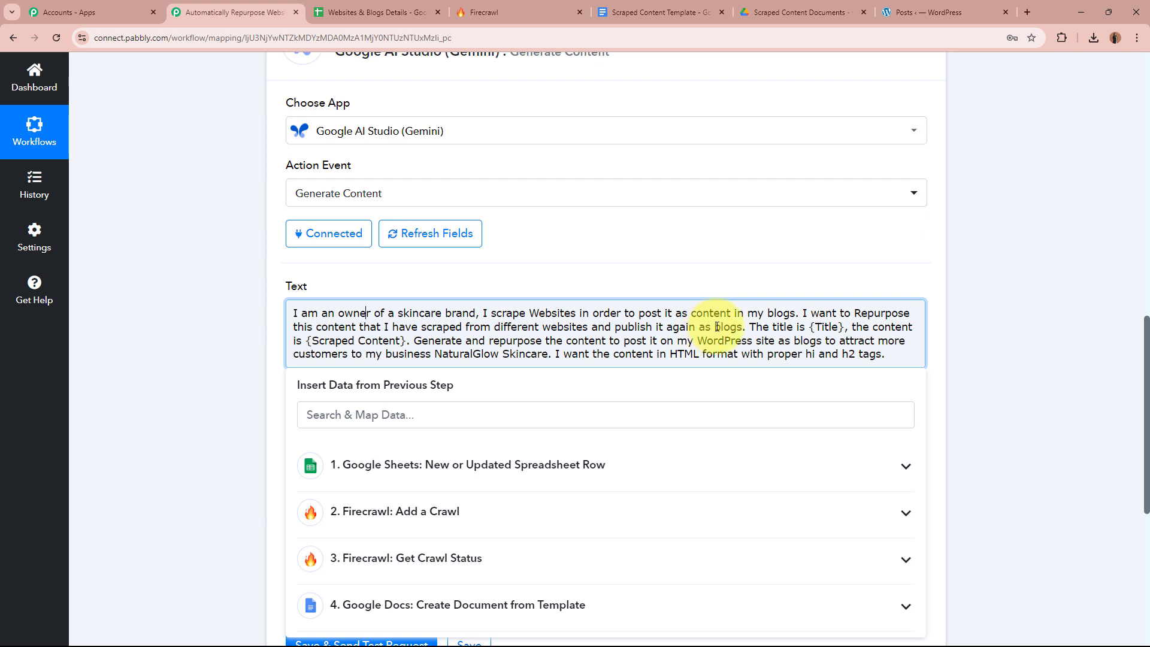
left_click(740, 328)
type("on WordPress")
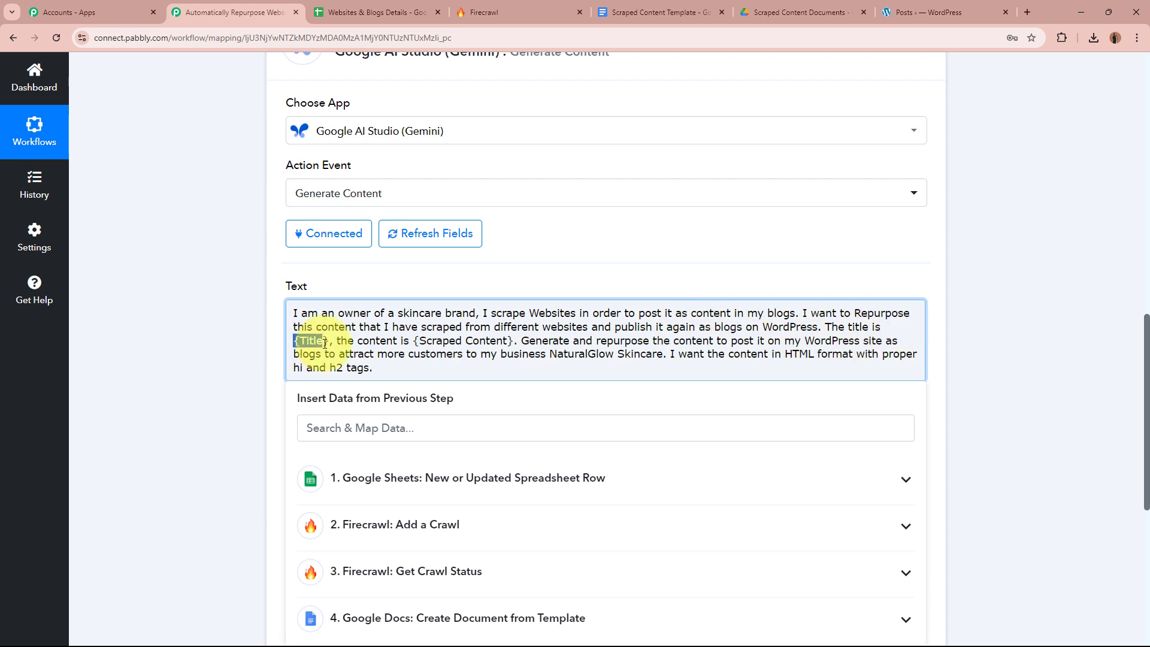
Step: Replace the {Title} placeholder in the prompt with the mapped Titles value from the Google Sheets trigger
scroll(197, 413, "down", 1)
left_click(476, 419)
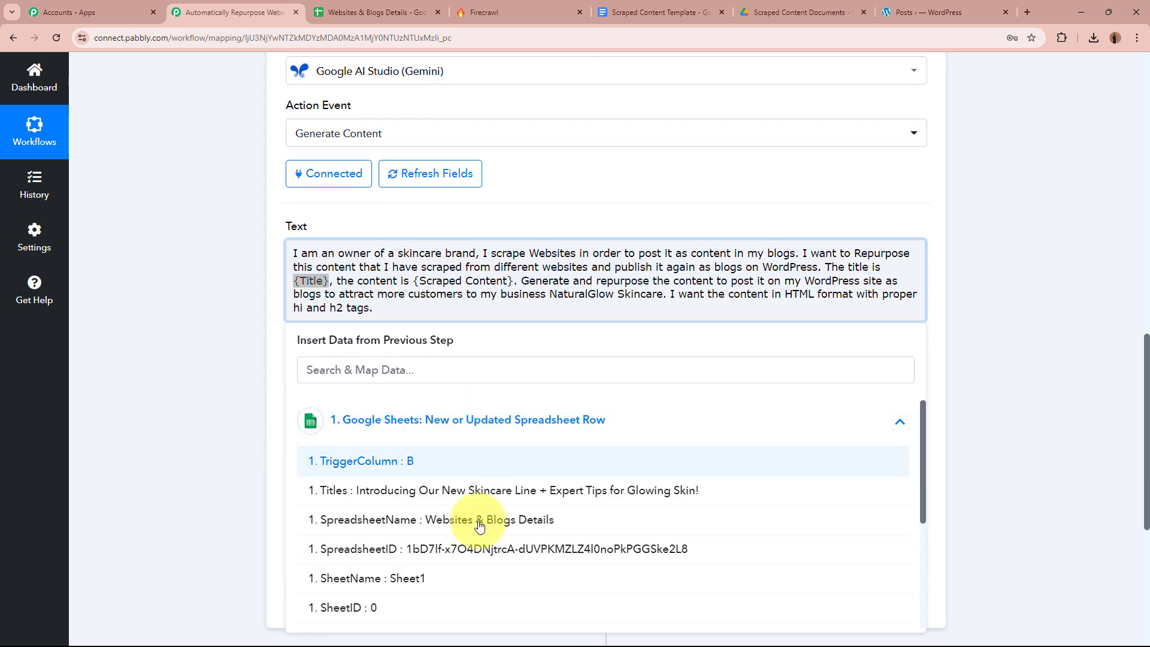
left_click(371, 489)
left_click(222, 350)
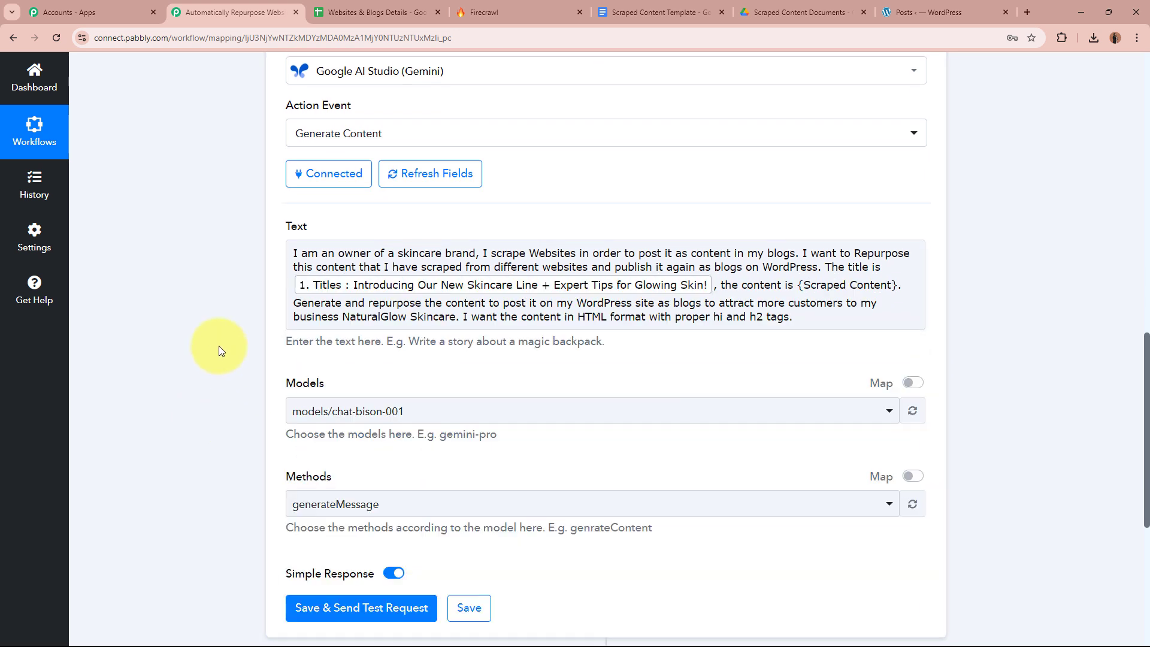
Step: Replace the {Scraped Content} placeholder with the mapped Data 0 Markdown value from the Firecrawl Get Crawl Status step
double_click(798, 288)
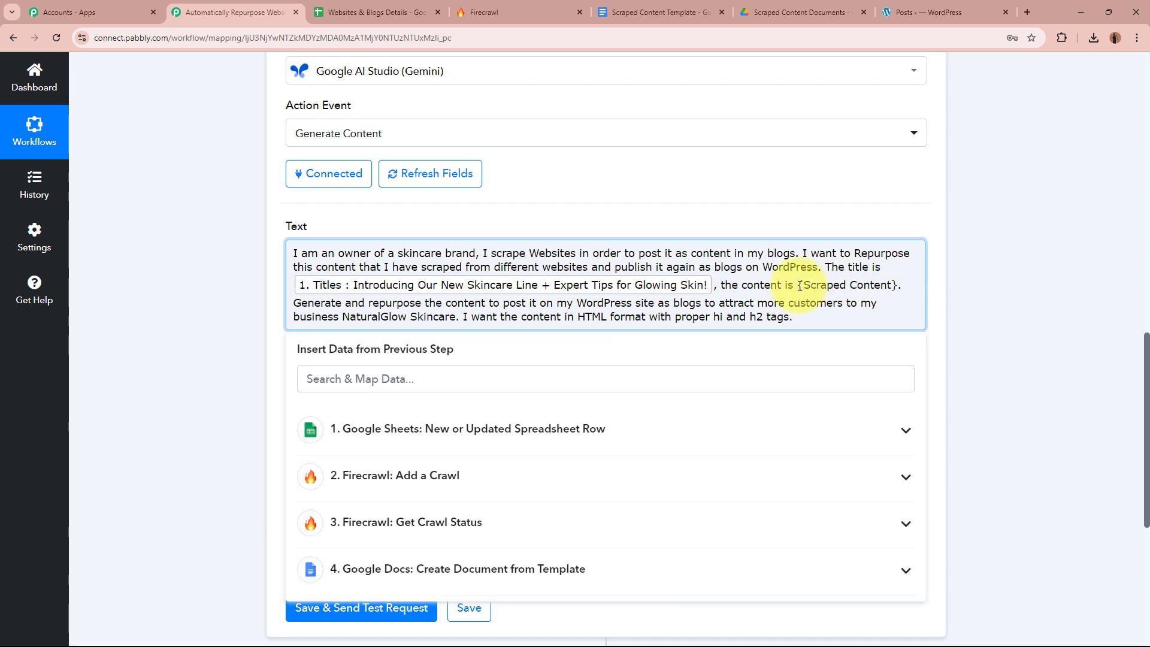
left_click_drag(799, 286, 875, 287)
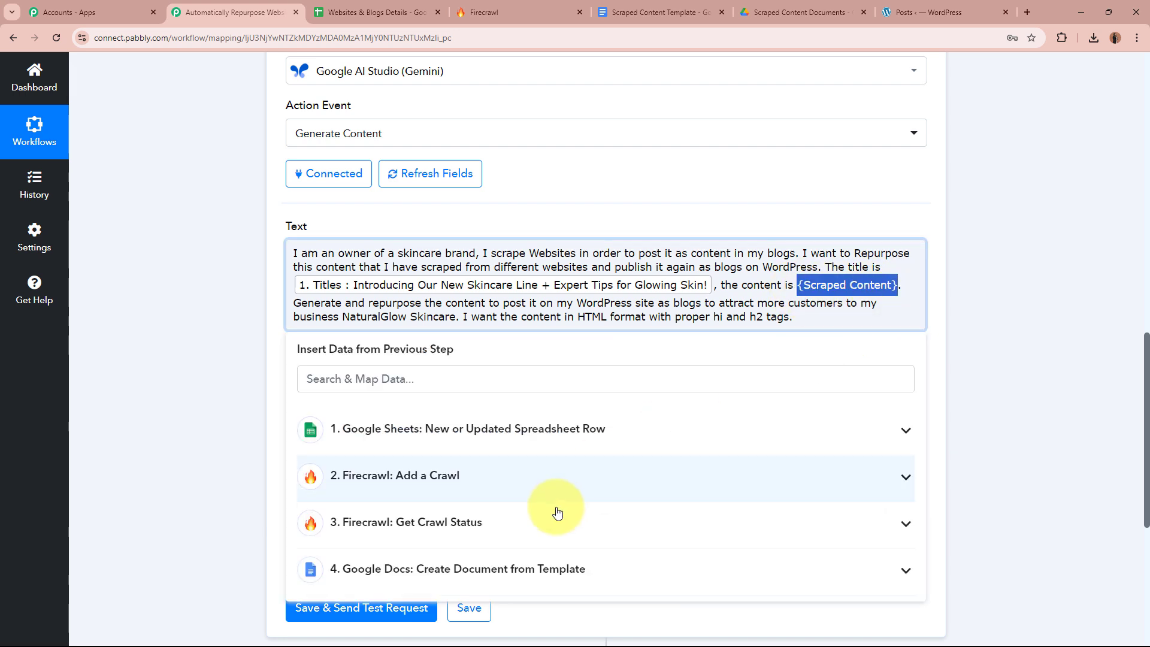
left_click(542, 525)
scroll(215, 488, "down", 3)
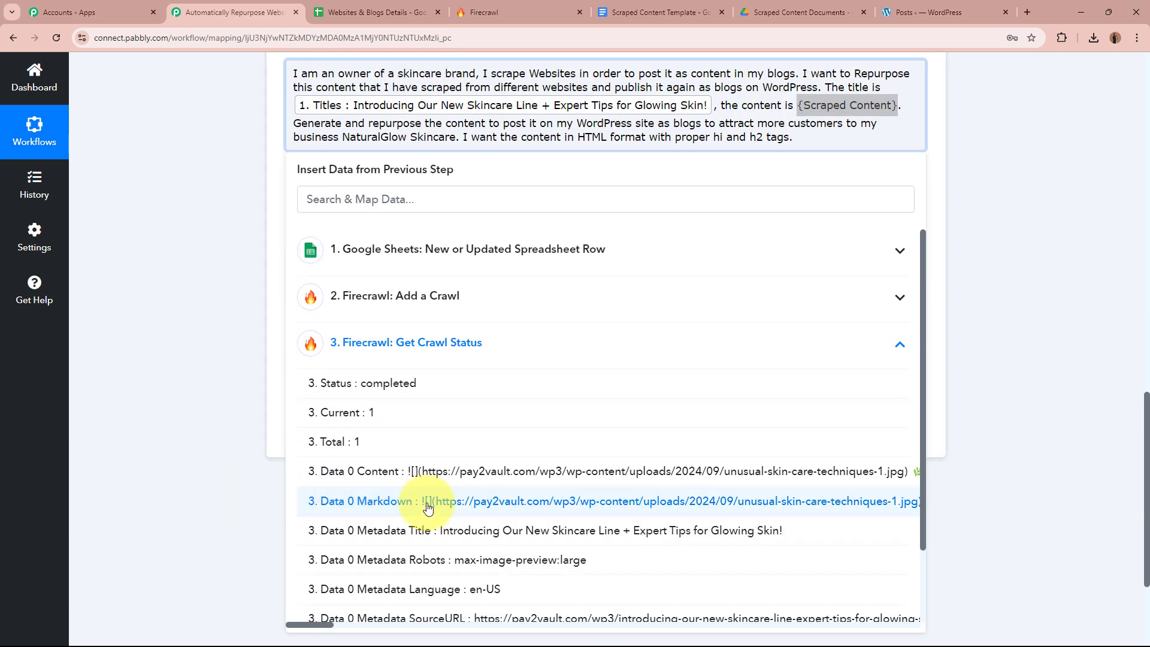
left_click(406, 500)
left_click(193, 318)
scroll(194, 319, "up", 2)
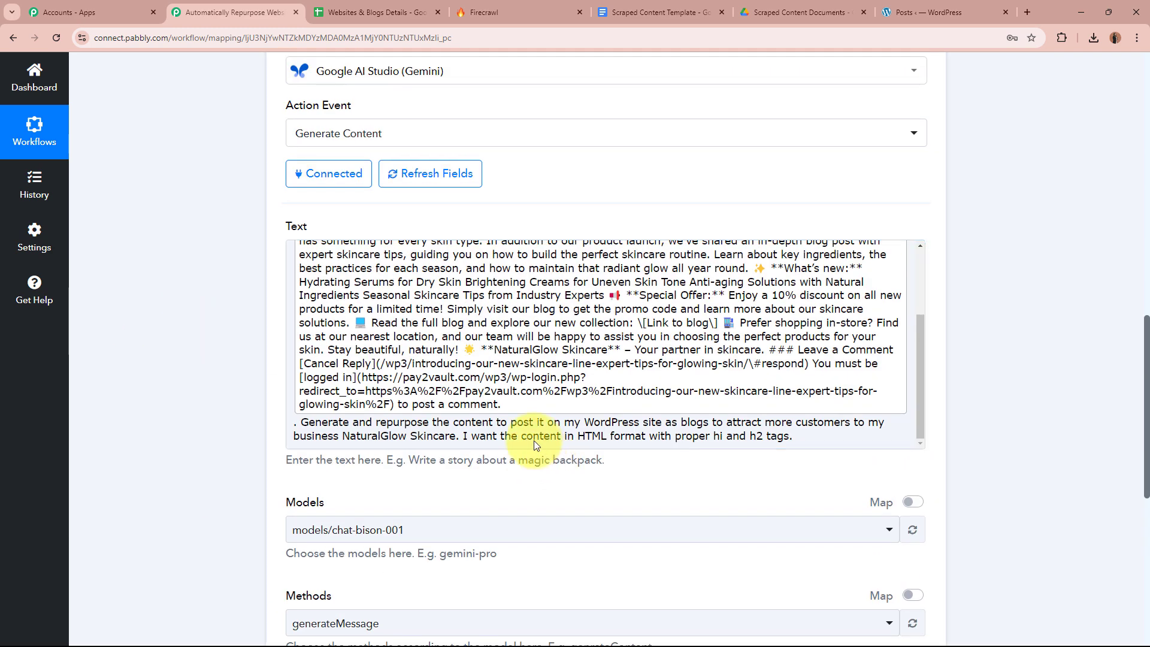
Step: Reword the prompt's ending to "repurpose the content as I want to post it" and correct "hi" to "h1" in the tags request
left_click(495, 403)
type("as I want")
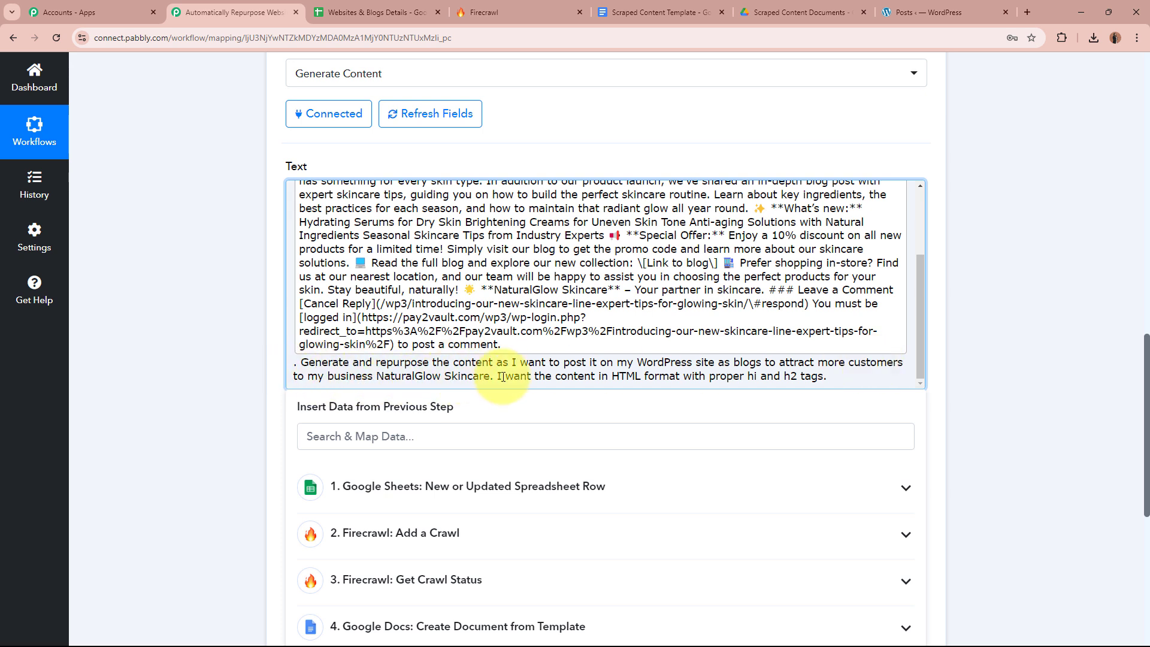
key("BackSpace")
type("1")
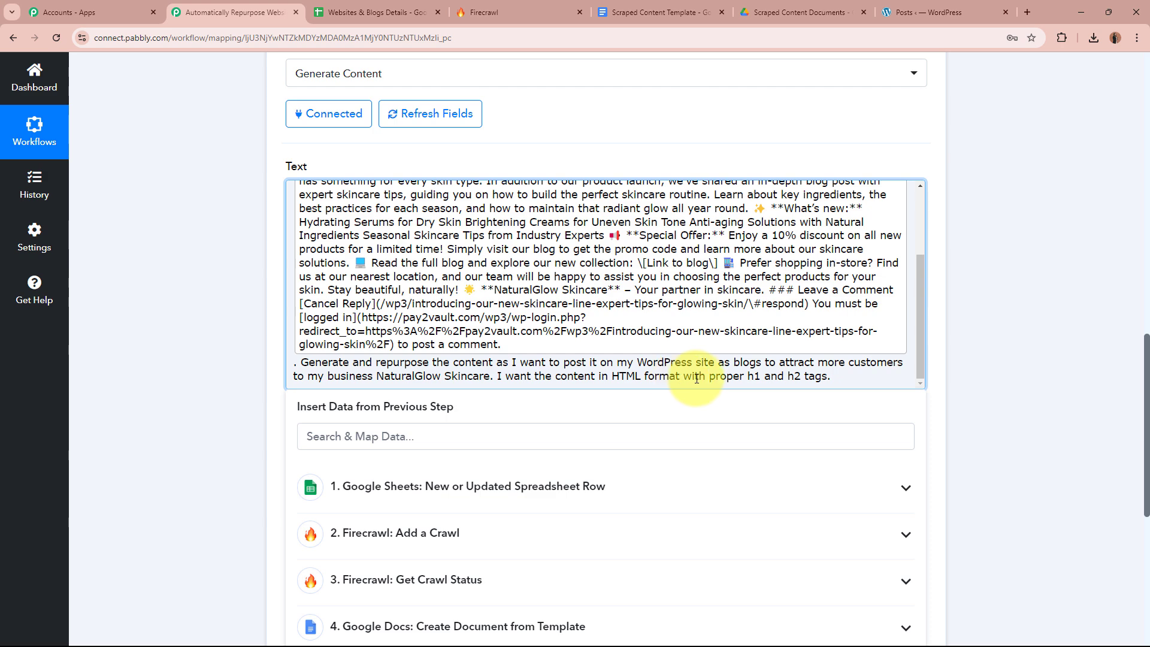
left_click(982, 382)
Step: Review the complete Gemini prompt, including its mapped title and content and the closing HTML format instruction
scroll(689, 314, "up", 3)
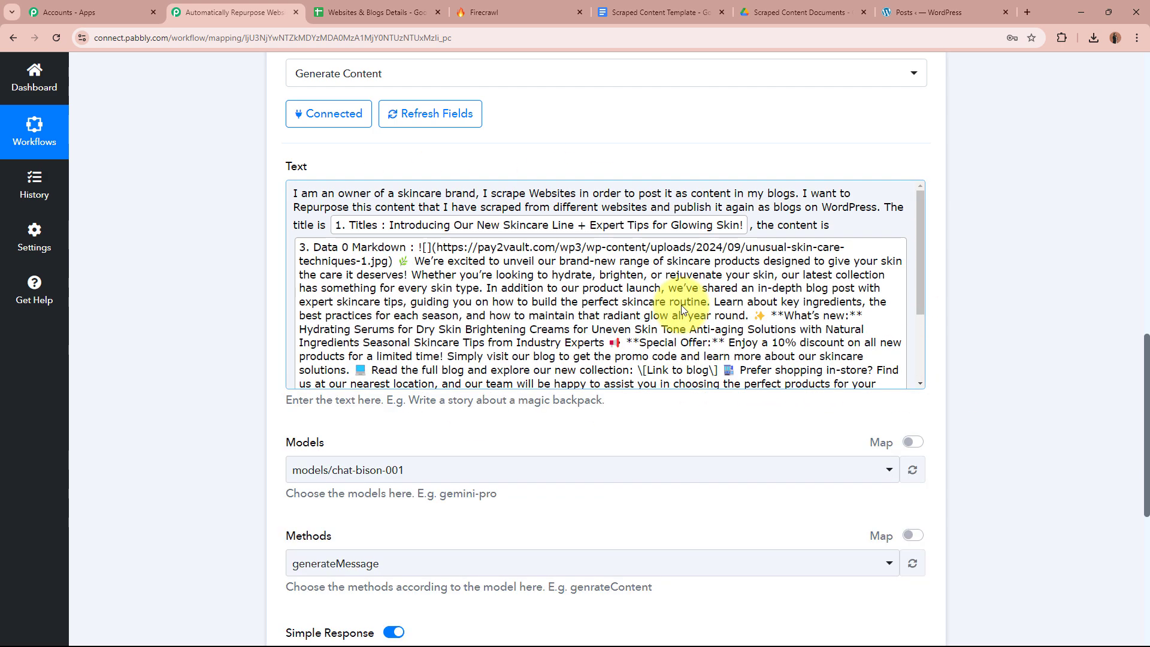
scroll(681, 310, "down", 4)
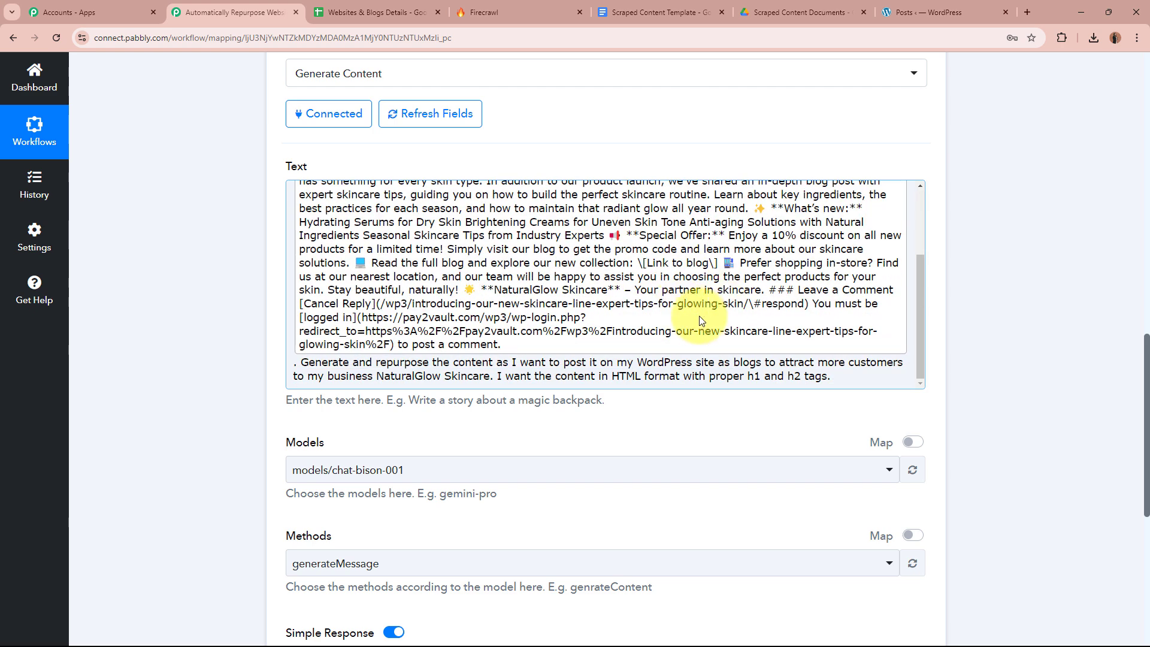
left_click_drag(497, 375, 761, 371)
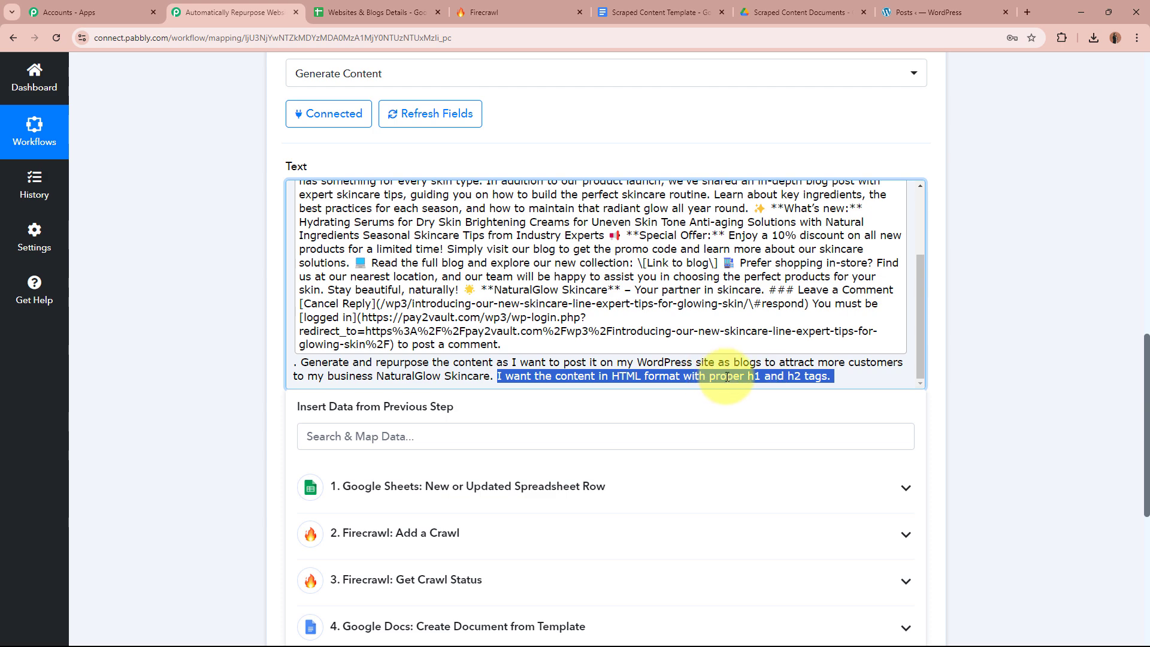
left_click(1081, 371)
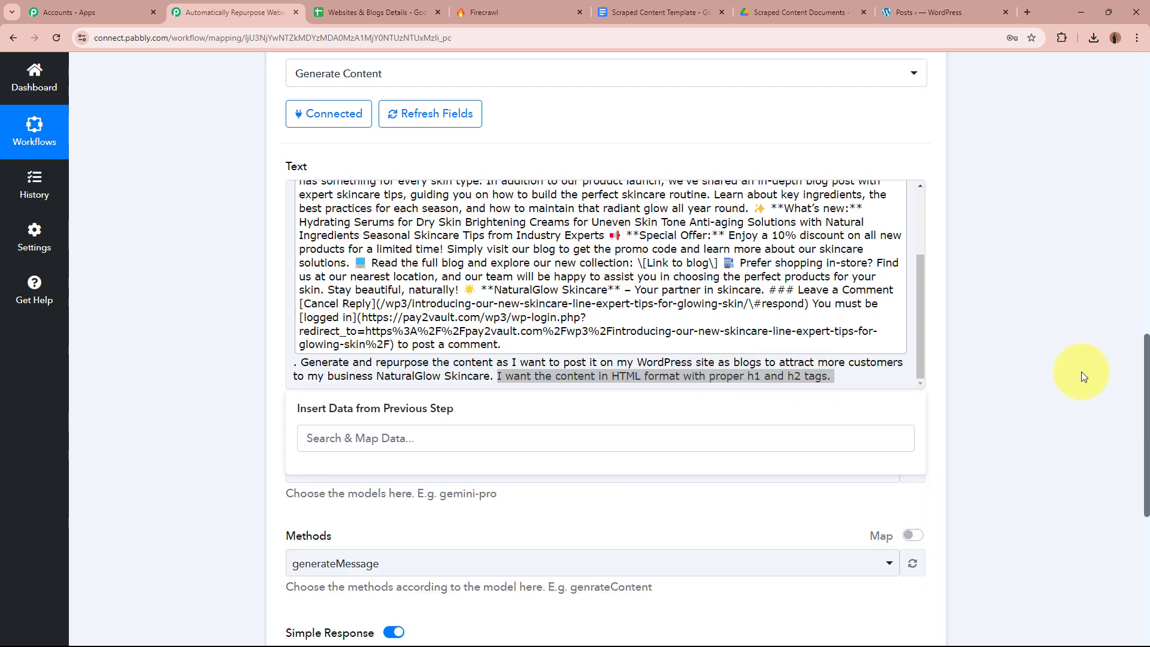
left_click(851, 376)
left_click(1022, 353)
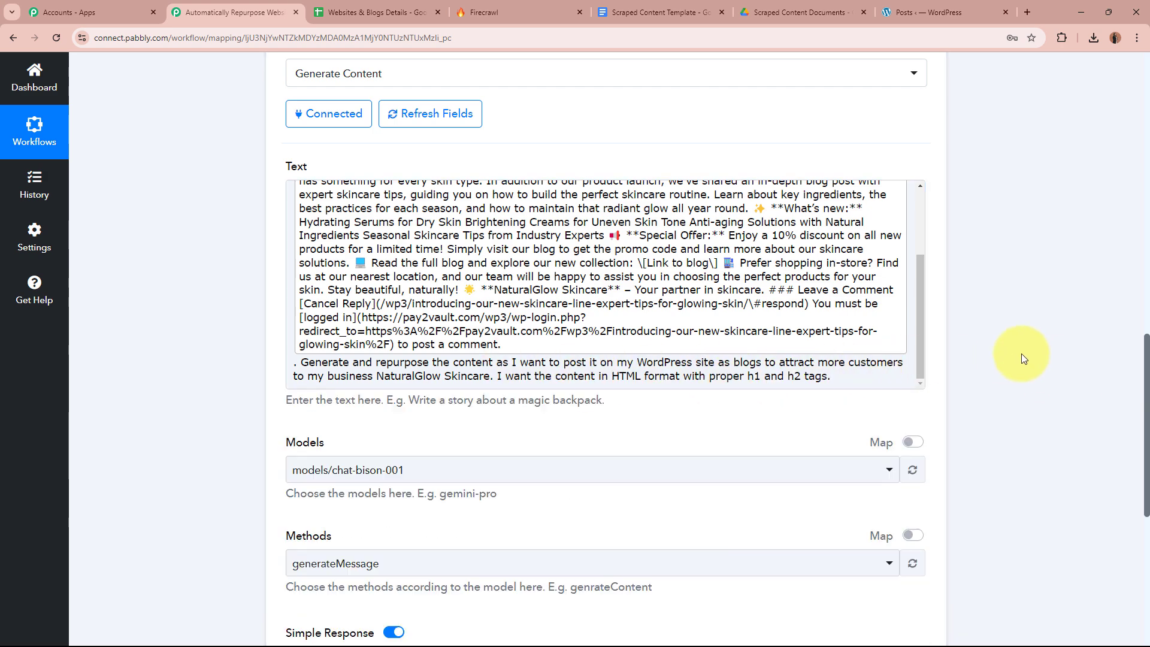
scroll(538, 281, "up", 5)
scroll(537, 280, "down", 5)
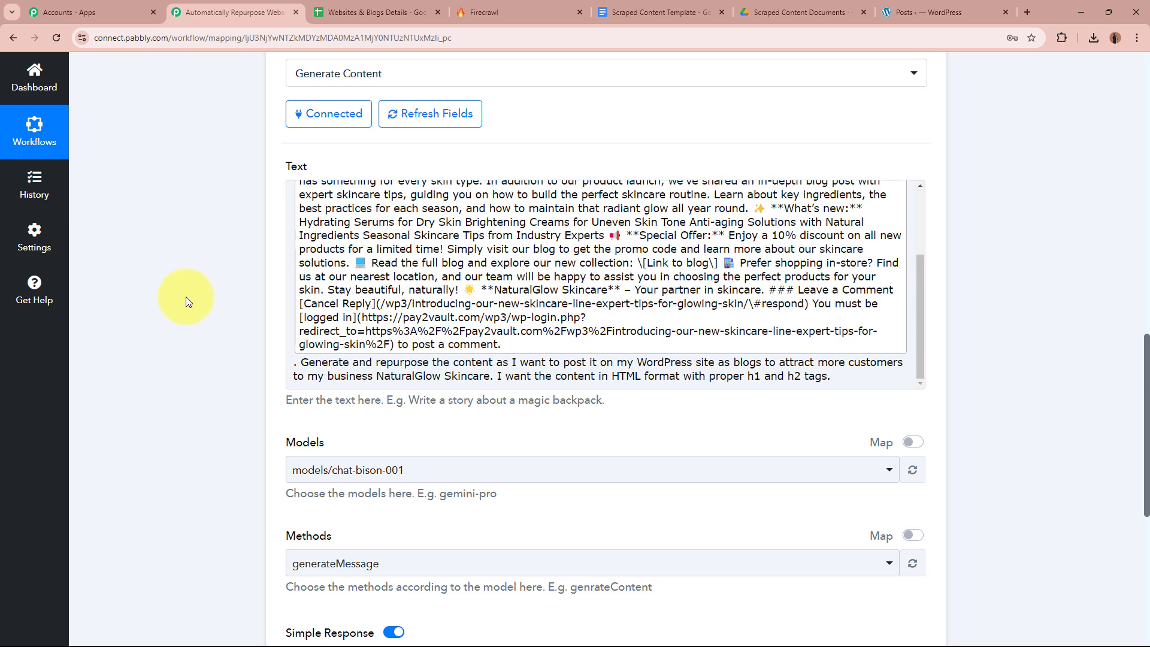
Step: Set the Gemini model to models/gemini-pro and the method to generateContent
scroll(196, 278, "down", 4)
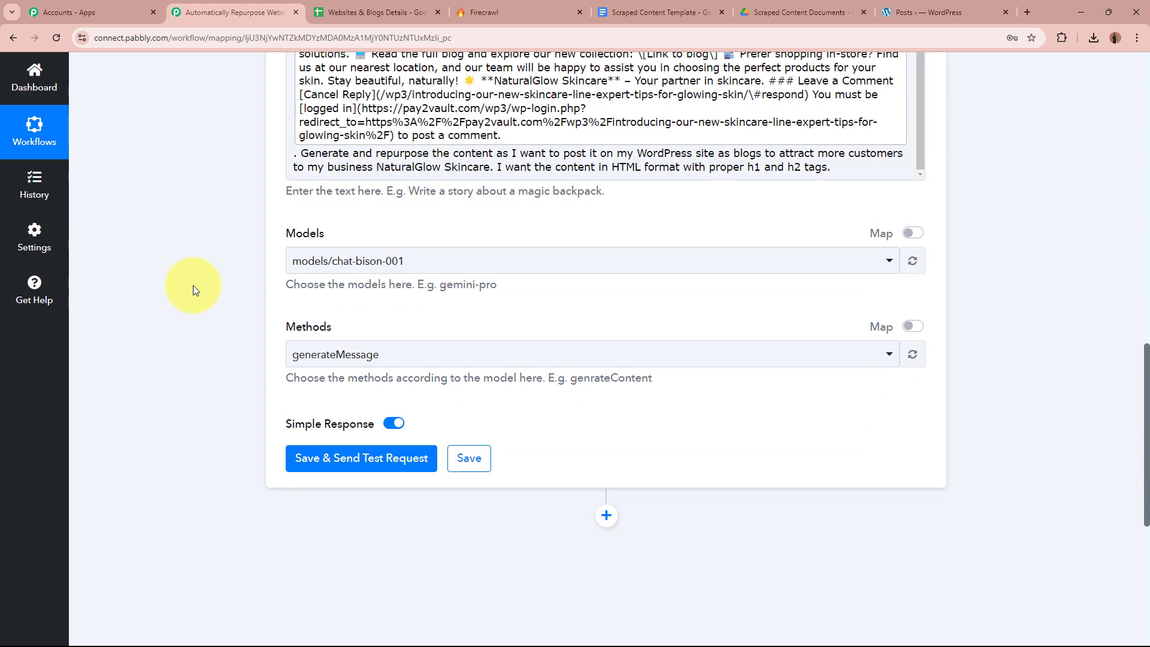
left_click(403, 230)
left_click(366, 433)
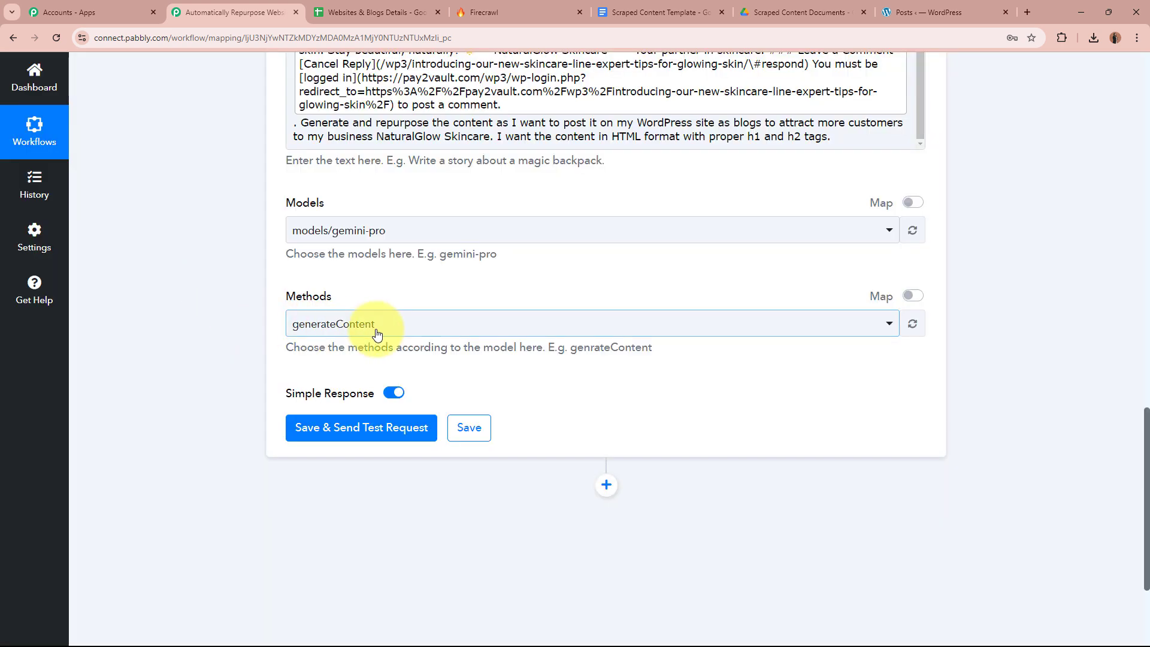
left_click(372, 326)
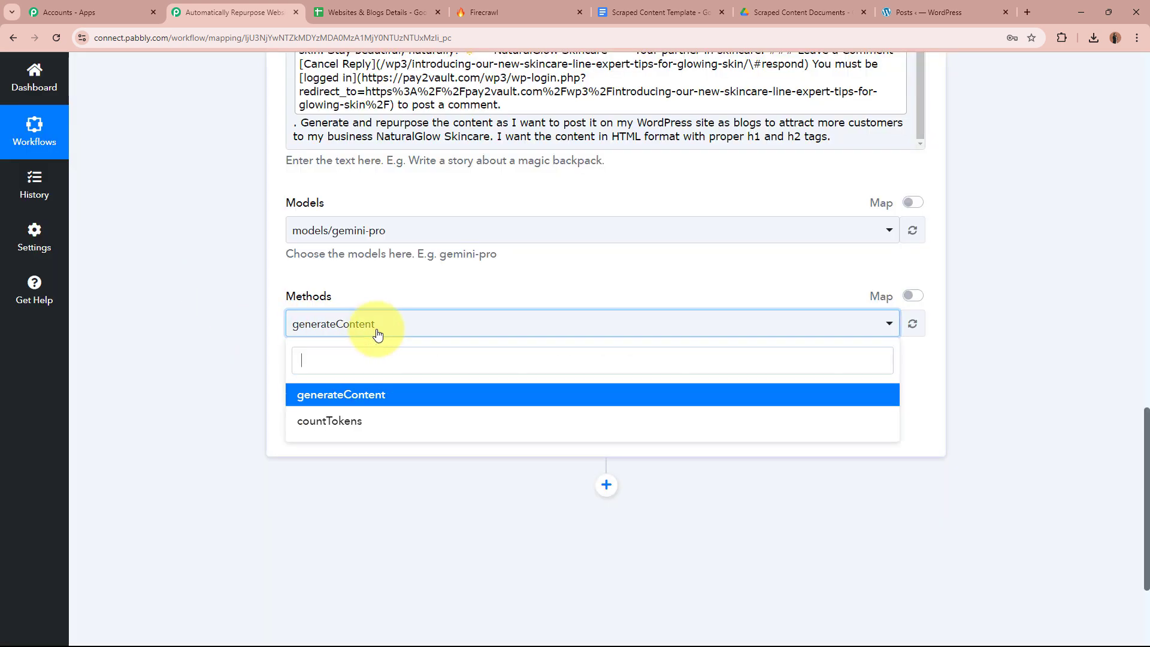
left_click(366, 394)
Step: Save the Gemini Generate Content action and send a test request
scroll(193, 339, "up", 5)
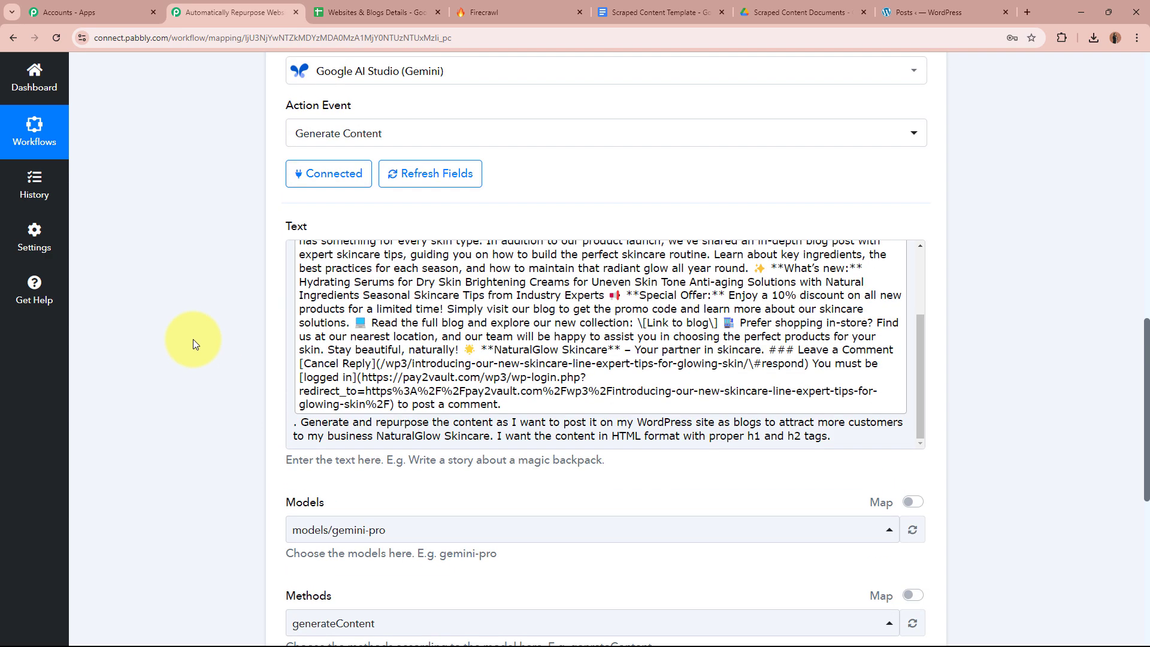
scroll(164, 371, "down", 5)
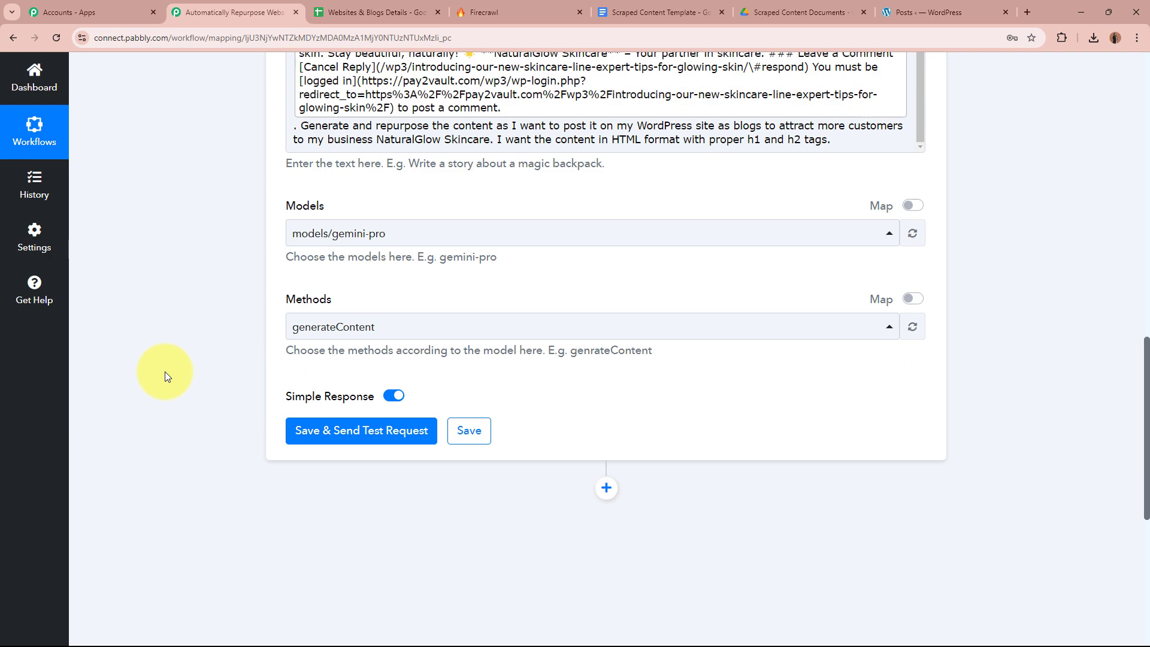
scroll(180, 360, "down", 3)
left_click(380, 251)
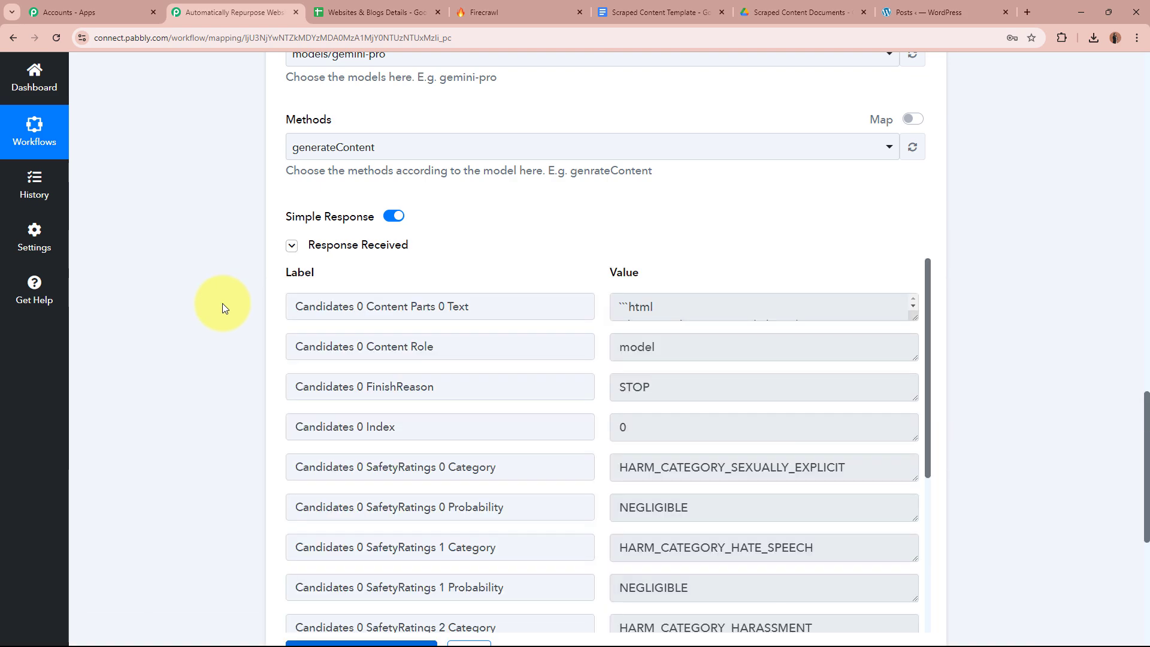
Step: Enlarge the Candidates 0 Content Parts 0 Text response, read through the generated HTML blog content, and shrink the field back
scroll(237, 312, "down", 3)
scroll(928, 232, "up", 1)
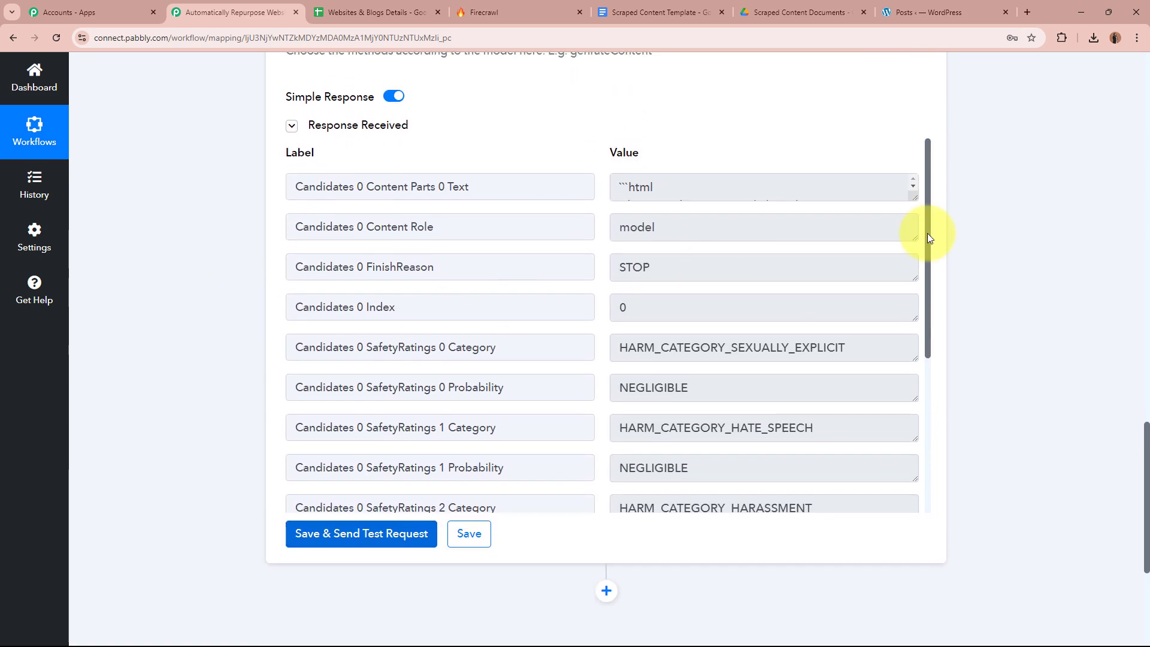
left_click_drag(911, 204, 907, 452)
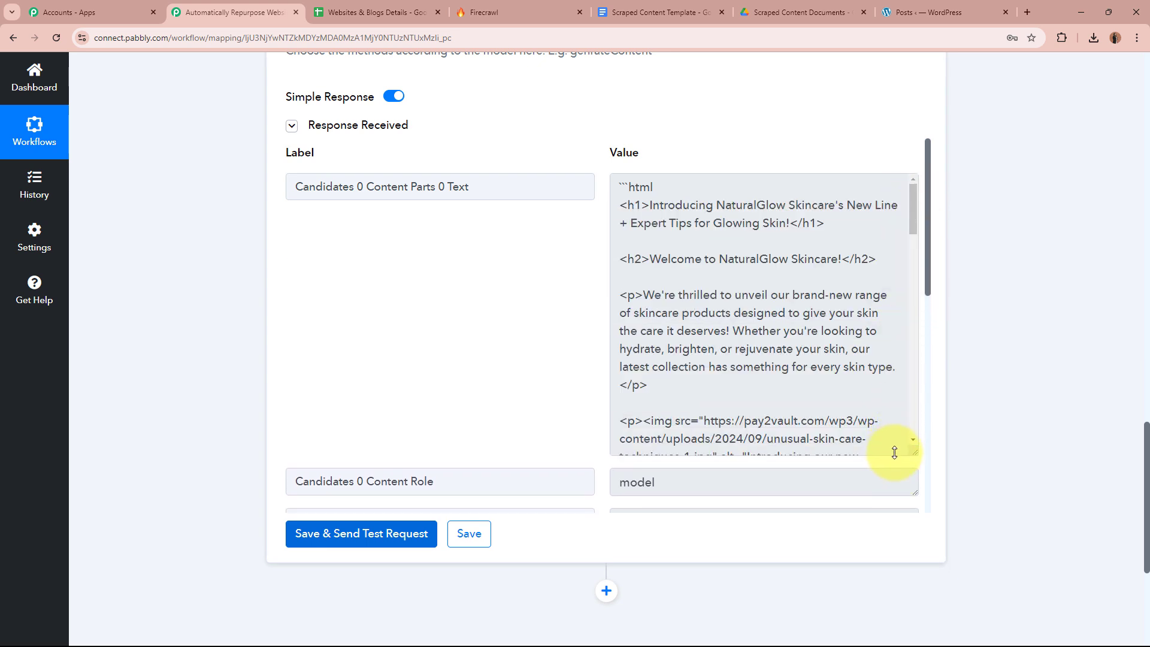
left_click_drag(628, 187, 764, 405)
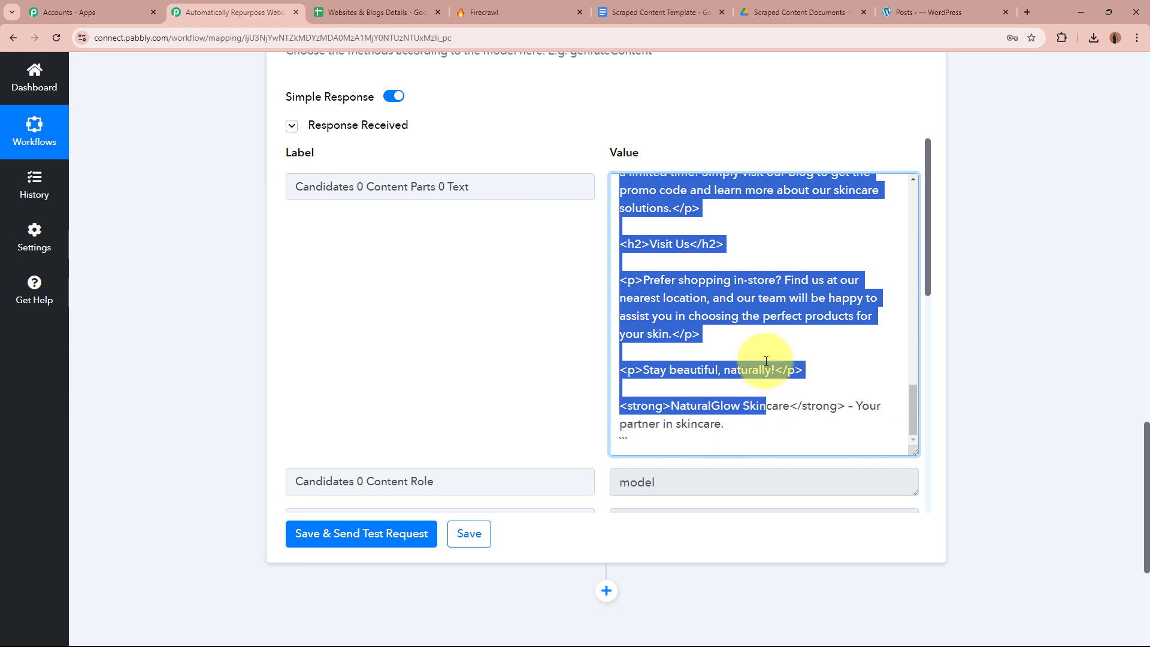
scroll(765, 359, "up", 4)
left_click(741, 282)
scroll(767, 281, "up", 3)
scroll(767, 281, "up", 10)
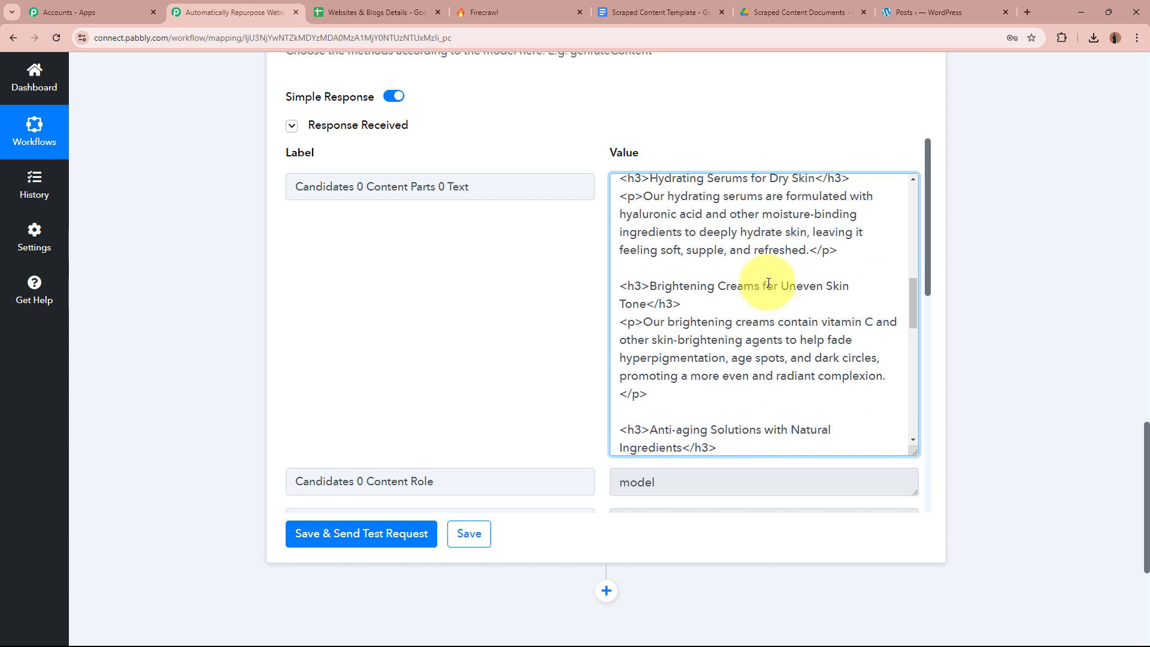
scroll(712, 323, "up", 6)
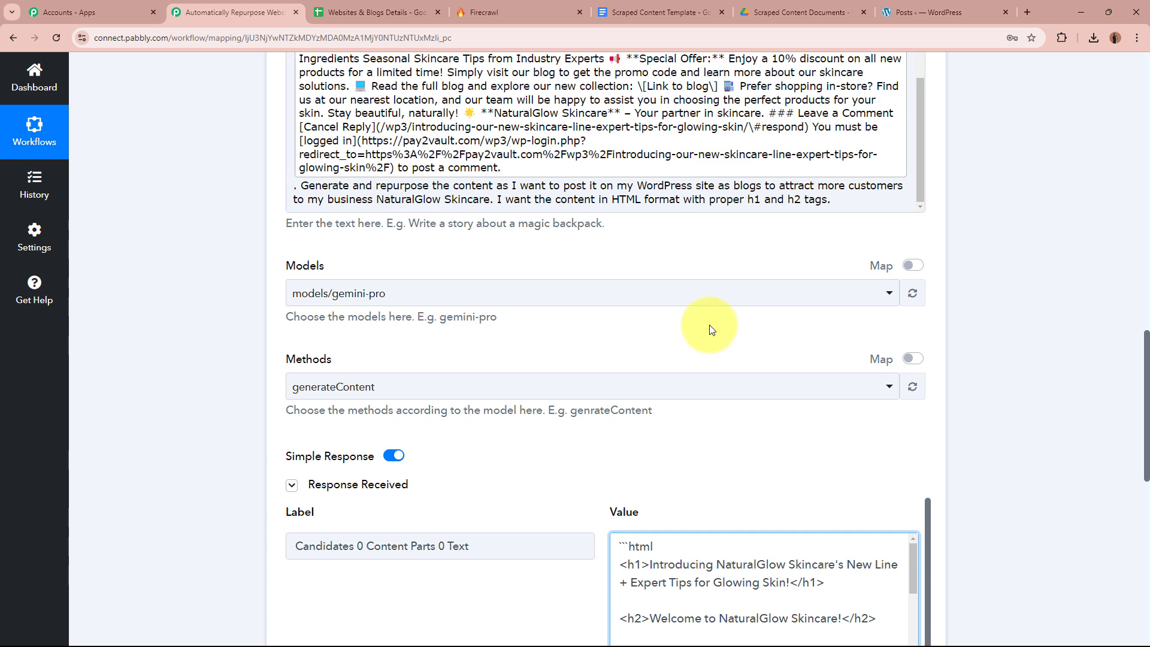
scroll(711, 329, "down", 5)
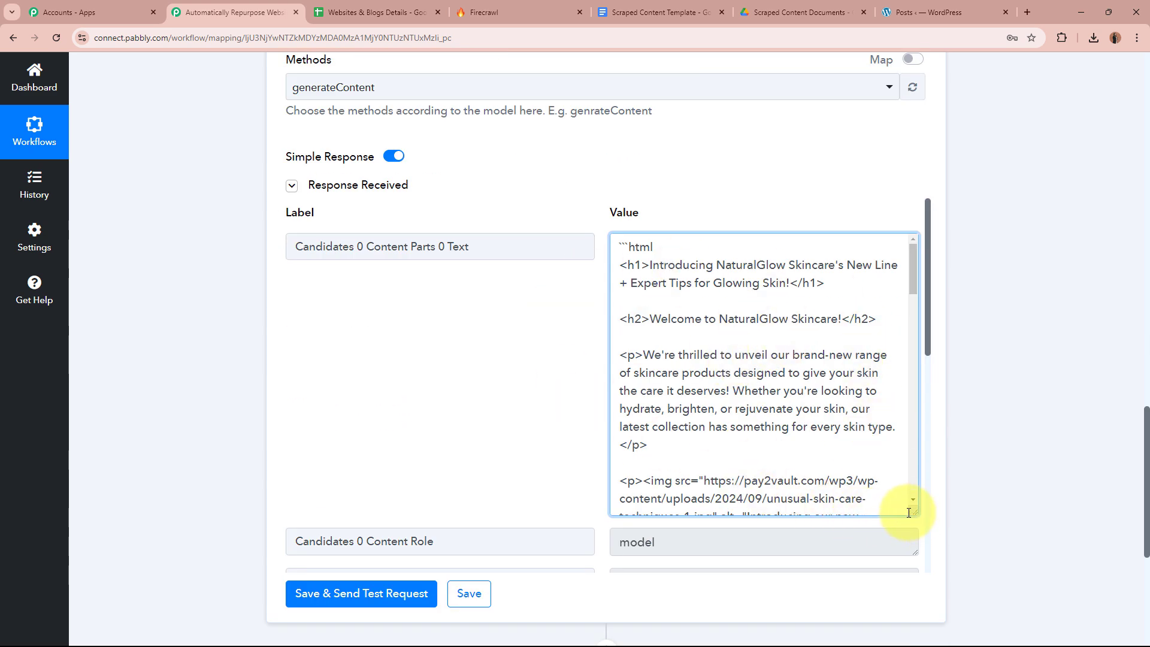
left_click_drag(913, 513, 896, 251)
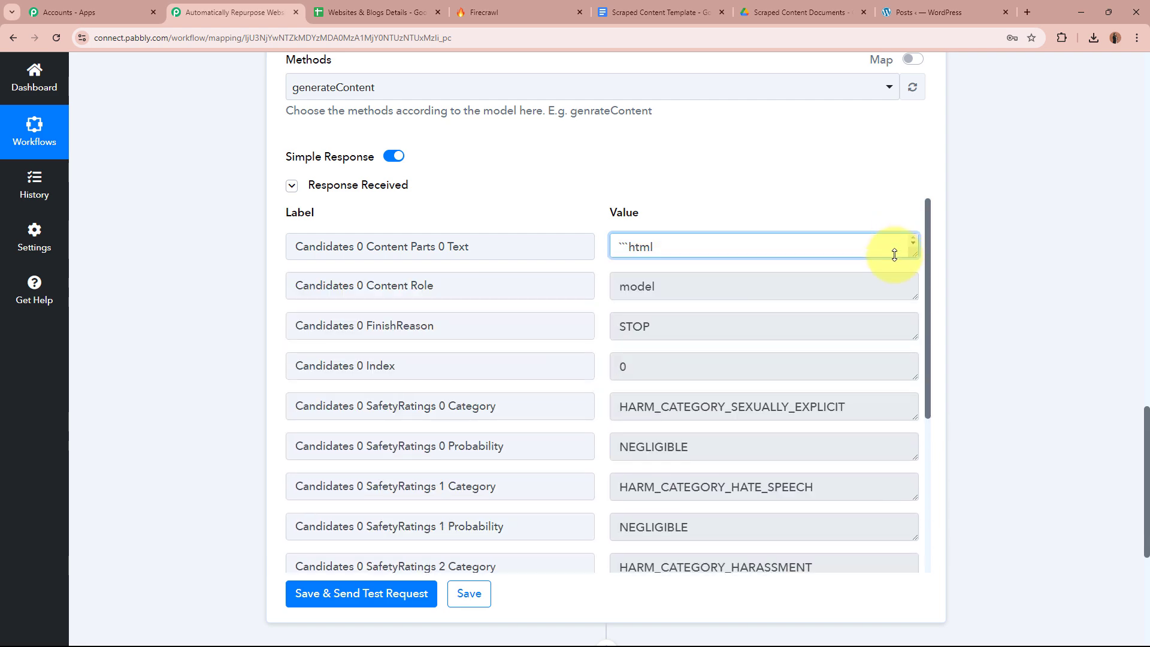
scroll(1033, 262, "up", 10)
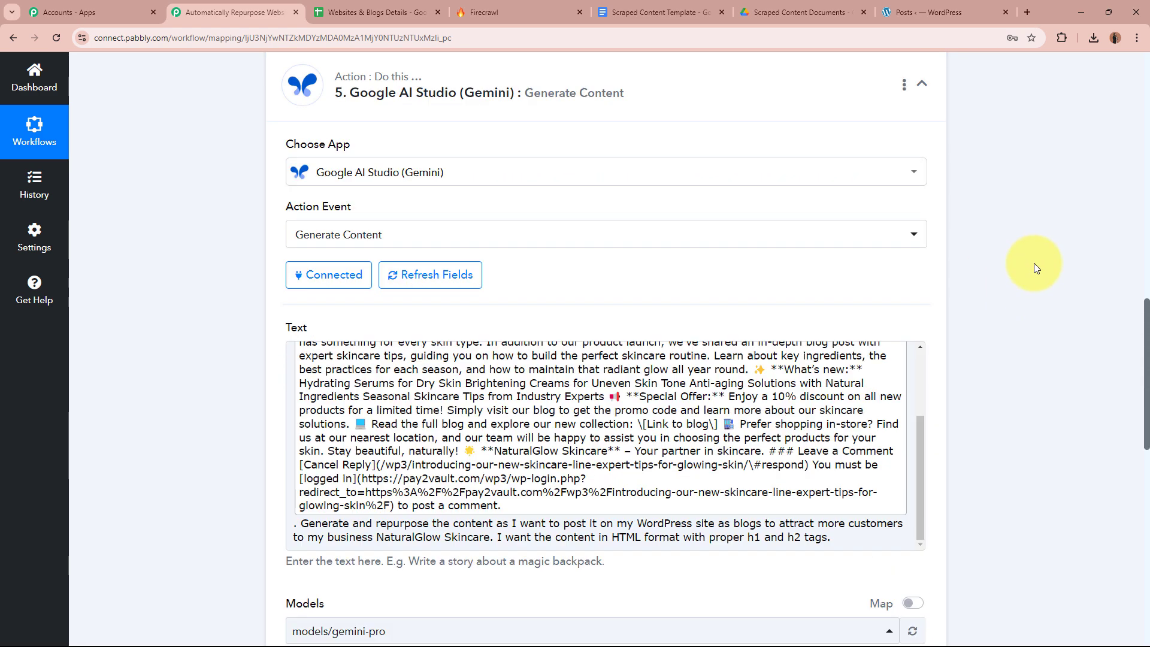
Step: Collapse the Gemini action and add a WordPress action after it with the Create a Post event
scroll(975, 237, "up", 2)
left_click(923, 236)
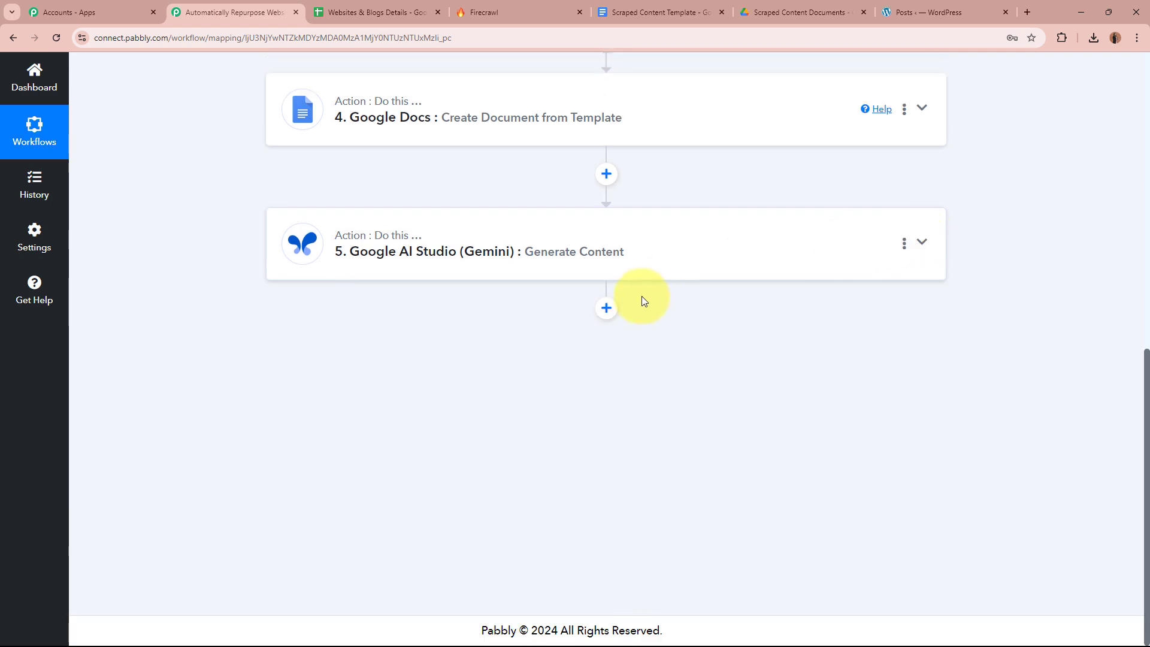
left_click(605, 310)
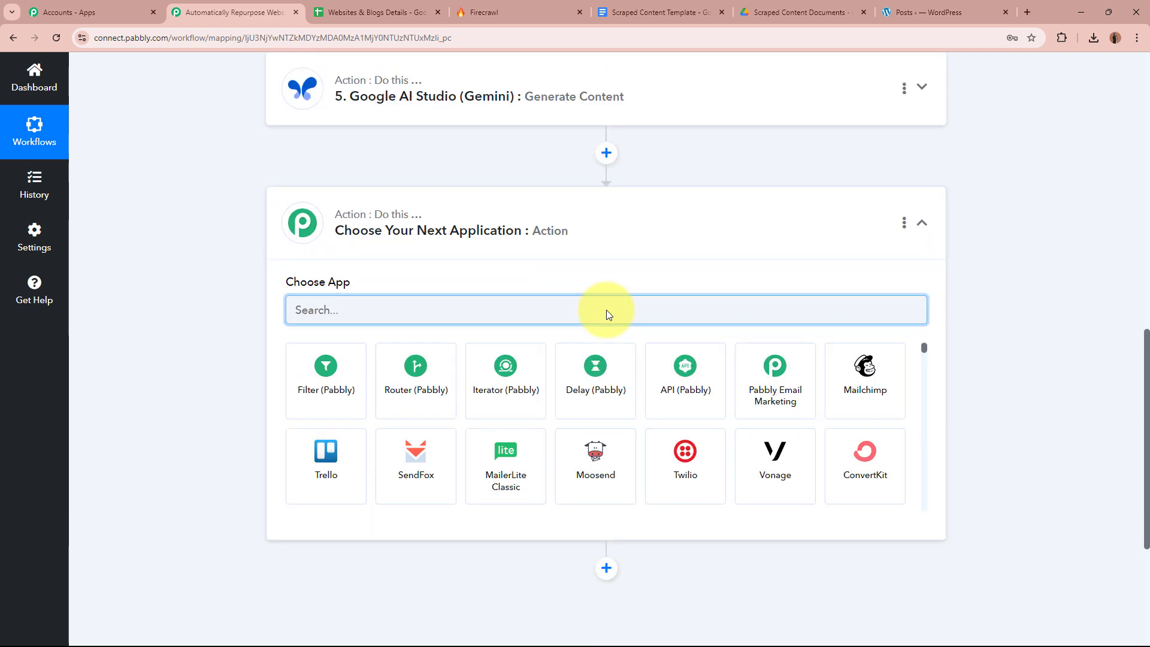
type("Word")
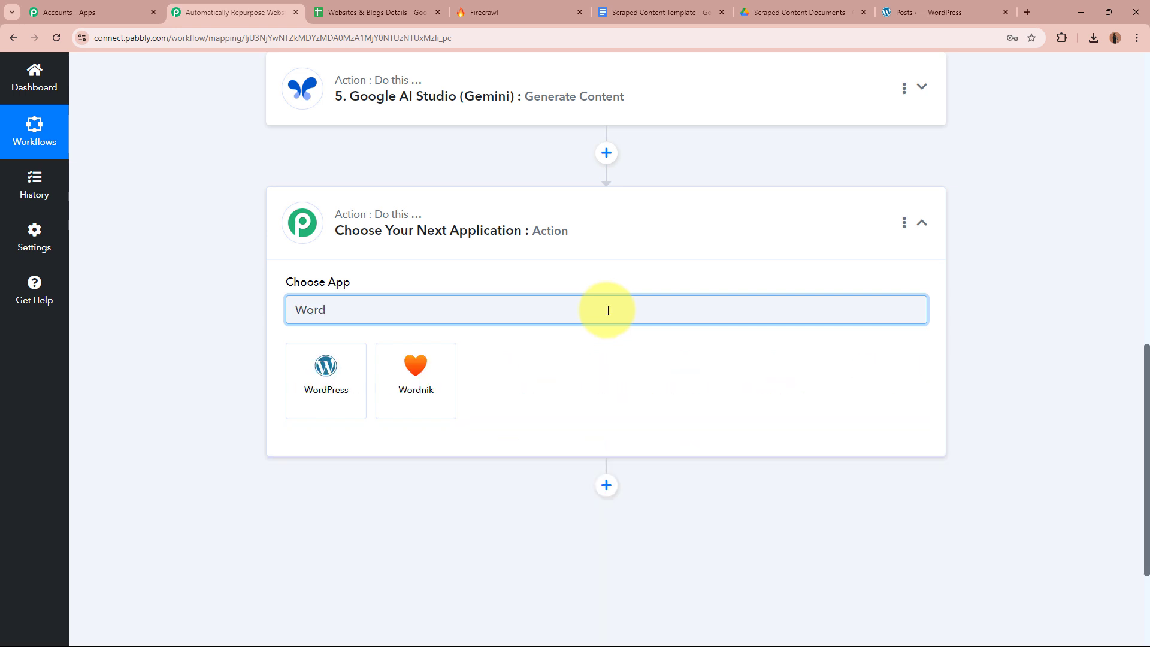
left_click(340, 365)
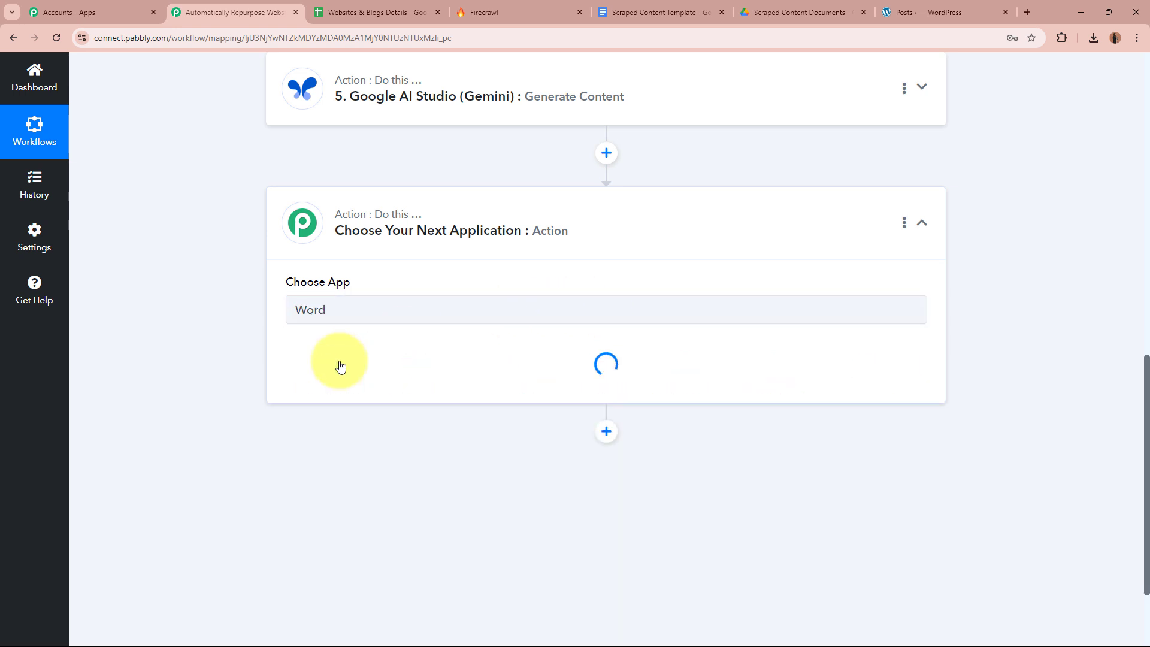
left_click(338, 370)
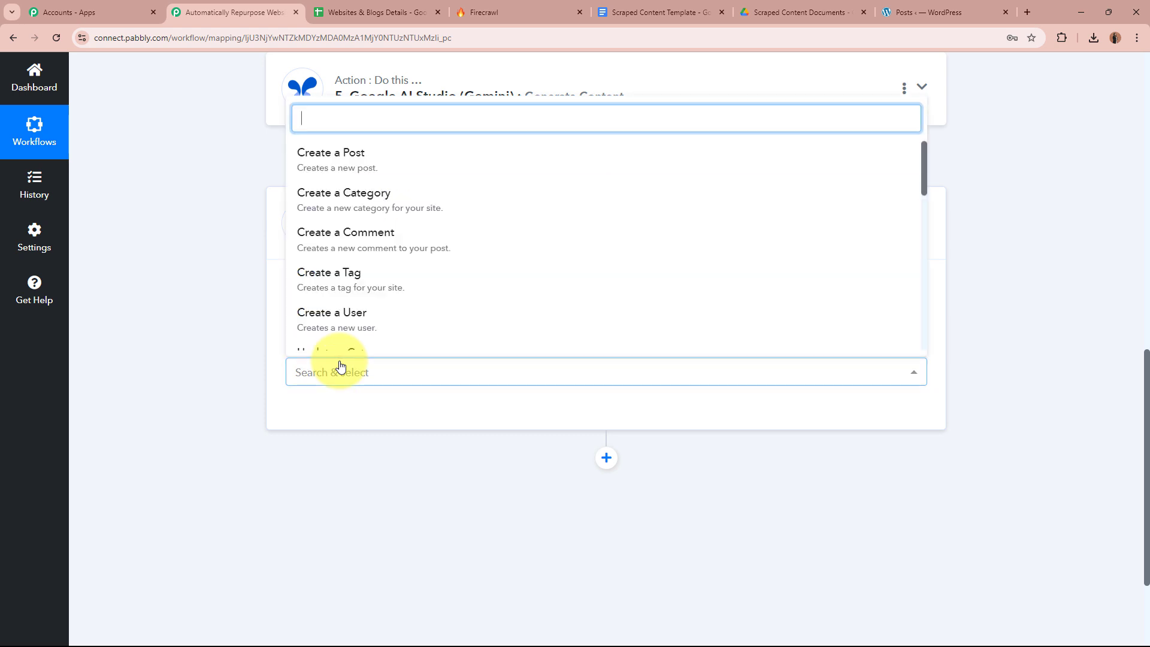
left_click(440, 156)
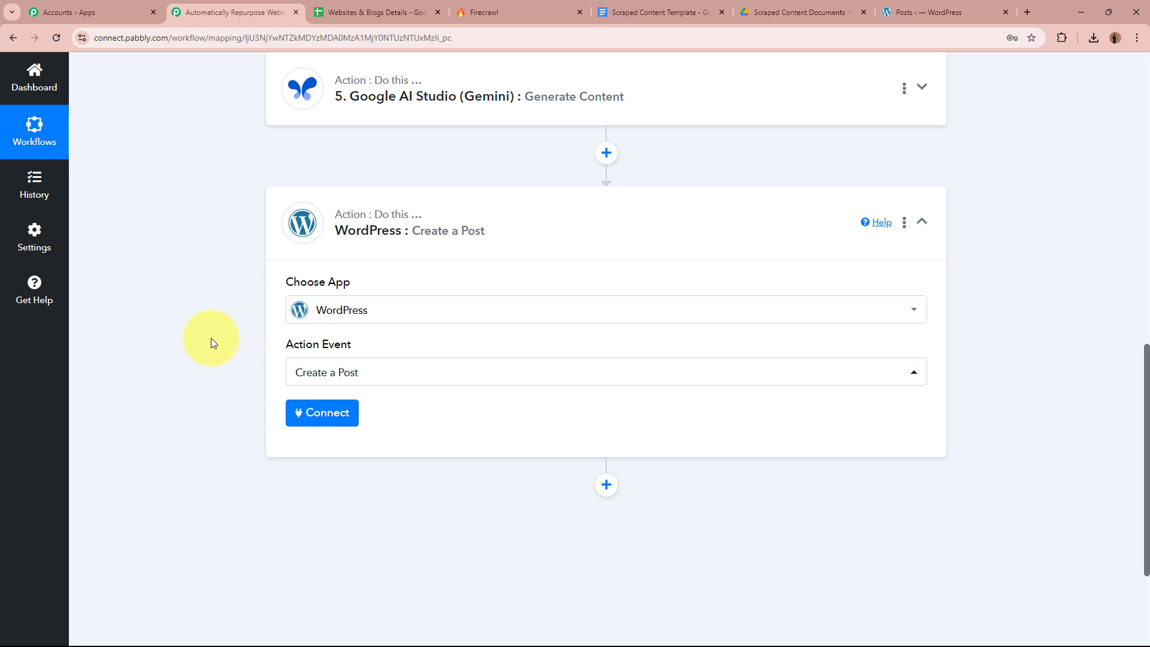
left_click(350, 417)
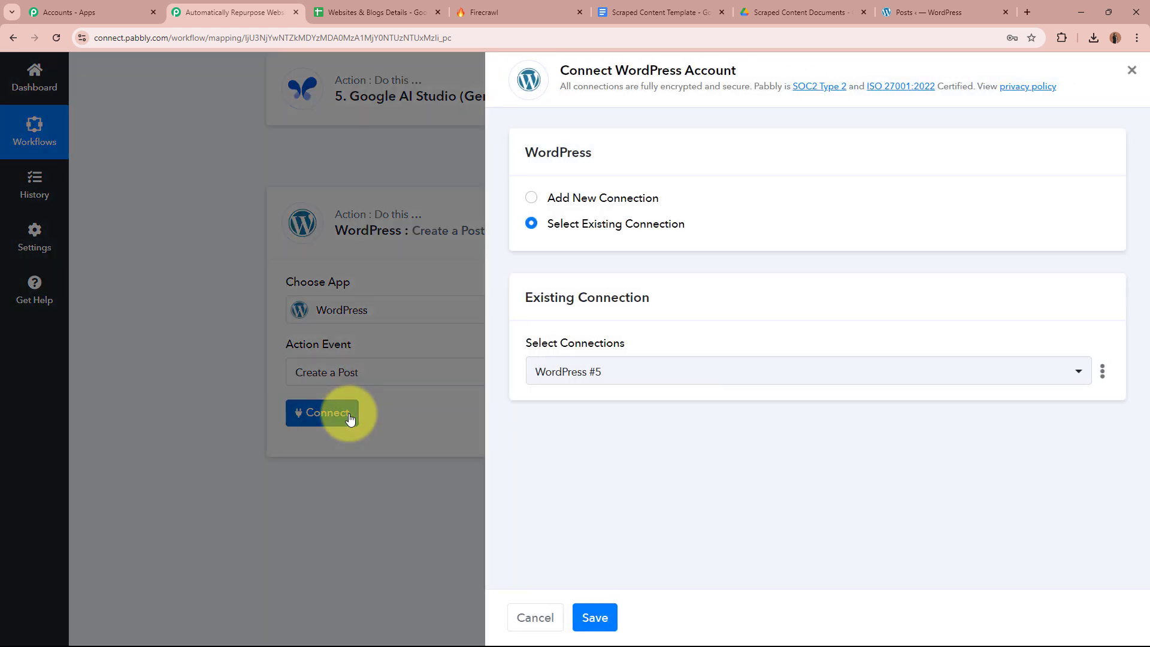
left_click(531, 198)
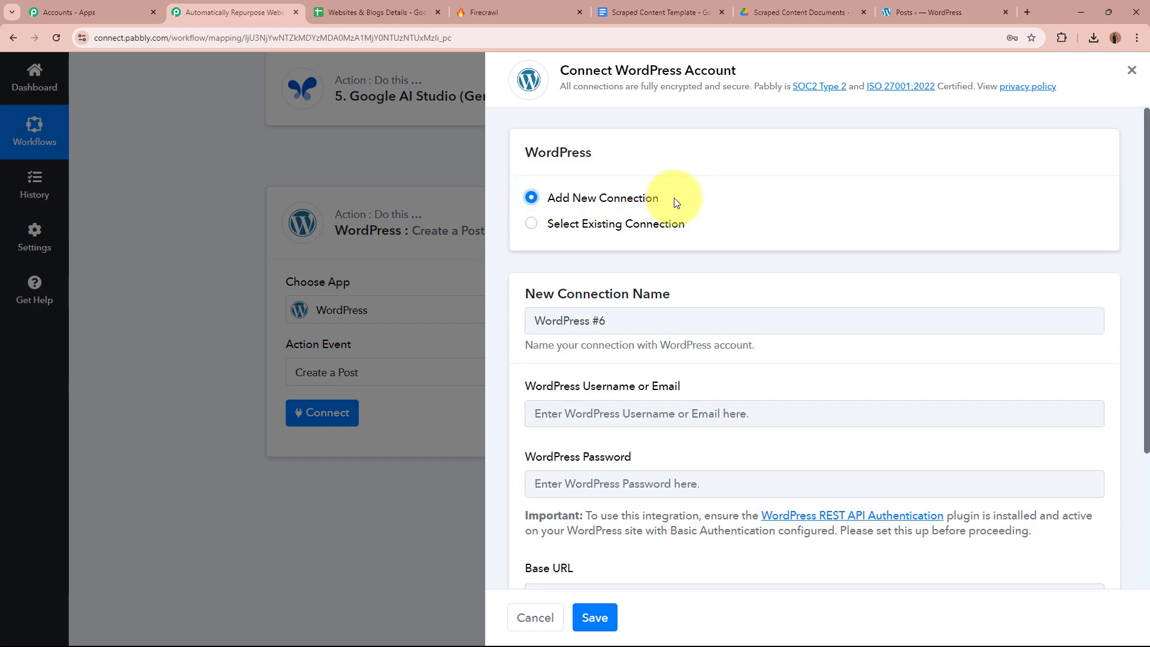
scroll(762, 233, "down", 1)
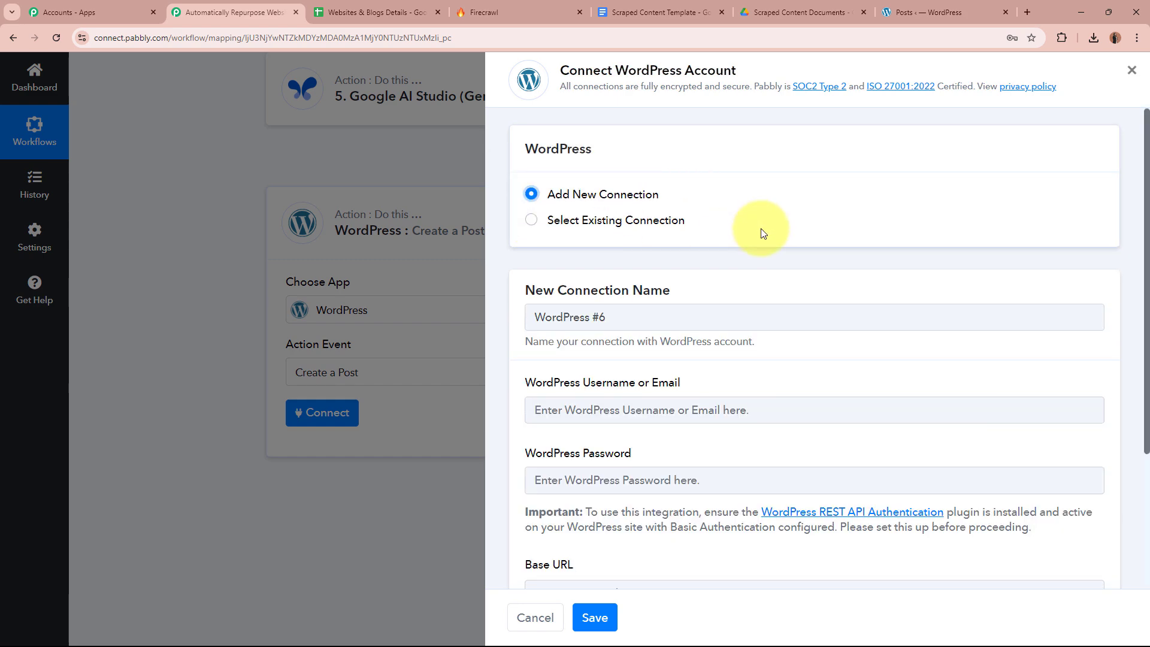
scroll(763, 232, "down", 3)
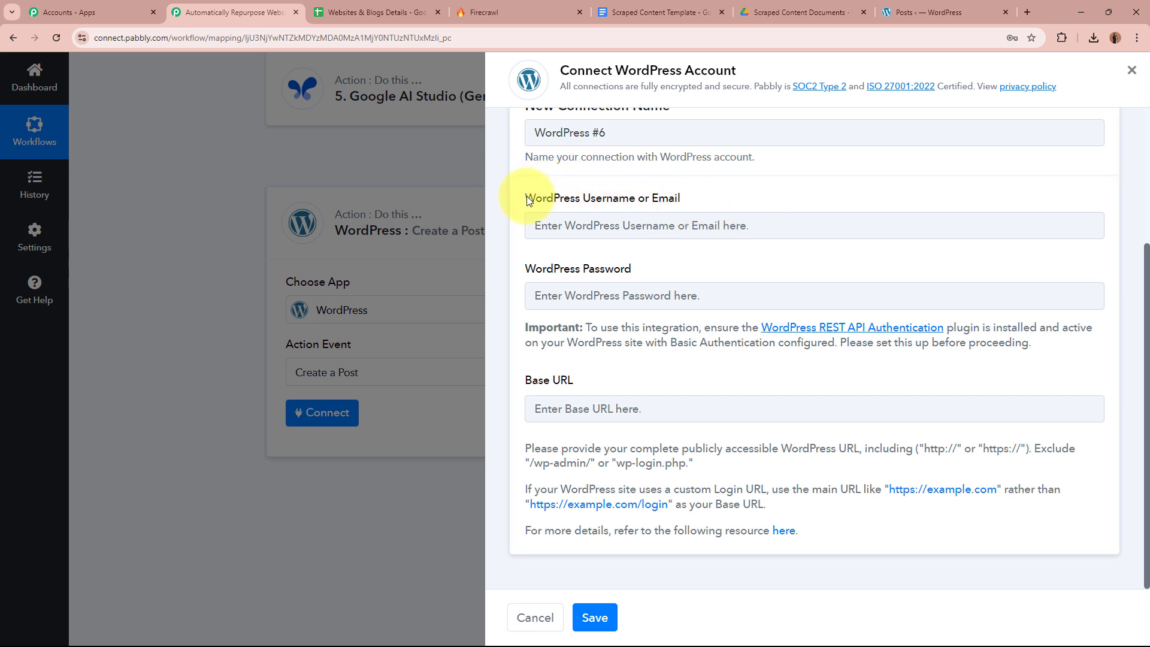
left_click_drag(526, 195, 709, 195)
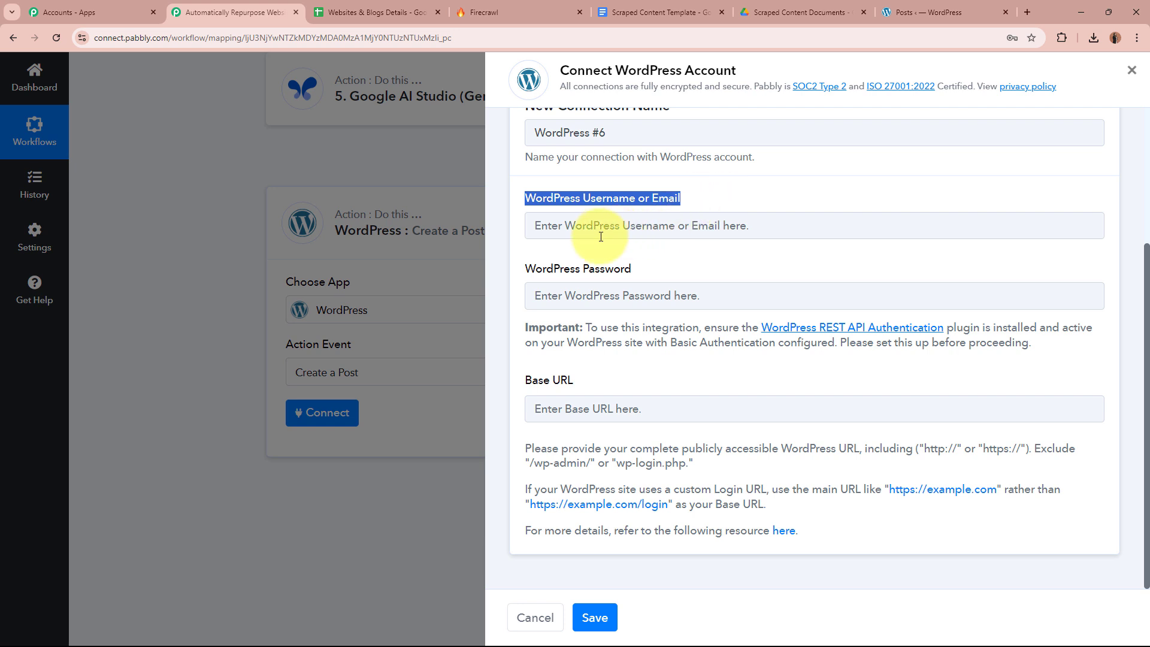
left_click_drag(519, 269, 667, 266)
left_click_drag(524, 379, 599, 377)
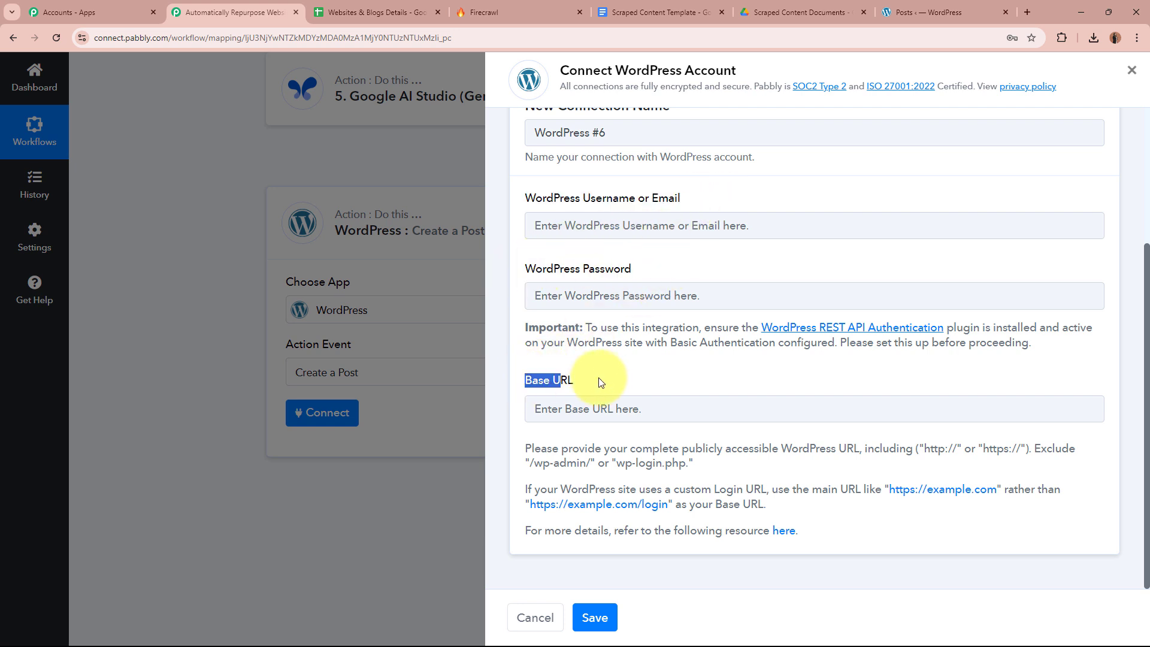
left_click(603, 378)
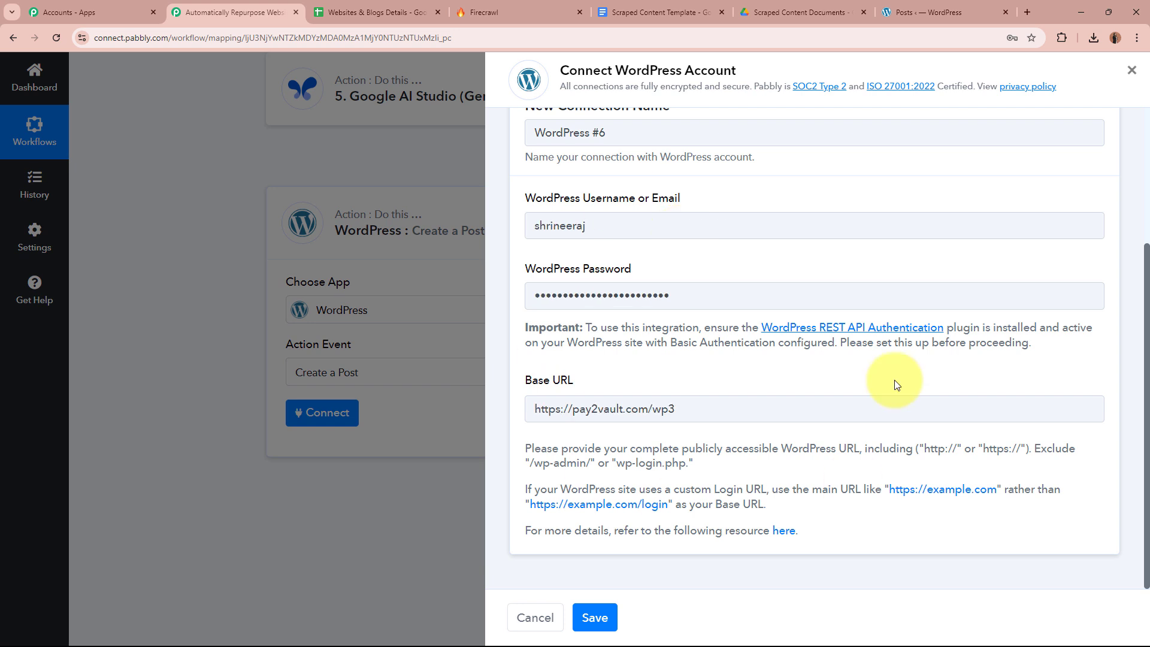
left_click(608, 626)
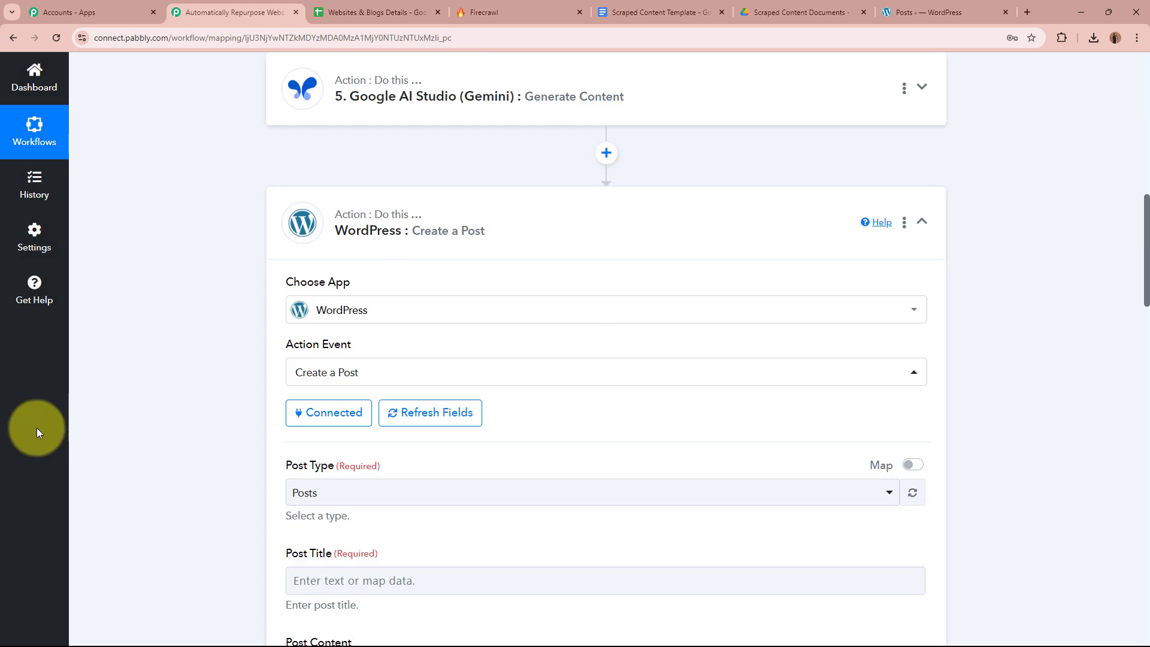
Step: Choose Posts as the post type for the WordPress Create a Post action
scroll(203, 425, "down", 3)
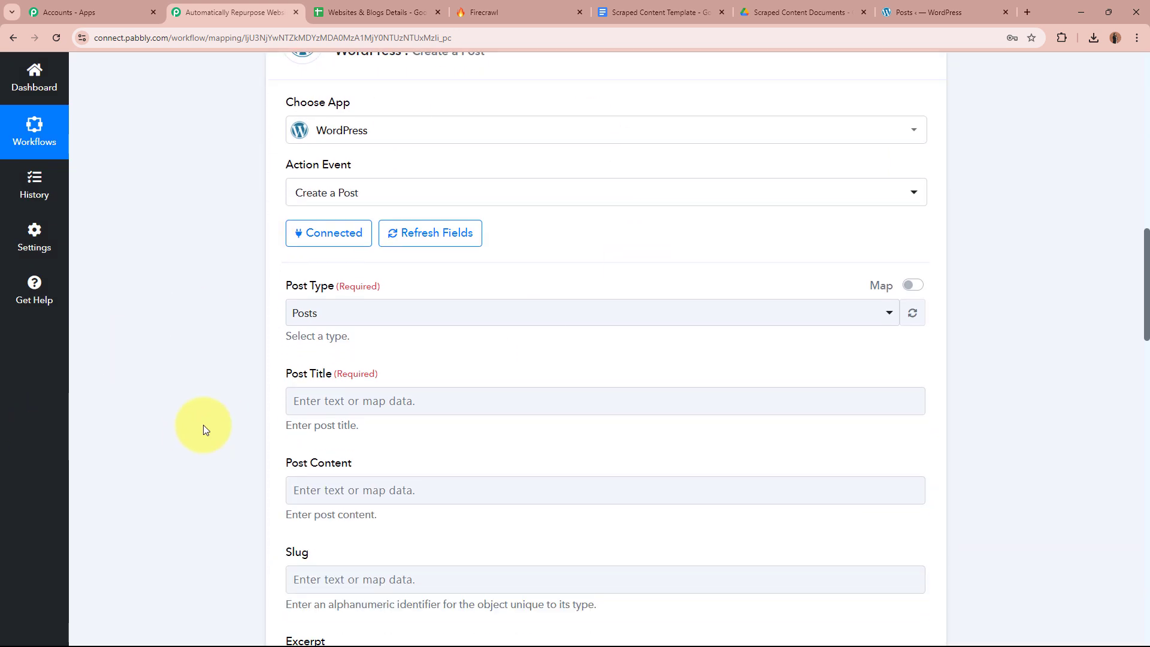
left_click(317, 313)
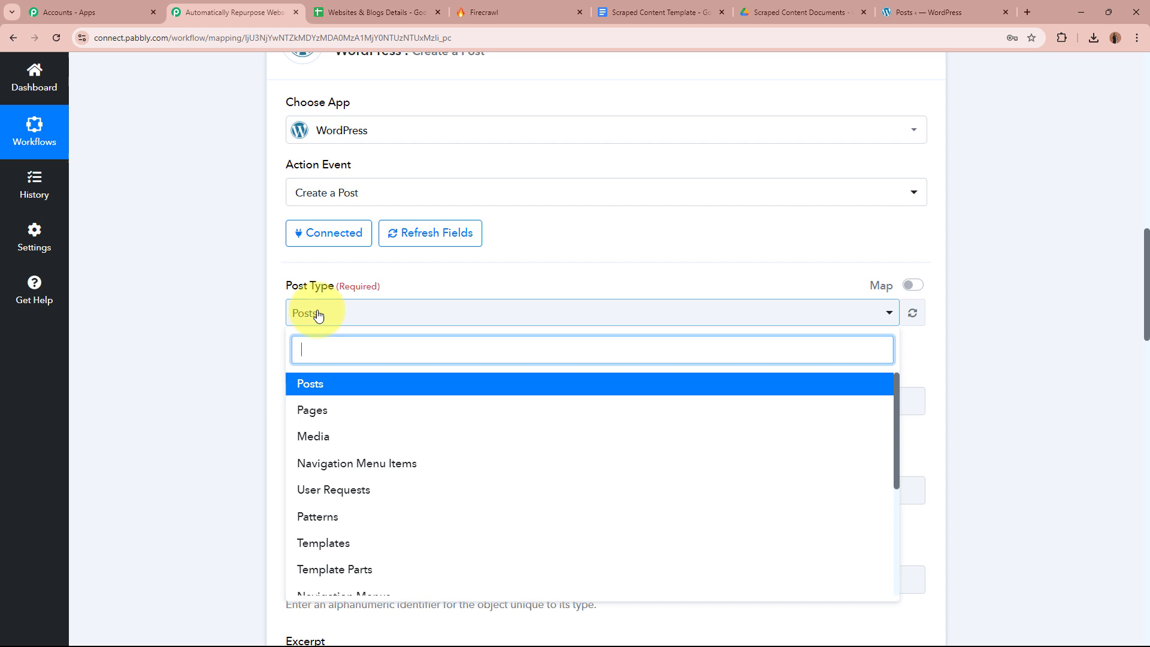
left_click(341, 385)
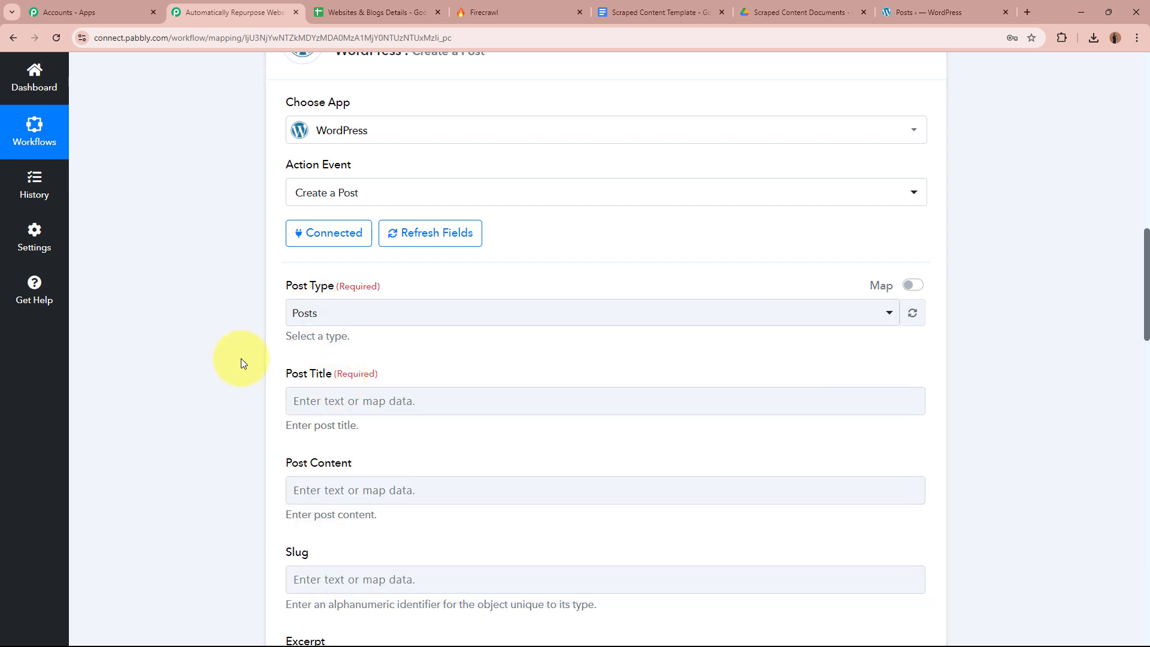
Step: Check the title in the Websites & Blogs Details sheet and map the Google Sheets Titles value into the Post Title
scroll(242, 361, "down", 3)
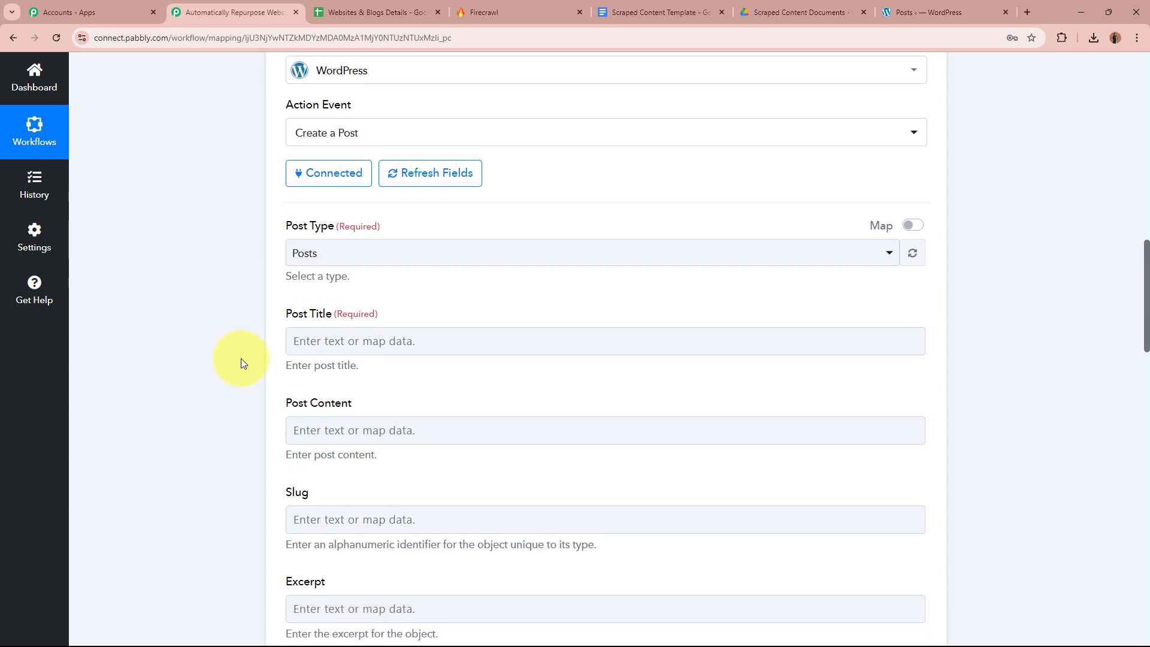
left_click(396, 222)
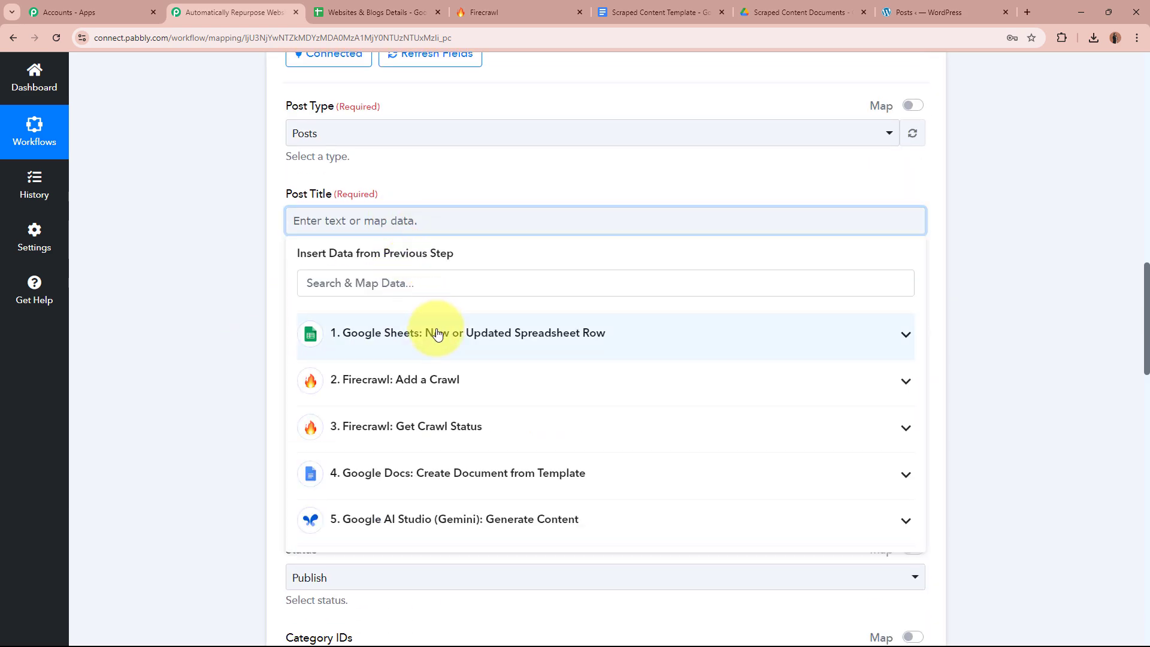
left_click(432, 333)
left_click(368, 7)
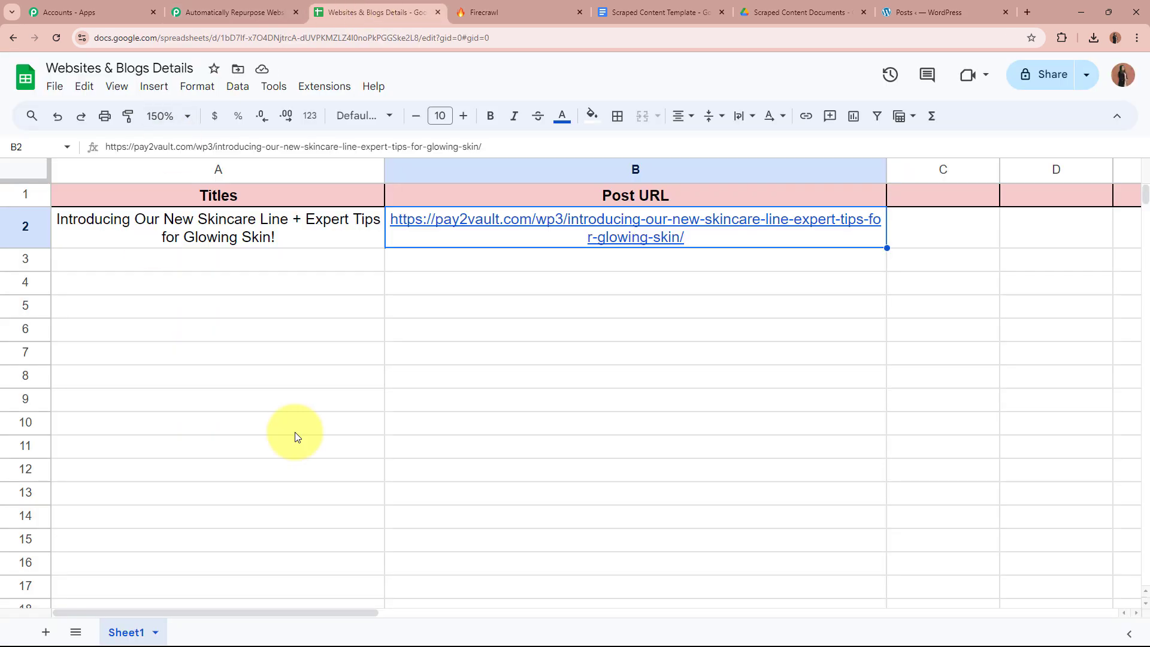
left_click(184, 236)
left_click(235, 12)
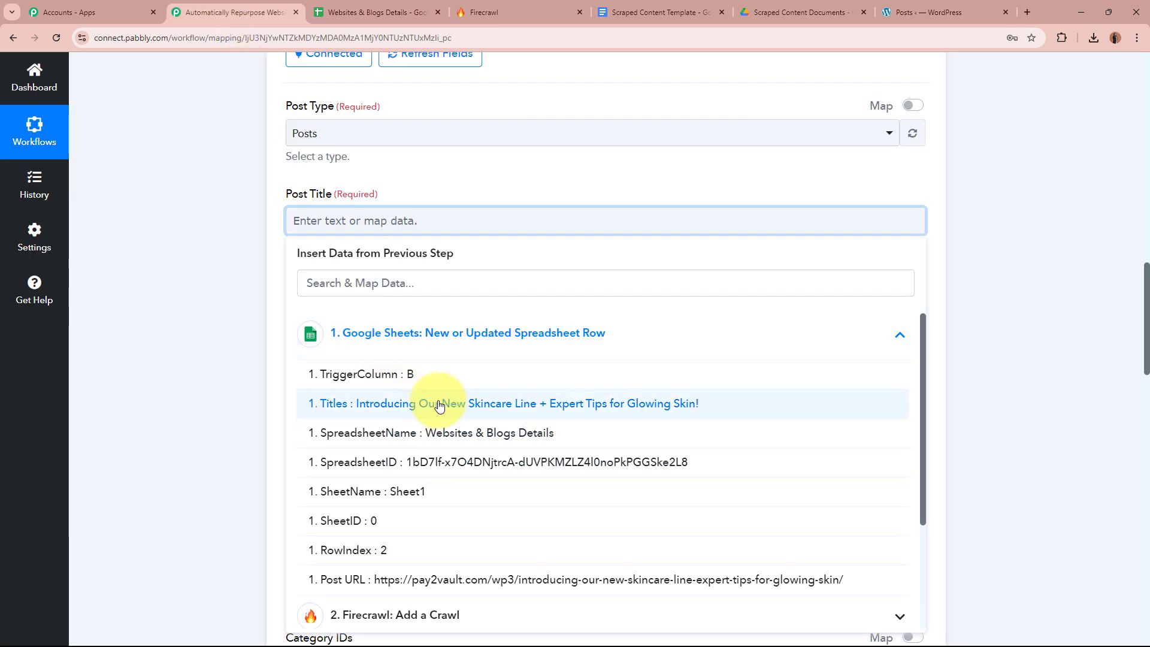
left_click(503, 403)
left_click(250, 290)
Step: Map Gemini's Candidates 0 Content Parts 0 Text response into the Post Content
scroll(248, 290, "down", 2)
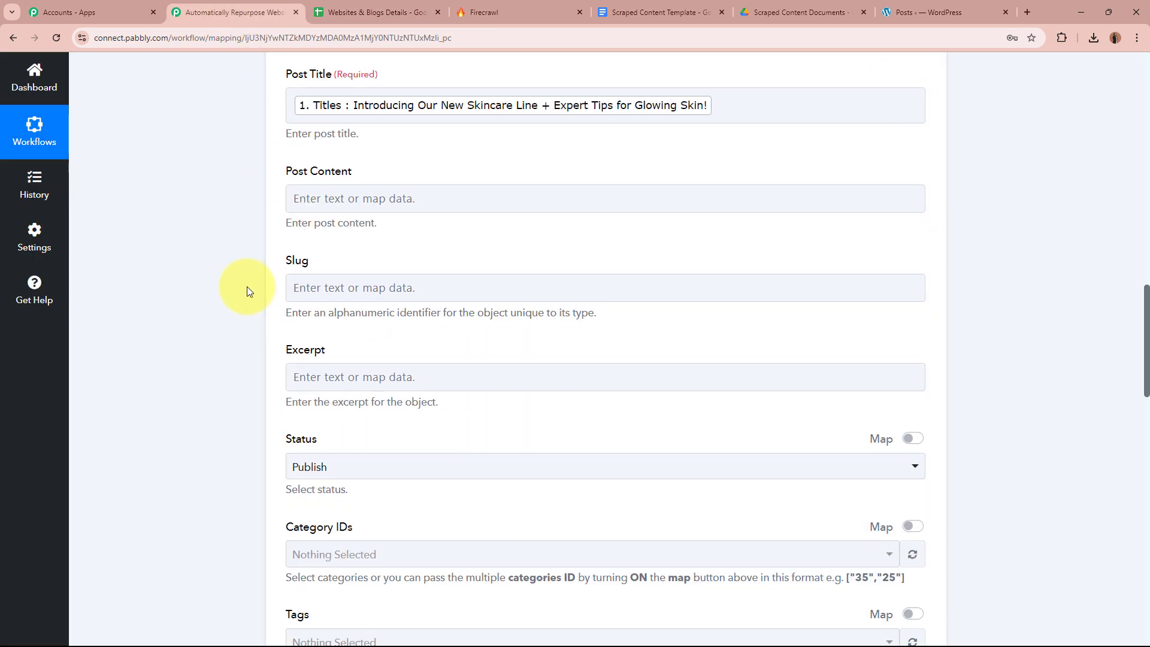
left_click(332, 200)
left_click(484, 503)
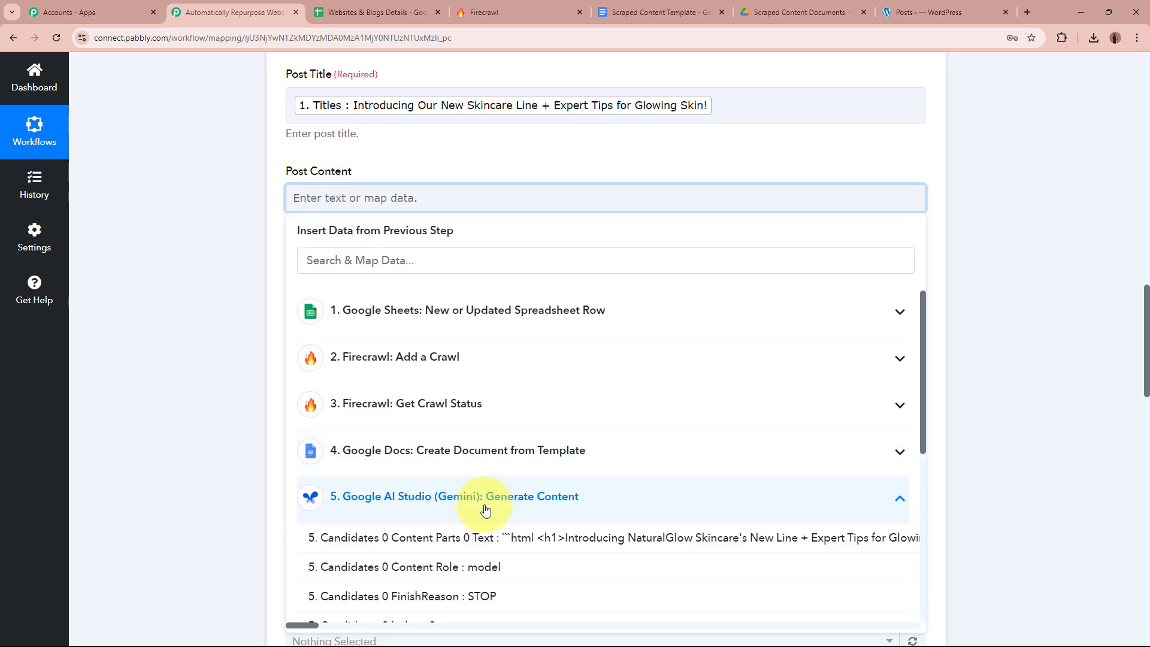
left_click(496, 549)
left_click(207, 370)
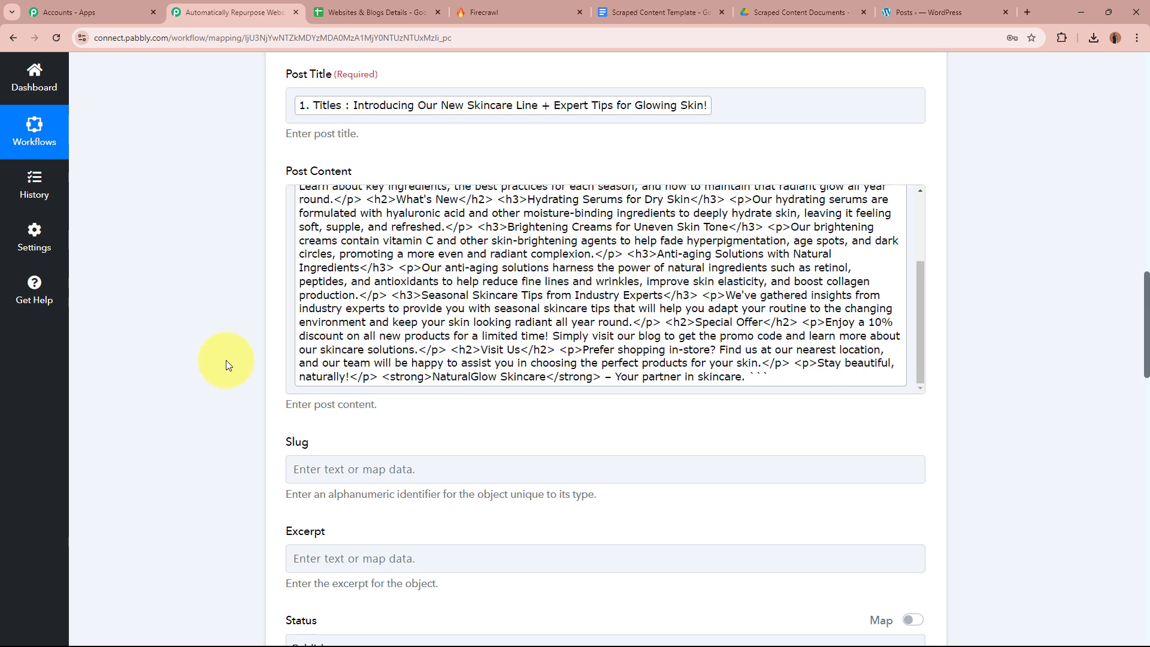
Step: Set the WordPress post status to Draft, leaving the slug and excerpt empty
scroll(214, 339, "down", 4)
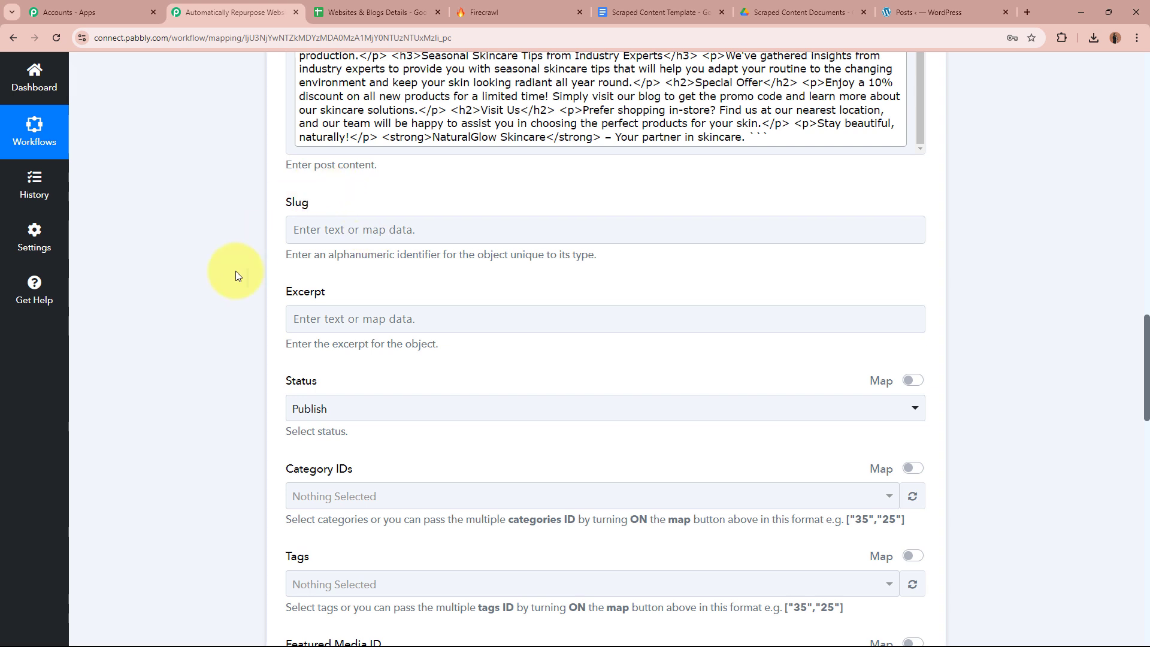
scroll(220, 302, "down", 2)
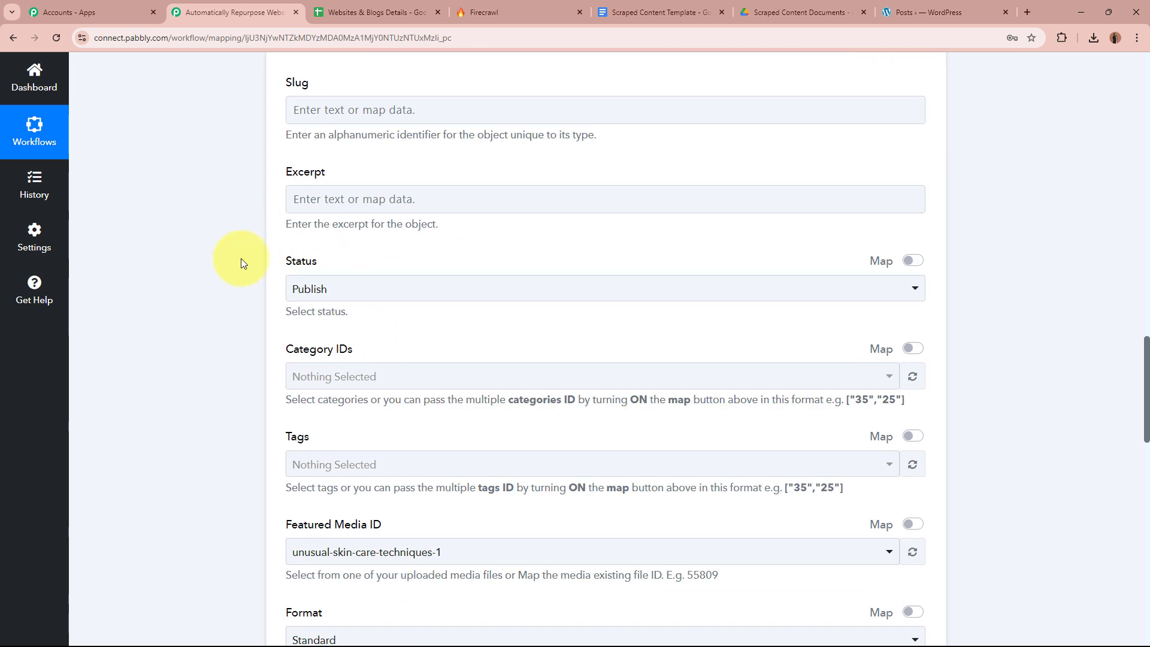
left_click(353, 291)
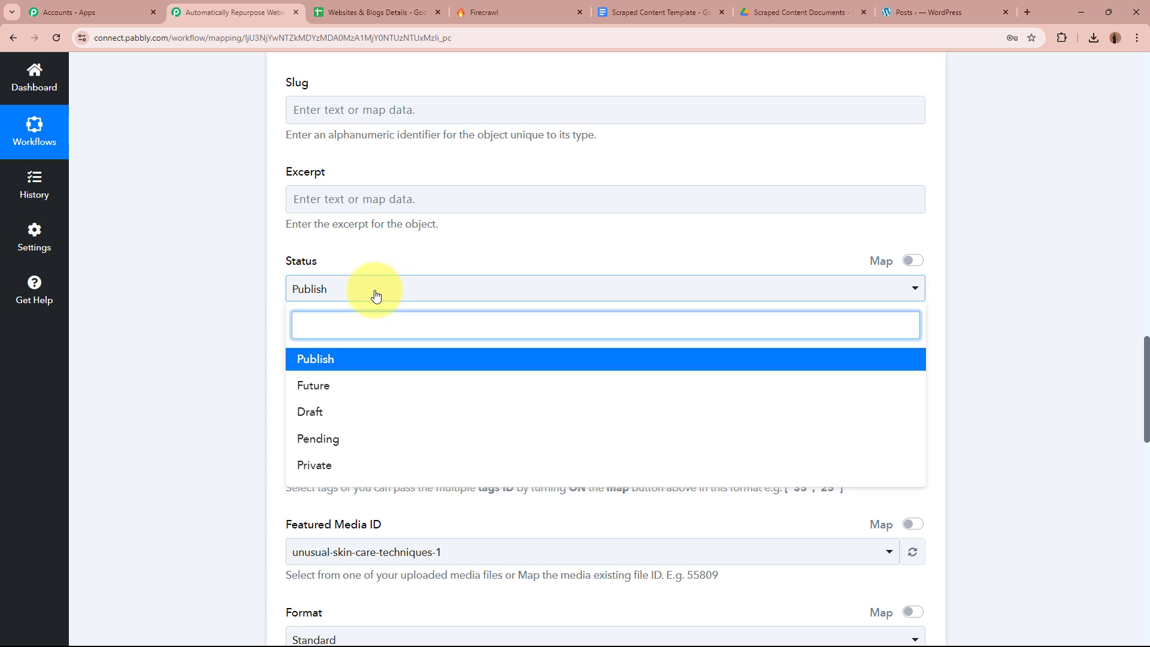
left_click(318, 413)
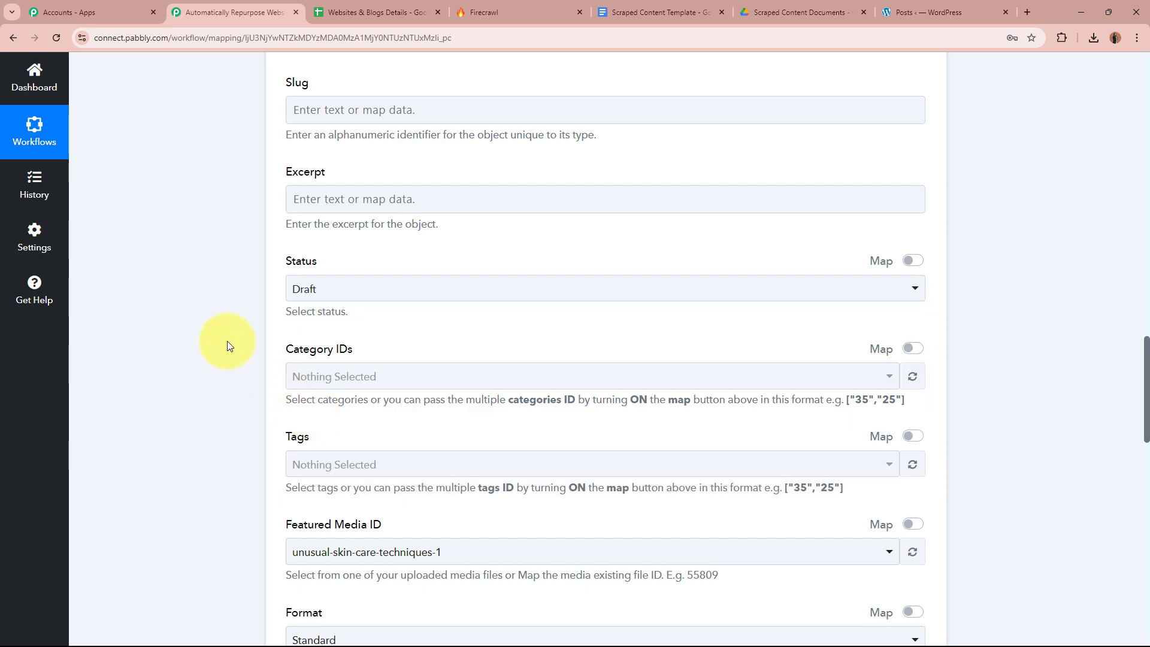
Step: Turn on mapping for the Featured Media ID and clear its prefilled value so no featured image is assigned
scroll(227, 346, "up", 7)
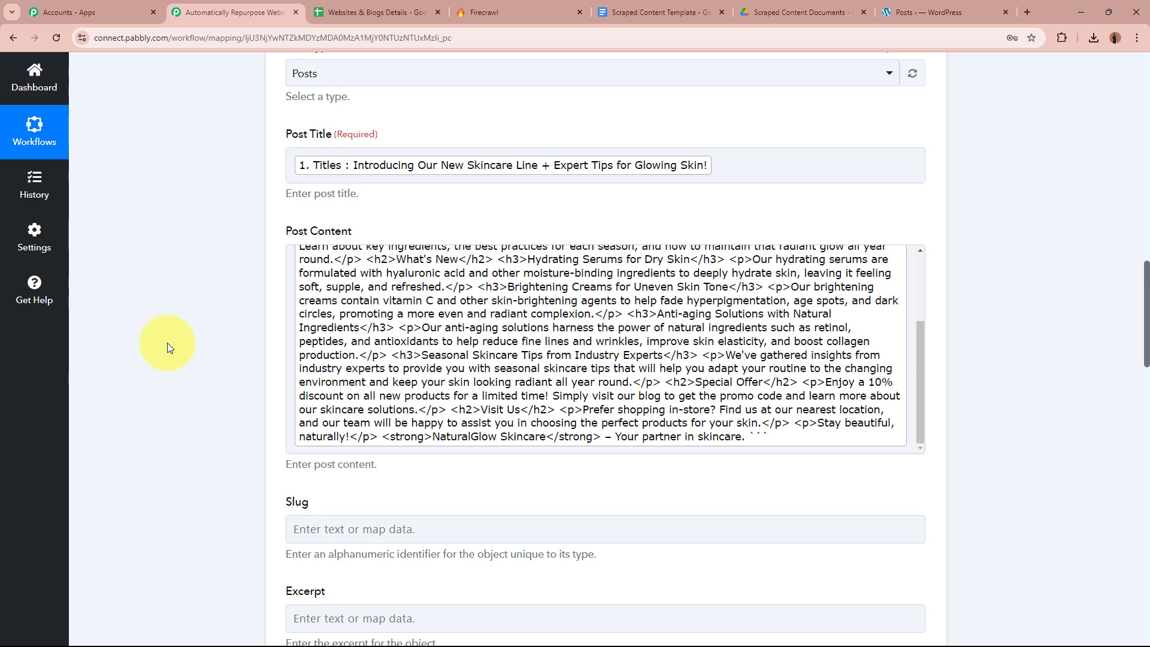
scroll(167, 342, "down", 7)
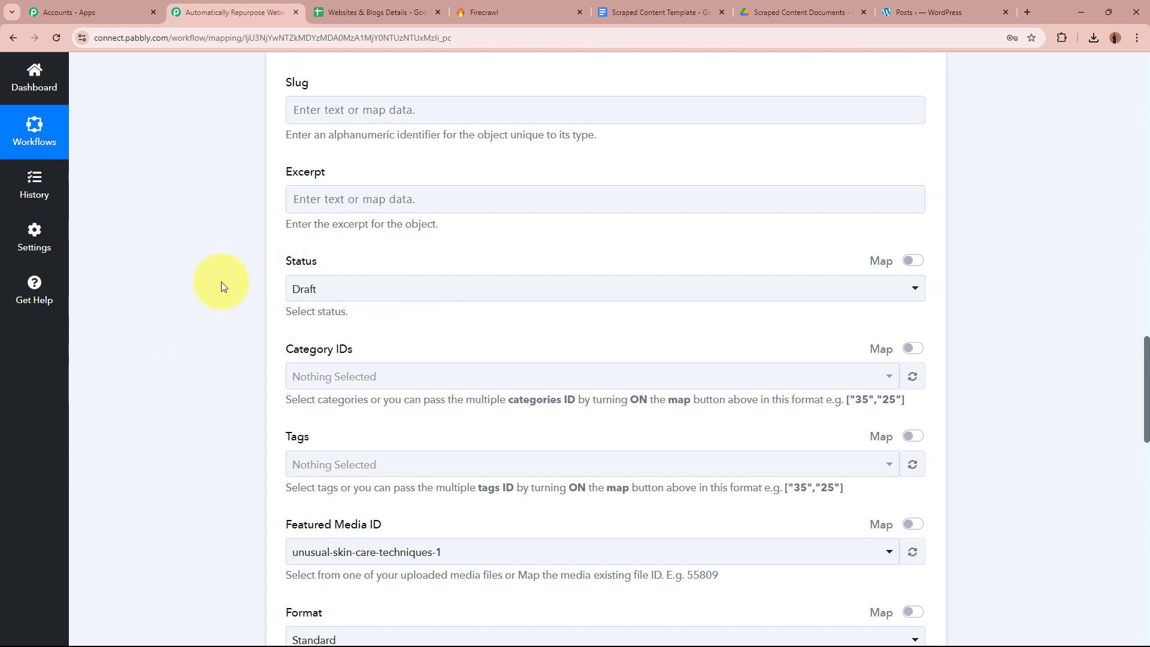
scroll(200, 291, "down", 2)
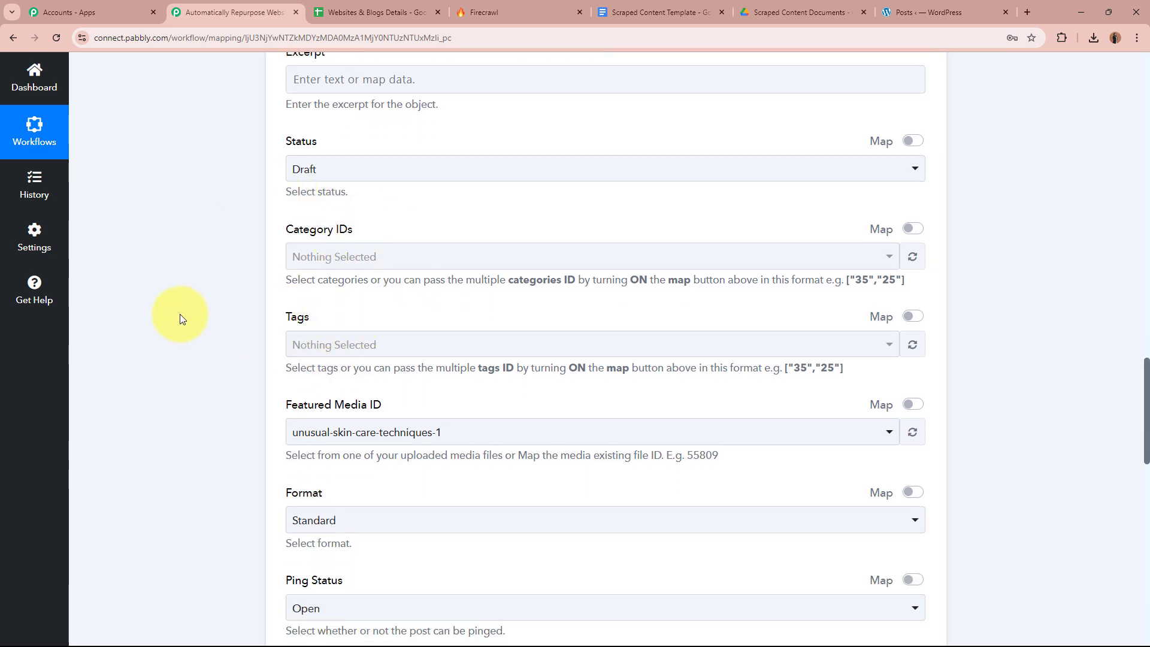
scroll(180, 314, "down", 4)
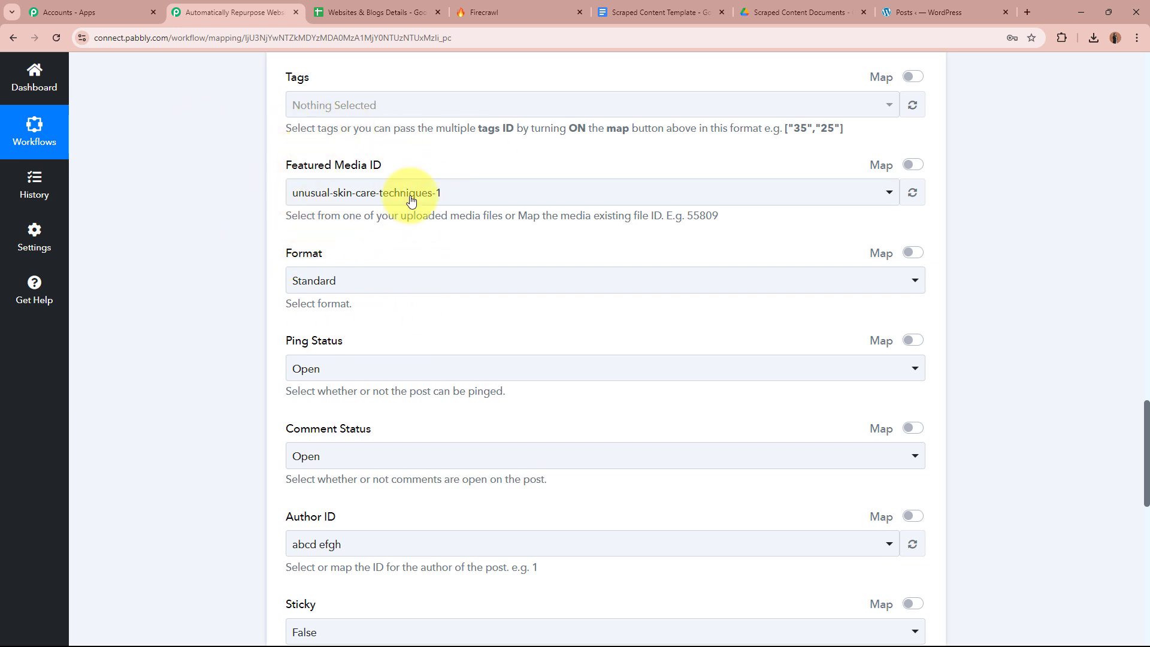
left_click(911, 167)
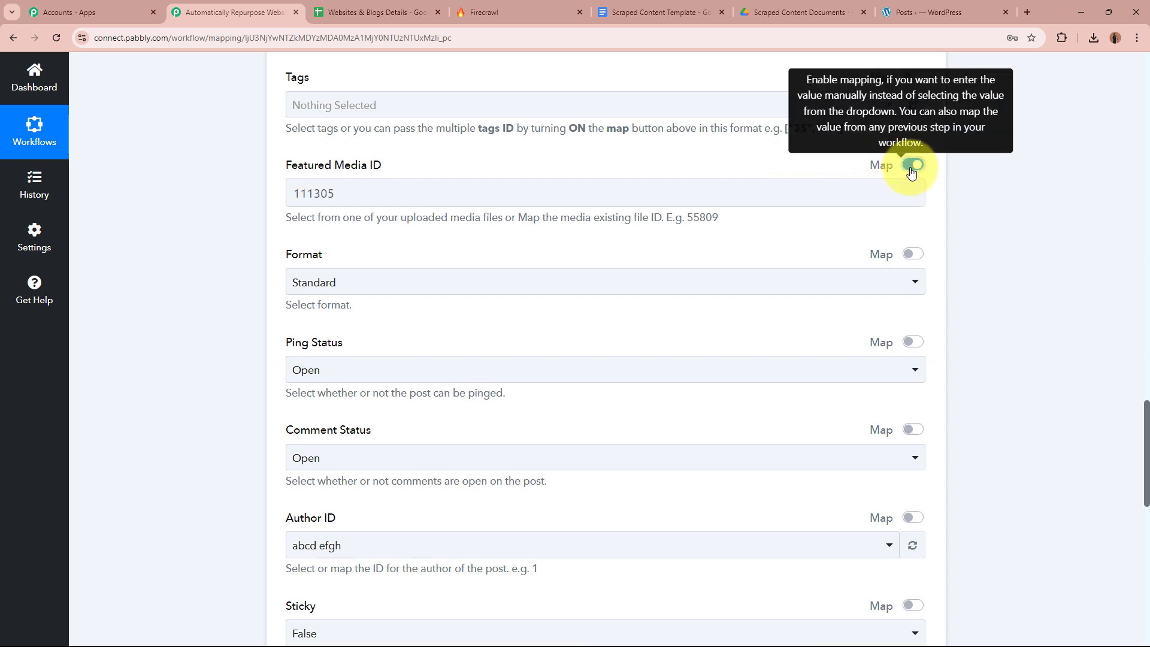
left_click(580, 187)
left_click_drag(580, 187, 282, 194)
key("BackSpace")
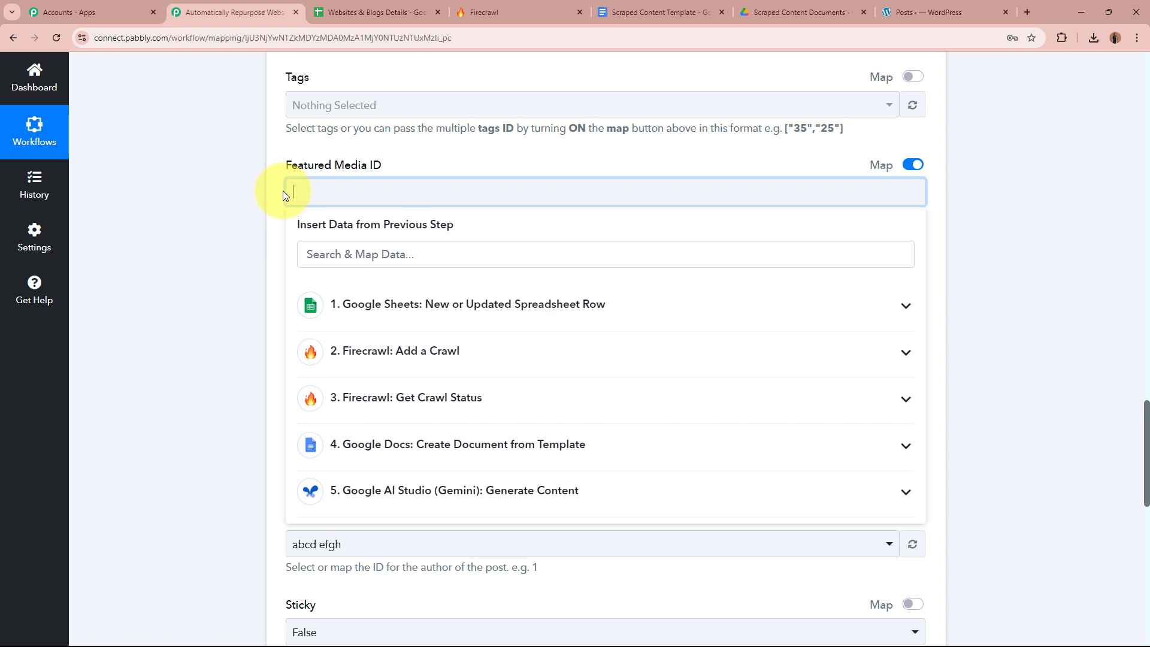
left_click(217, 218)
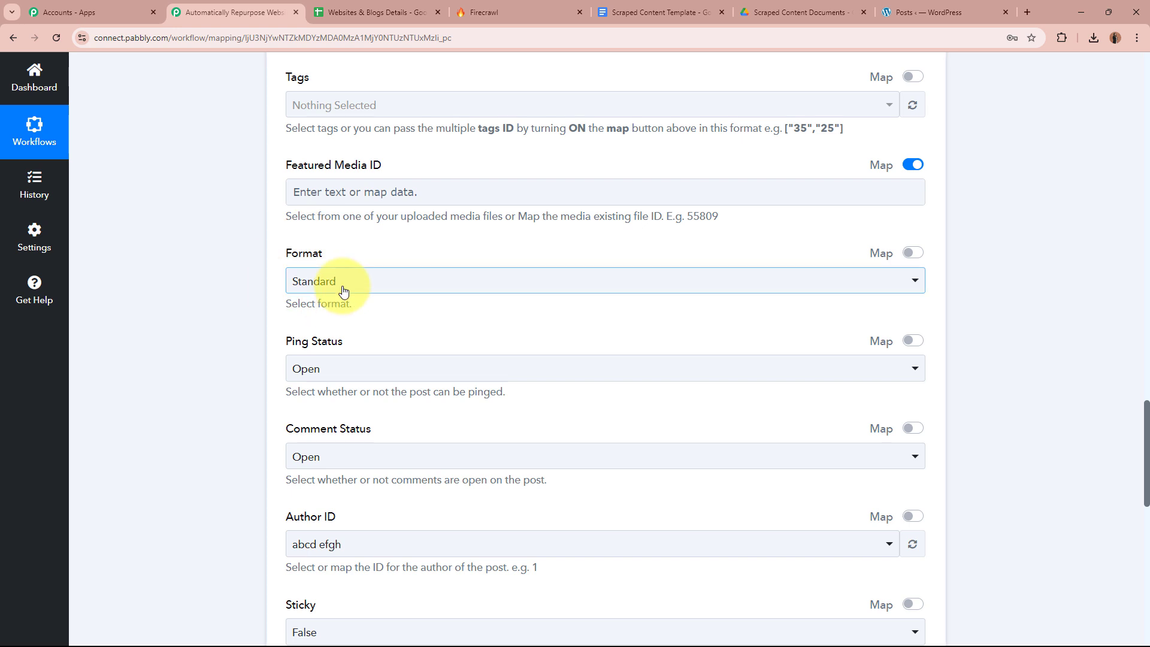
Step: Select Standard as the post format and choose the post's author in the WordPress action, leaving ping and comment status open
left_click(343, 292)
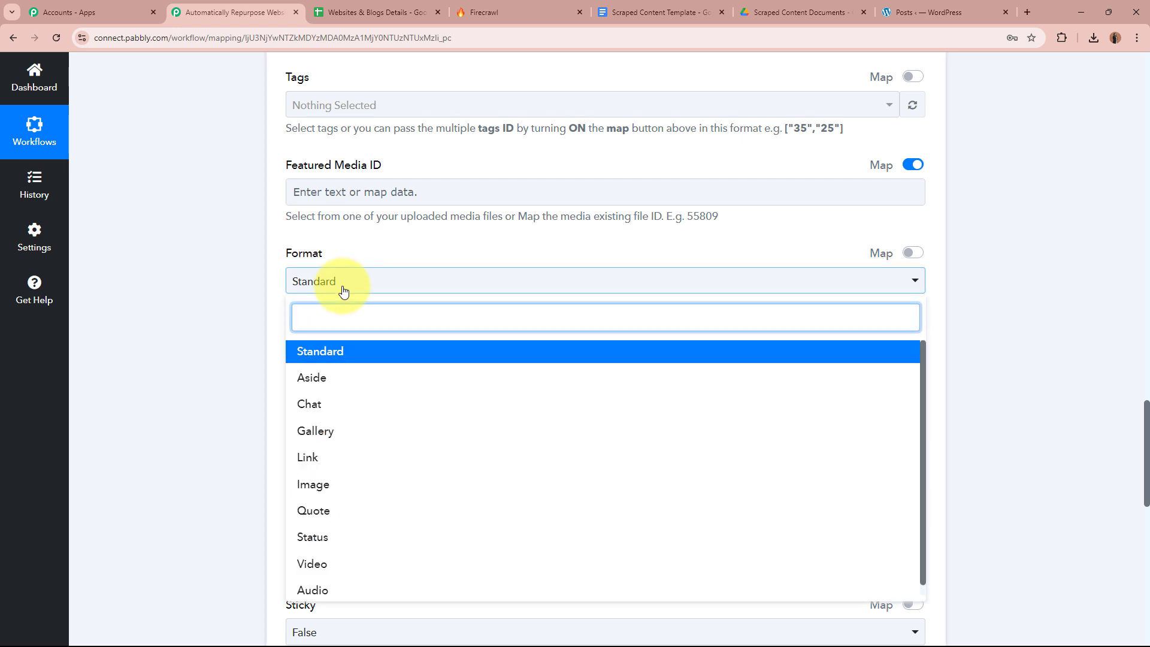
left_click(347, 354)
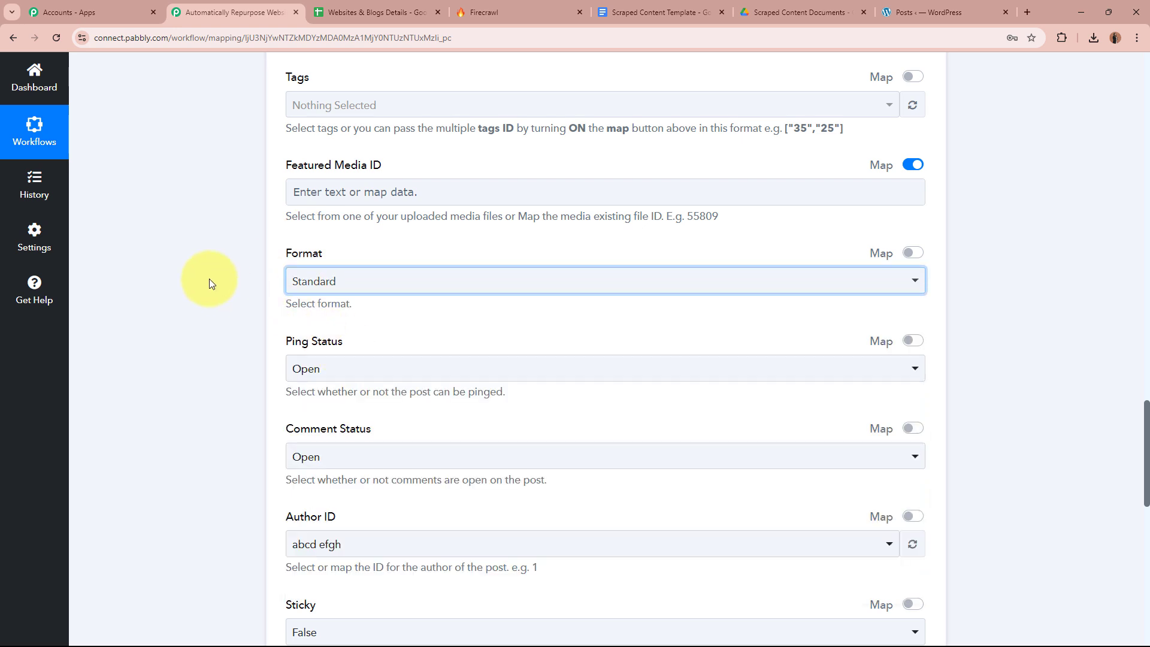
scroll(264, 307, "down", 2)
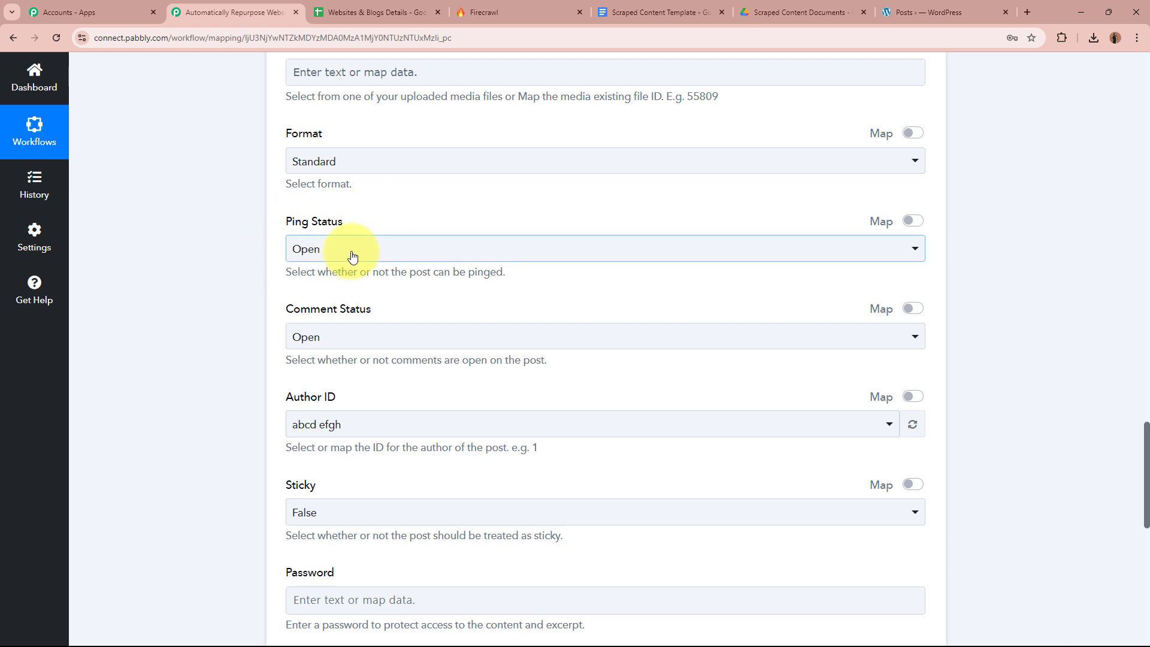
scroll(198, 264, "down", 1)
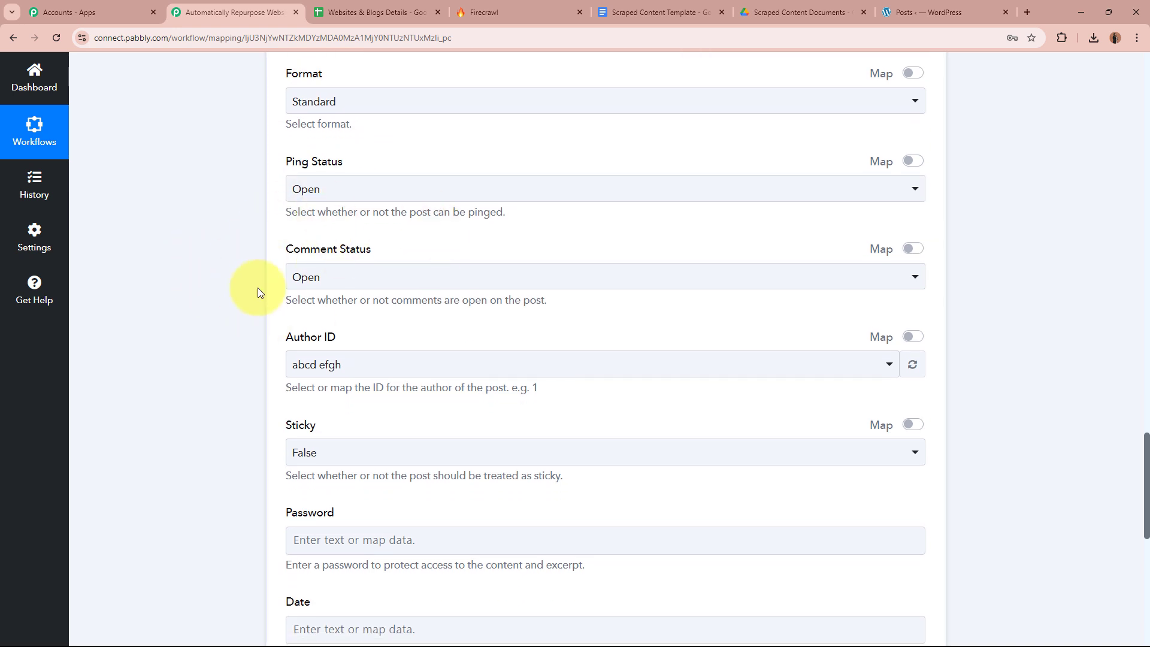
scroll(258, 276, "down", 3)
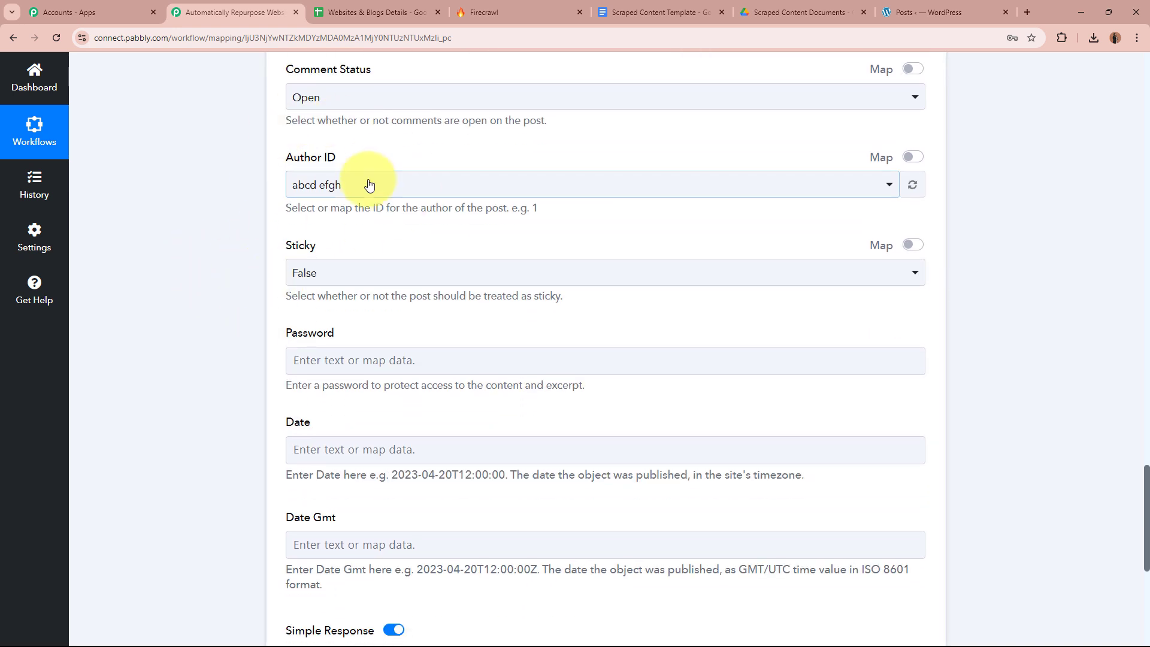
left_click(369, 185)
left_click(354, 259)
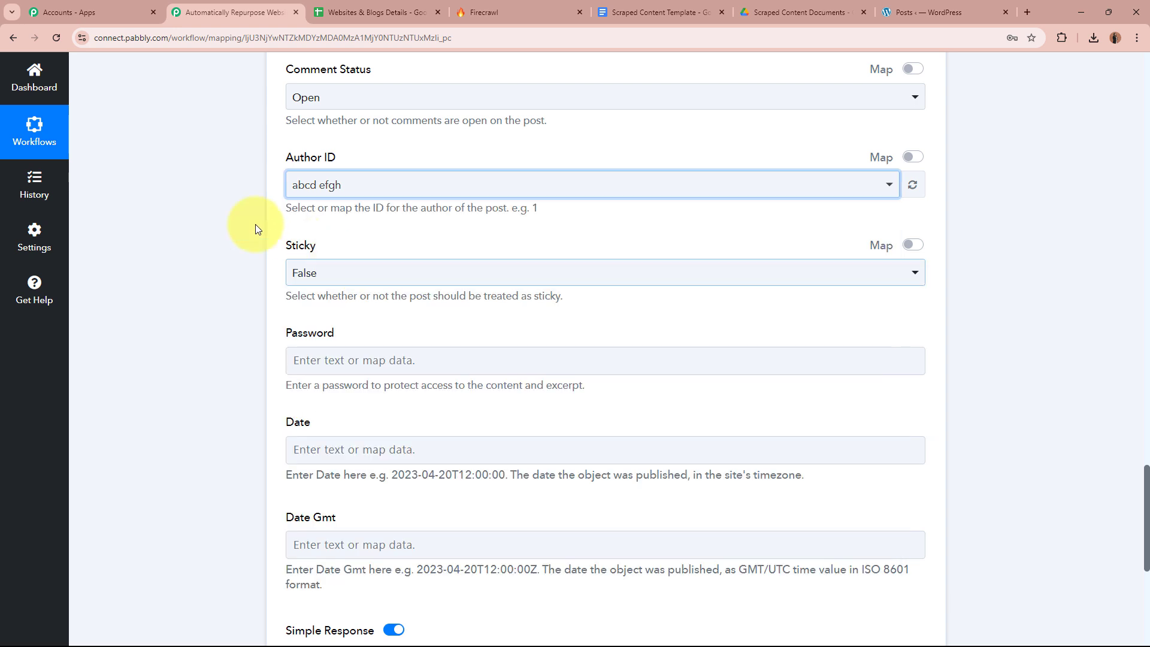
left_click(188, 204)
scroll(208, 173, "down", 2)
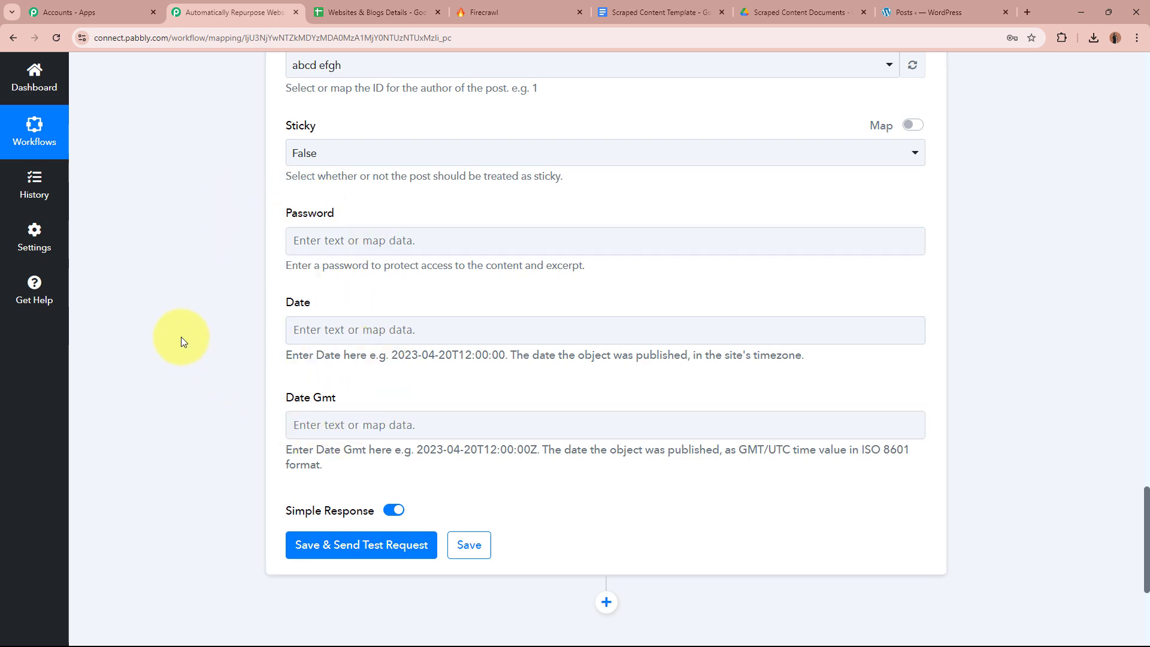
Step: Save the WordPress Create a Post action and send its test request, leaving password and date fields empty
scroll(178, 315, "up", 5)
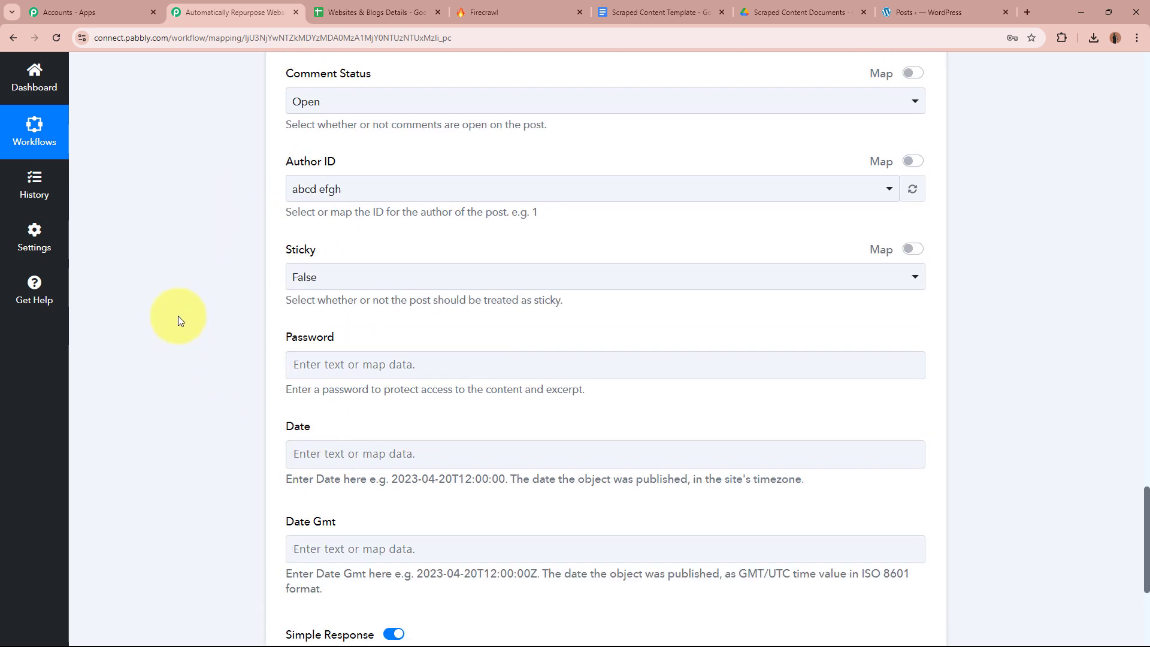
scroll(177, 310, "down", 8)
left_click(371, 369)
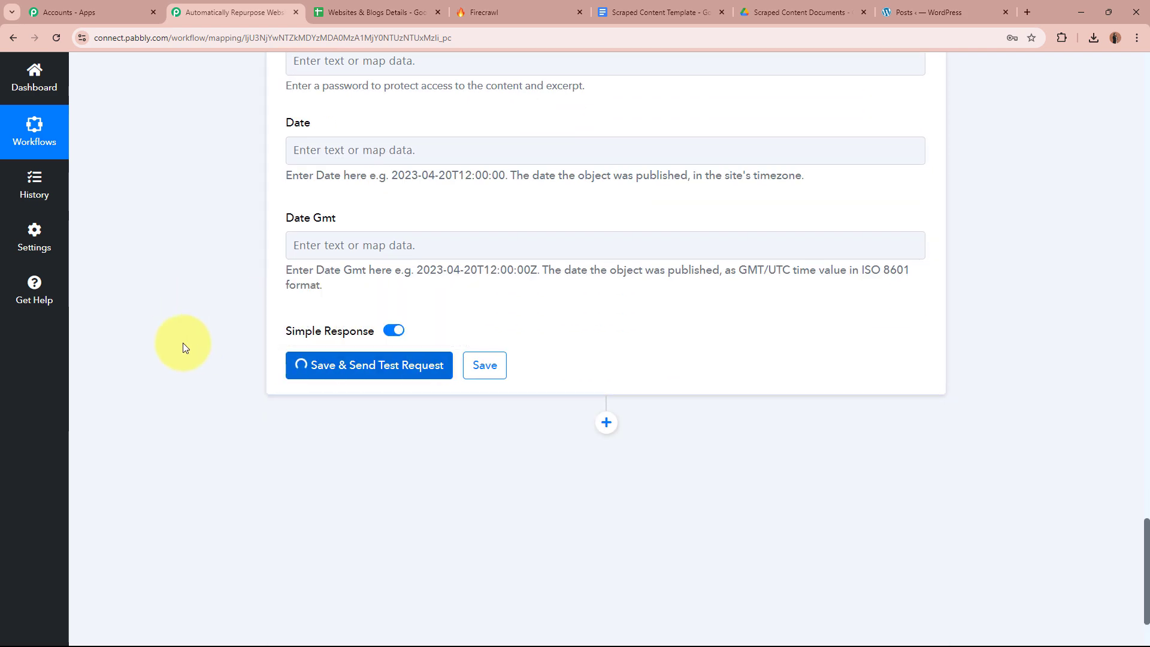
scroll(182, 340, "down", 2)
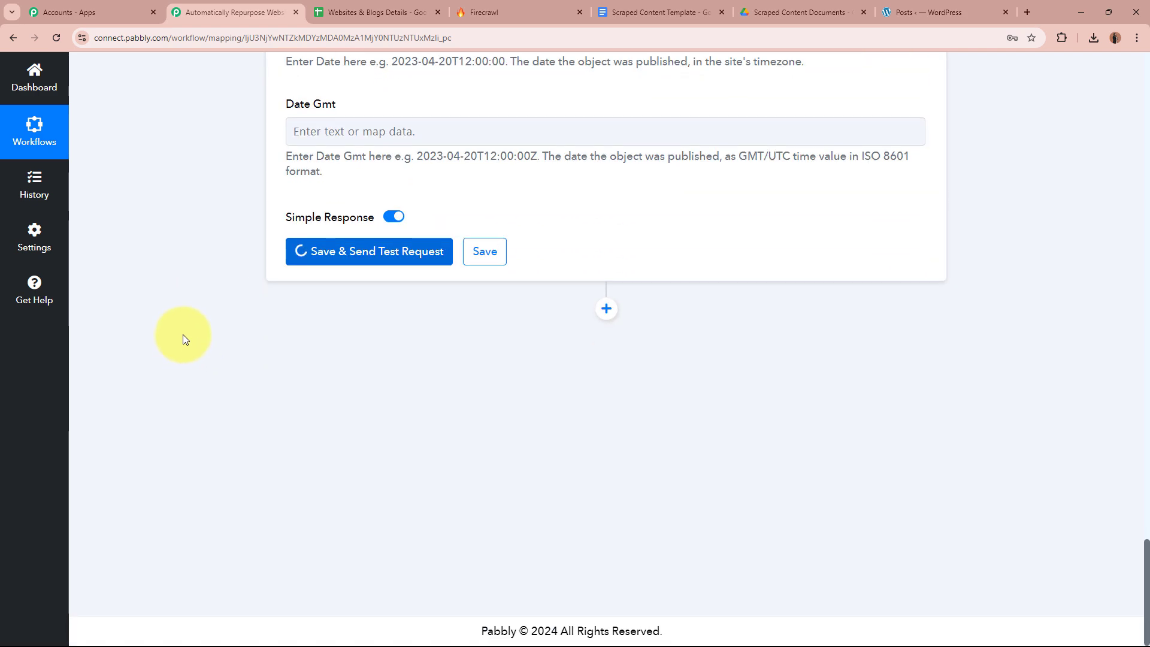
scroll(239, 411, "down", 2)
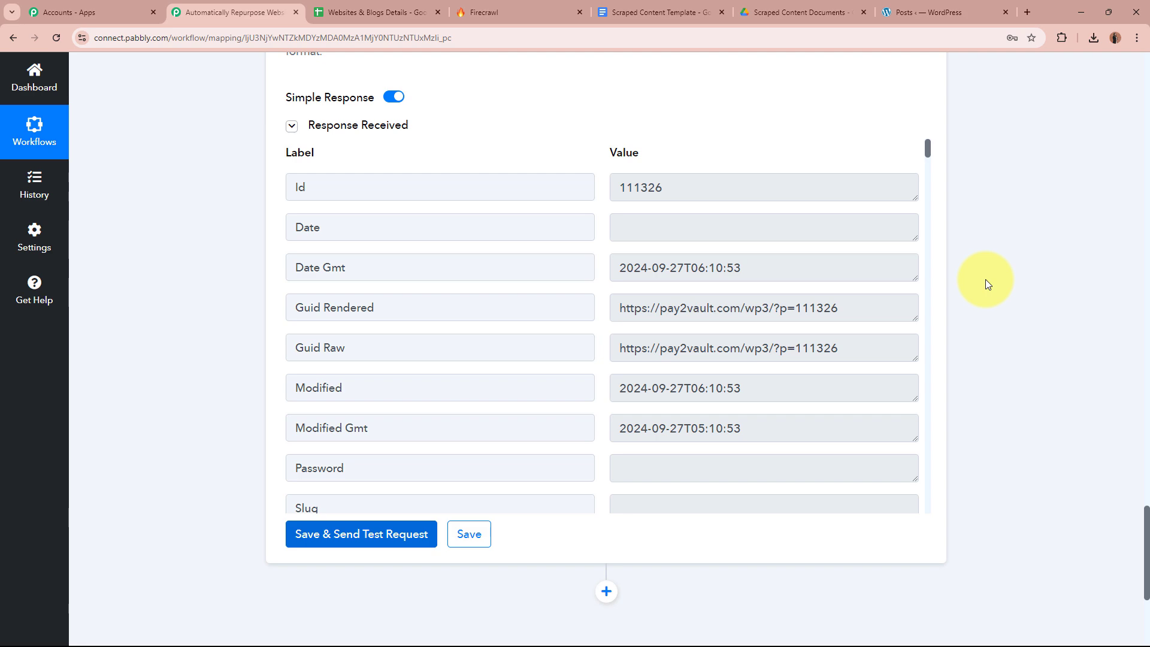
Step: Switch to the WordPress Posts list, reload it and open the draft "Introducing Our New Skincare Line + Expert Tips for Glowing Skin!"
left_click(941, 18)
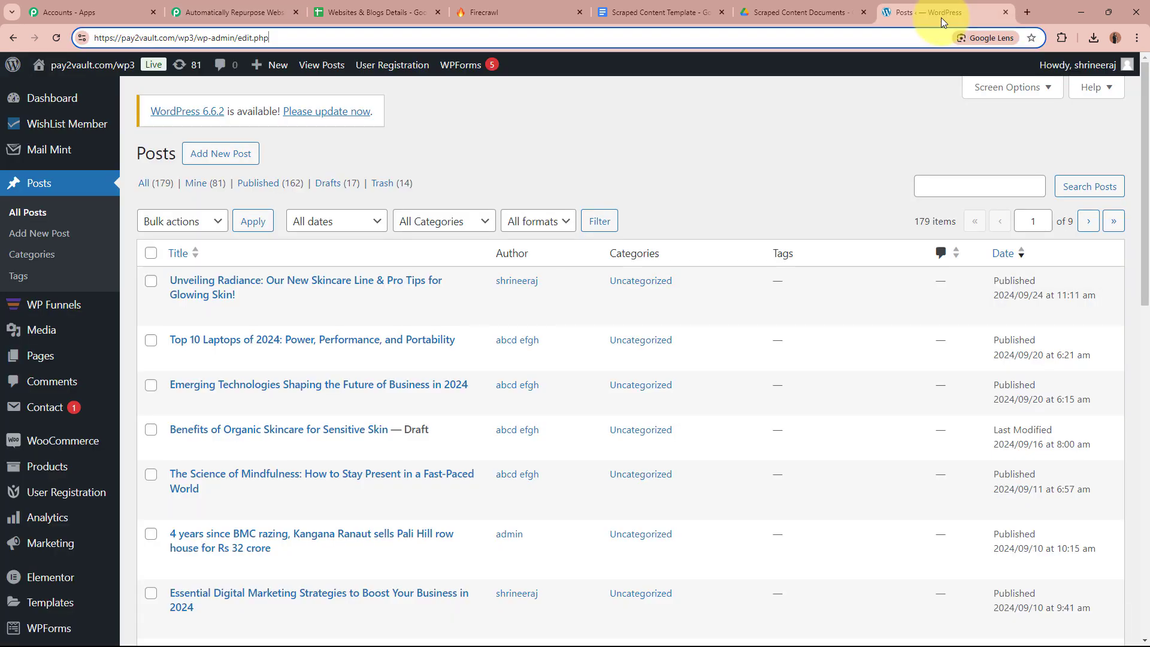
left_click(762, 150)
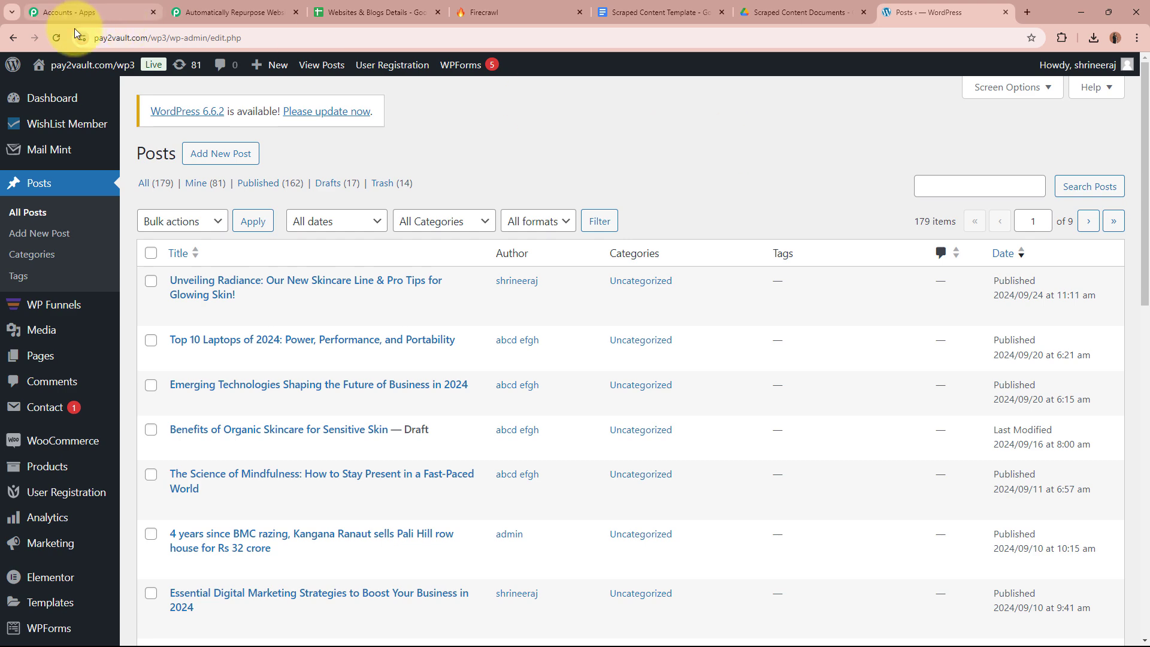
left_click(55, 38)
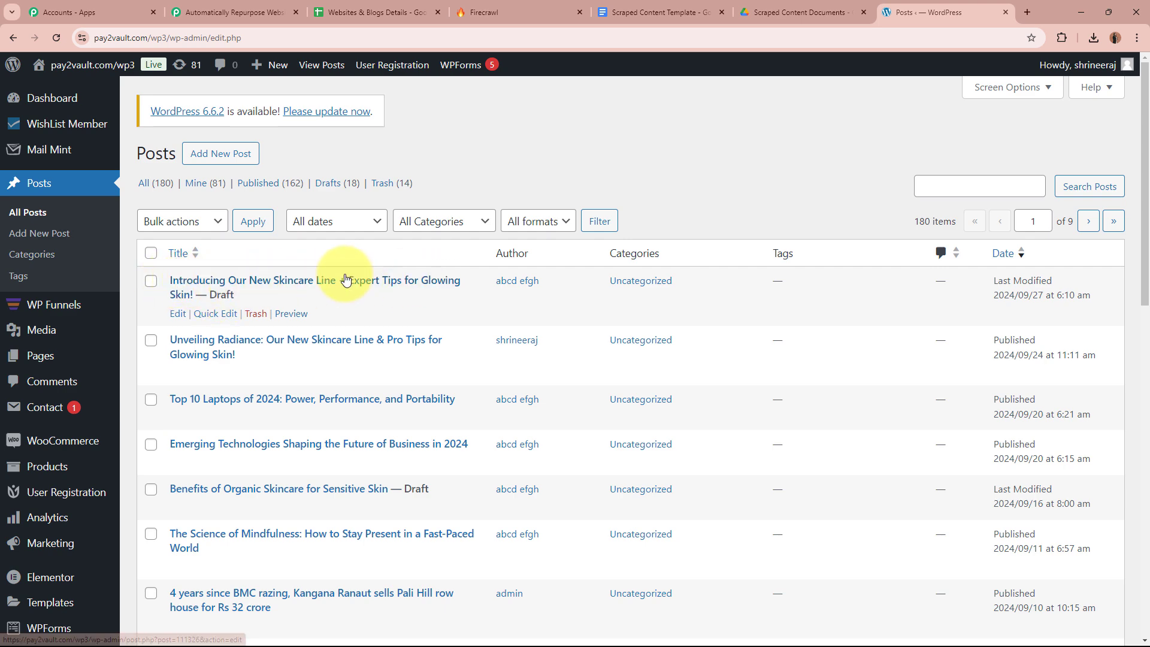
left_click(316, 284)
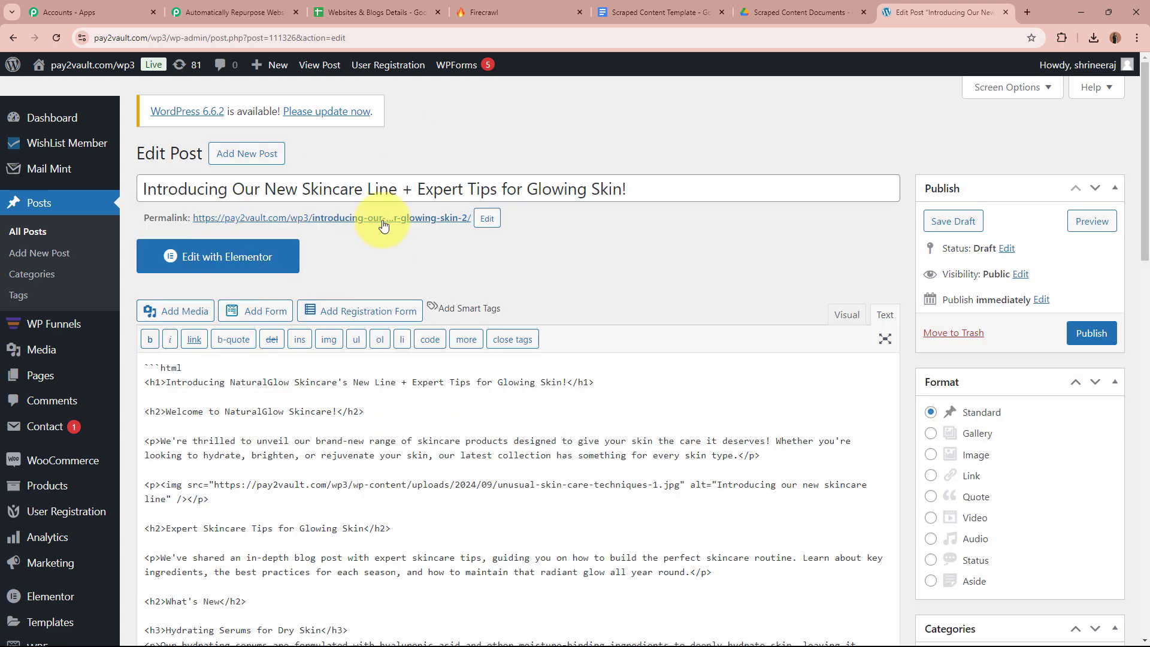
Step: Open the draft's permalink in a new tab, read through the whole rendered post, and close the preview
right_click(383, 226)
left_click(427, 234)
left_click(948, 15)
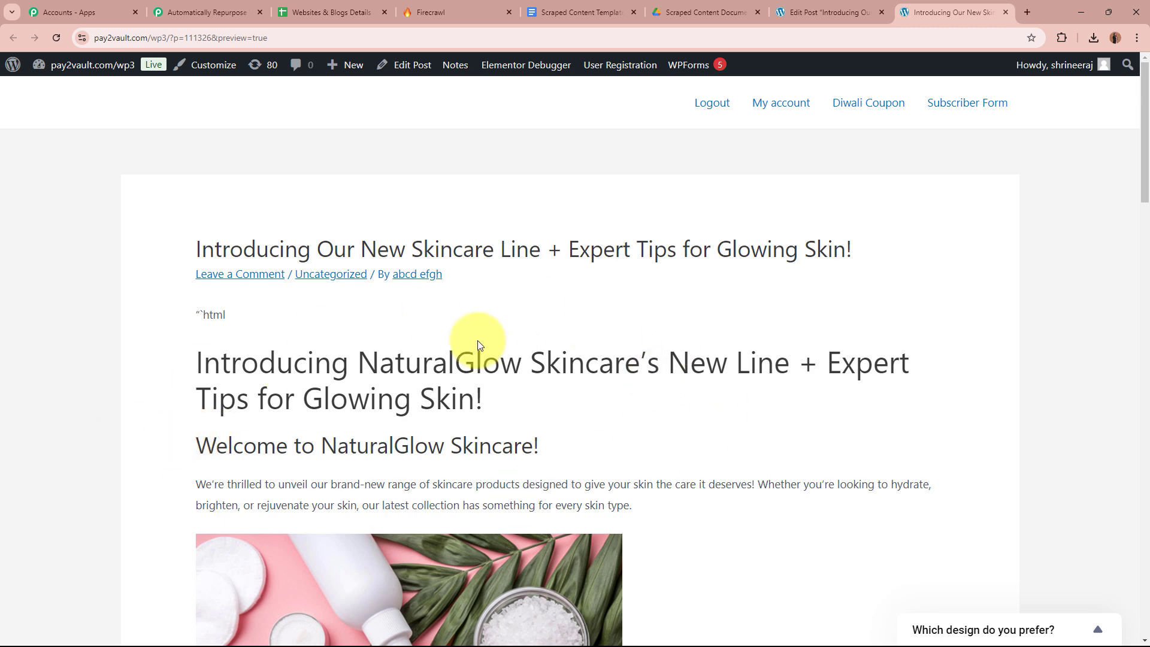
scroll(475, 341, "down", 7)
scroll(602, 406, "down", 10)
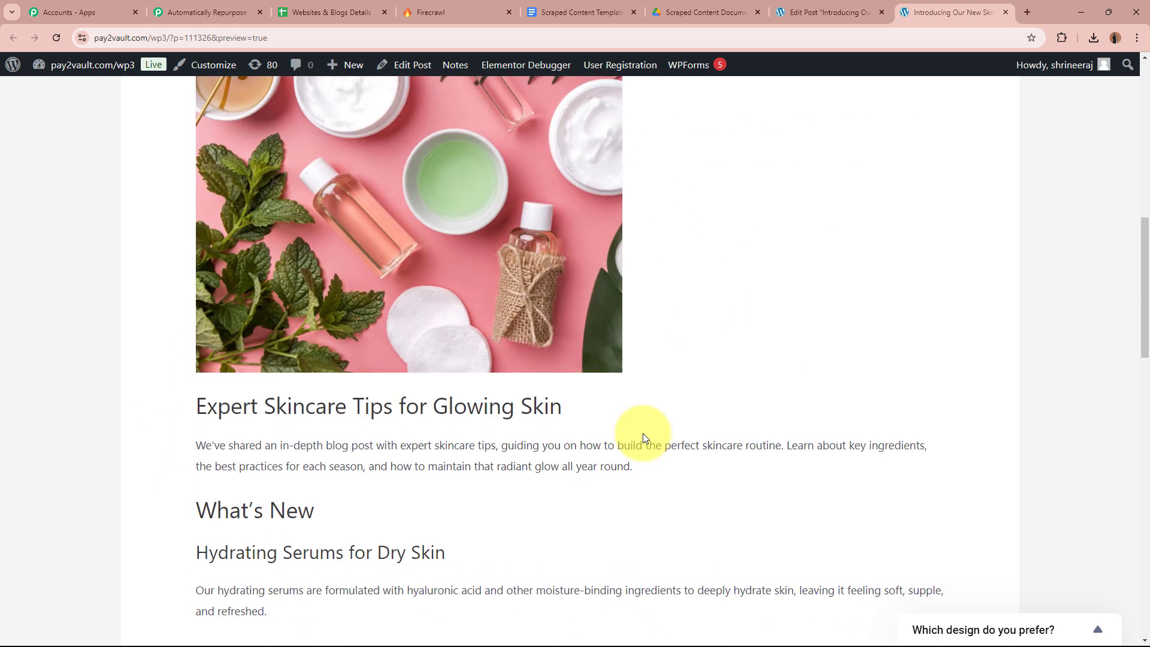
scroll(642, 430, "down", 4)
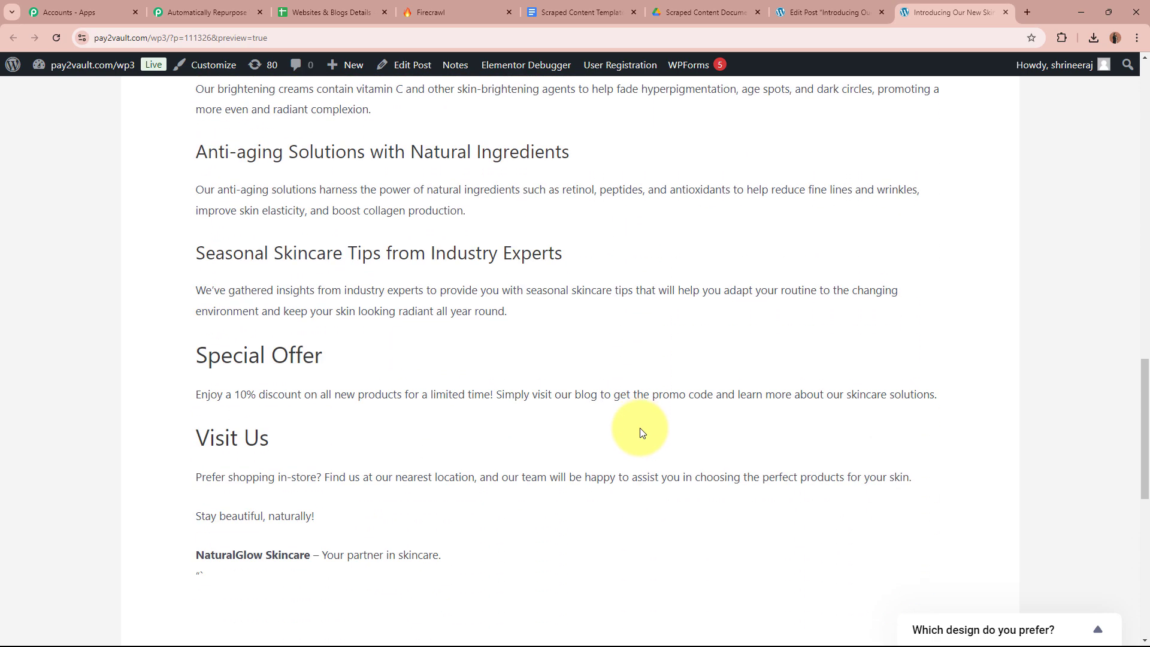
scroll(602, 350, "up", 12)
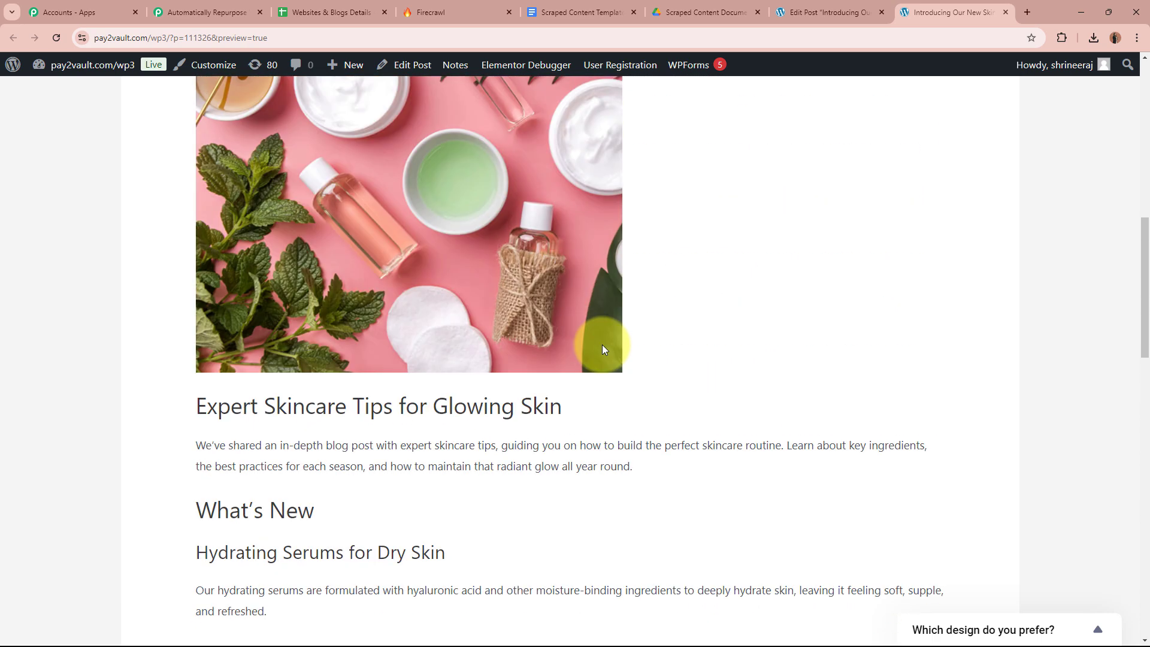
scroll(525, 341, "up", 10)
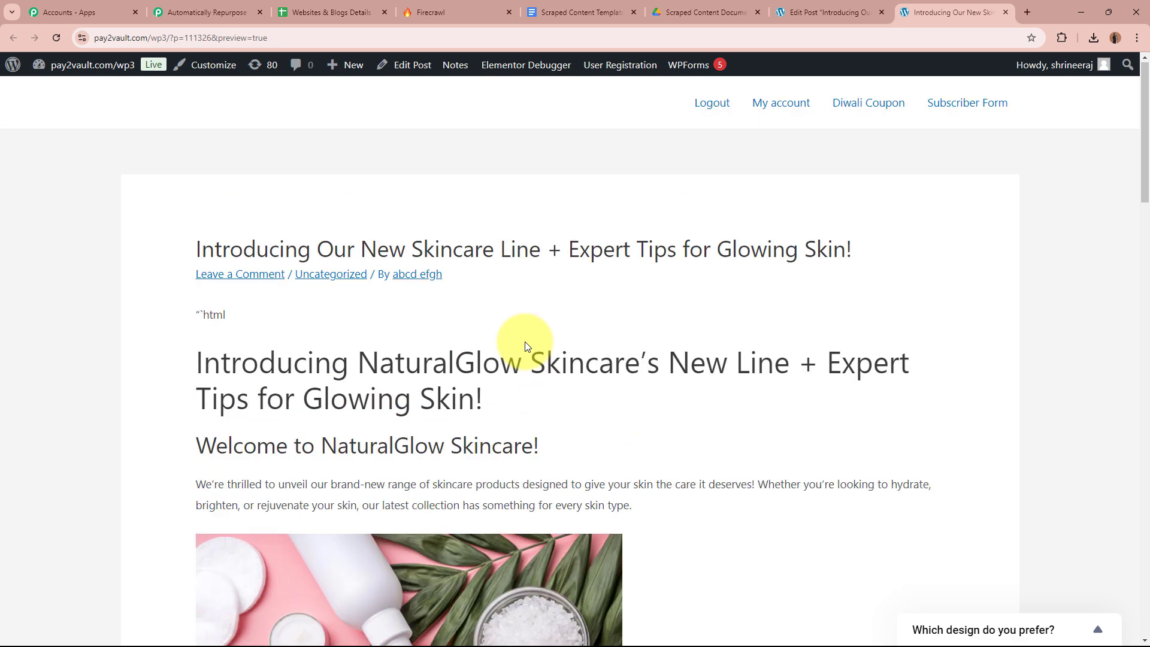
left_click(1005, 13)
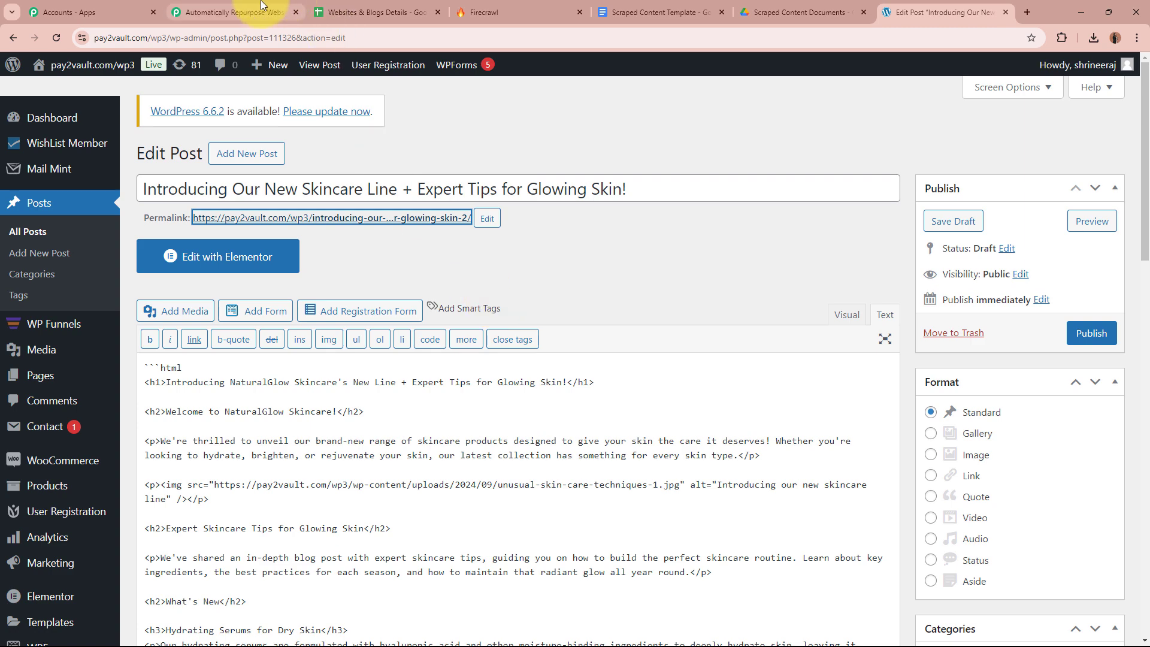
Step: Return to the Pabbly Connect workflow and bring up the collapsed overview starting at the Google Sheets trigger
left_click(233, 12)
scroll(868, 392, "up", 8)
scroll(871, 390, "up", 20)
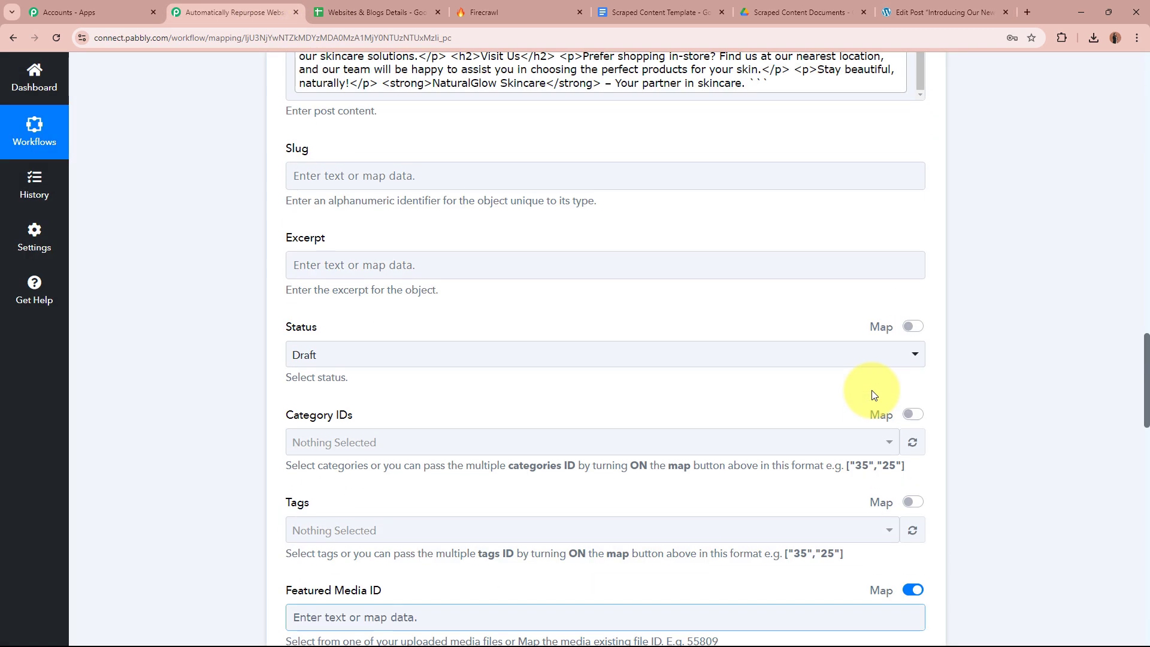
scroll(757, 326, "up", 13)
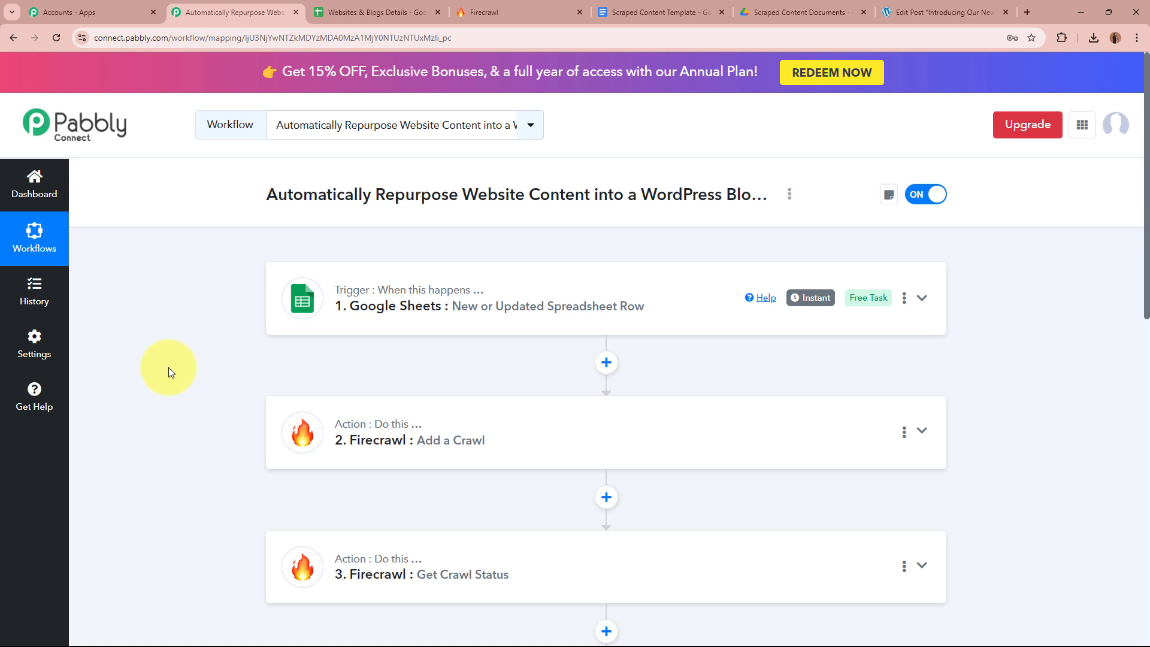
Step: Check the title and post URL row in the Websites & Blogs Details sheet, and return to the Pabbly Connect workflow
left_click(384, 11)
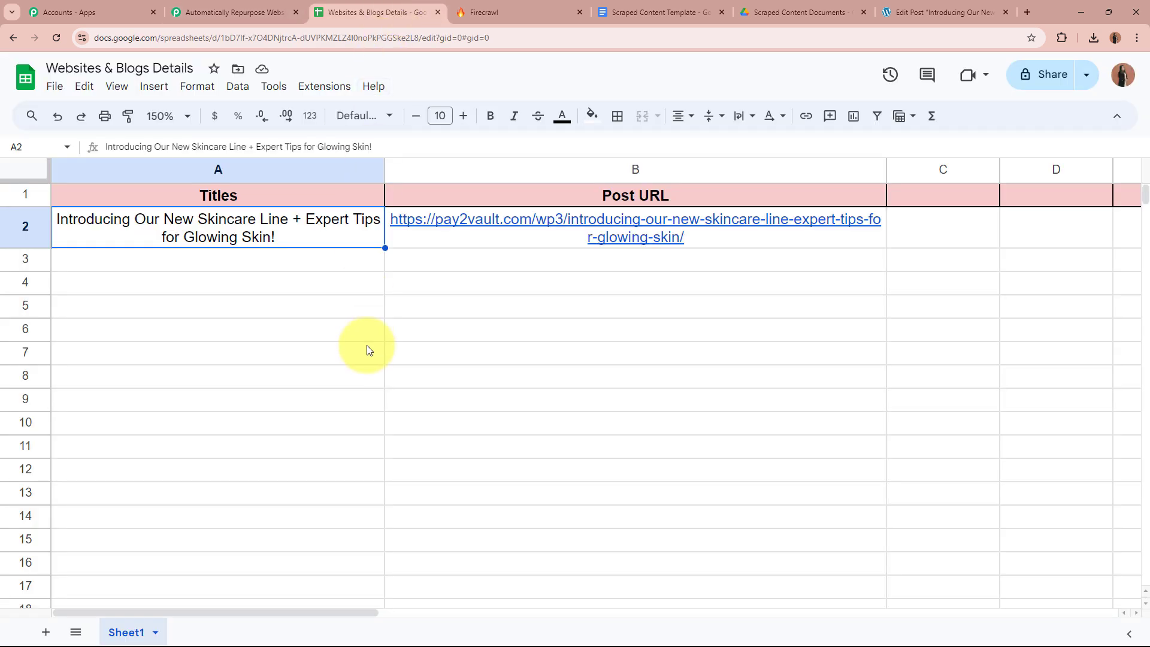
left_click(450, 236)
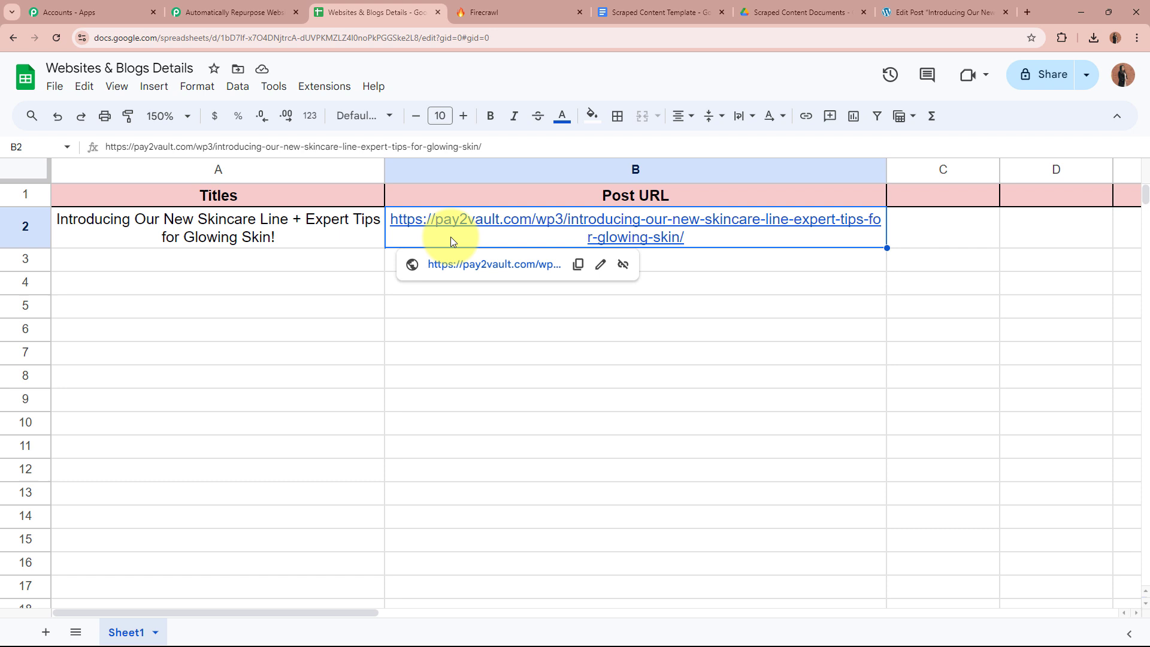
left_click(467, 411)
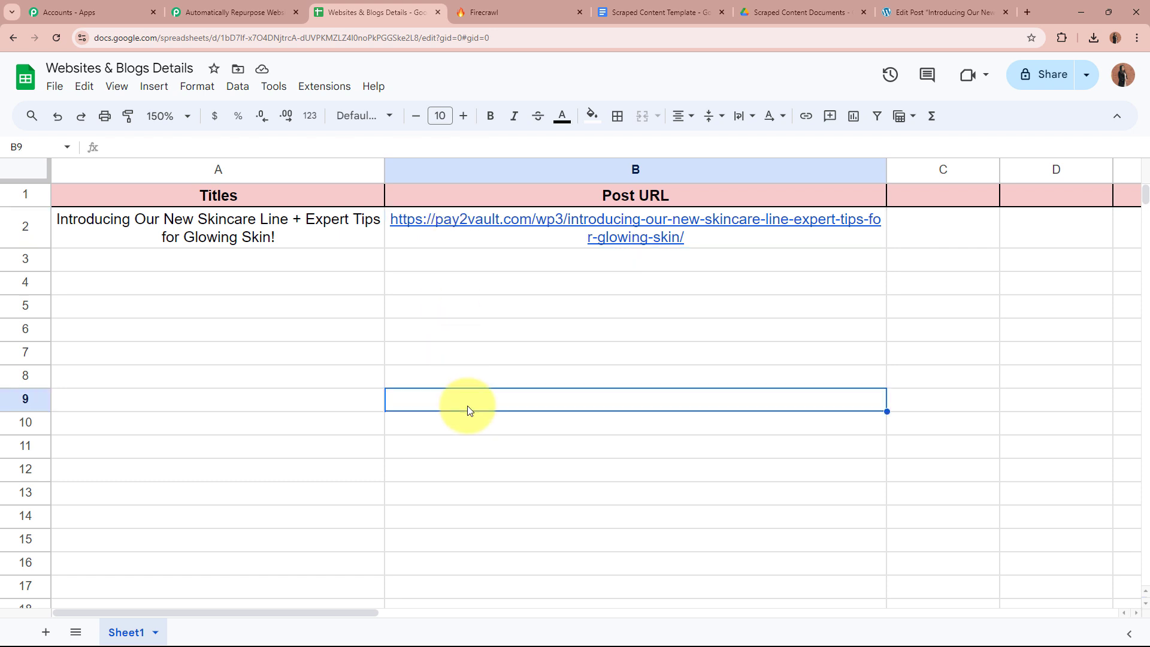
left_click(227, 12)
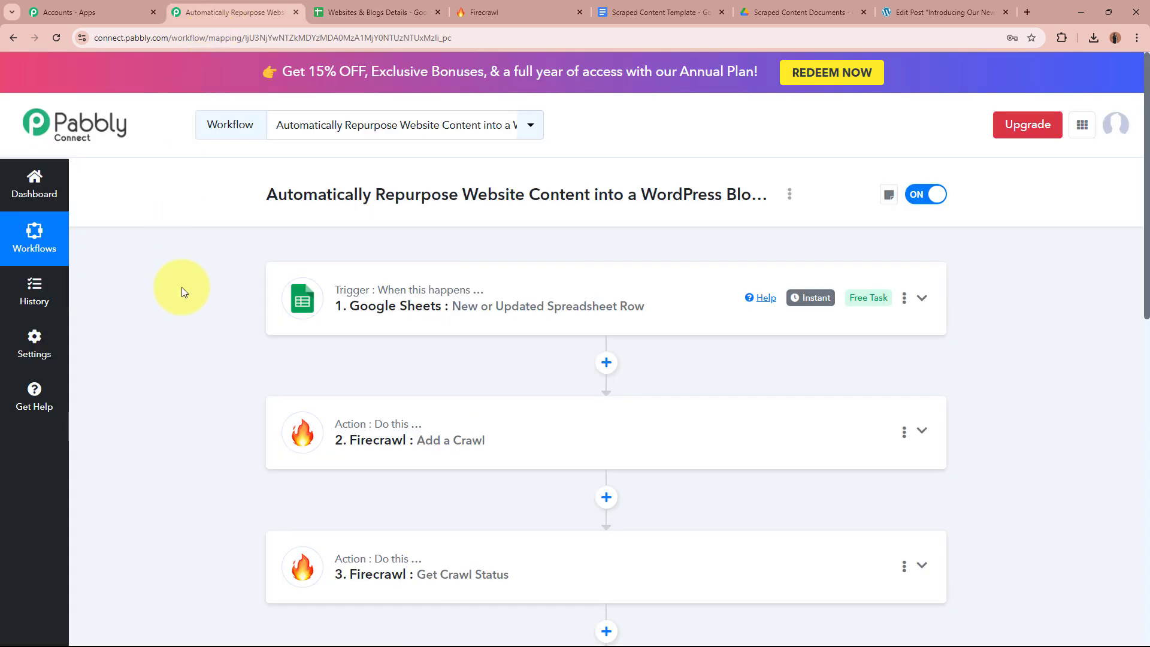
left_click(389, 11)
left_click(241, 6)
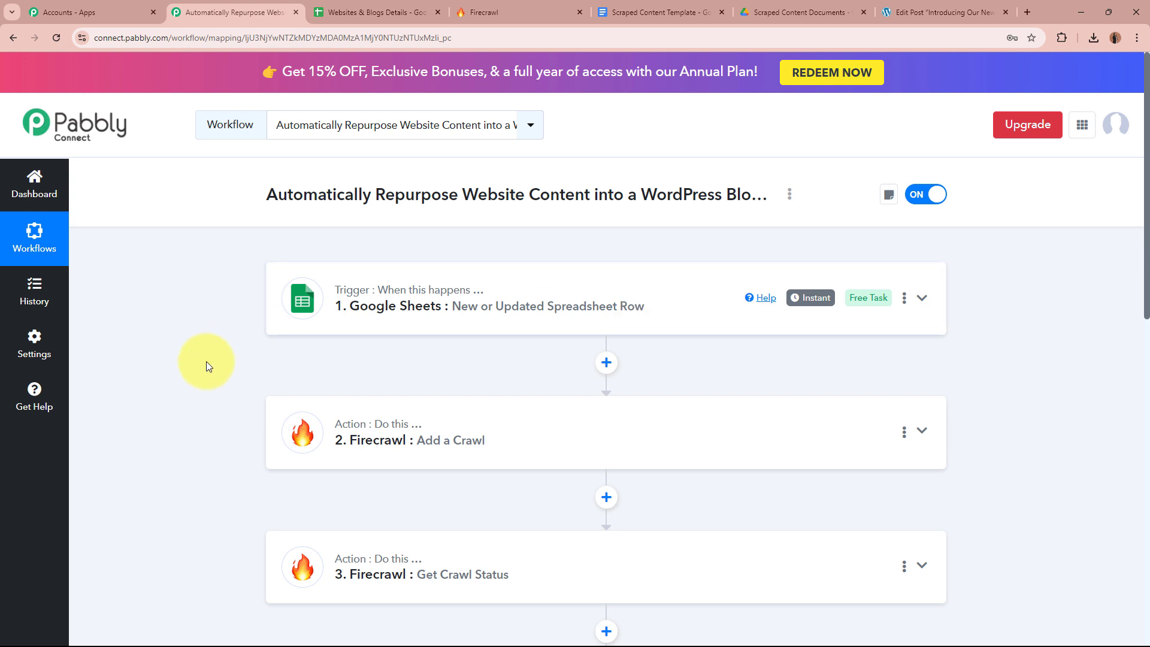
Step: Review the full workflow sequence, from the Google Sheets trigger through Firecrawl, Google Docs and Gemini to the WordPress action
scroll(198, 360, "down", 3)
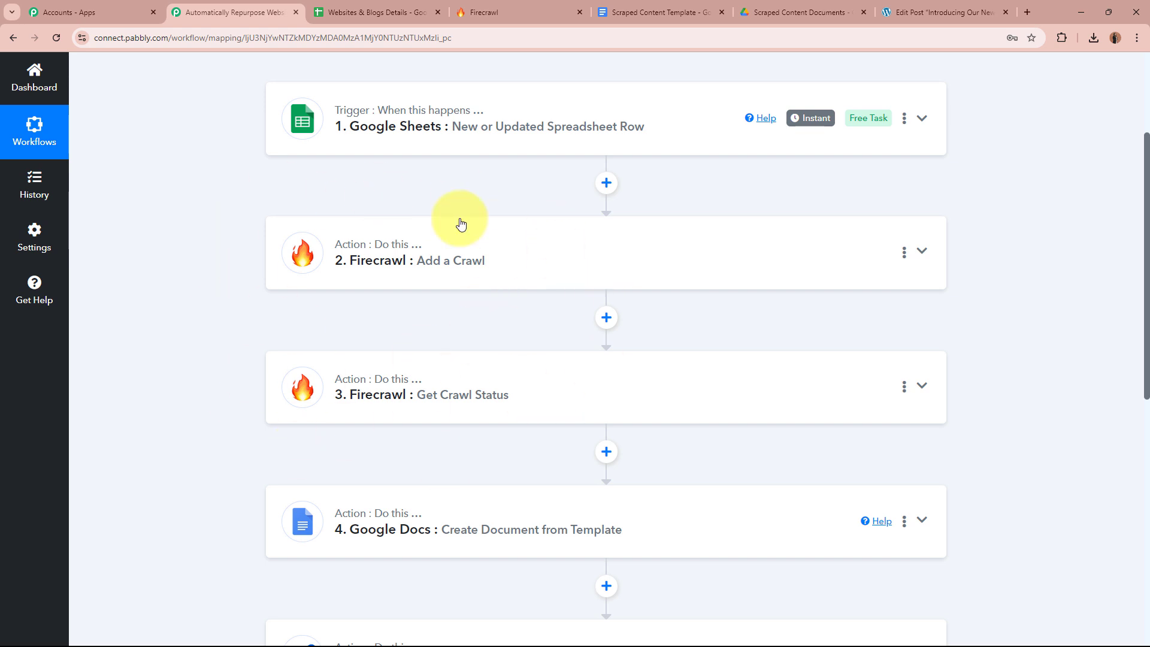
scroll(173, 235, "down", 1)
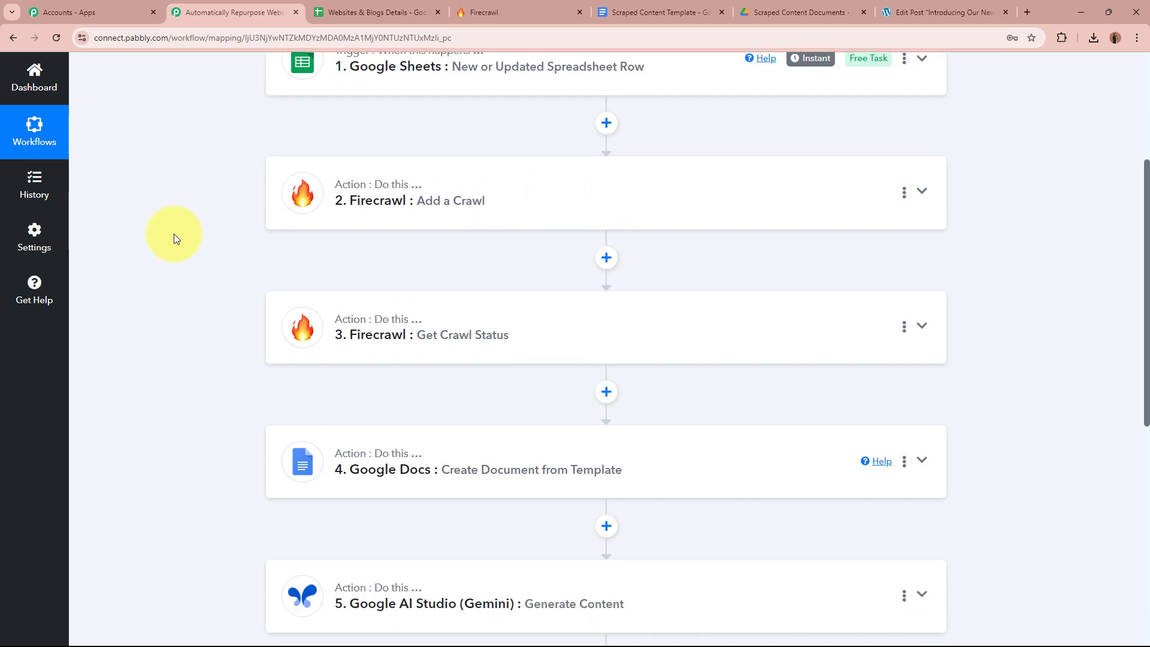
scroll(174, 238, "down", 2)
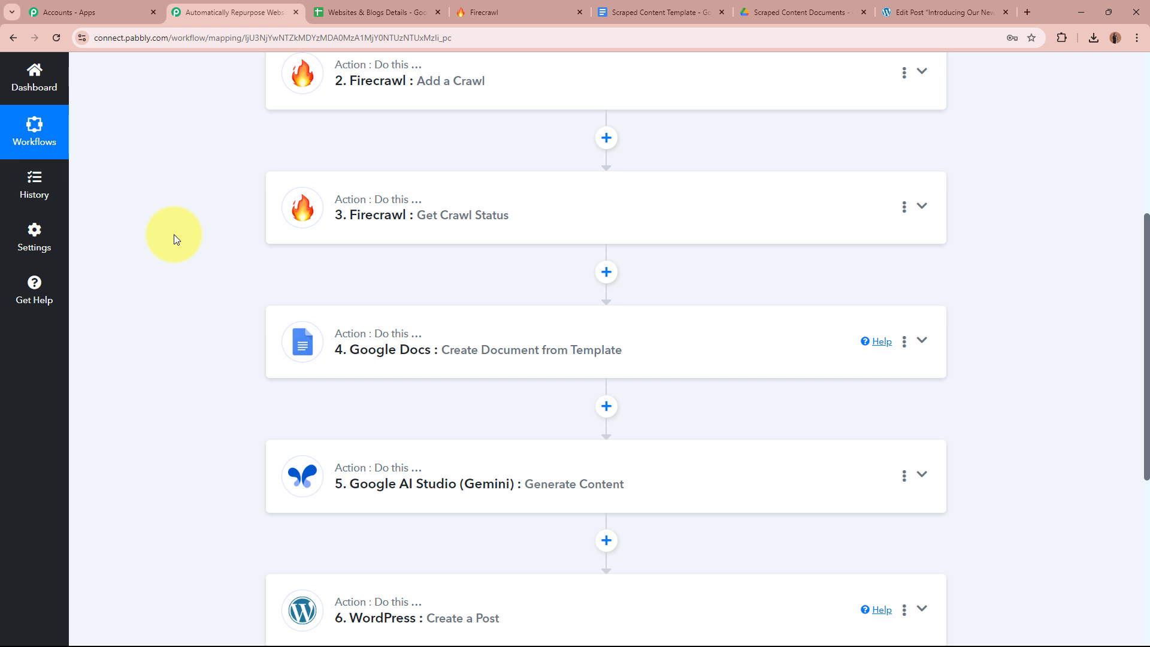
scroll(174, 238, "down", 1)
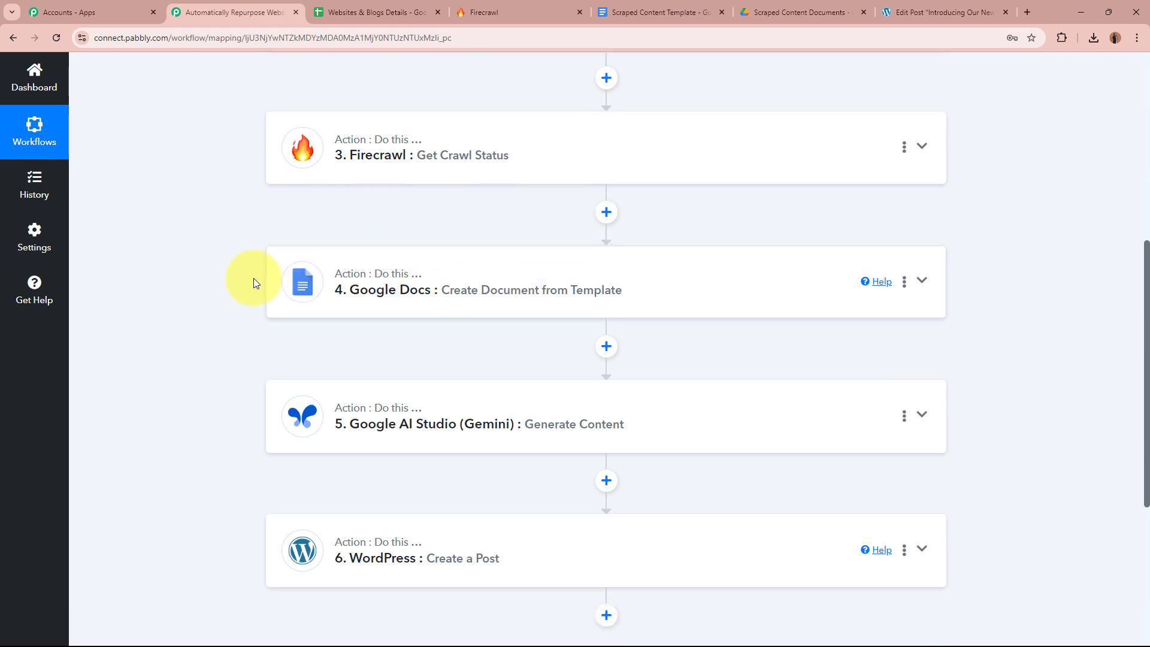
scroll(164, 300, "down", 3)
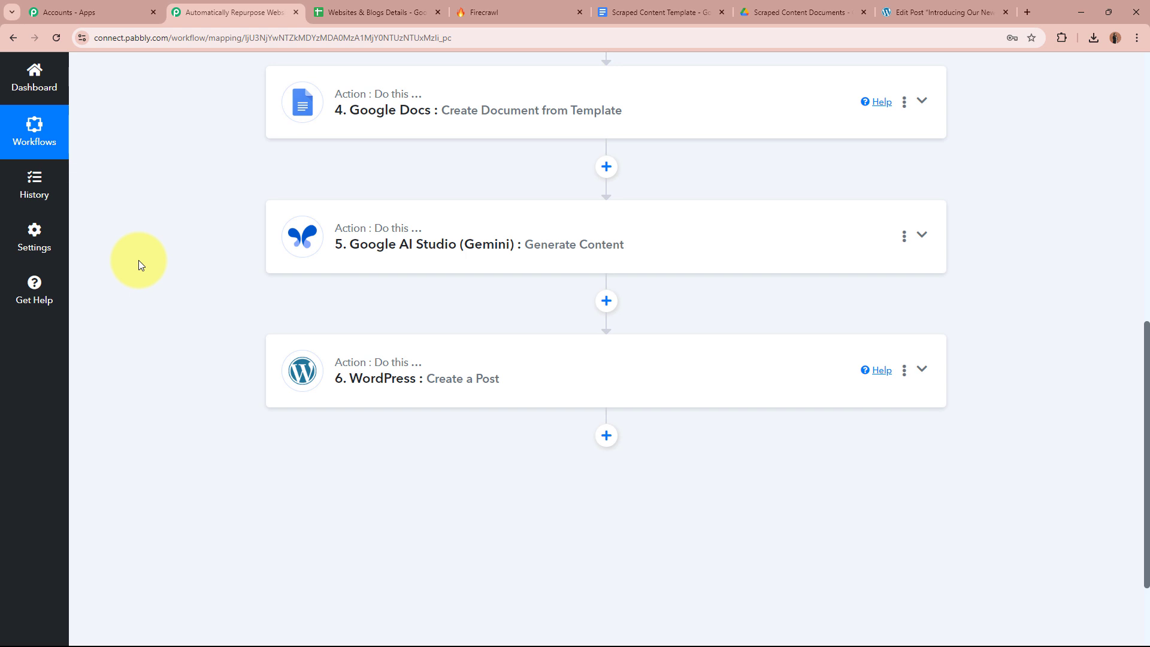
scroll(138, 260, "down", 2)
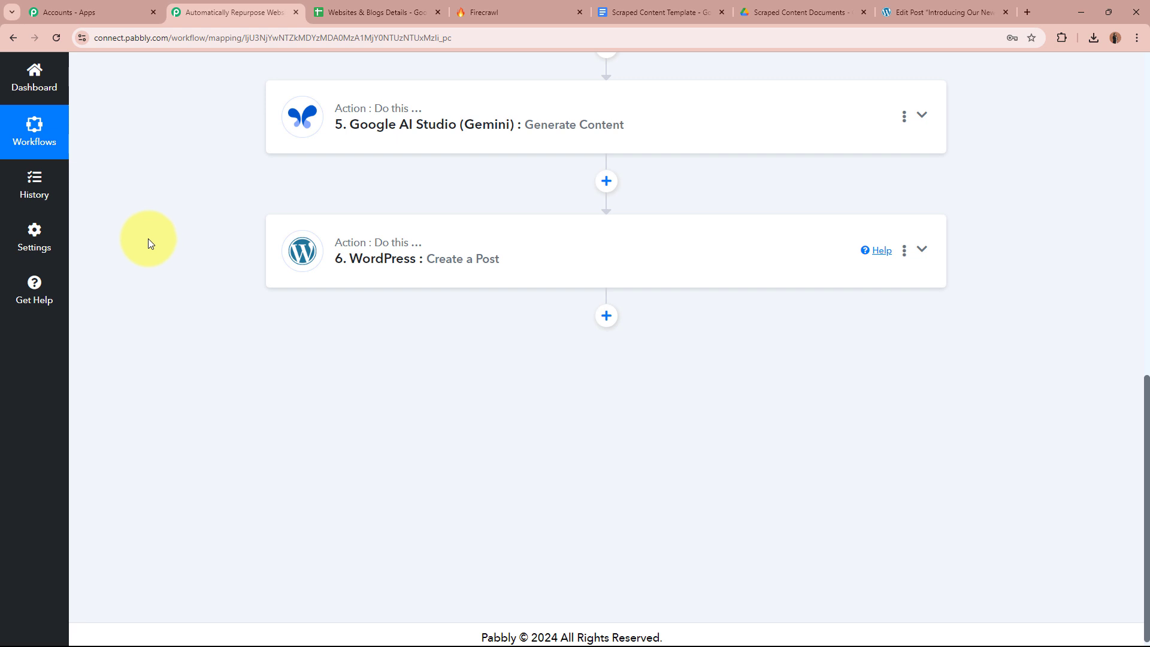
scroll(175, 304, "up", 10)
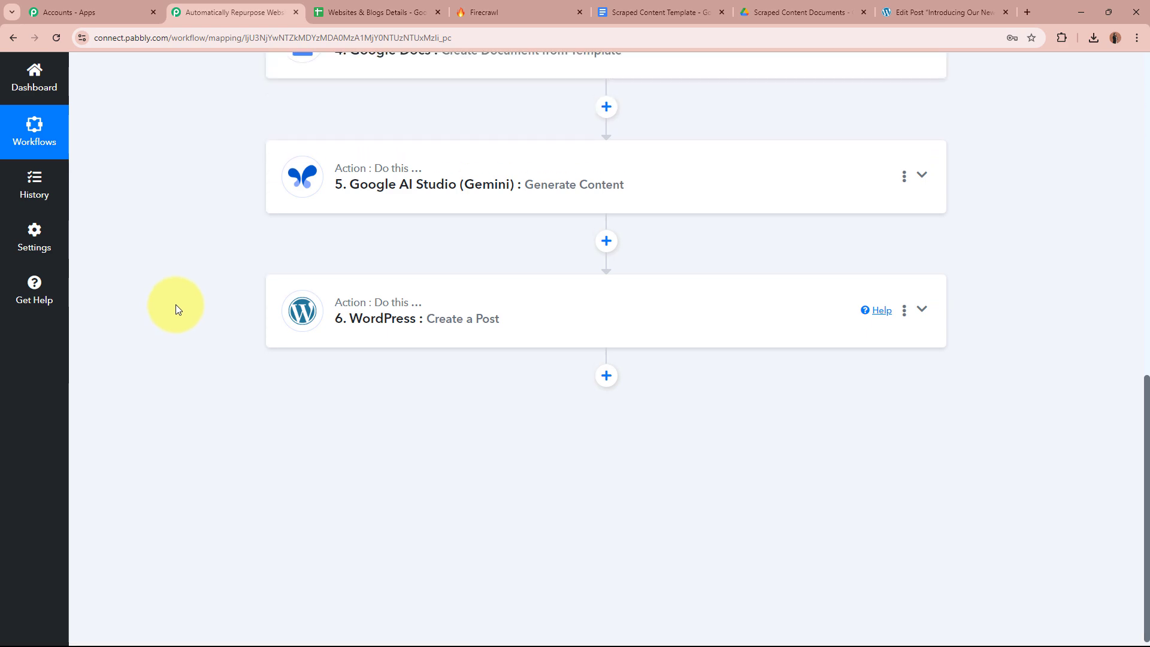
scroll(175, 304, "down", 6)
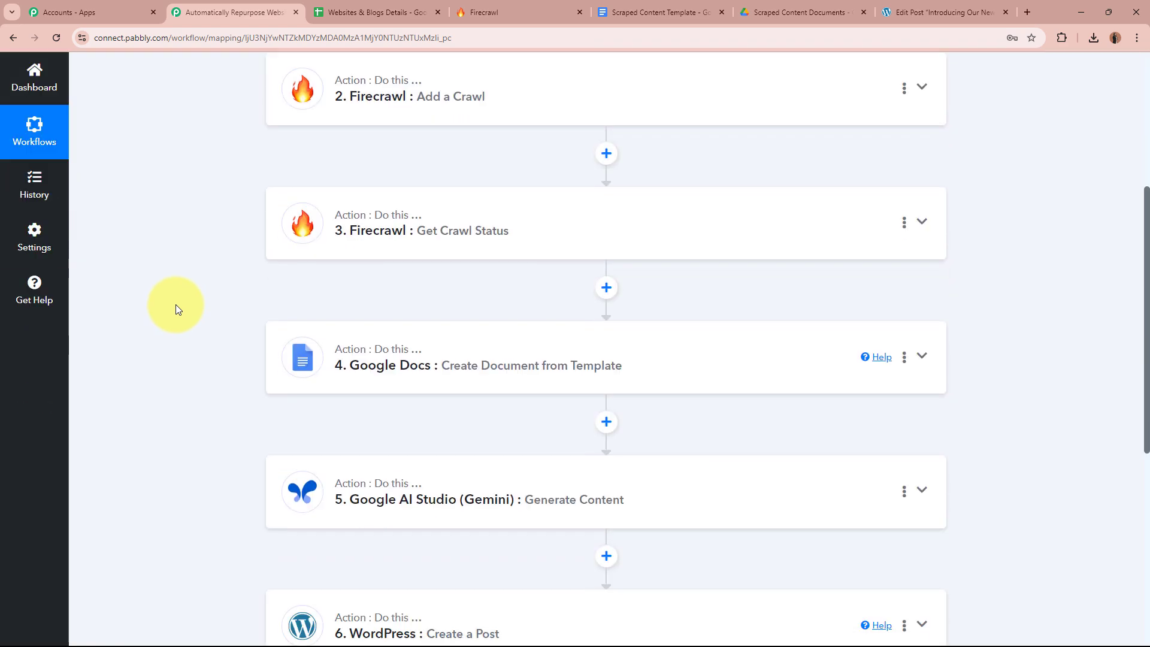
scroll(175, 304, "up", 6)
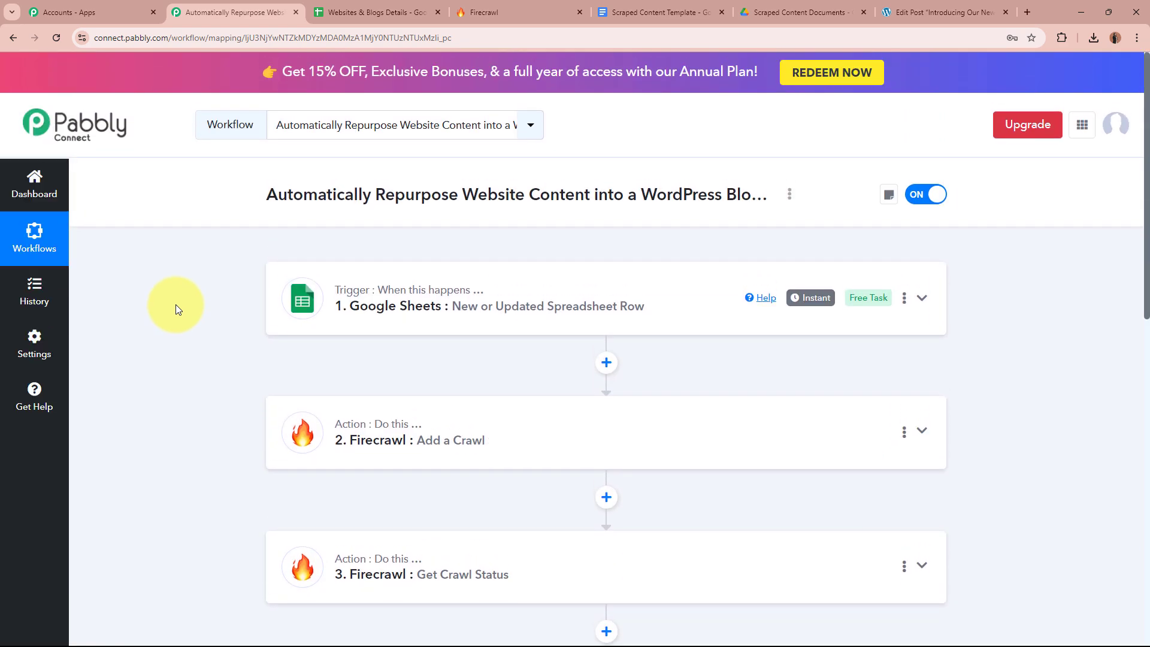